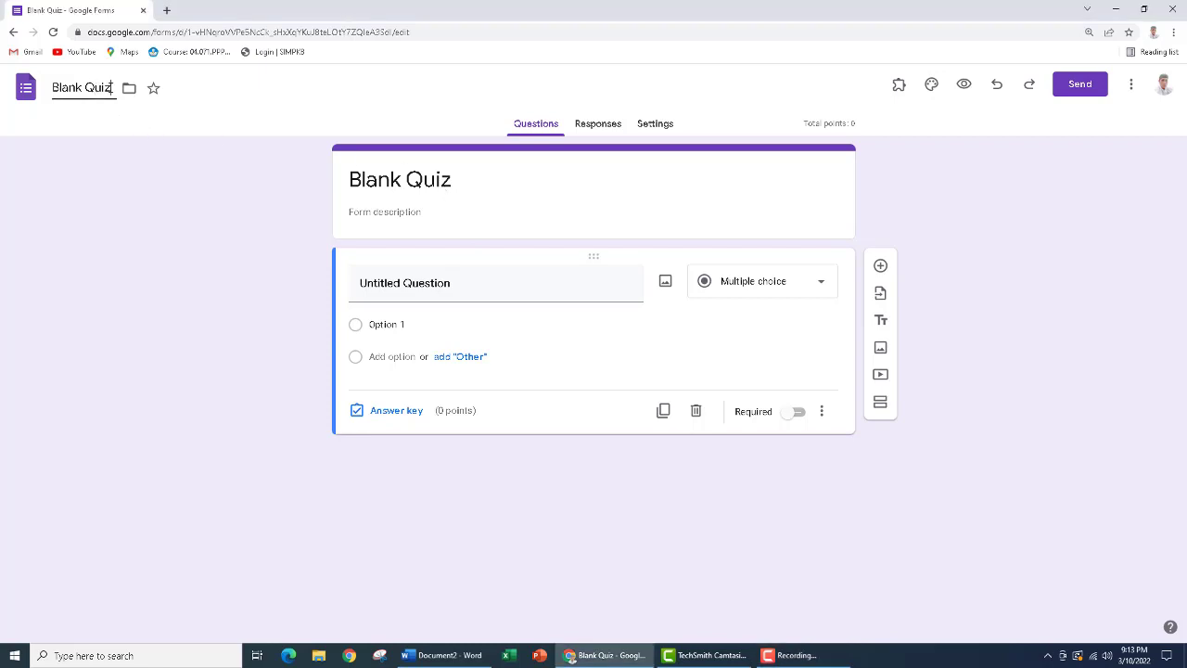
Rename the form file as "Soal PAT"
{"action": "left_click_drag", "start_coordinate": [109, 87], "coordinate": [7, 87]}
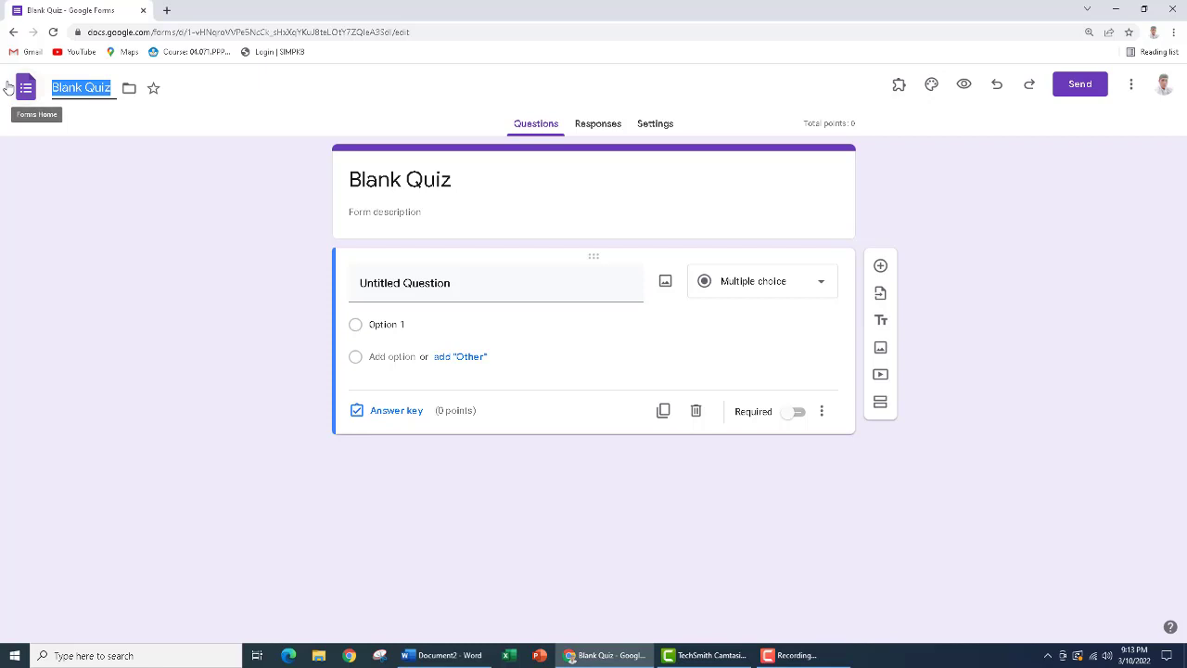
{"action": "type", "text": "So"}
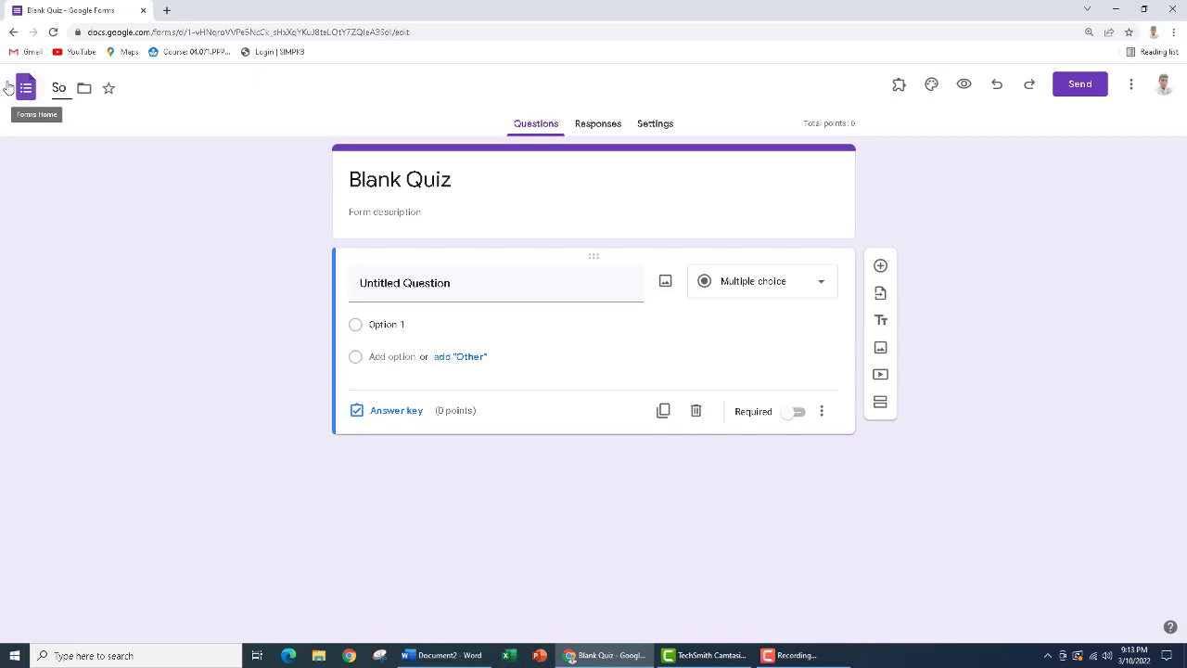
{"action": "type", "text": "al PAT"}
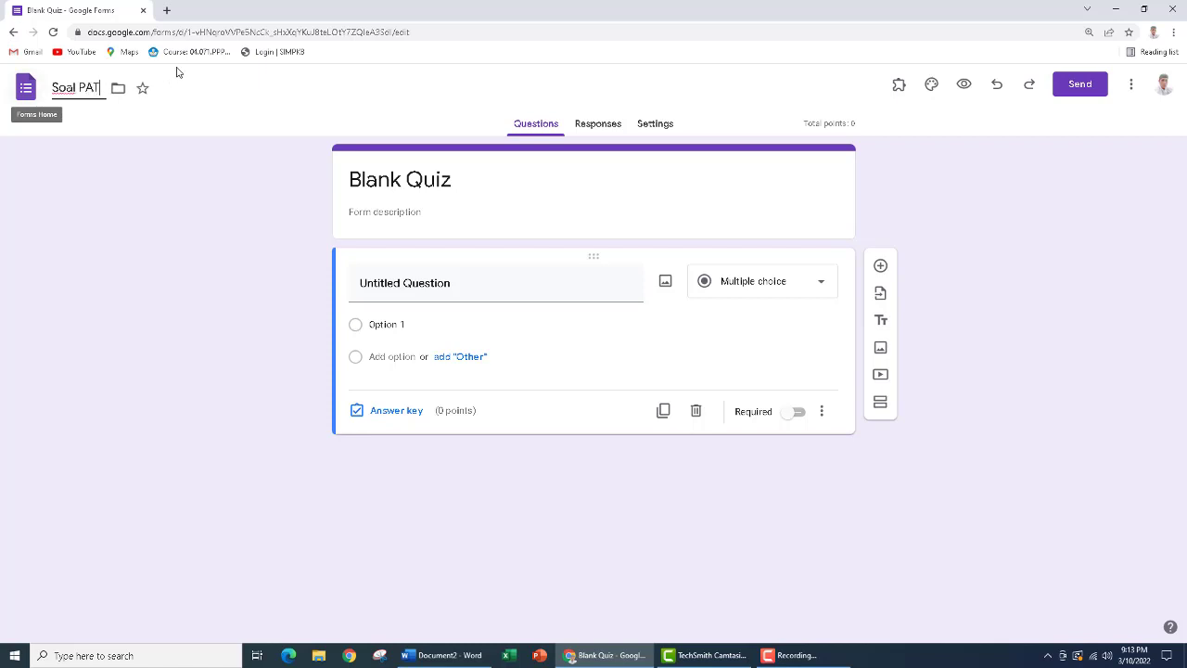
Replace the form title with "Soal PAT Kelas 9 Tahun Ajaran 2021-2022"
{"action": "left_click", "coordinate": [457, 181]}
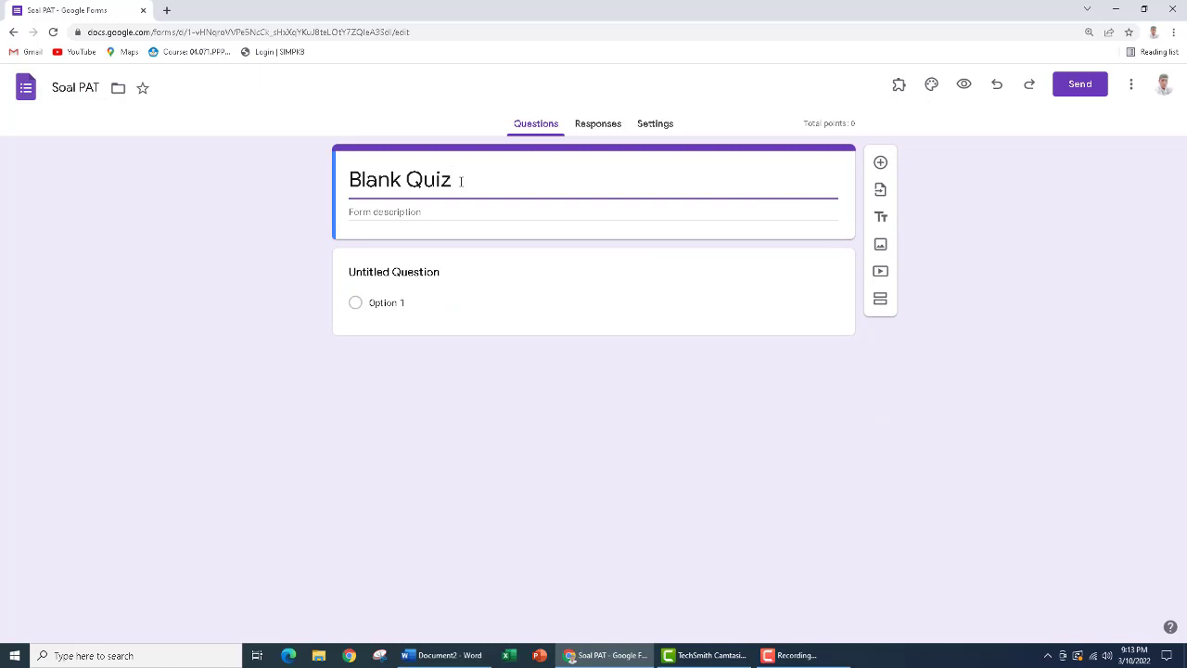
{"action": "left_click_drag", "start_coordinate": [458, 181], "coordinate": [344, 186]}
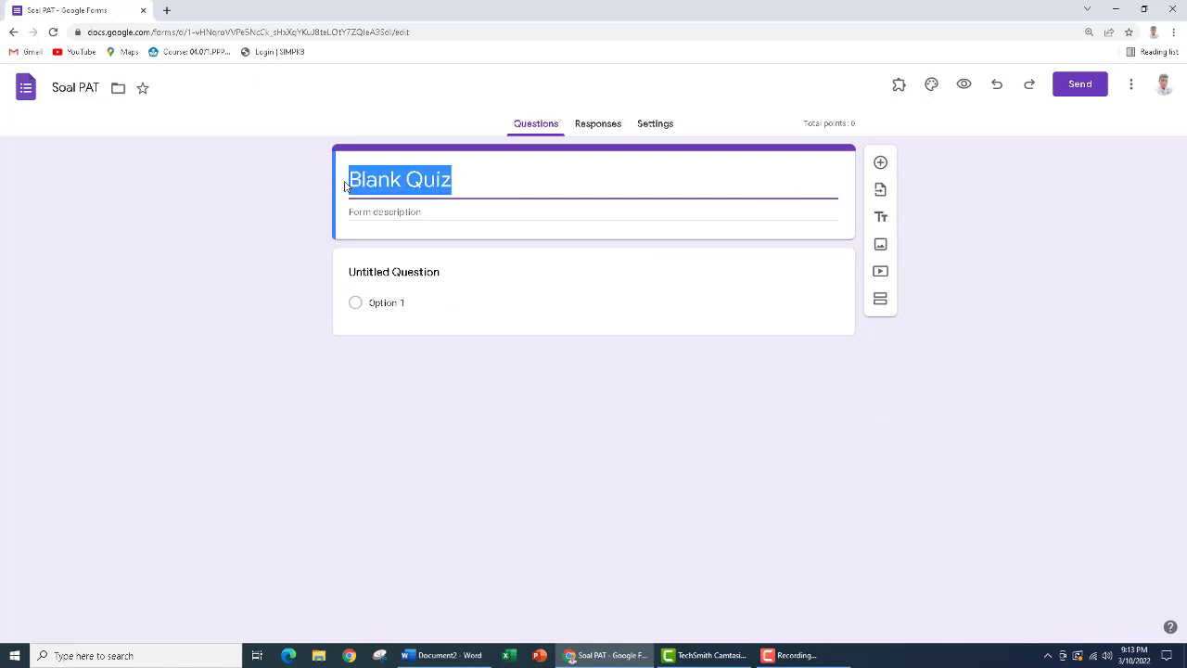
{"action": "type", "text": "Soal "}
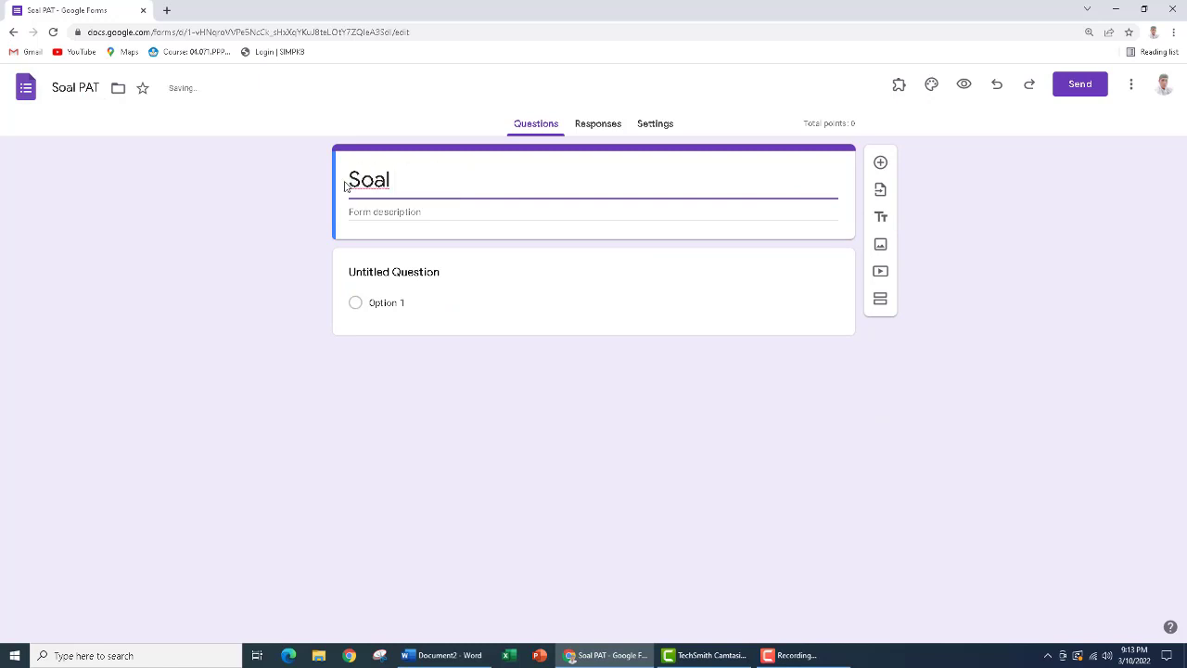
{"action": "type", "text": "PAT Kelas 9"}
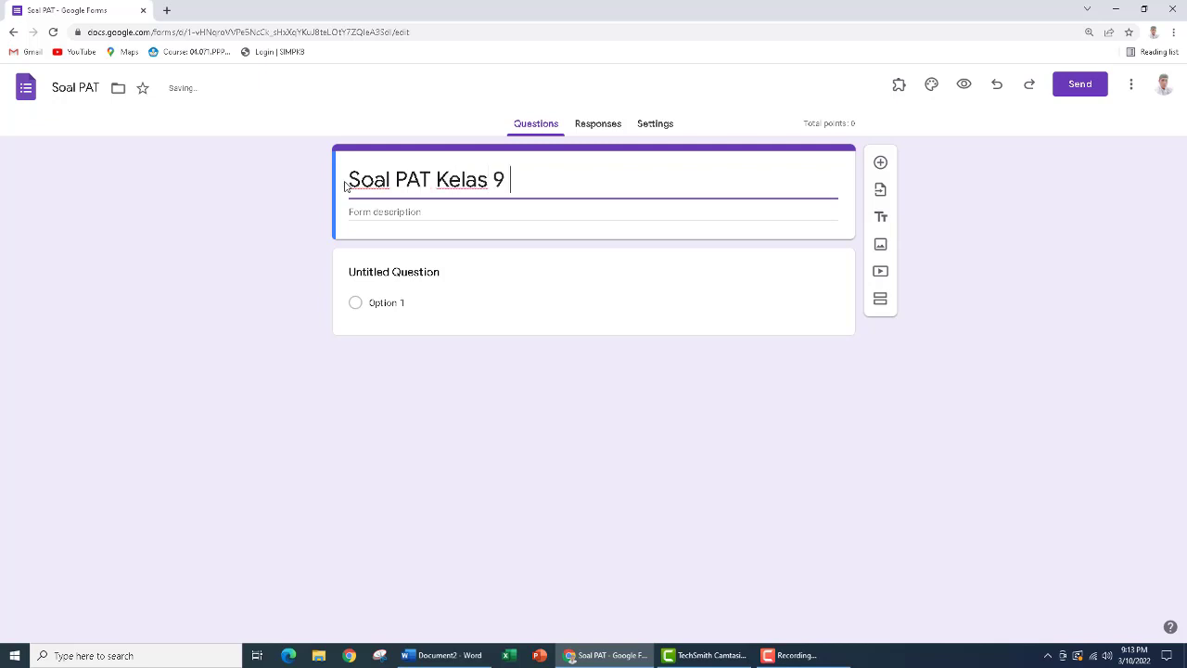
{"action": "type", "text": " Tahun Aj"}
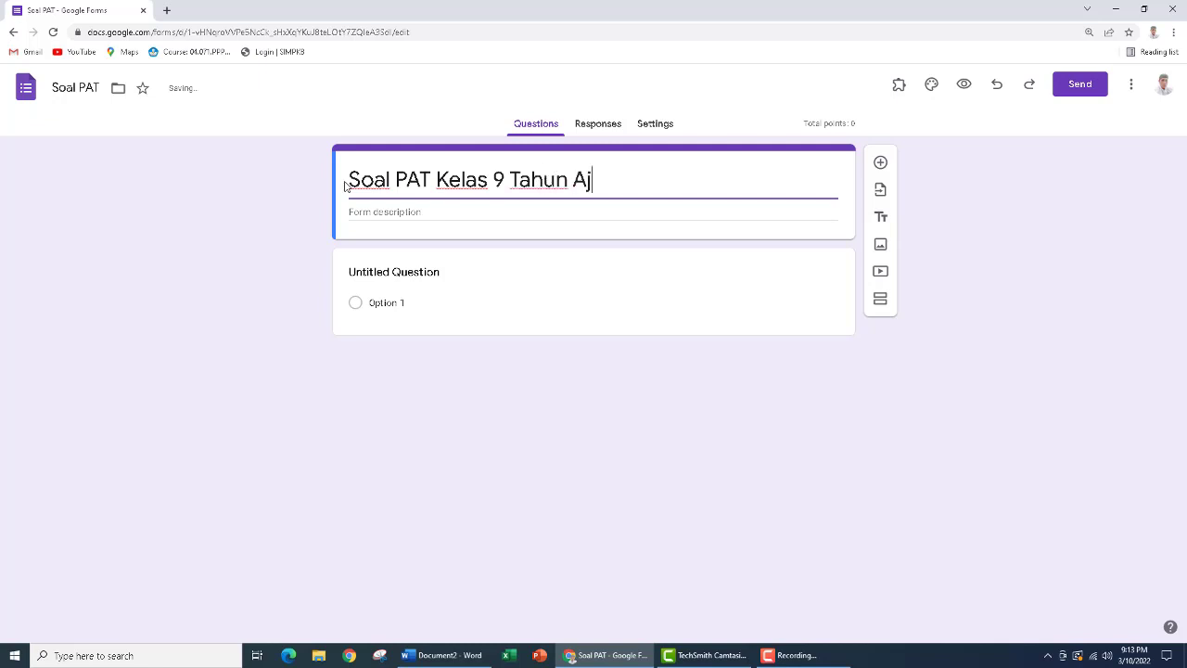
{"action": "type", "text": "aran 20"}
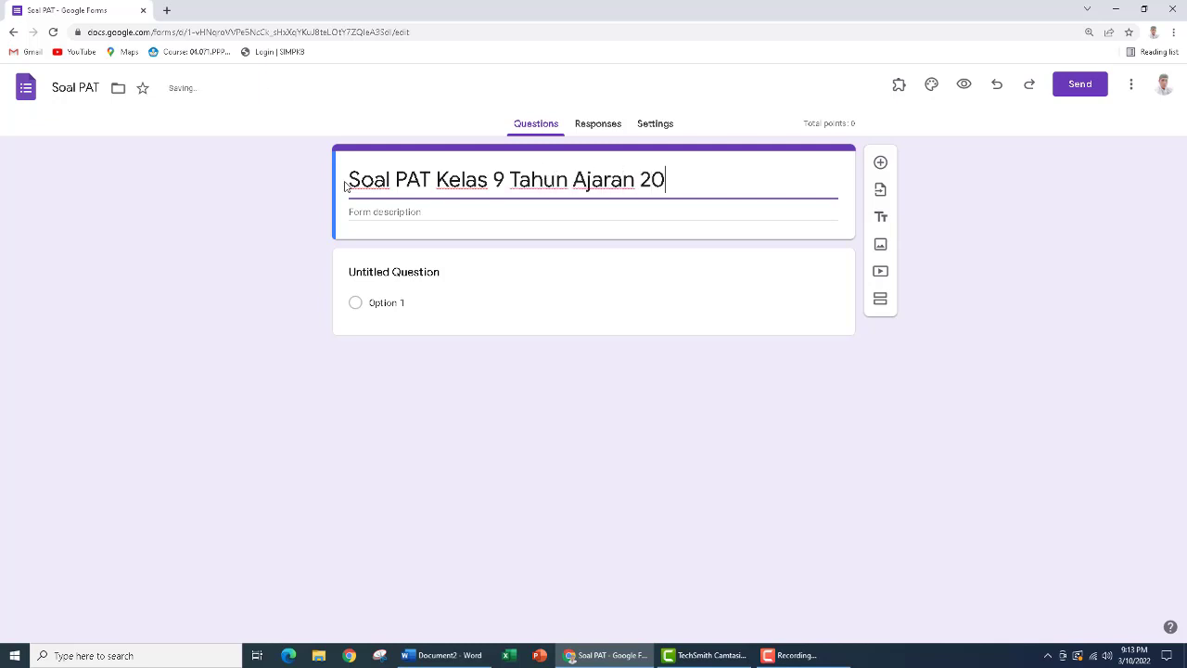
{"action": "type", "text": "21-2022"}
Title the first question "Nama" as a short-answer question and make it required
{"action": "left_click", "coordinate": [409, 271]}
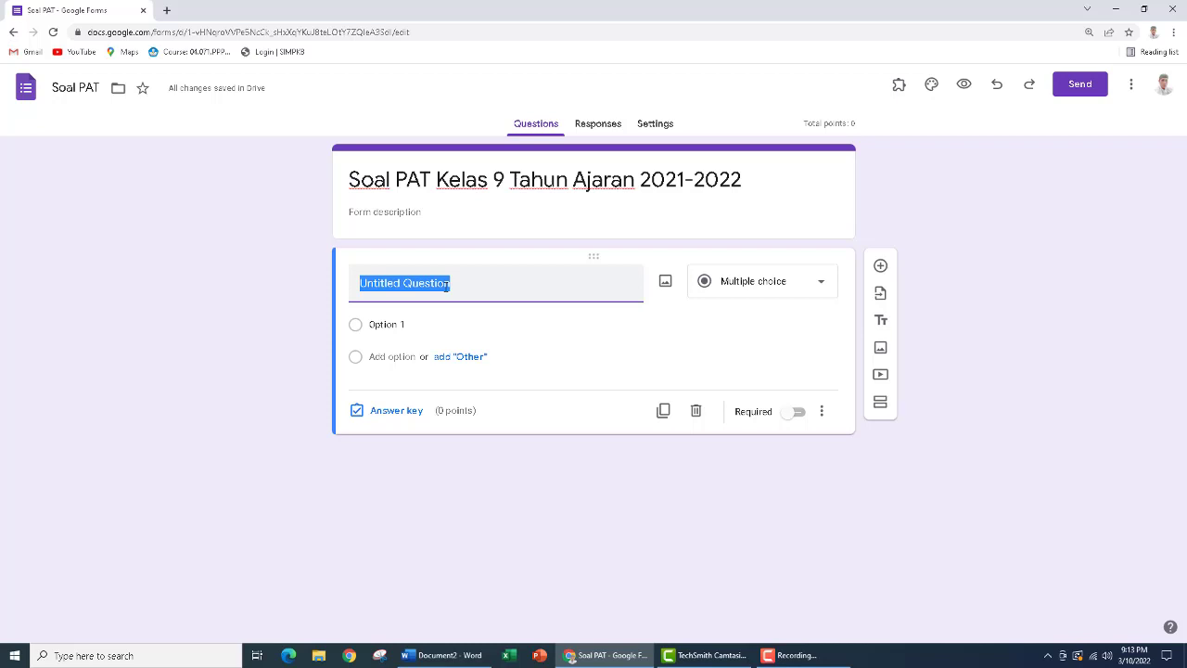
{"action": "type", "text": "Nama"}
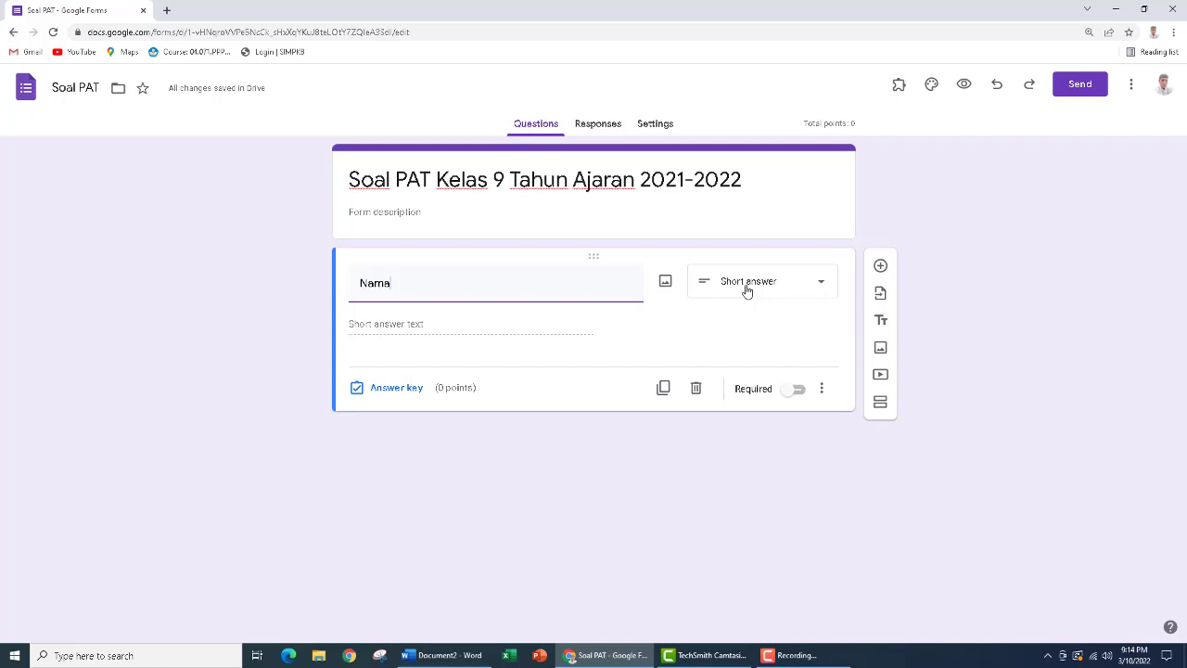
{"action": "left_click", "coordinate": [799, 390]}
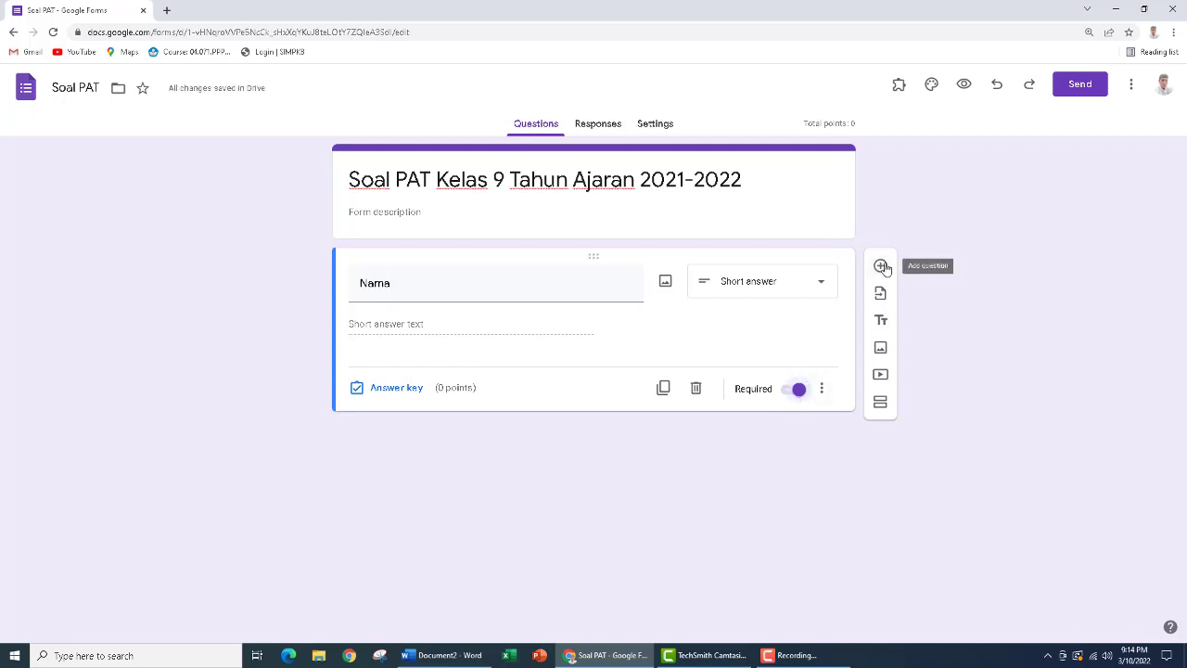
Add a second question titled "Kelas" and set its type to Dropdown
{"action": "left_click", "coordinate": [882, 268]}
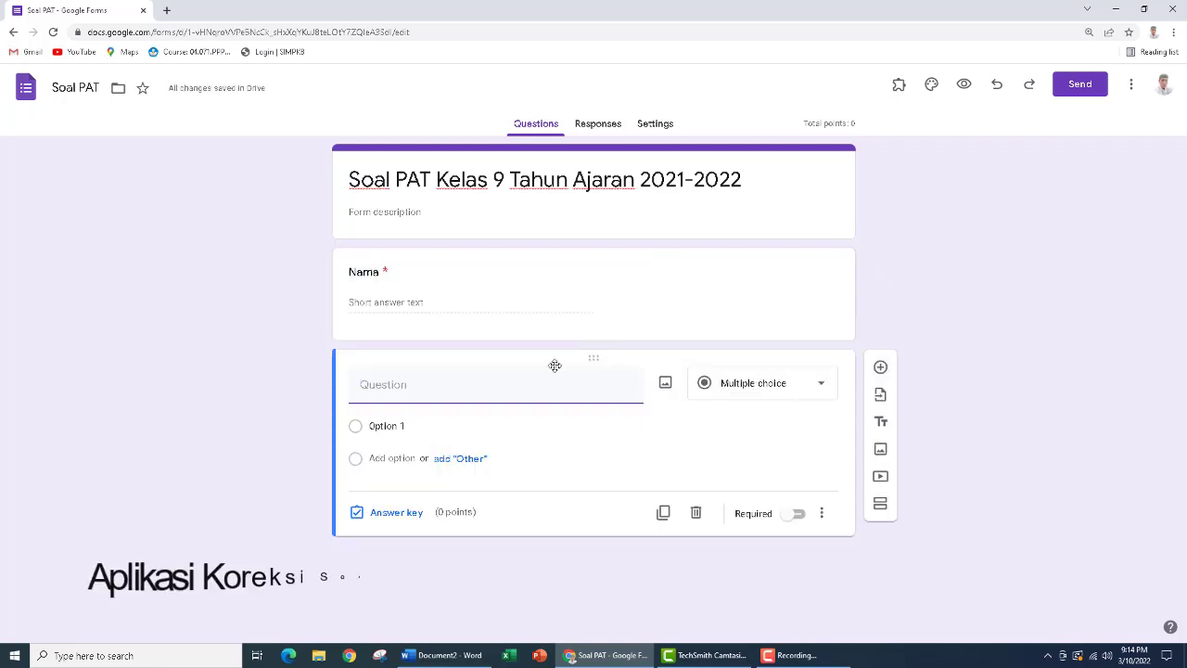
{"action": "type", "text": "Ke"}
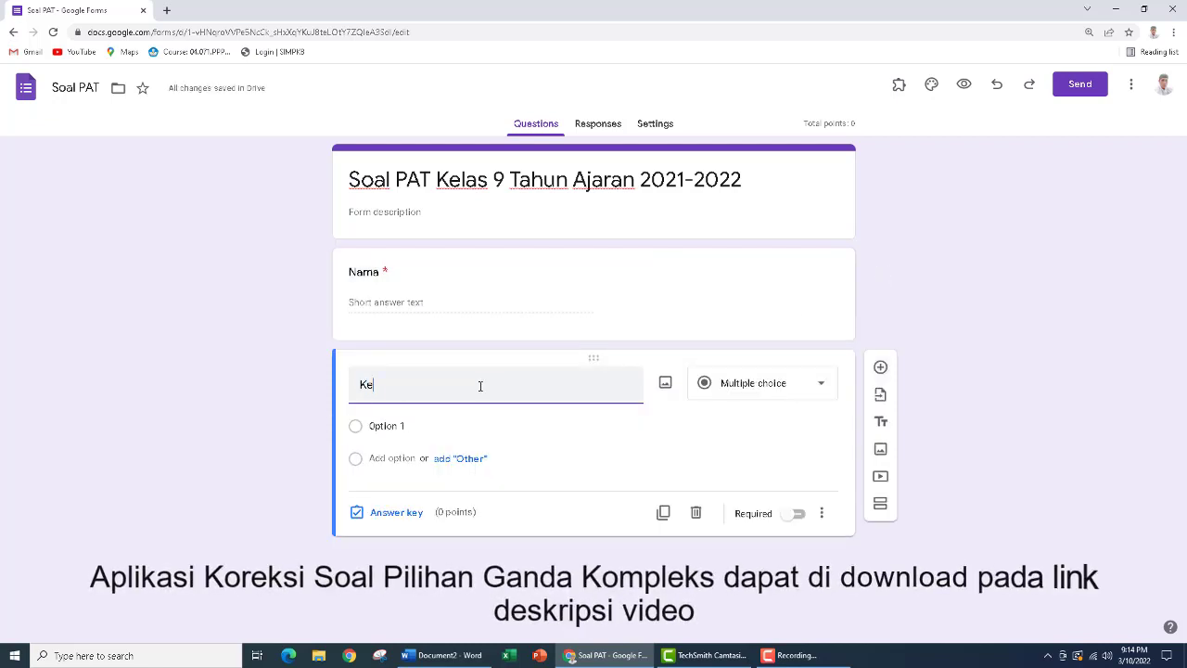
{"action": "type", "text": "las"}
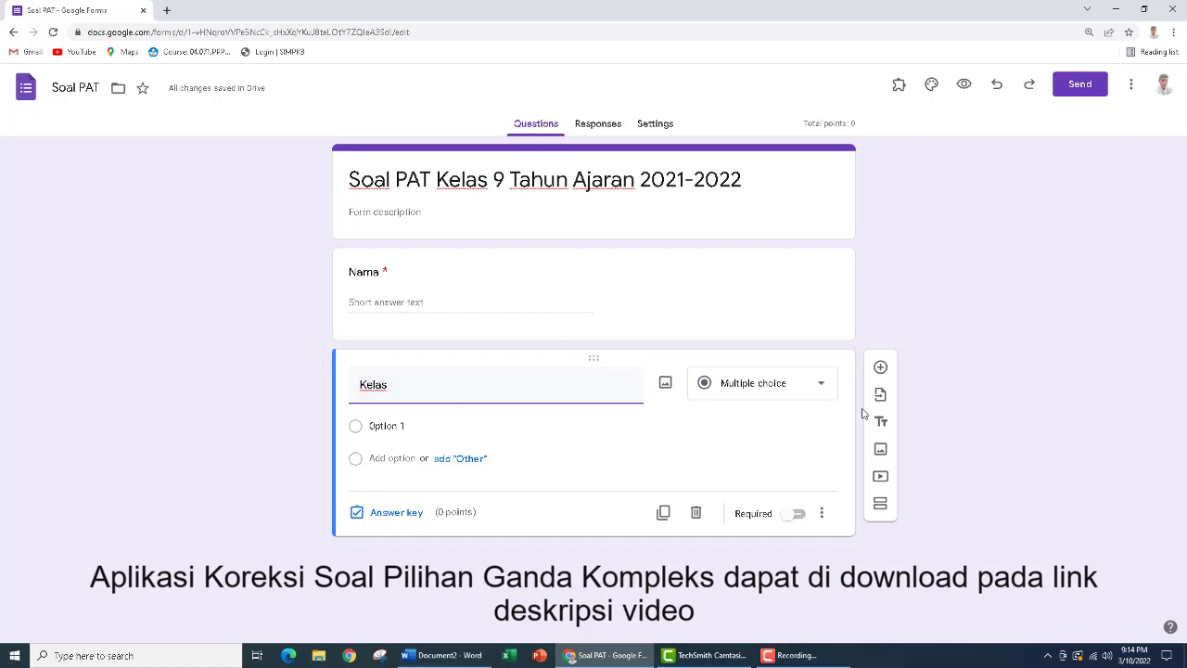
{"action": "left_click", "coordinate": [807, 390]}
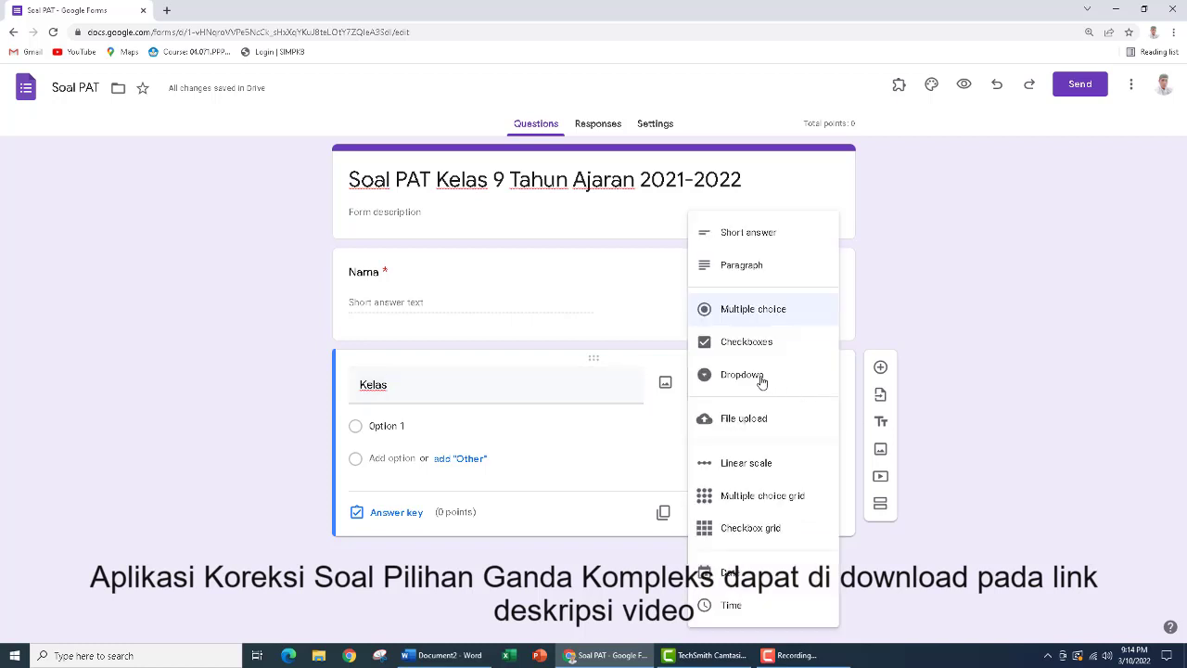
{"action": "left_click", "coordinate": [760, 376]}
Fill the Kelas dropdown with the options 9A, 9B, 9C and 9D
{"action": "left_click", "coordinate": [403, 427]}
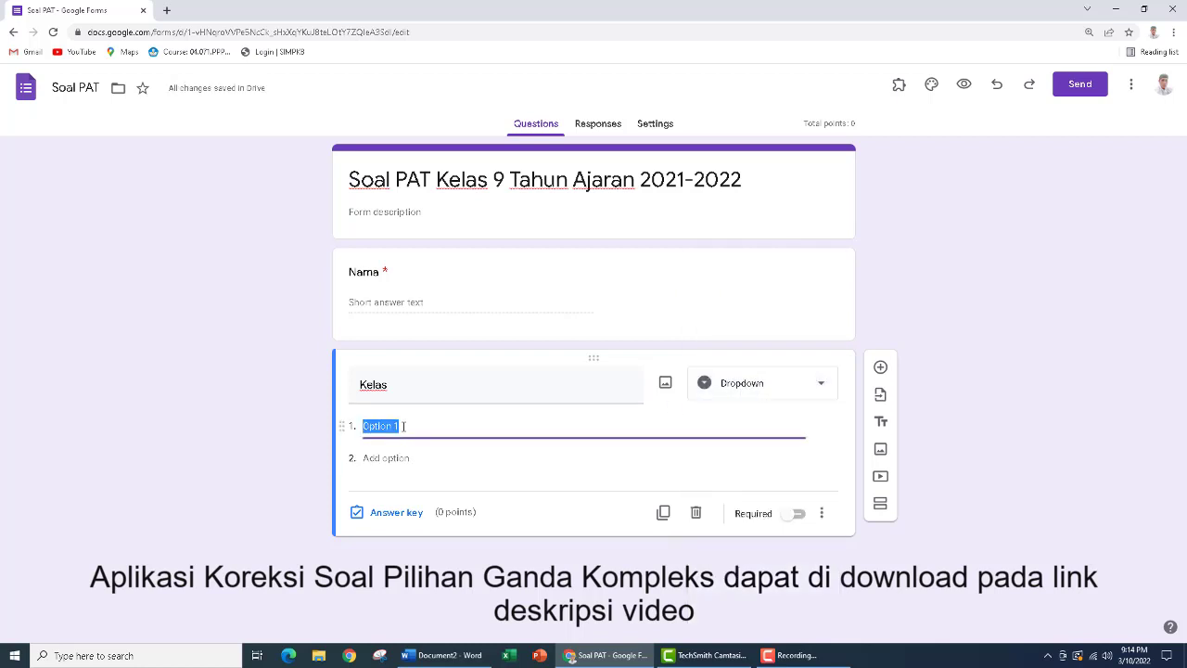
{"action": "type", "text": "9A"}
{"action": "key", "text": "Return"}
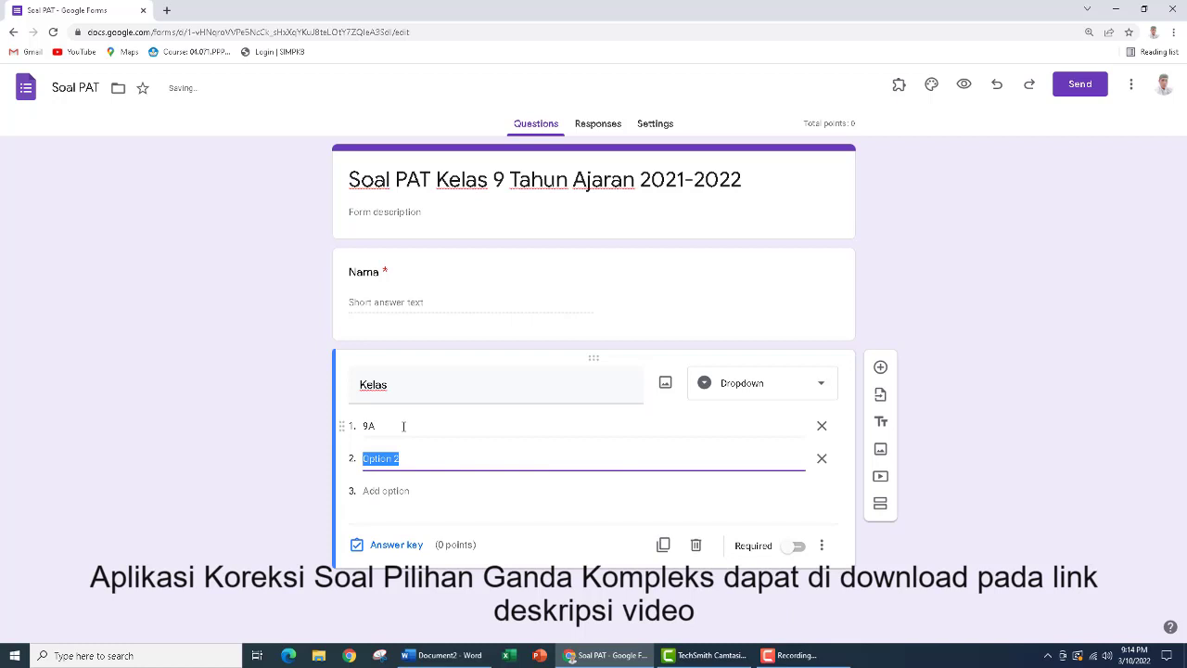
{"action": "type", "text": "9B"}
{"action": "key", "text": "Return"}
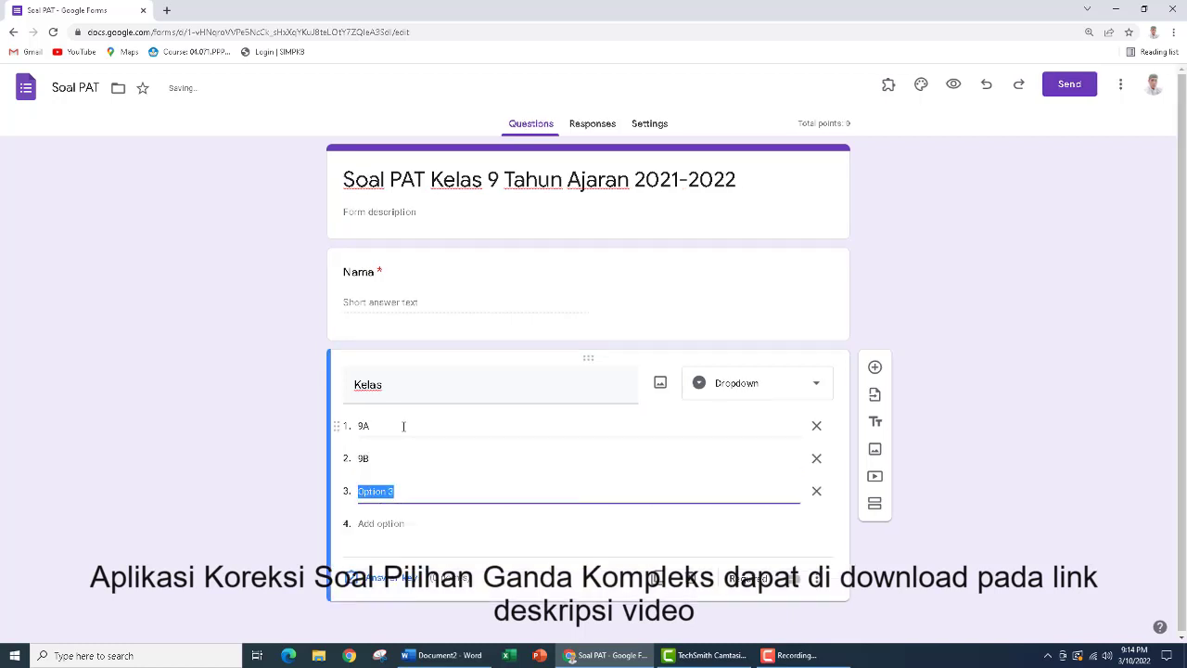
{"action": "type", "text": "9C"}
{"action": "key", "text": "Return"}
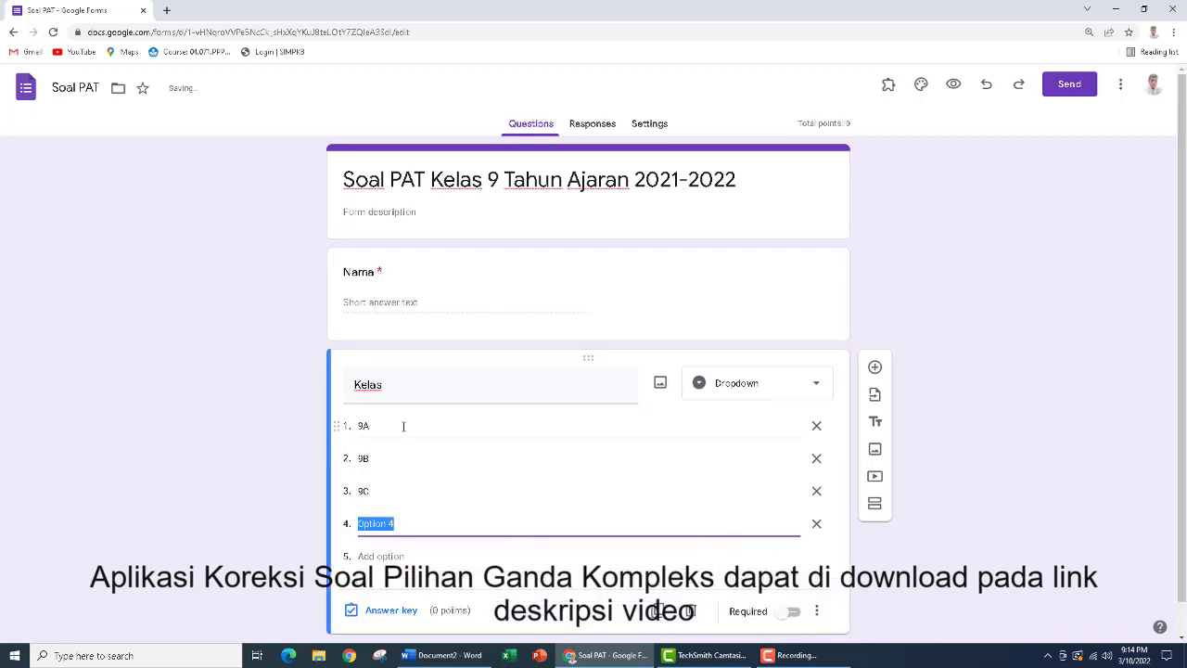
{"action": "type", "text": "9D"}
Add a short-answer question titled "Nomor Absen" below the Kelas question
{"action": "left_click", "coordinate": [875, 369]}
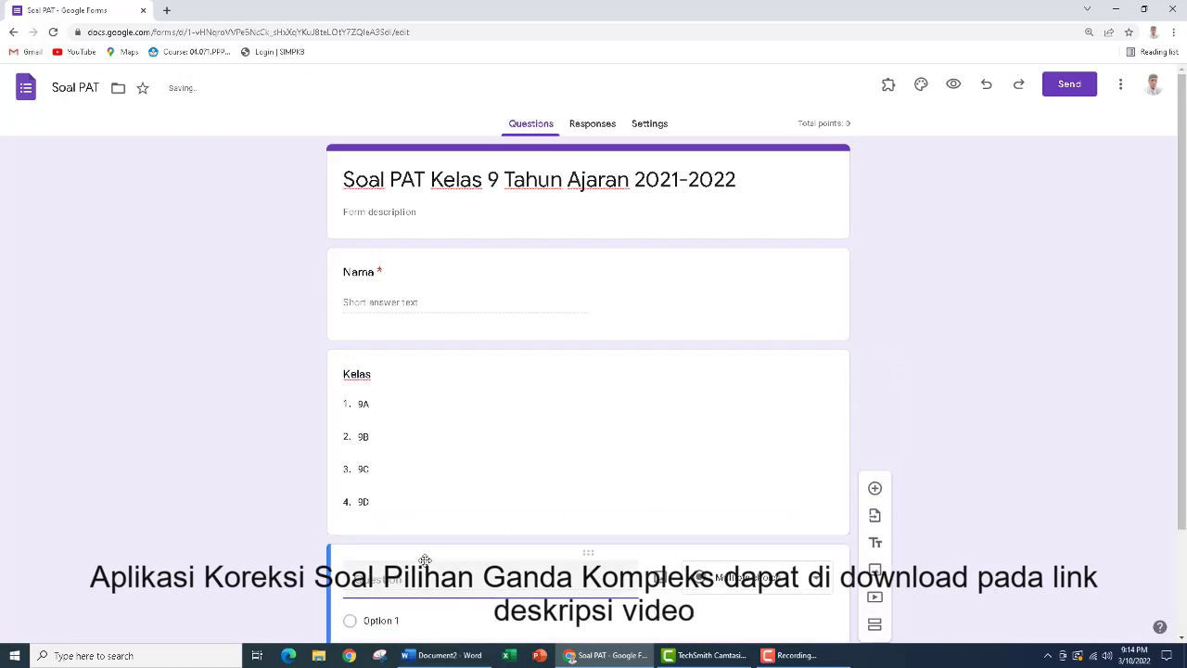
{"action": "type", "text": "Nomor Absen"}
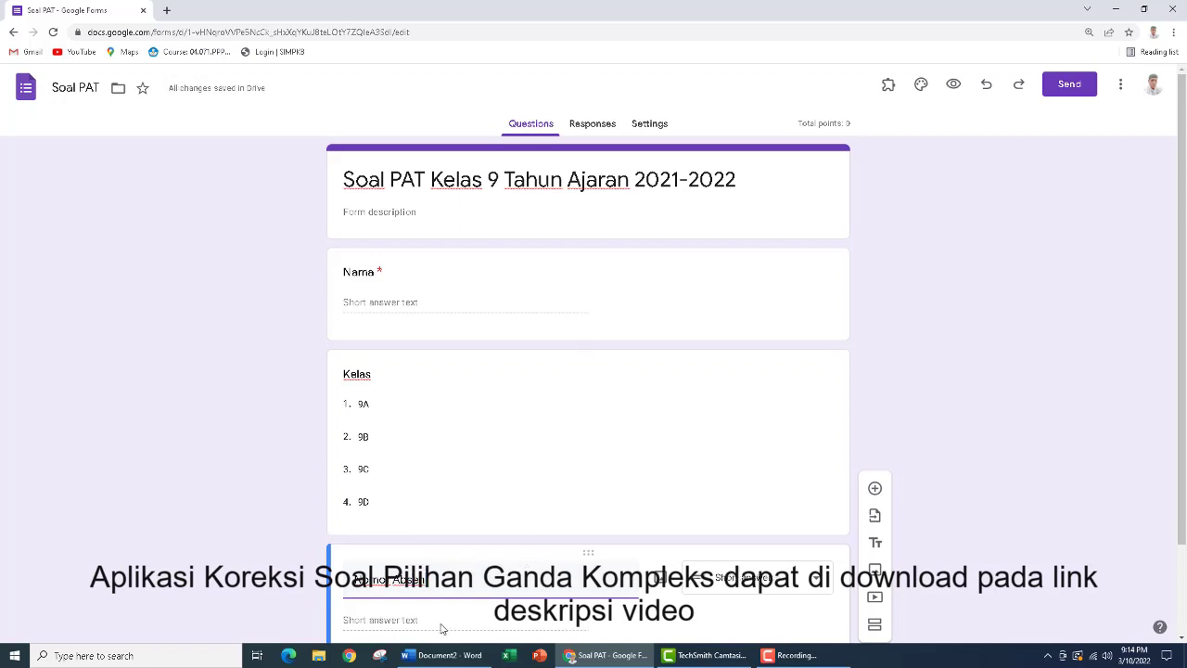
{"action": "scroll", "coordinate": [443, 622], "scroll_direction": "down", "scroll_amount": 1}
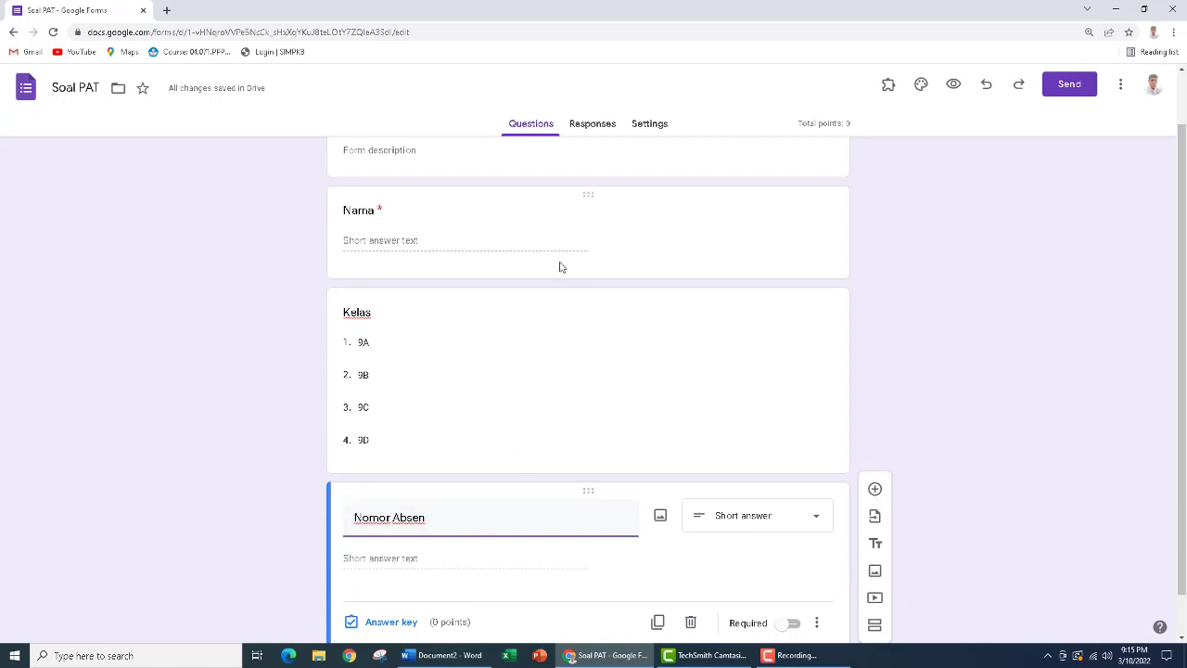
{"action": "scroll", "coordinate": [554, 401], "scroll_direction": "up", "scroll_amount": 1}
{"action": "scroll", "coordinate": [554, 401], "scroll_direction": "down", "scroll_amount": 1}
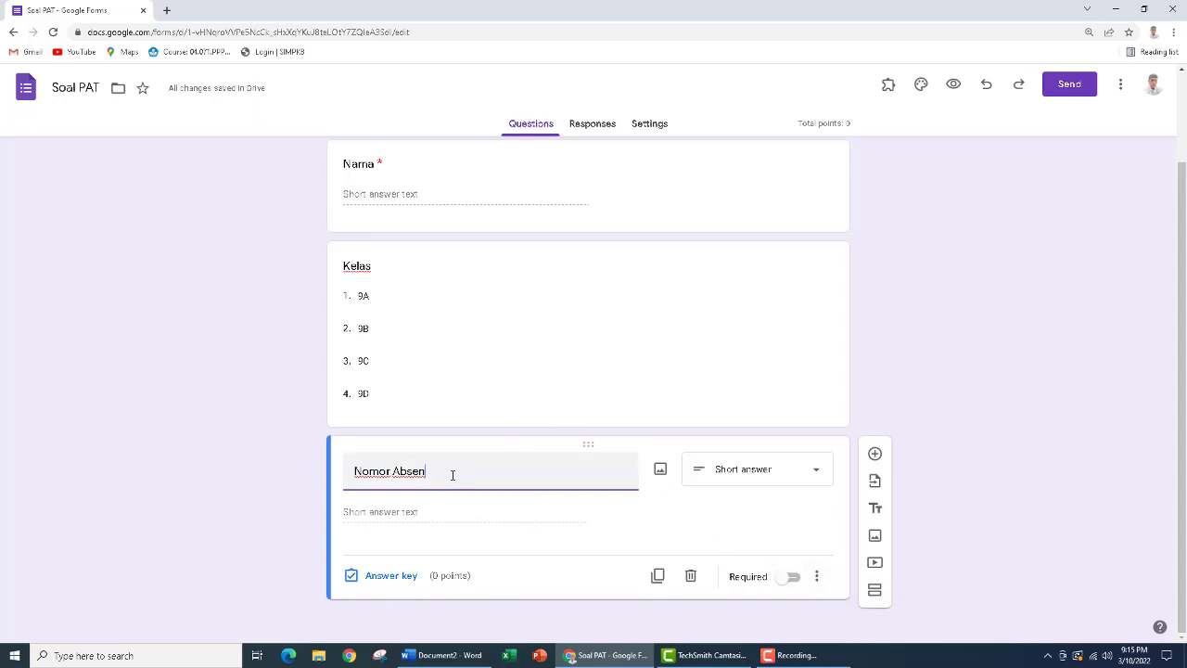
Make the Nomor Absen and Kelas questions required
{"action": "left_click", "coordinate": [795, 578]}
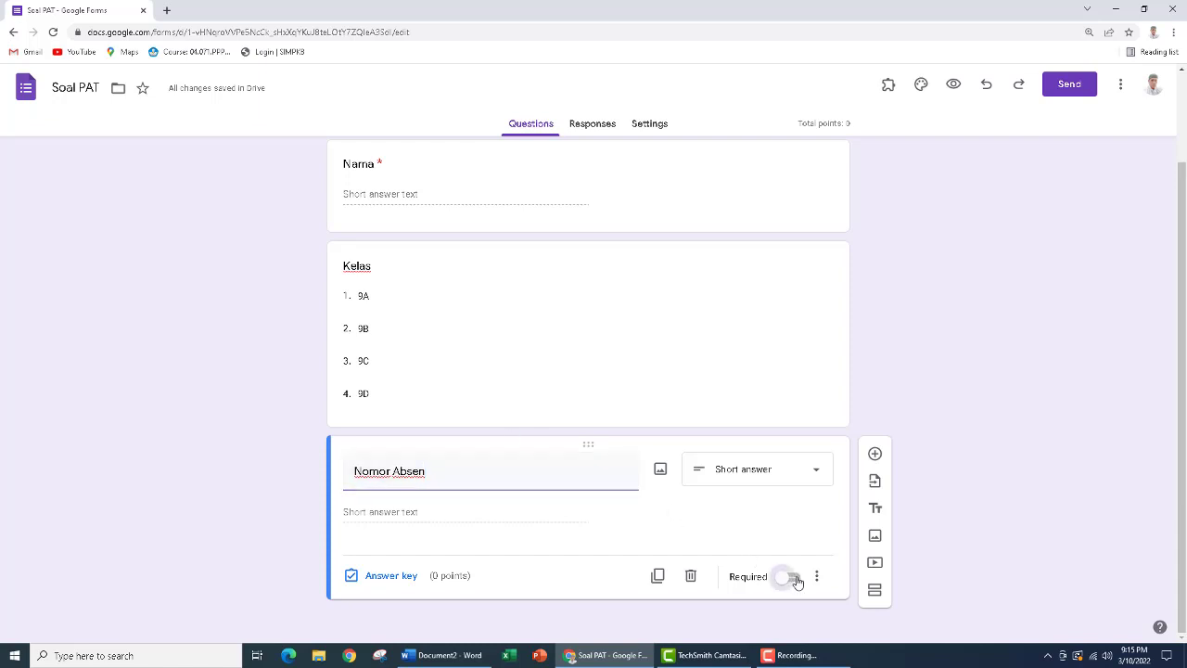
{"action": "left_click", "coordinate": [376, 268]}
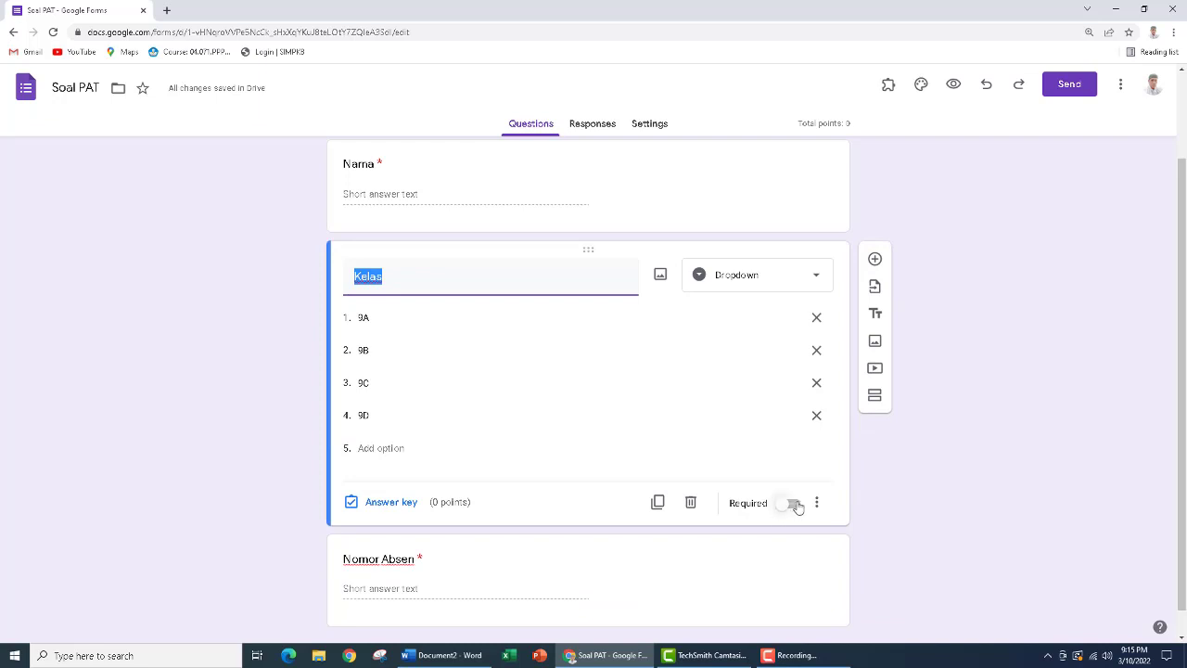
{"action": "left_click", "coordinate": [795, 504]}
Add a new section after the Kelas question and title it "Soal Pilihan Ganda"
{"action": "scroll", "coordinate": [809, 538], "scroll_direction": "down", "scroll_amount": 1}
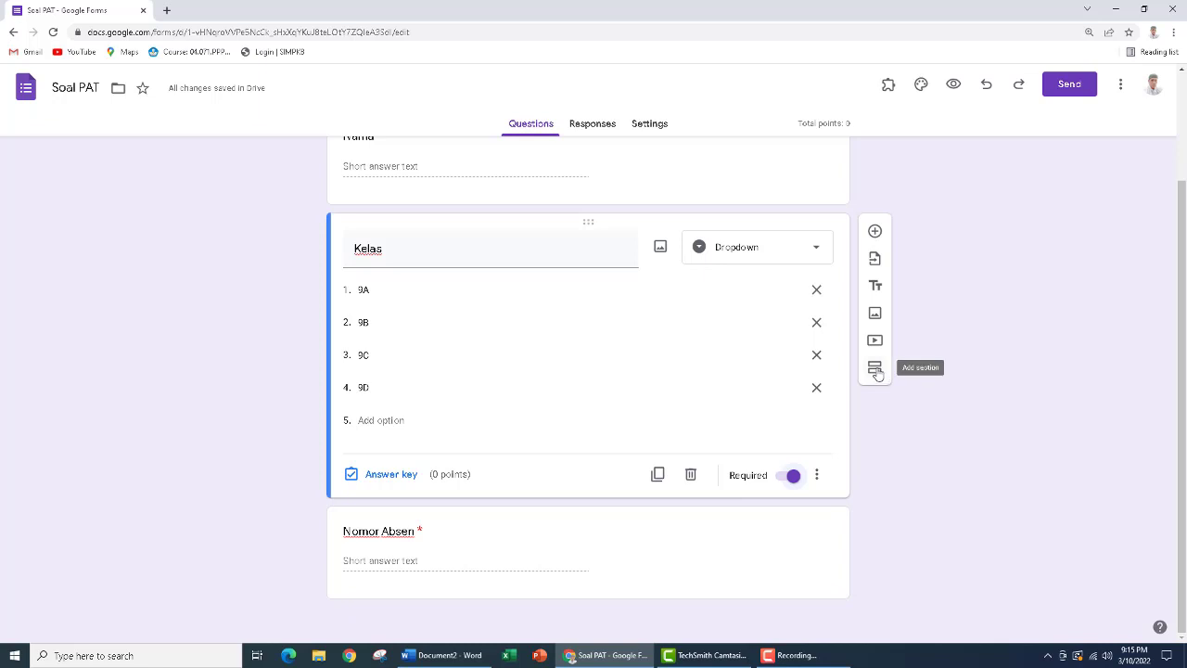
{"action": "left_click", "coordinate": [876, 368]}
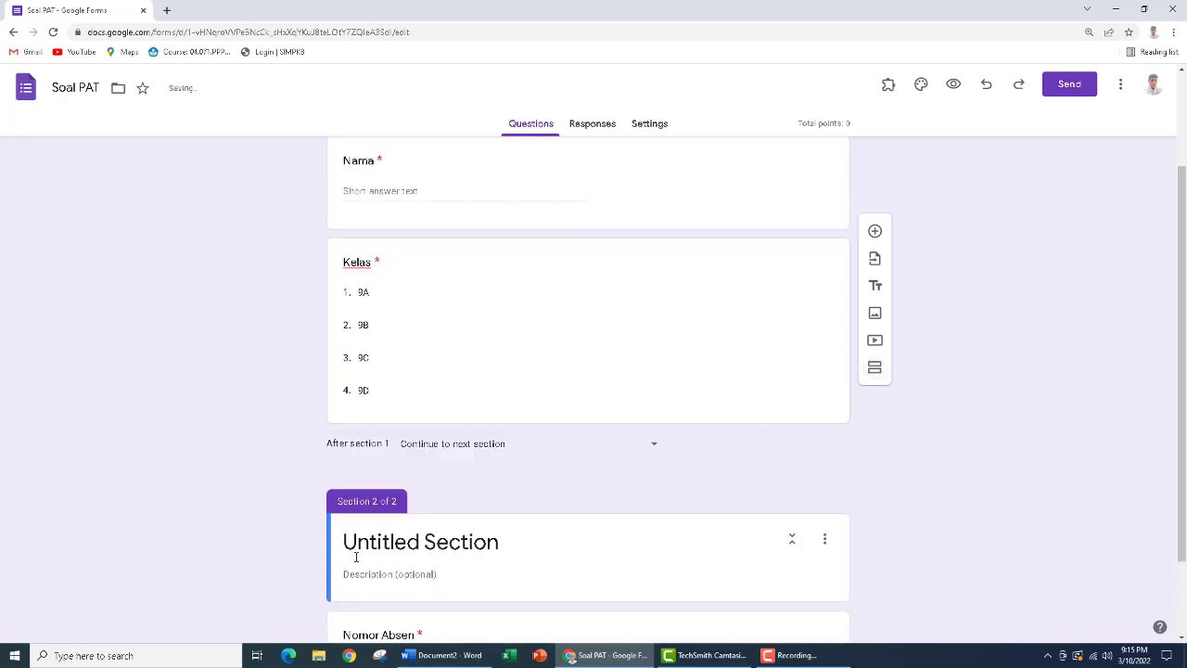
{"action": "left_click", "coordinate": [473, 545]}
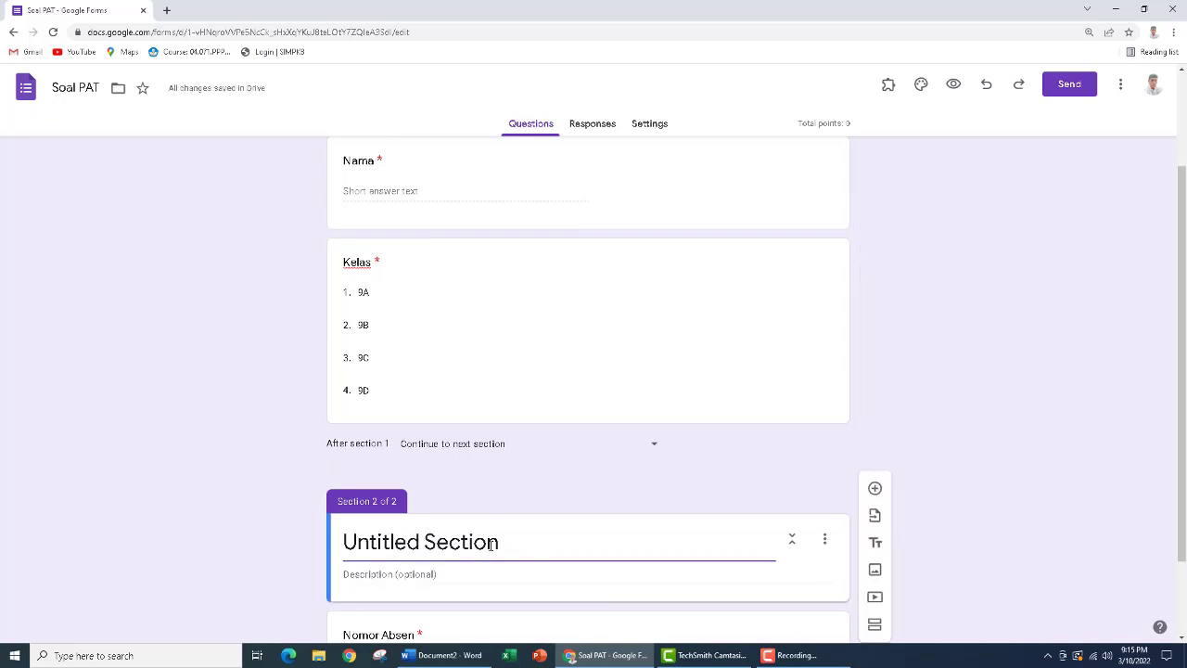
{"action": "left_click_drag", "start_coordinate": [491, 545], "coordinate": [337, 544]}
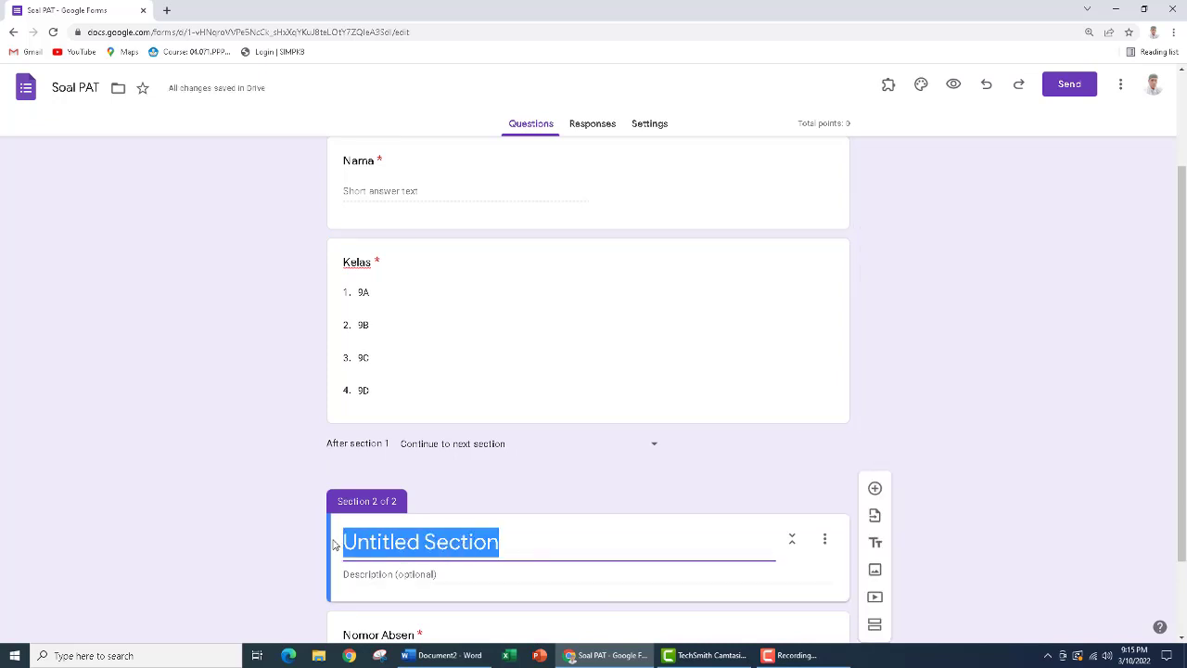
{"action": "type", "text": "Soal P"}
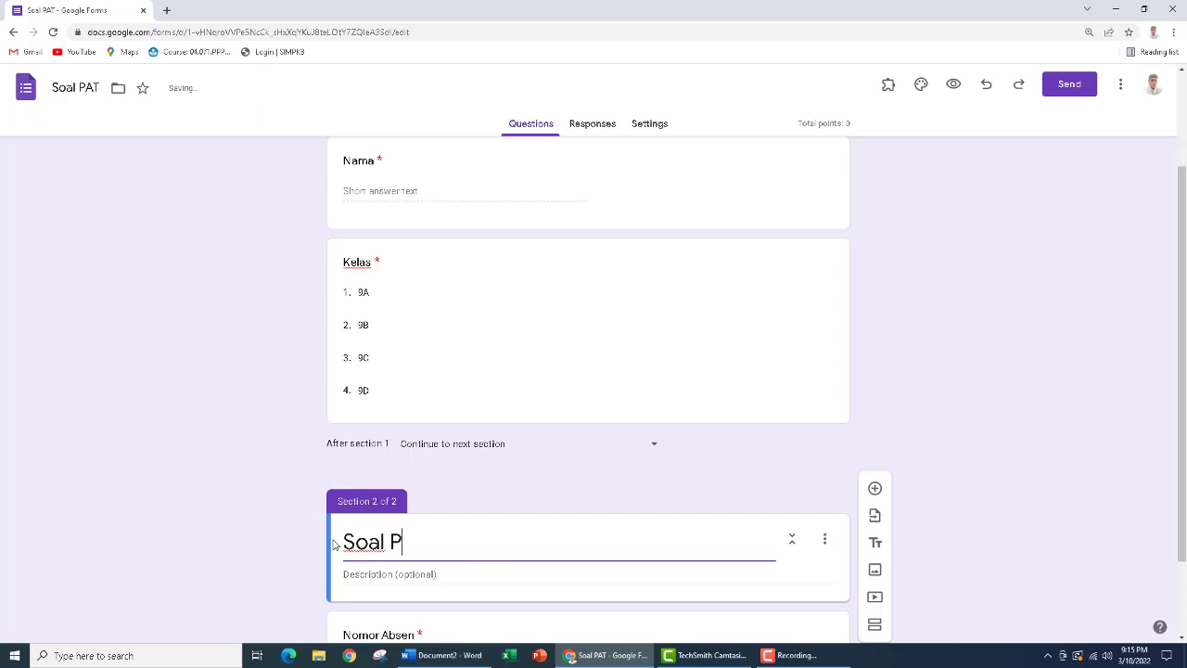
{"action": "type", "text": "ilihan G"}
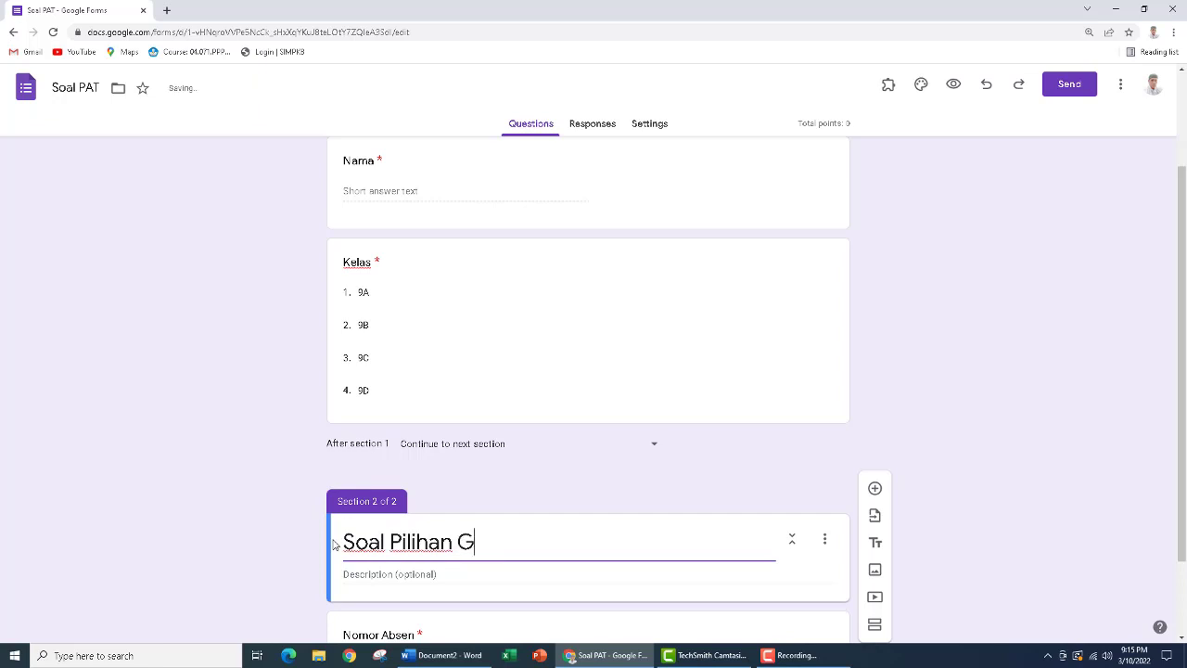
{"action": "type", "text": "anda"}
Move the Nomor Absen question out of section 2 to the end of section 1, directly below Kelas
{"action": "scroll", "coordinate": [434, 455], "scroll_direction": "down", "scroll_amount": 1}
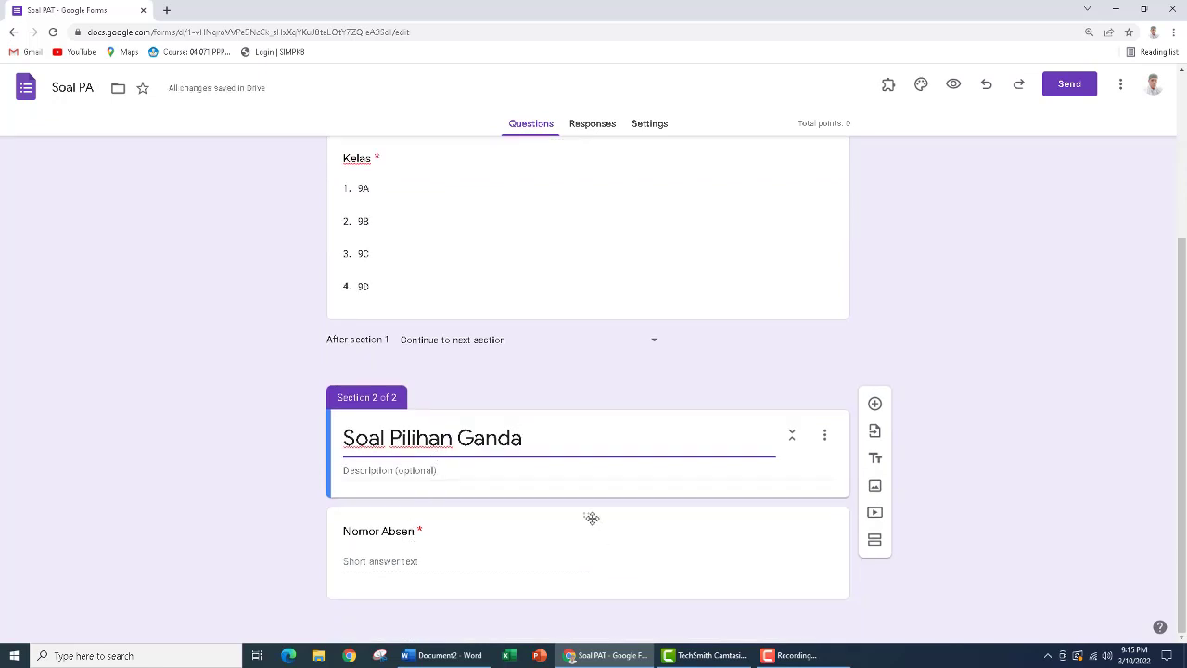
{"action": "left_click_drag", "start_coordinate": [592, 518], "coordinate": [588, 321]}
{"action": "left_click_drag", "start_coordinate": [585, 514], "coordinate": [579, 346]}
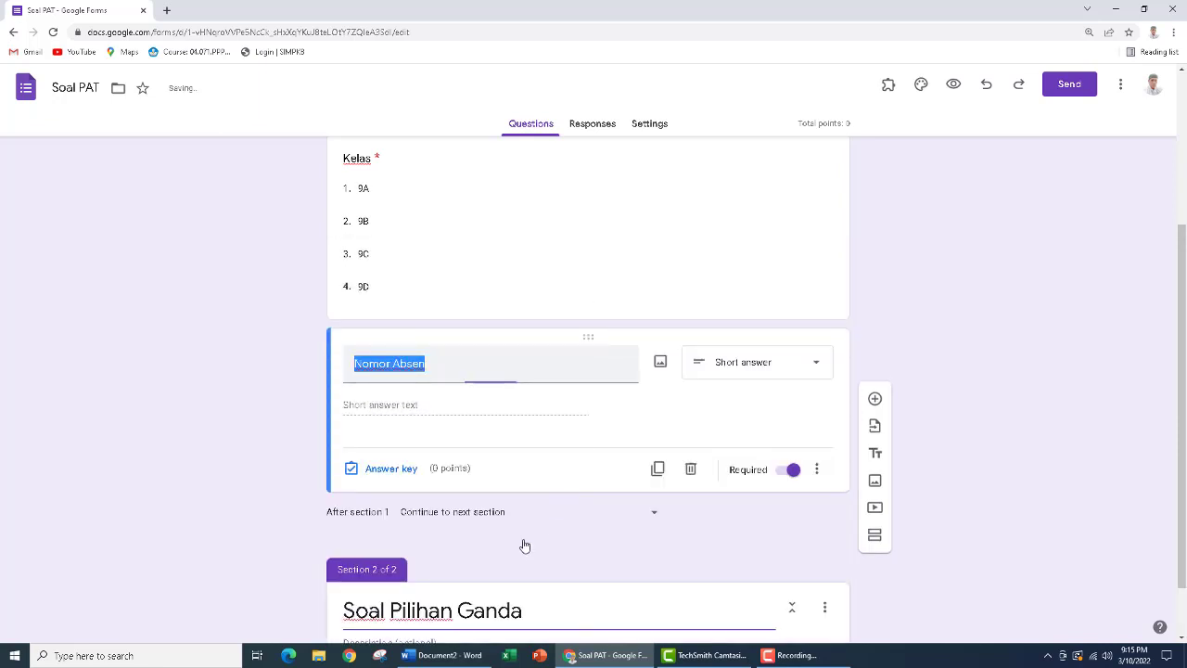
Add a multiple-choice question under Soal Pilihan Ganda and fill in the swimming-pool question text copied from question 1 in Word's Document2
{"action": "scroll", "coordinate": [501, 575], "scroll_direction": "down", "scroll_amount": 1}
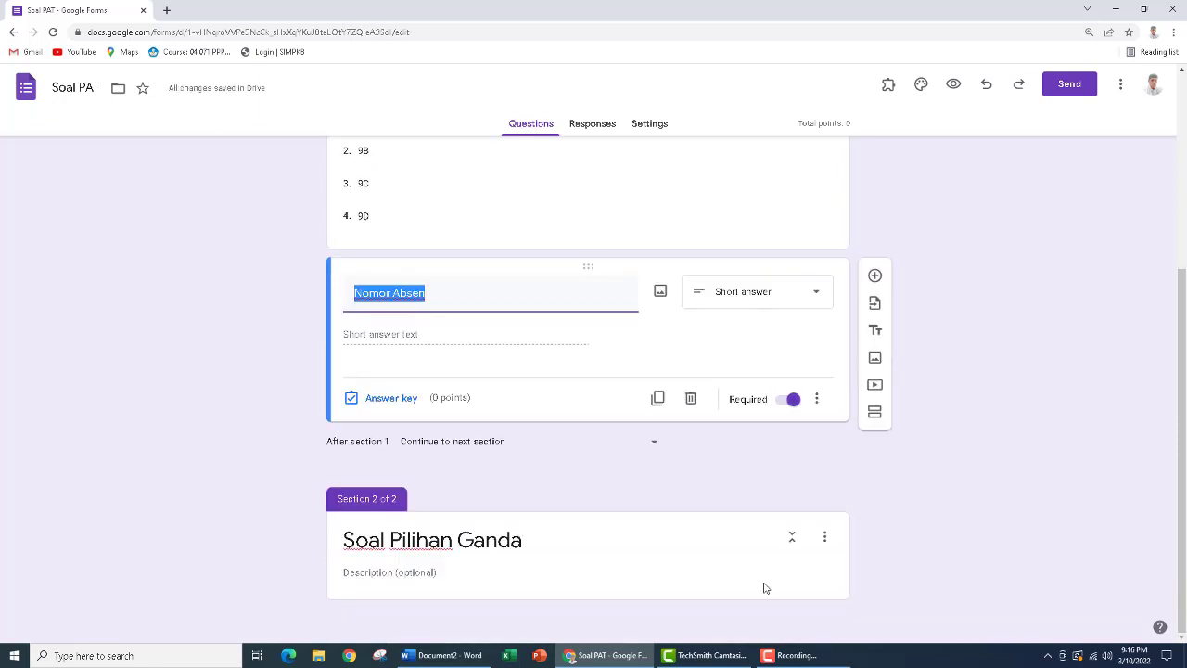
{"action": "left_click", "coordinate": [429, 541]}
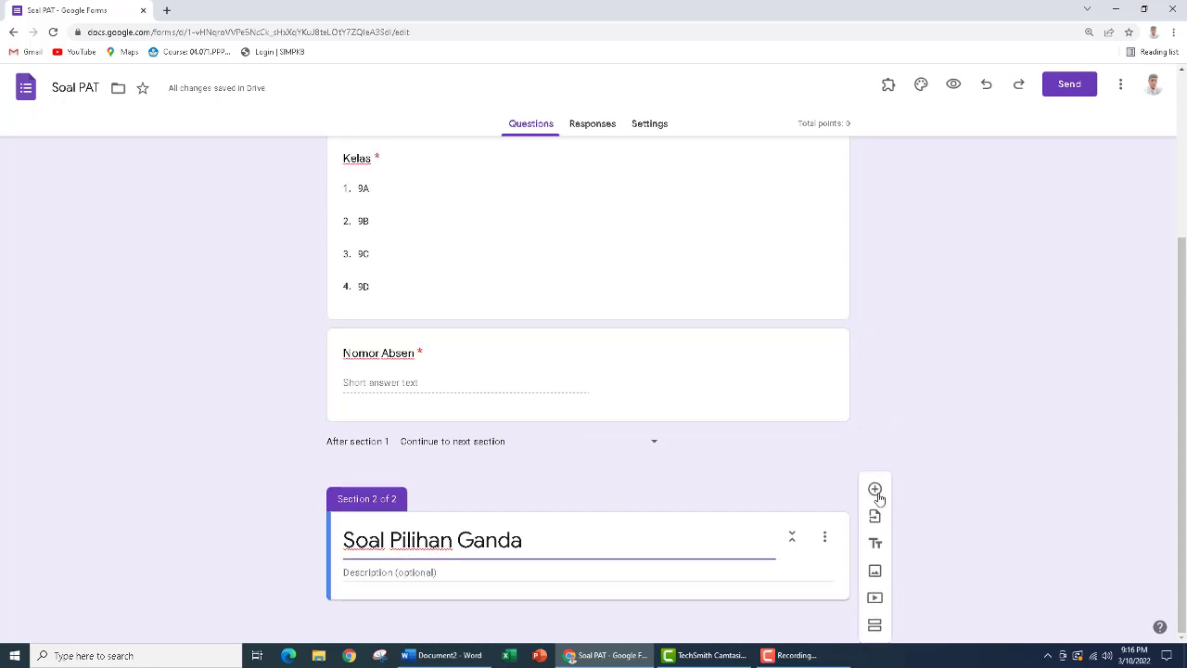
{"action": "left_click", "coordinate": [877, 492]}
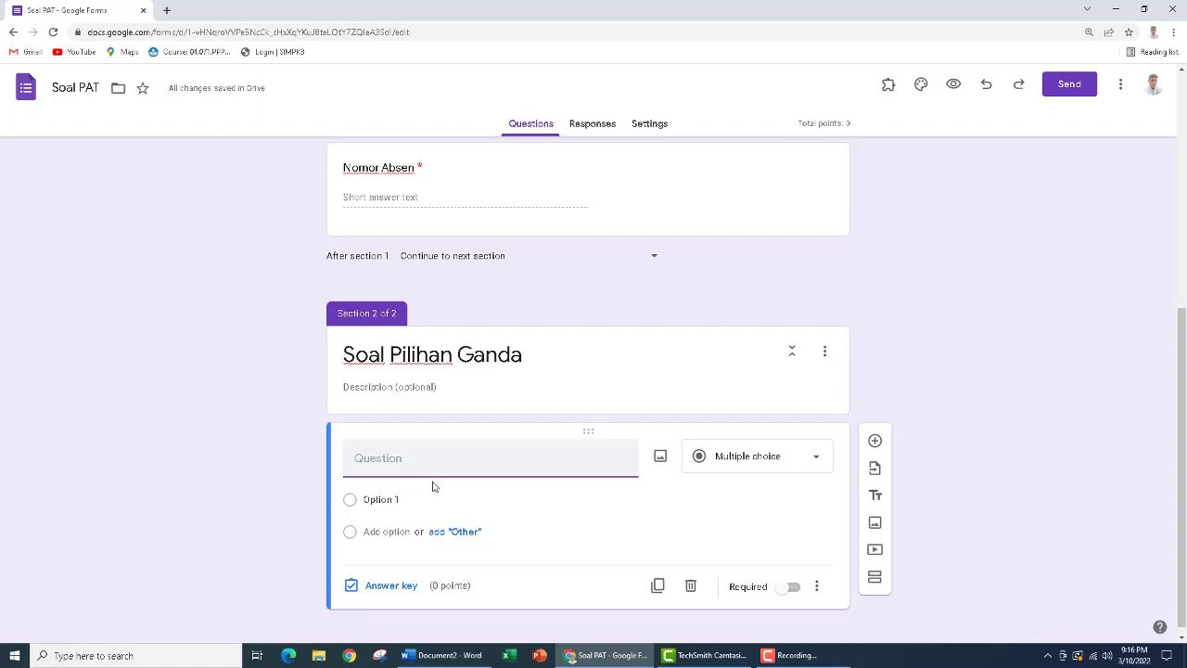
{"action": "left_click", "coordinate": [445, 655]}
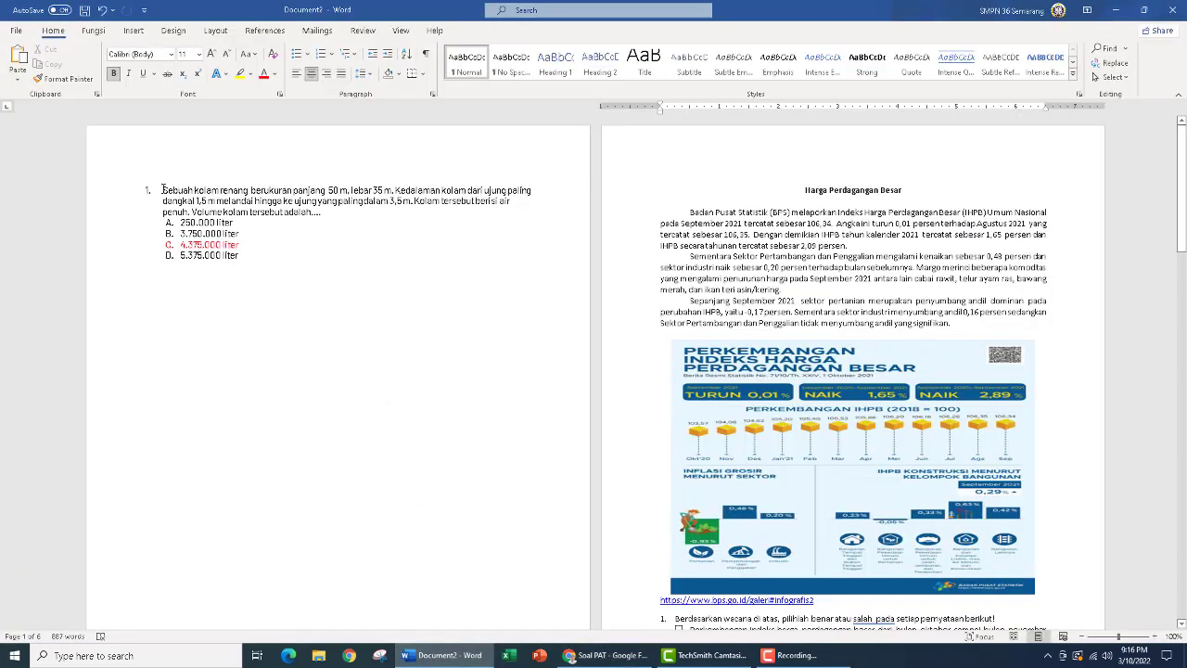
{"action": "left_click_drag", "start_coordinate": [163, 189], "coordinate": [330, 212]}
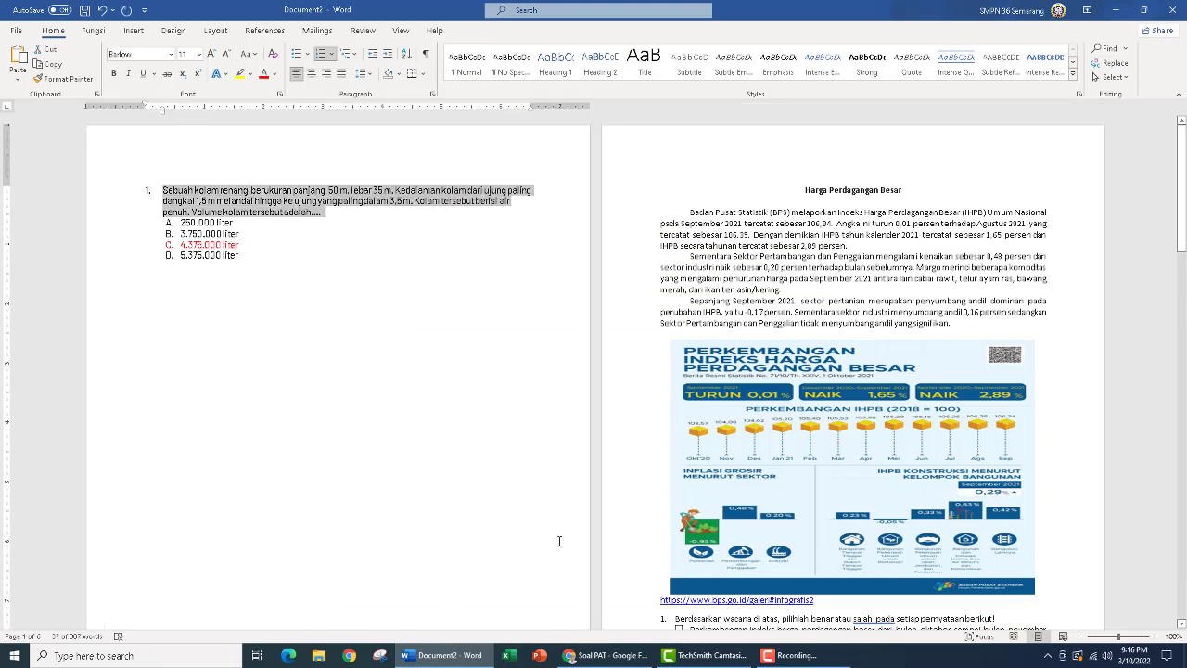
{"action": "left_click", "coordinate": [607, 655]}
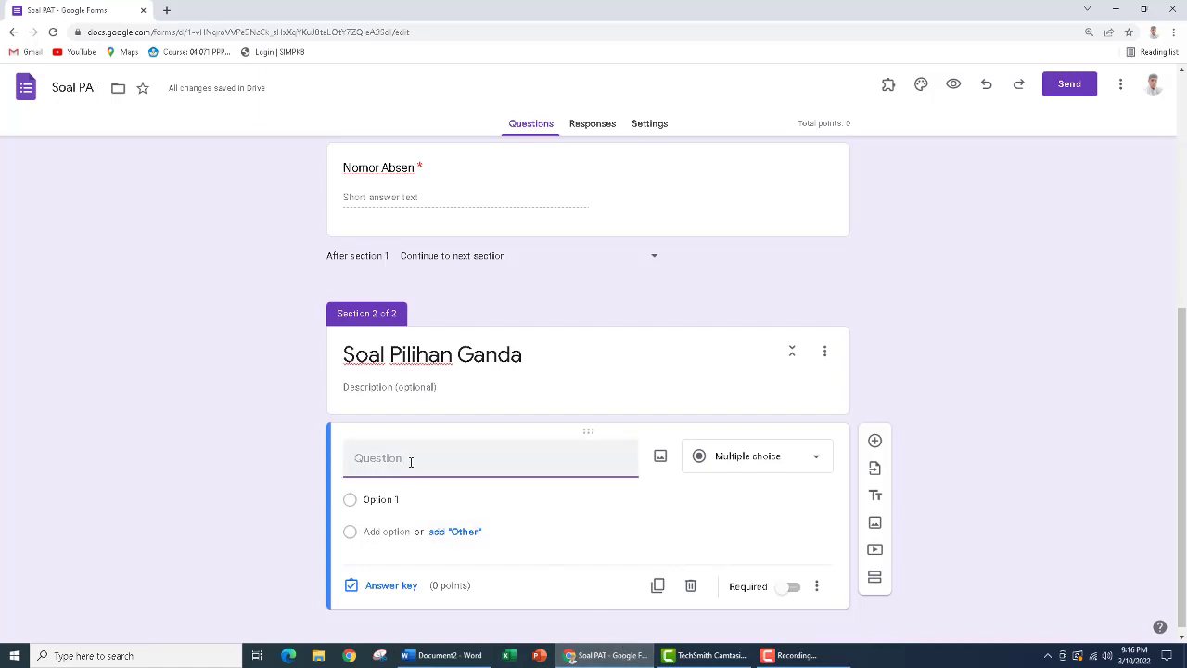
{"action": "type", "text": "1. Sebuah kolam renang berukuran panjang 50 m, lebar 35 m. Kedalaman kolam dari ujung paling dangkal 1,5 m melandai hingga ke ujung yang paling dalam 3,5 m. Kolam tersebut berisi air penuh. Volume kolam tersebut adalah...."}
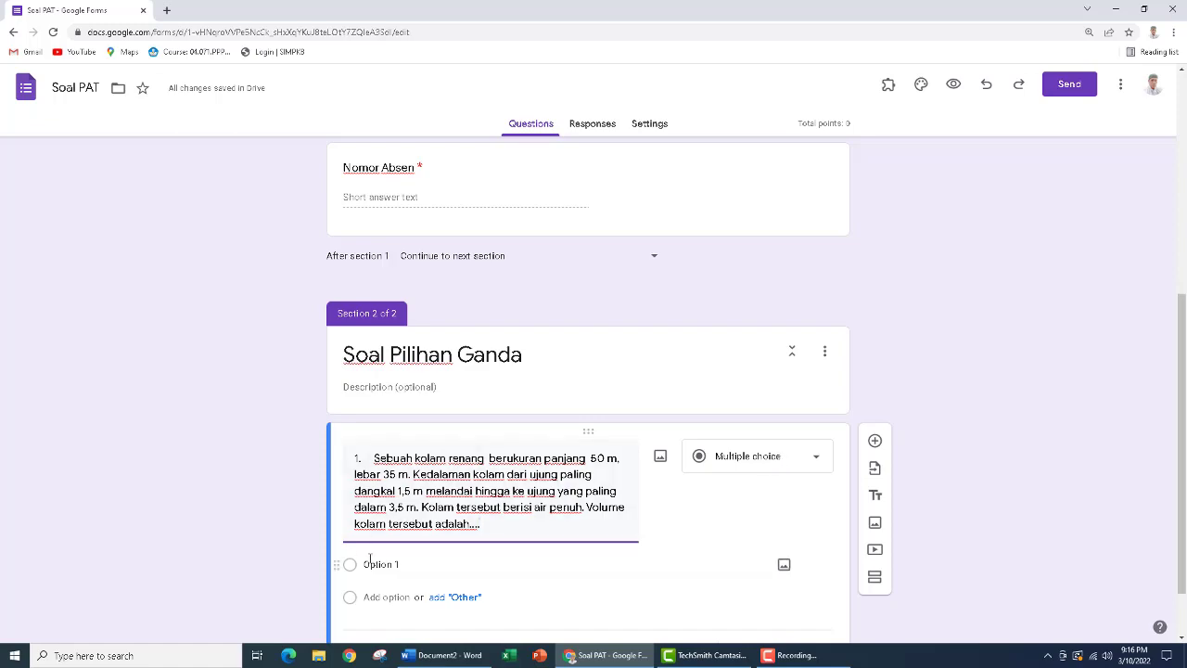
Copy the four answers from 250.000 liter to 5.375.000 liter out of the Word document and paste them as the question's options in Google Forms
{"action": "left_click", "coordinate": [441, 655]}
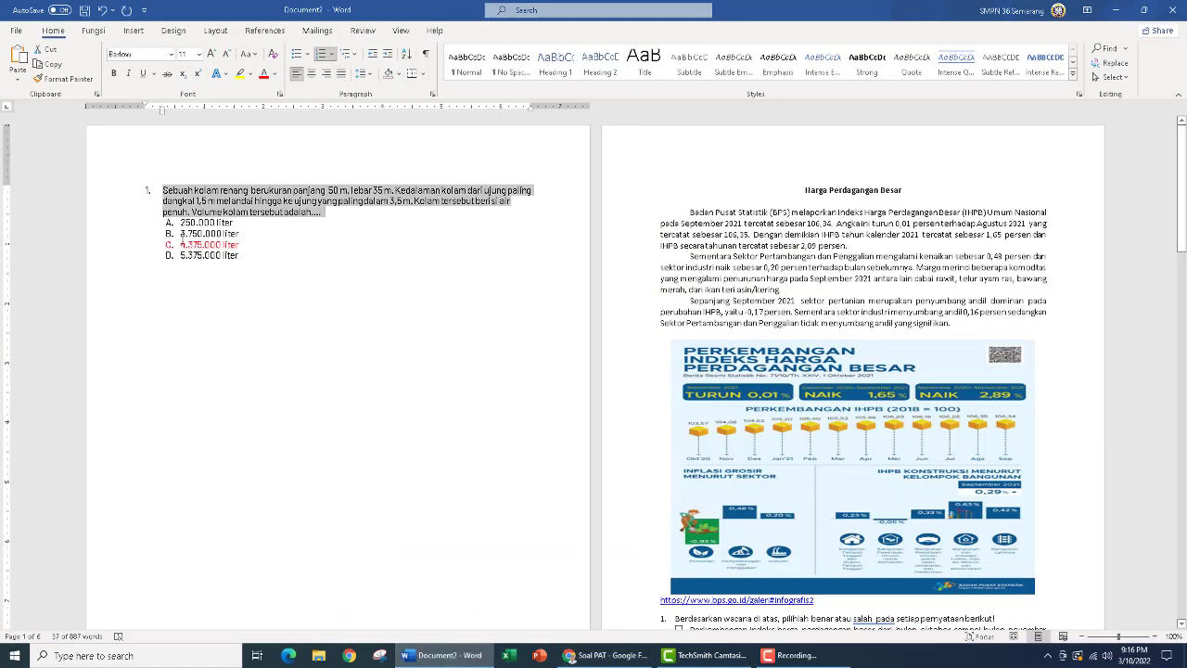
{"action": "left_click_drag", "start_coordinate": [181, 223], "coordinate": [264, 254]}
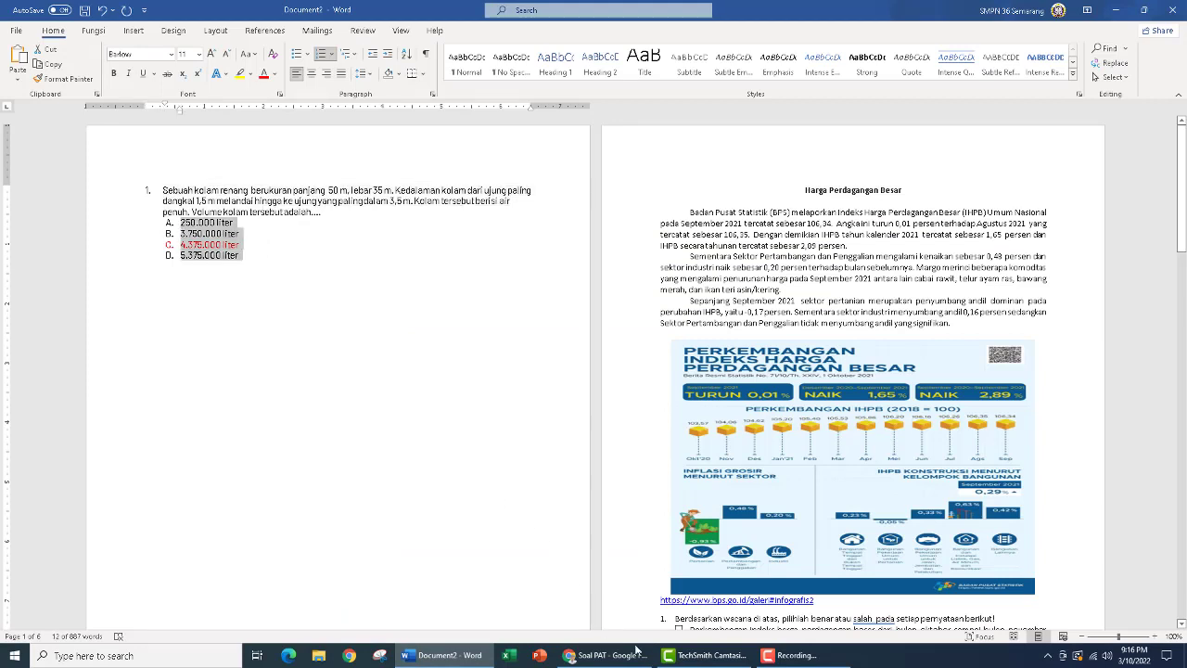
{"action": "left_click", "coordinate": [603, 654]}
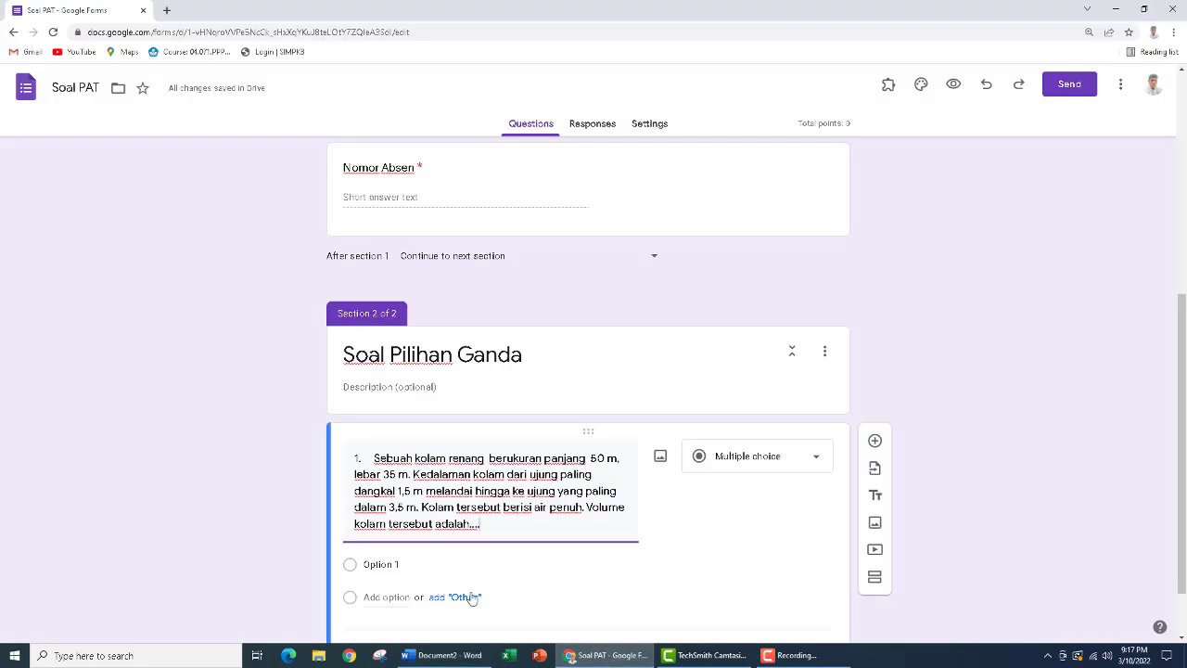
{"action": "left_click", "coordinate": [395, 566]}
{"action": "type", "text": "A. 250.000 liter B. 3.750.000 liter C. 4.375.000 liter D. 5.375.000 liter"}
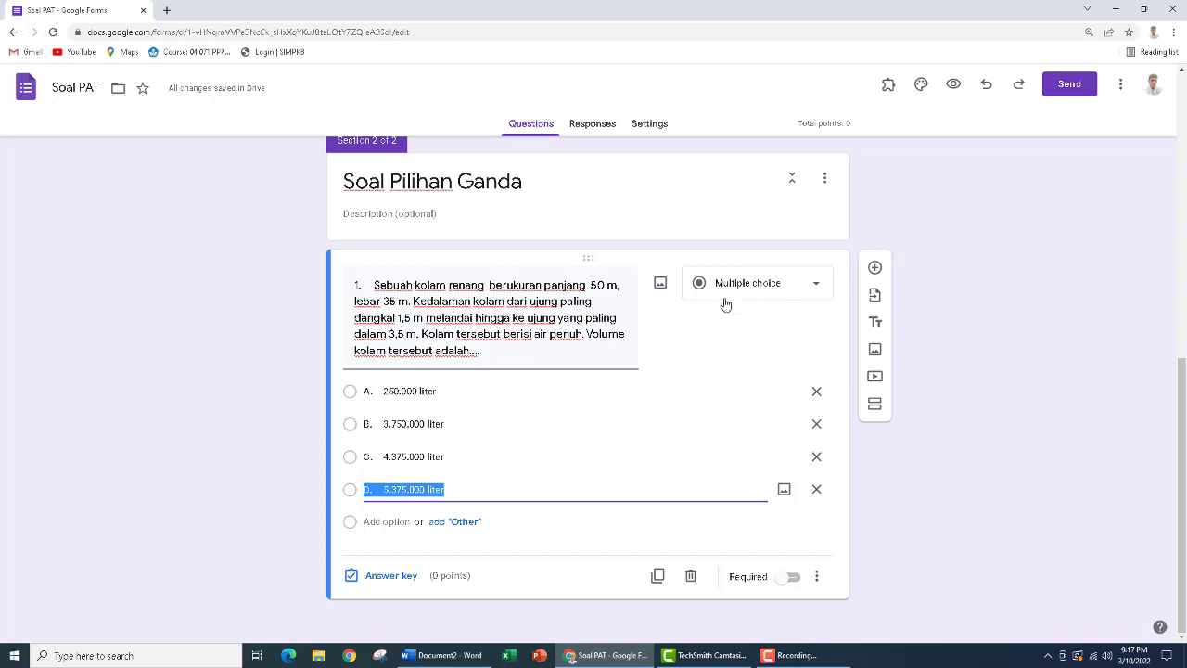
Add a third section titled "Soal Pilihan Ganda Kompleks" after the swimming-pool question and insert a blank question in it
{"action": "left_click", "coordinate": [875, 406]}
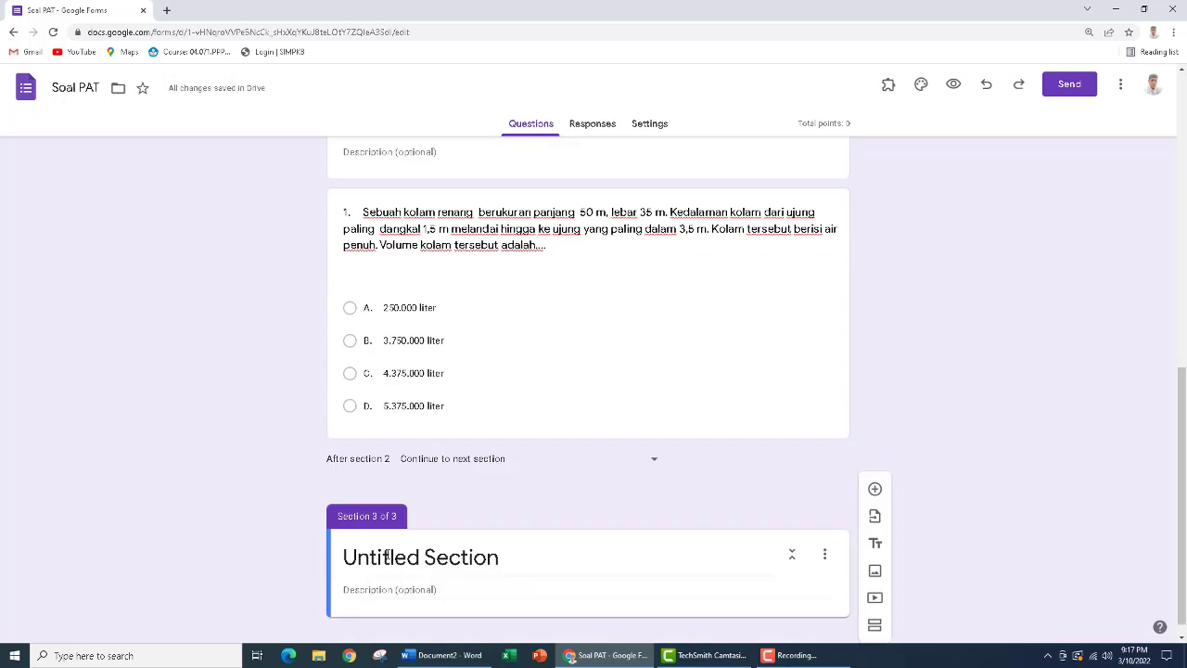
{"action": "left_click", "coordinate": [505, 557]}
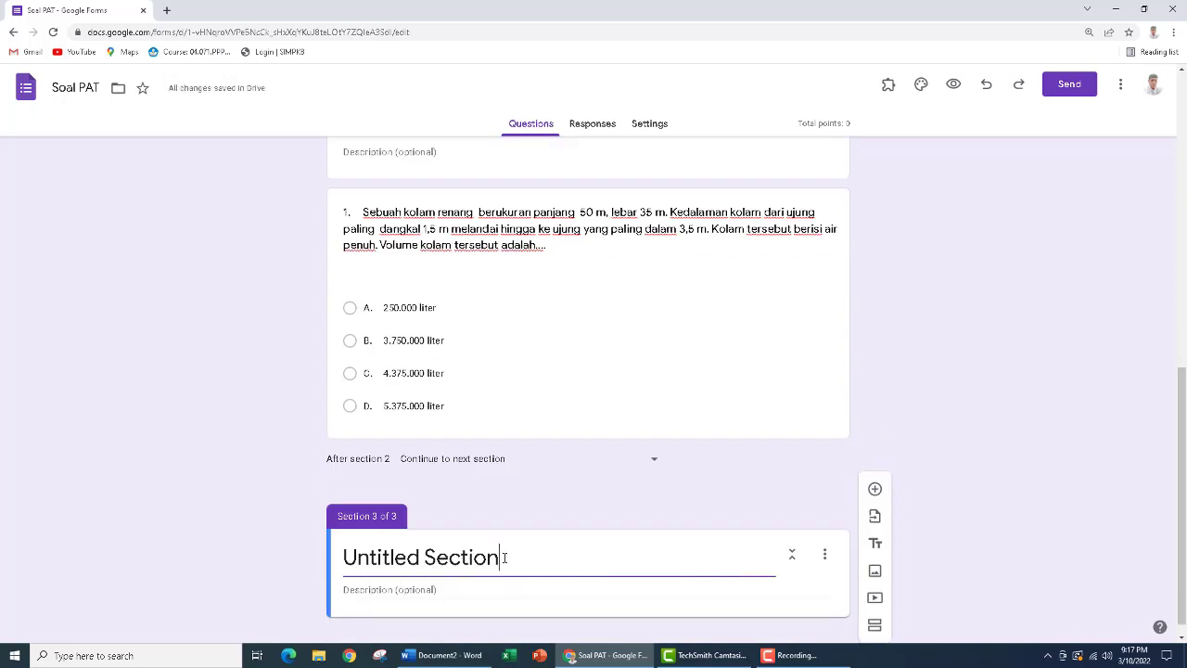
{"action": "left_click_drag", "start_coordinate": [500, 557], "coordinate": [328, 561]}
{"action": "type", "text": "Pi"}
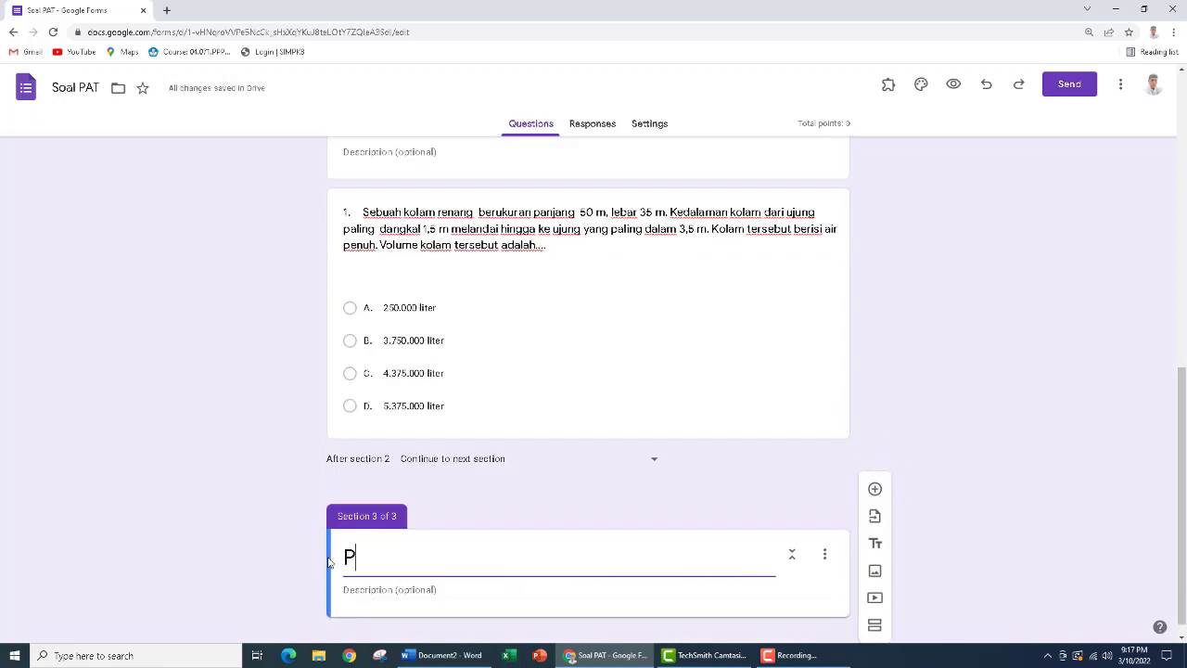
{"action": "key", "text": "BackSpace"}
{"action": "key", "text": "BackSpace"}
{"action": "type", "text": "Soal"}
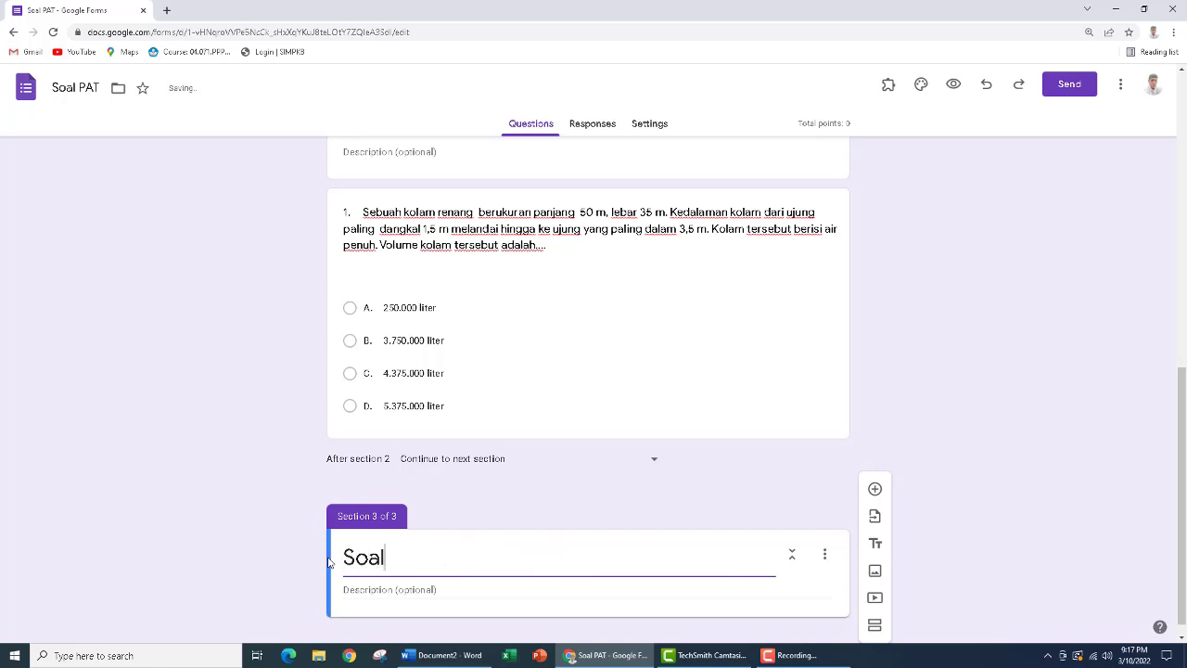
{"action": "type", "text": " Pilihan Ganda "}
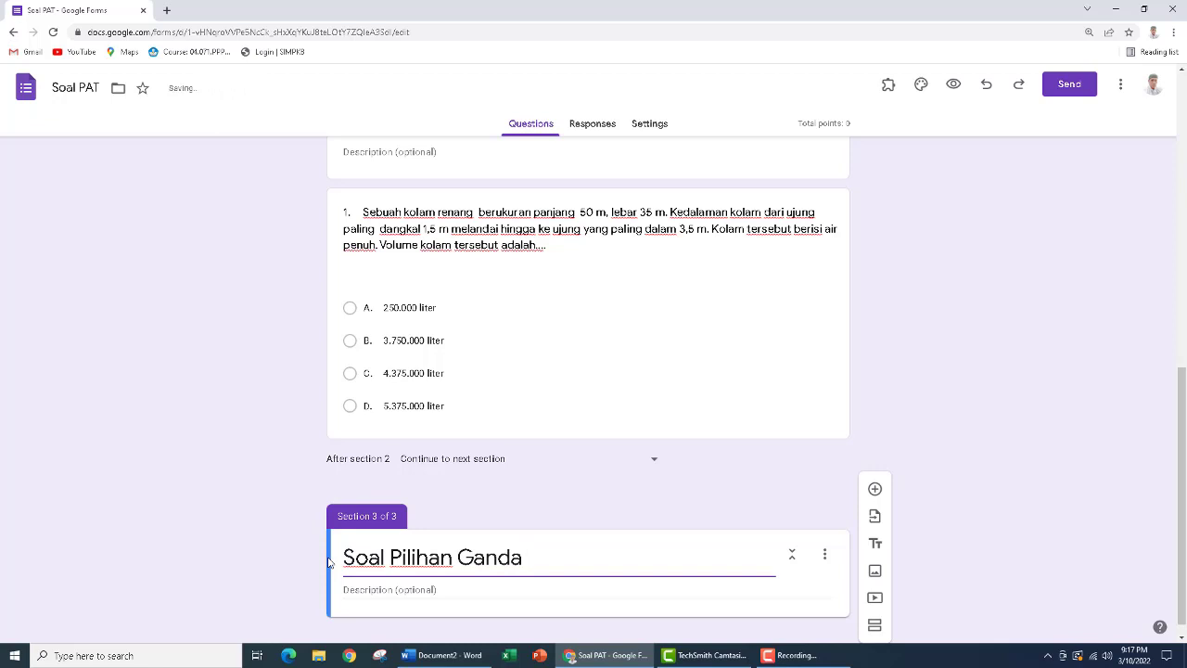
{"action": "type", "text": "Kompleks"}
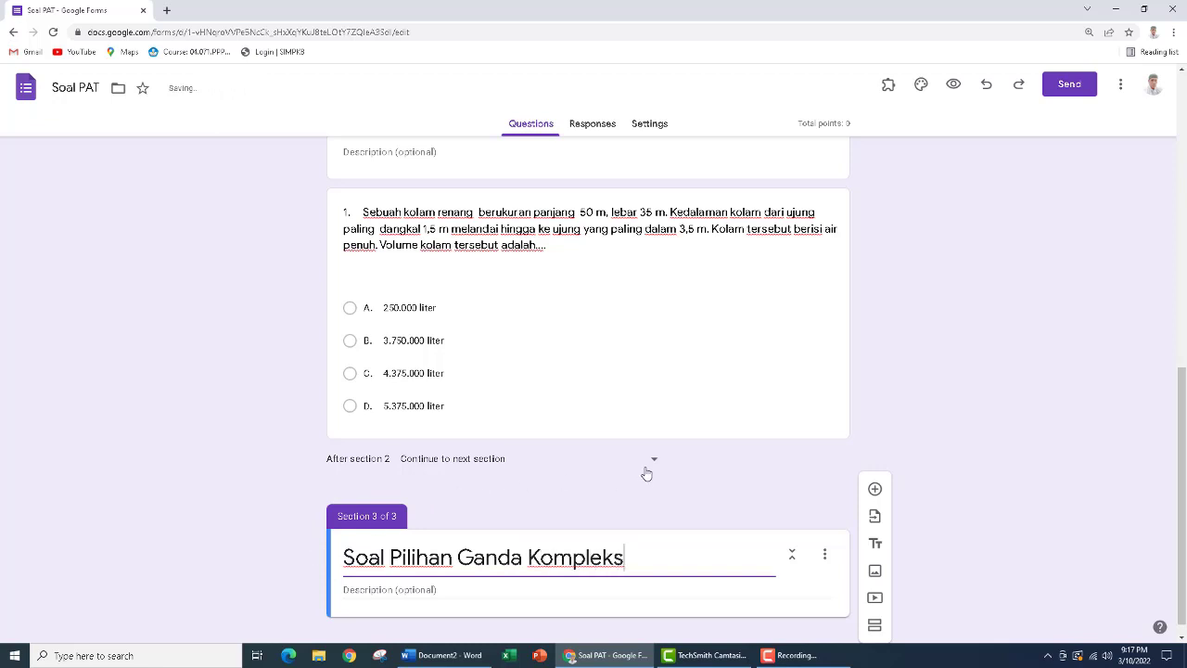
{"action": "scroll", "coordinate": [978, 529], "scroll_direction": "down", "scroll_amount": 1}
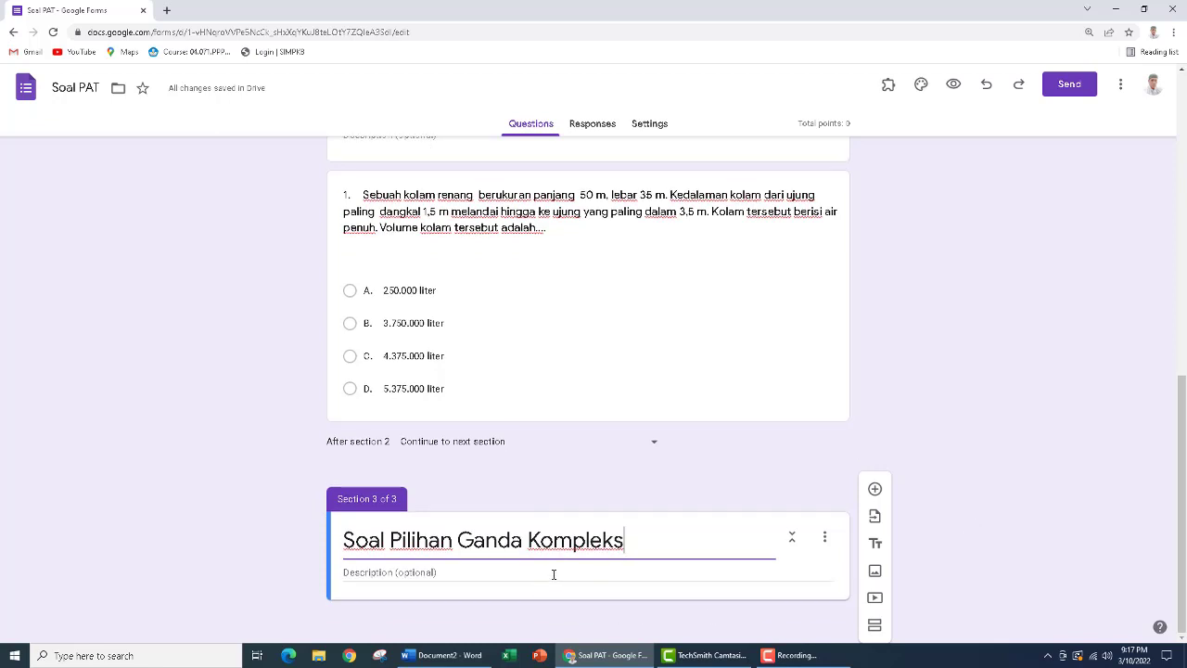
{"action": "left_click", "coordinate": [875, 490]}
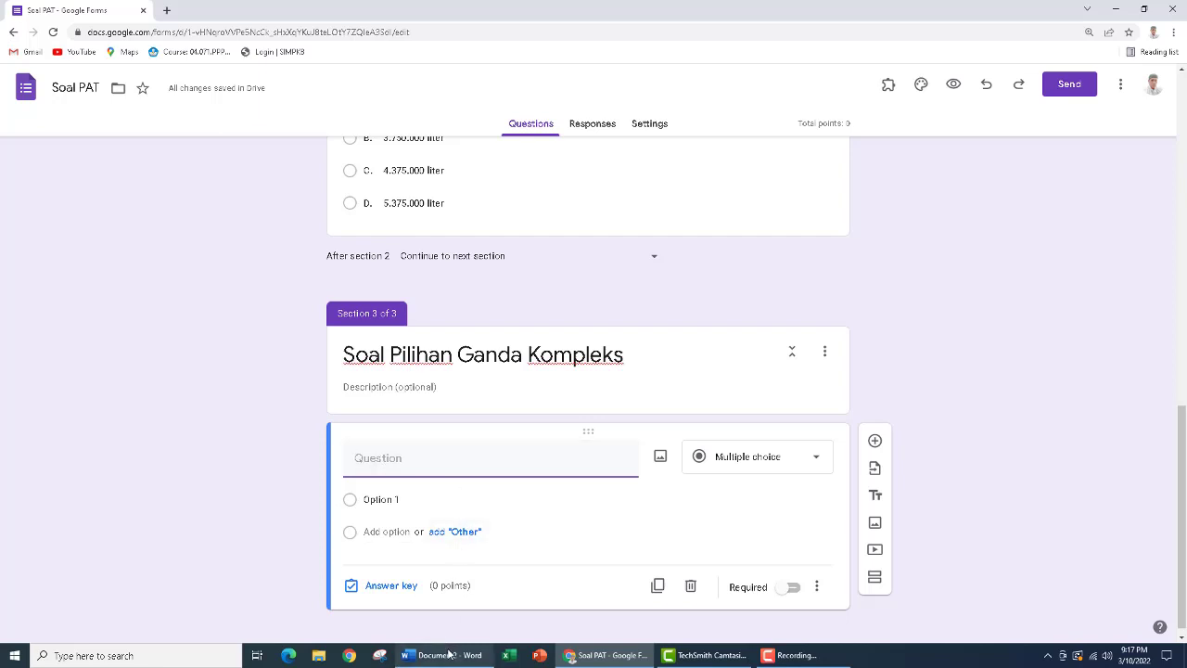
Switch to Word, collapse the ribbon, and capture the first Harga Perdagangan Besar page with its infographic and question 1 using Snipping Tool
{"action": "mouse_move", "coordinate": [449, 658]}
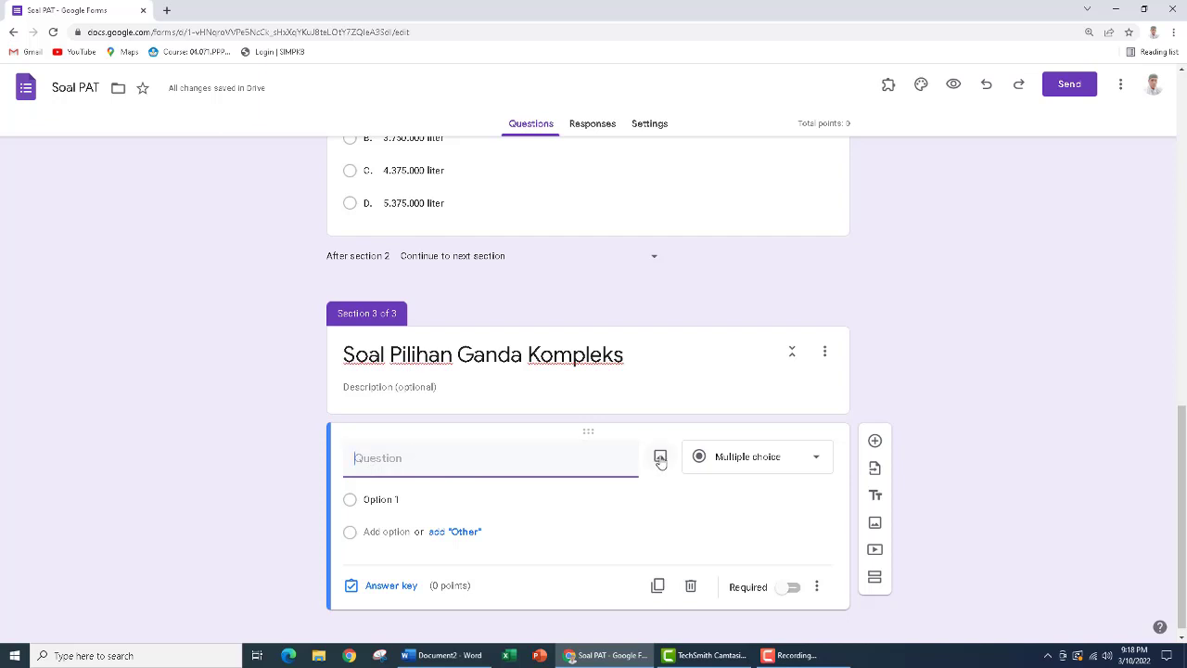
{"action": "left_click", "coordinate": [465, 663]}
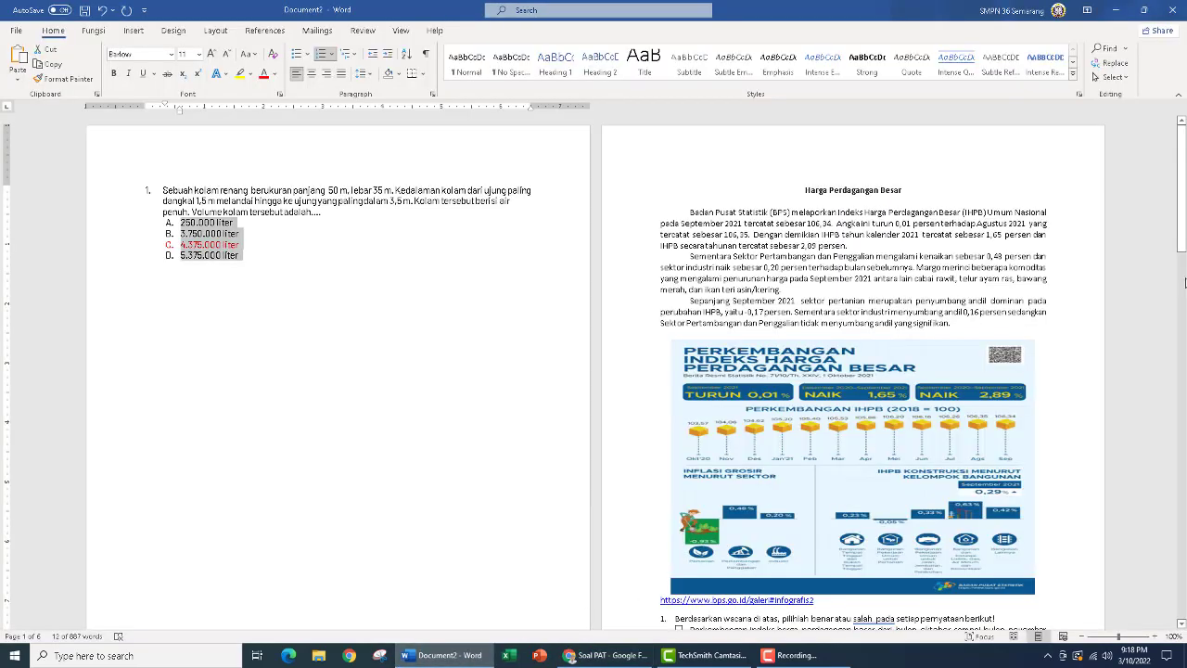
{"action": "left_click_drag", "start_coordinate": [1184, 193], "coordinate": [1185, 209]}
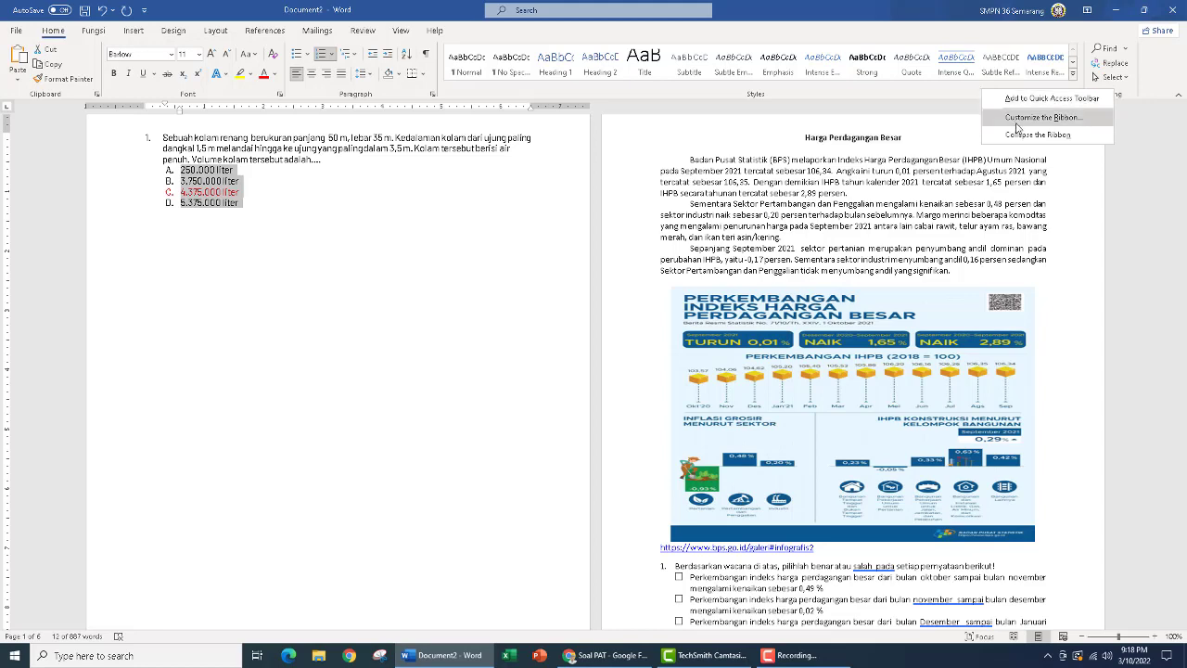
{"action": "key", "text": "ctrl+F1"}
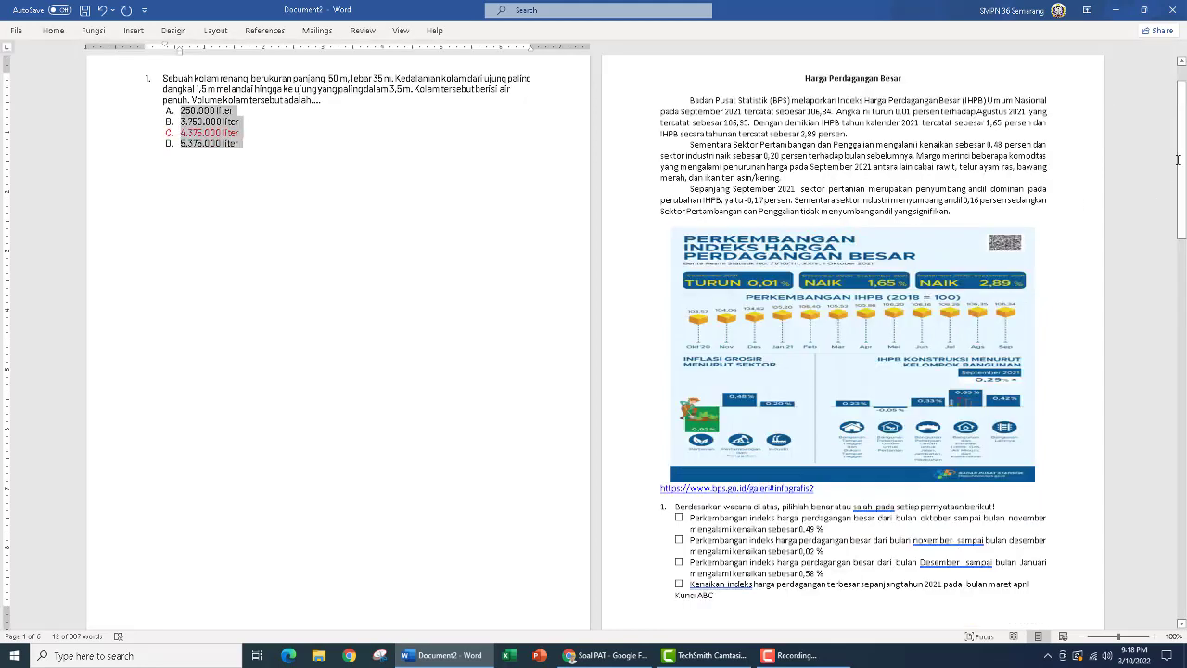
{"action": "left_click_drag", "start_coordinate": [1180, 160], "coordinate": [1180, 161]}
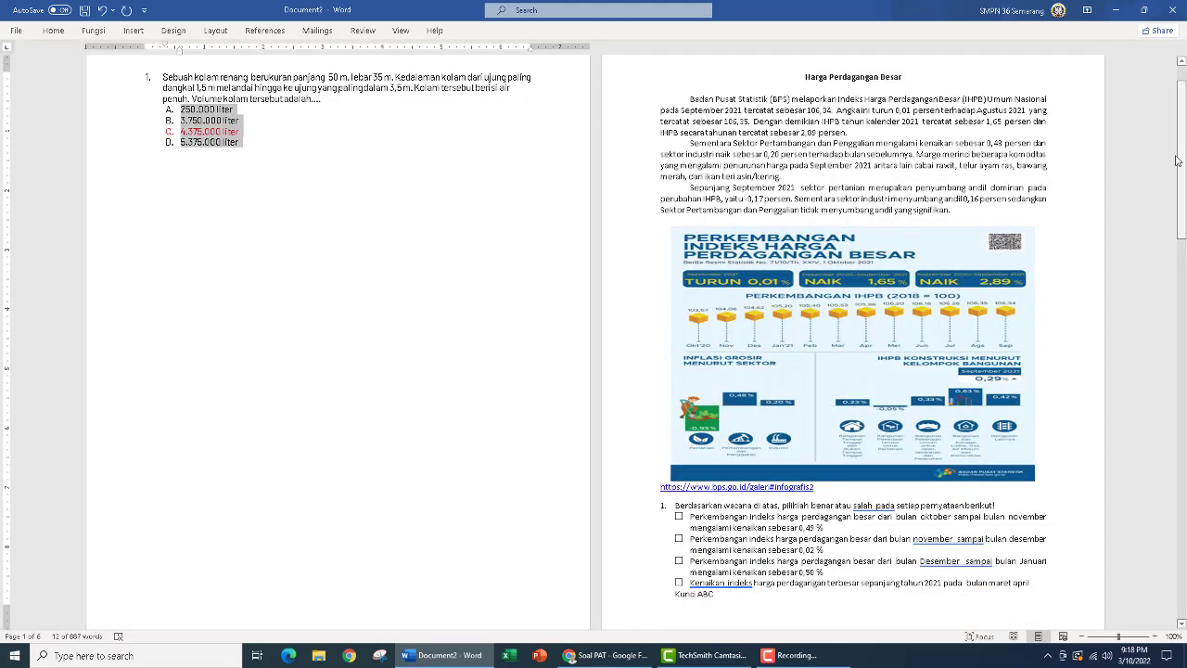
{"action": "left_click", "coordinate": [379, 656]}
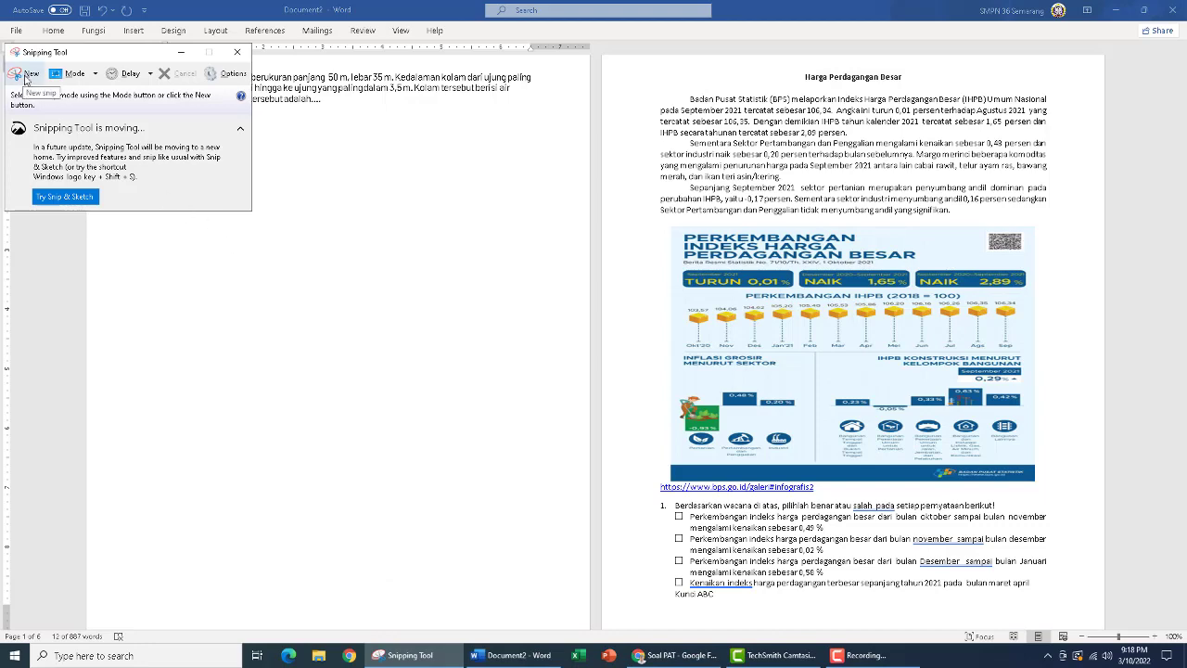
{"action": "left_click", "coordinate": [25, 79]}
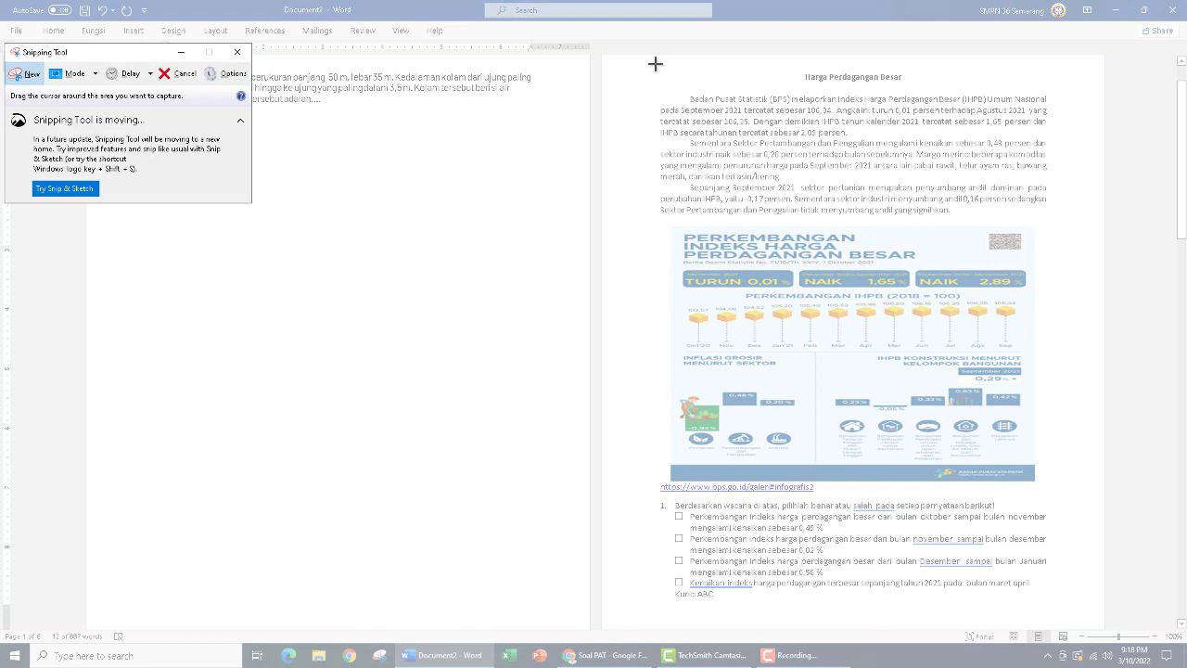
{"action": "left_click_drag", "start_coordinate": [653, 63], "coordinate": [1053, 591]}
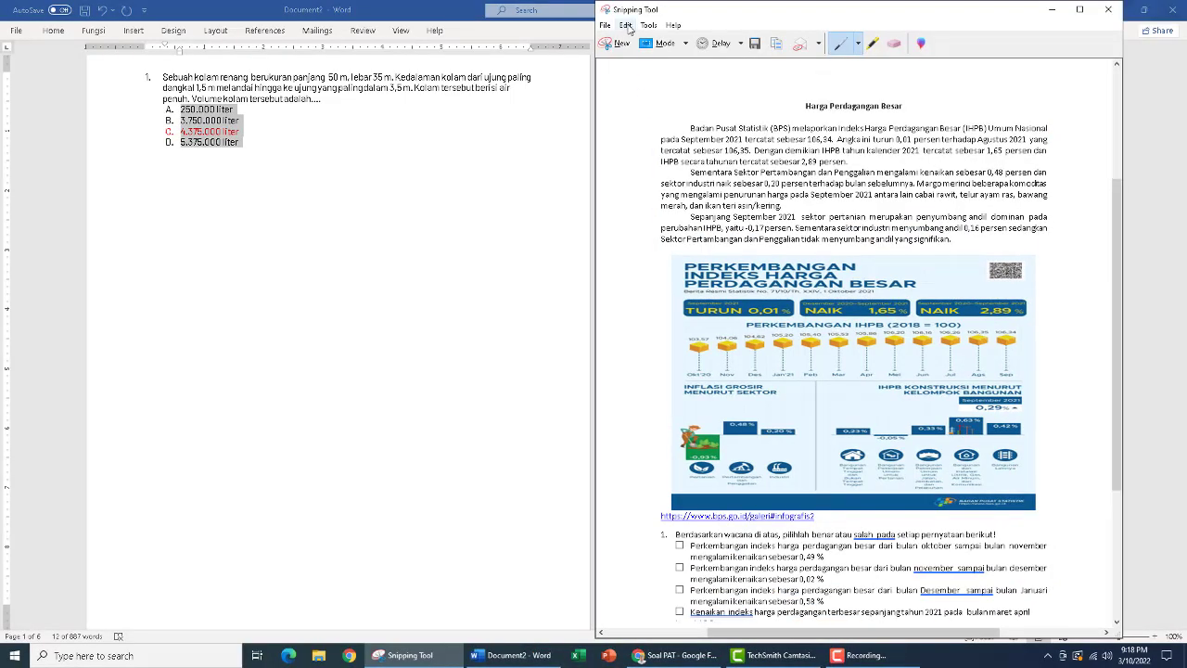
Save the snip as a PNG named "Soal PGK1" in the Pictures folder
{"action": "left_click", "coordinate": [605, 25]}
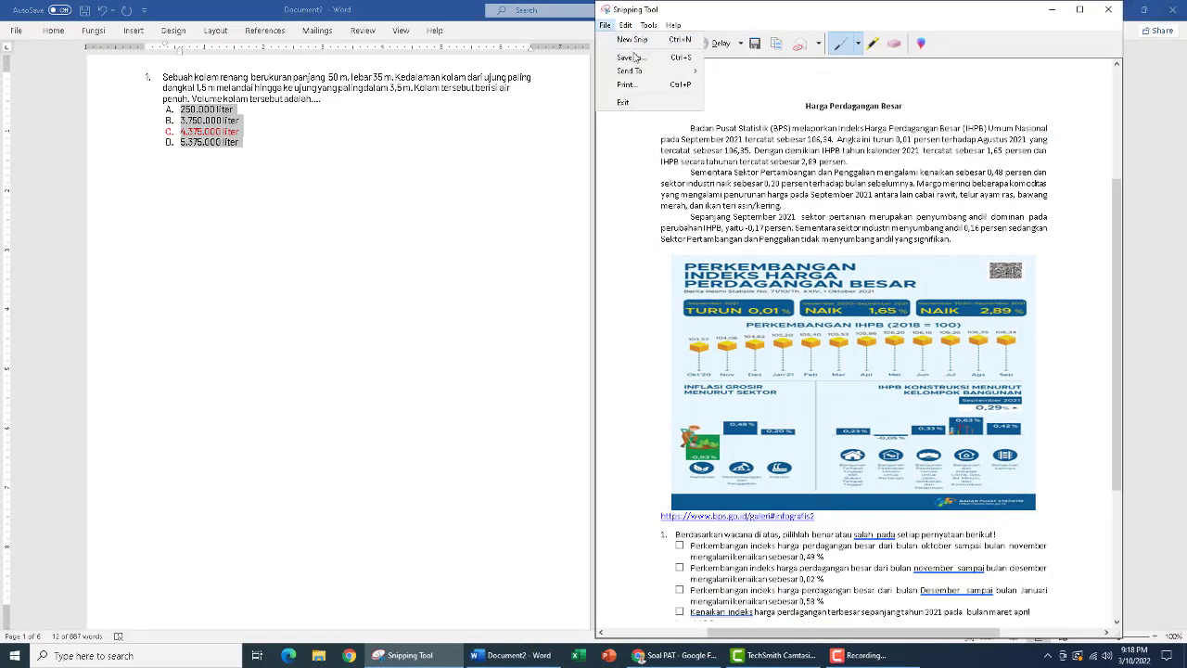
{"action": "left_click", "coordinate": [636, 59]}
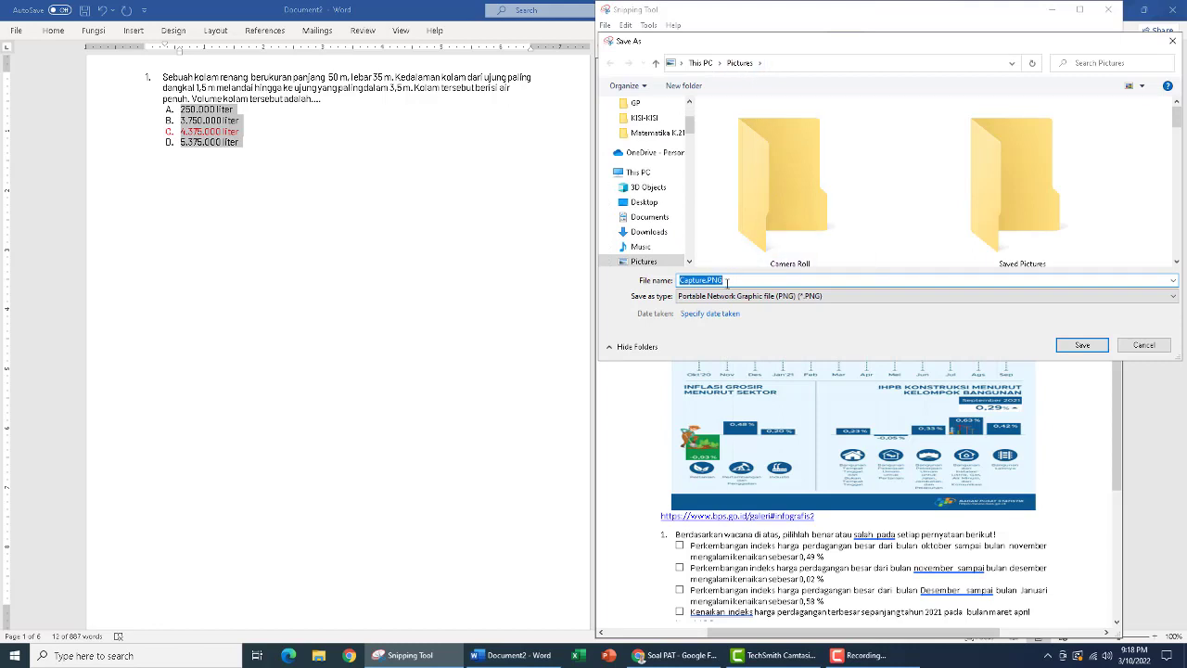
{"action": "type", "text": "Soal"}
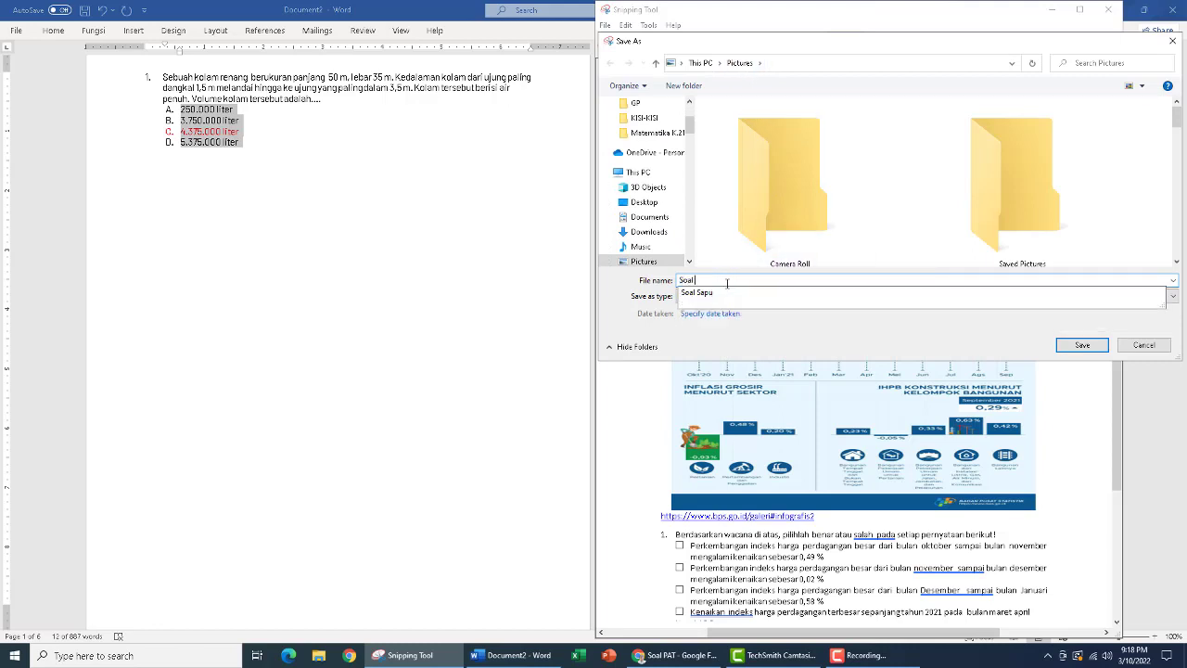
{"action": "type", "text": " PGK1"}
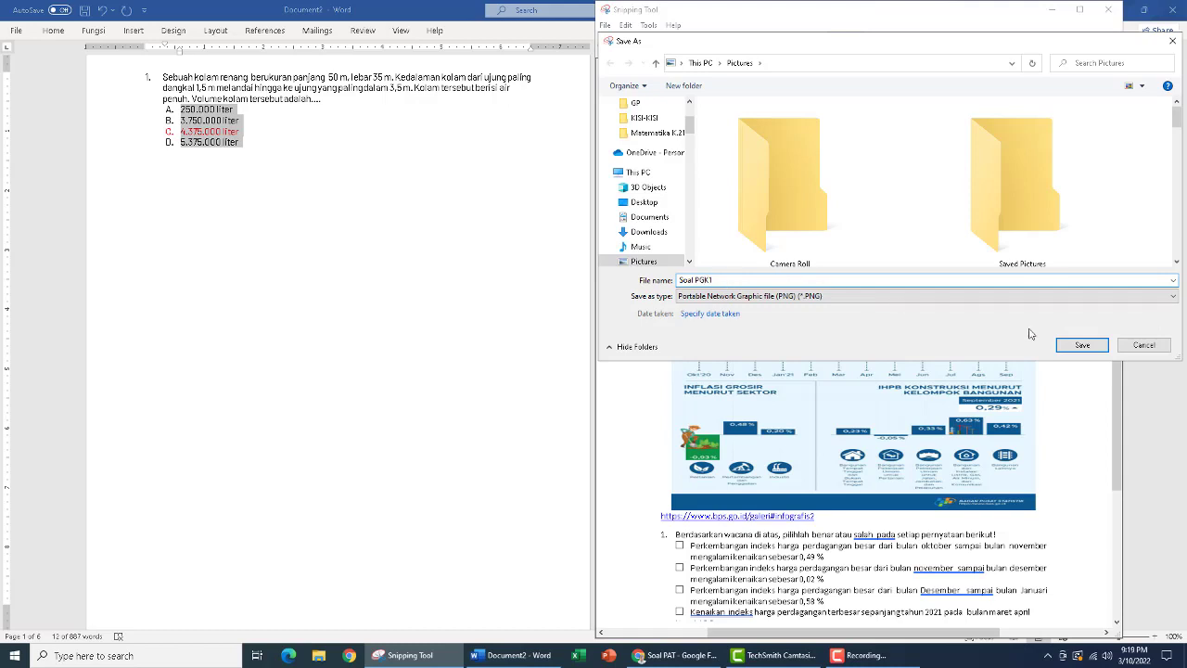
{"action": "left_click", "coordinate": [1083, 347]}
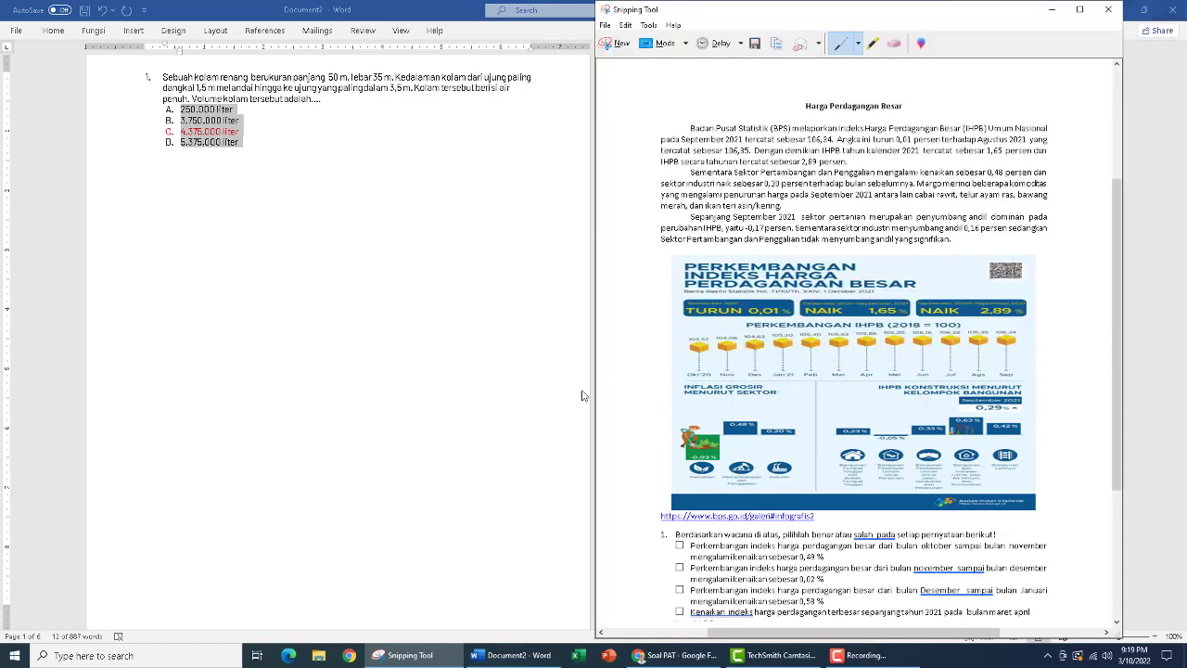
Capture the second Harga Perdagangan Besar page in the Word document, from its title through the options of question 2, using Snipping Tool
{"action": "scroll", "coordinate": [554, 417], "scroll_direction": "down", "scroll_amount": 2}
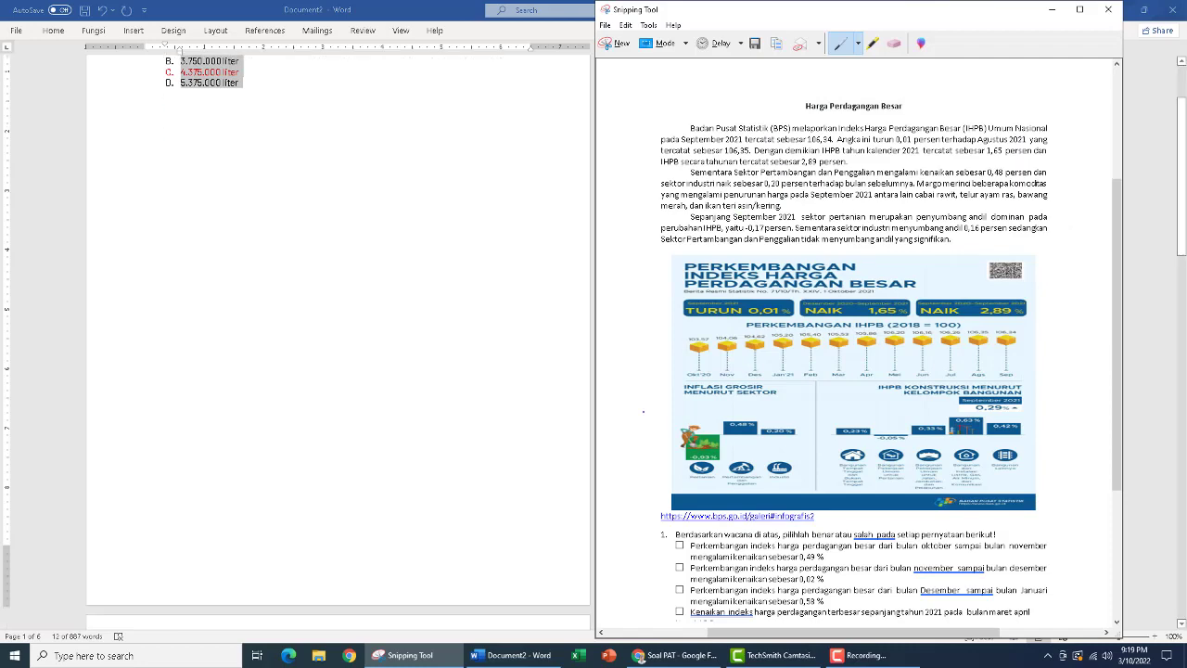
{"action": "left_click", "coordinate": [410, 312]}
{"action": "scroll", "coordinate": [414, 306], "scroll_direction": "down", "scroll_amount": 3}
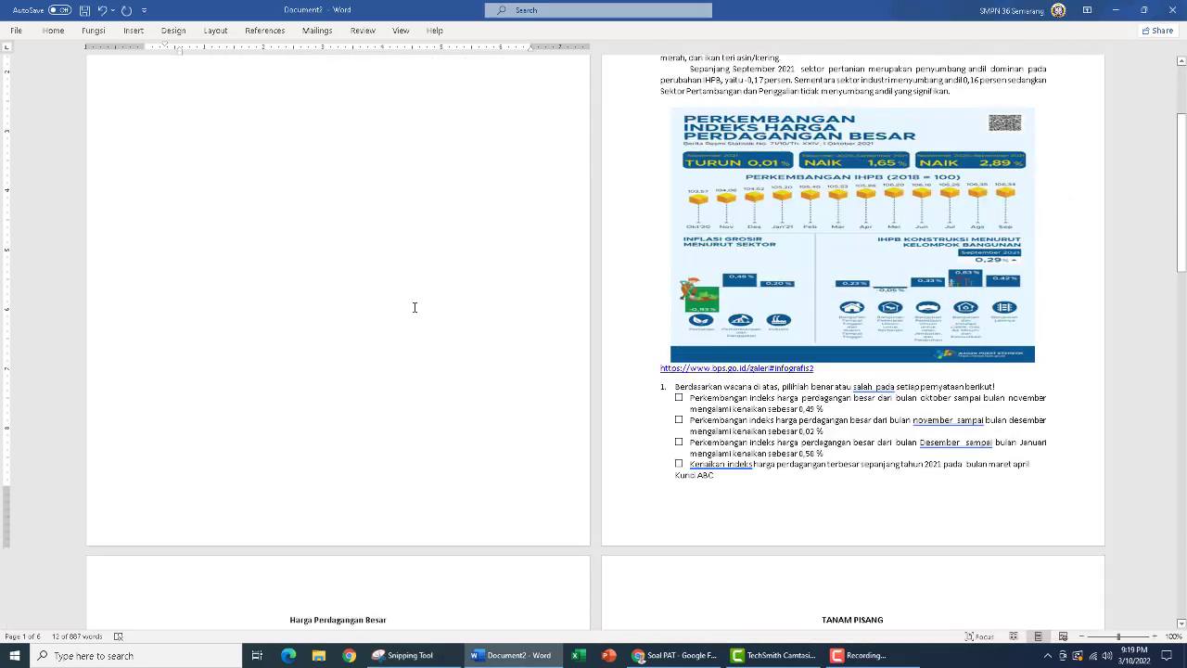
{"action": "scroll", "coordinate": [416, 302], "scroll_direction": "down", "scroll_amount": 5}
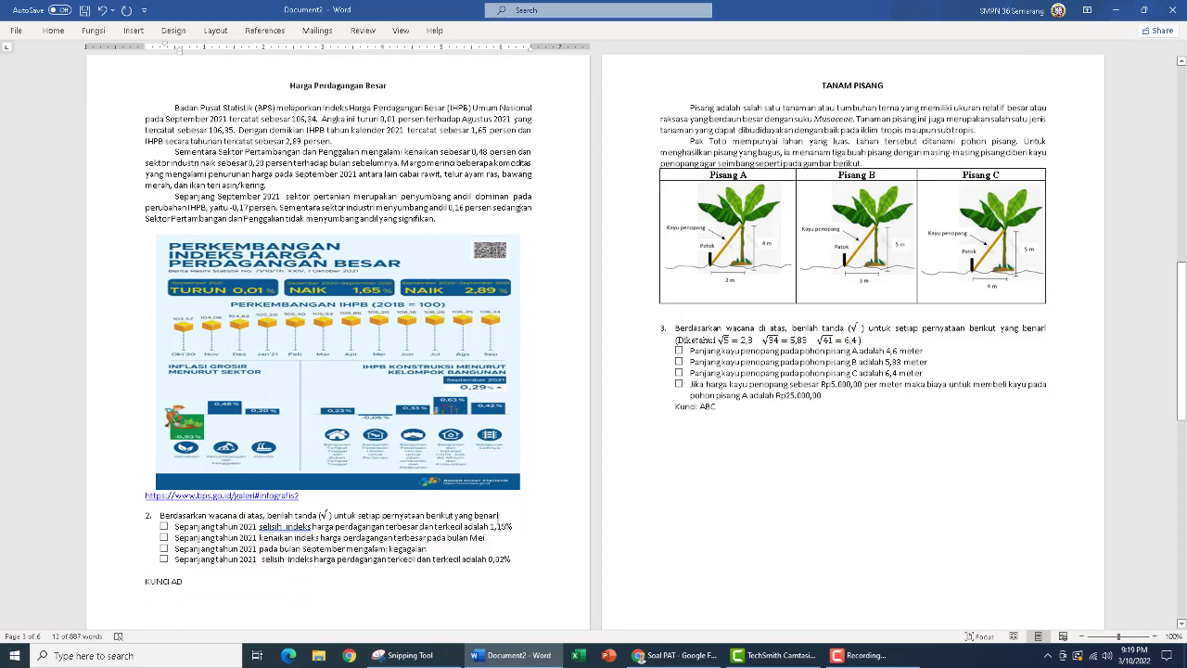
{"action": "left_click", "coordinate": [424, 658]}
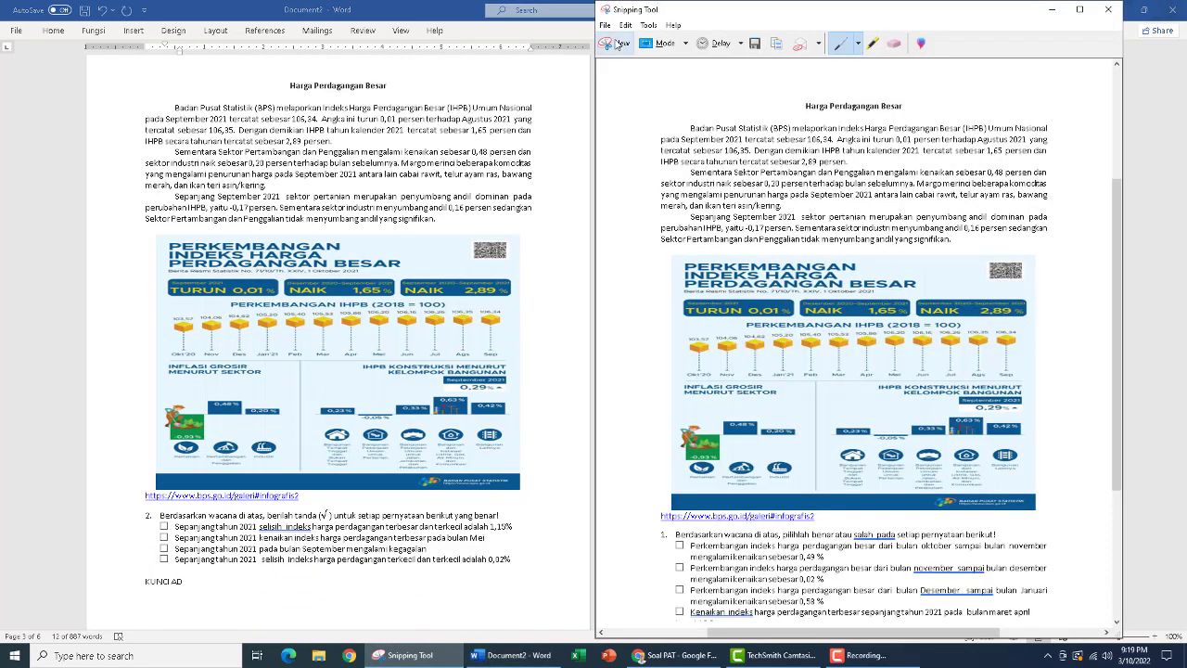
{"action": "left_click", "coordinate": [614, 44]}
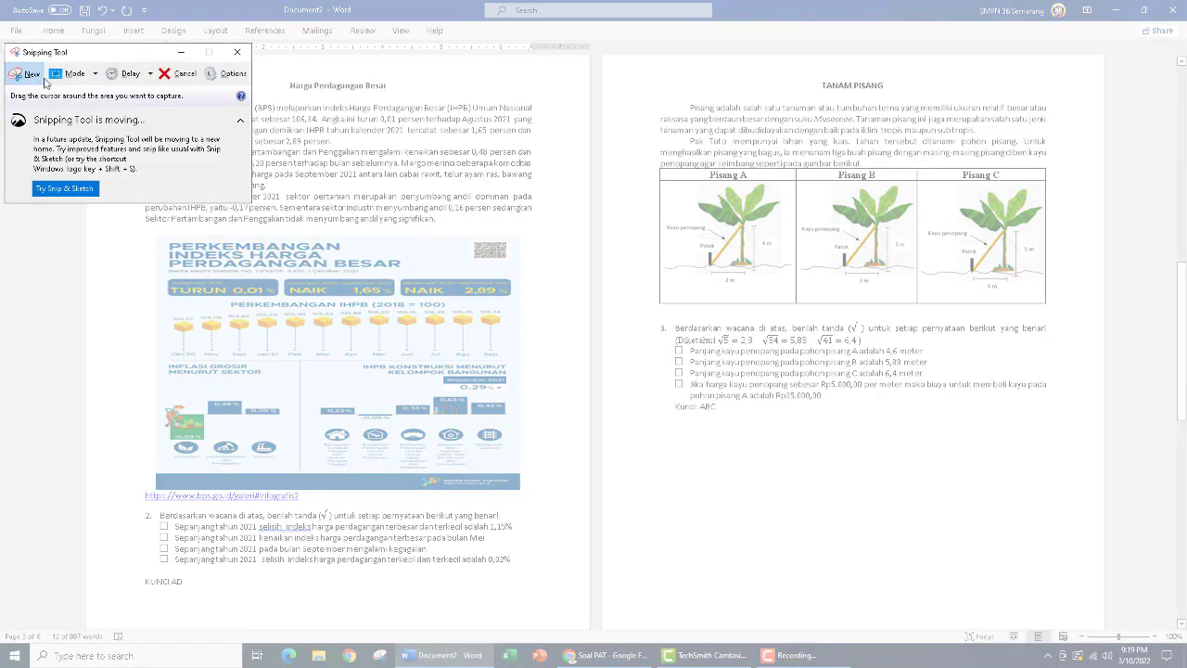
{"action": "left_click_drag", "start_coordinate": [131, 58], "coordinate": [783, 79]}
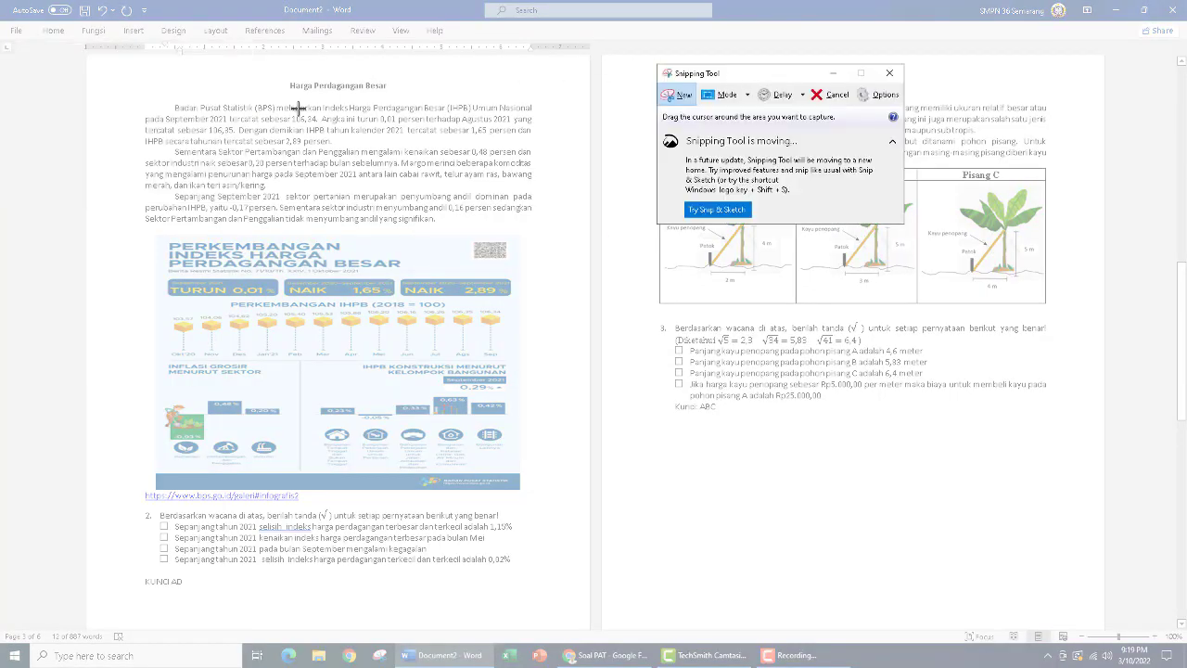
{"action": "left_click_drag", "start_coordinate": [131, 73], "coordinate": [540, 573]}
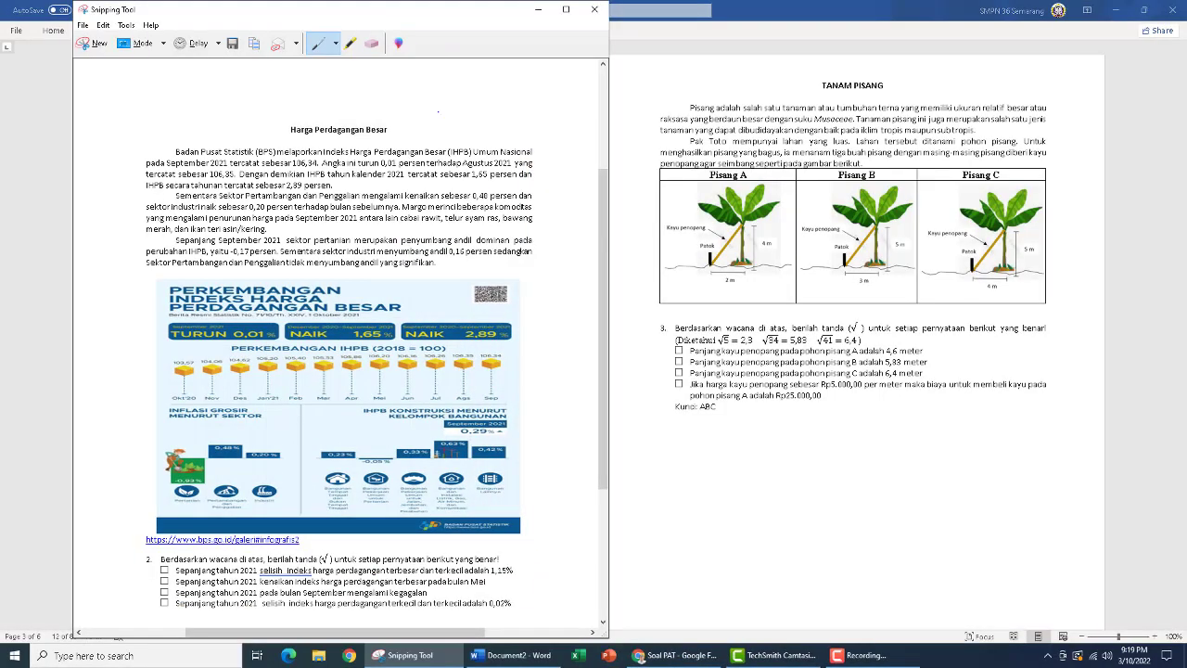
Save the question 2 snip as a PNG named "Soal PGK2" in the Pictures folder and minimize Snipping Tool
{"action": "left_click", "coordinate": [85, 26]}
{"action": "left_click", "coordinate": [107, 60]}
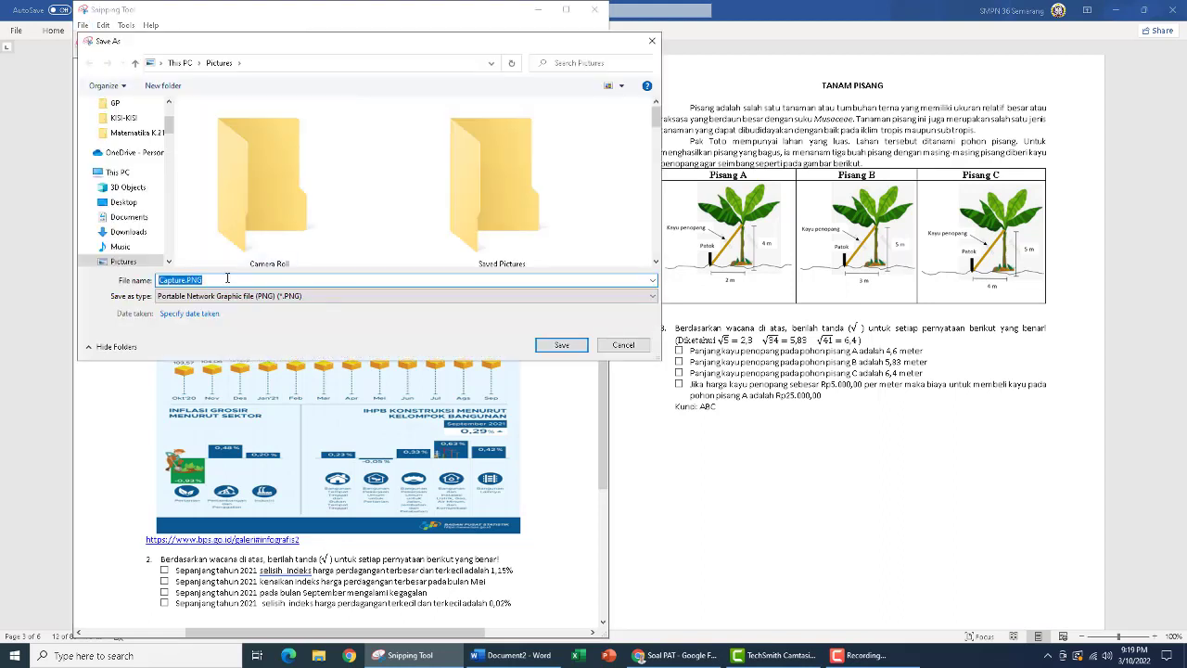
{"action": "type", "text": "Soal P"}
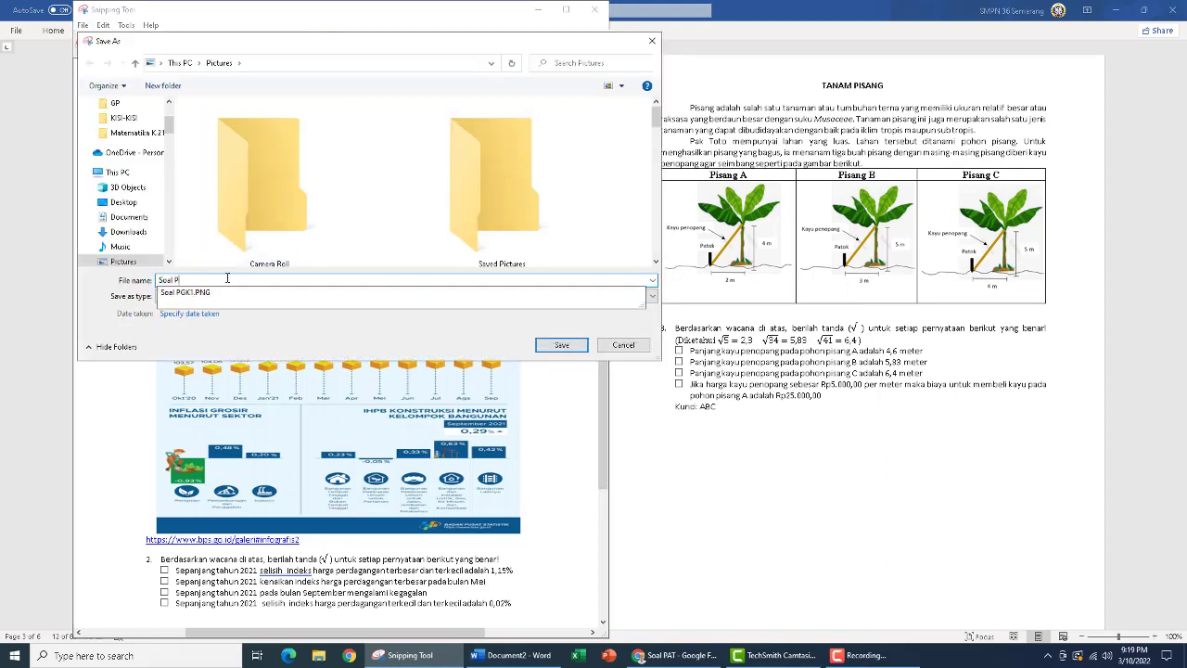
{"action": "type", "text": "GK2"}
{"action": "left_click", "coordinate": [562, 345]}
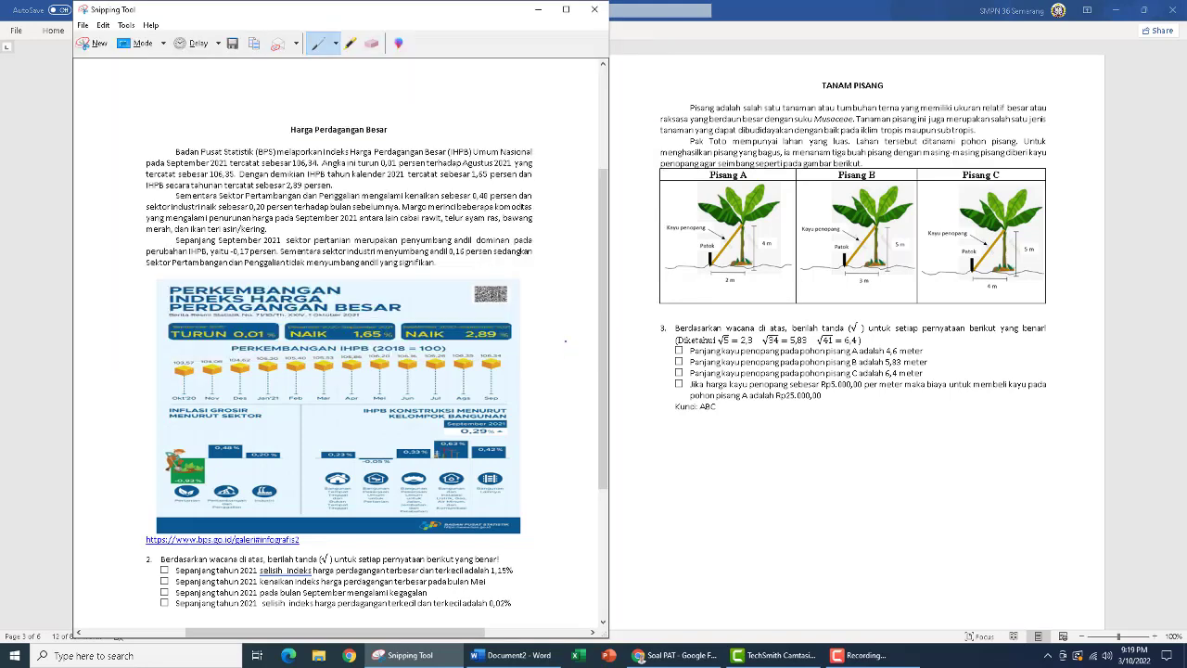
{"action": "left_click", "coordinate": [537, 9]}
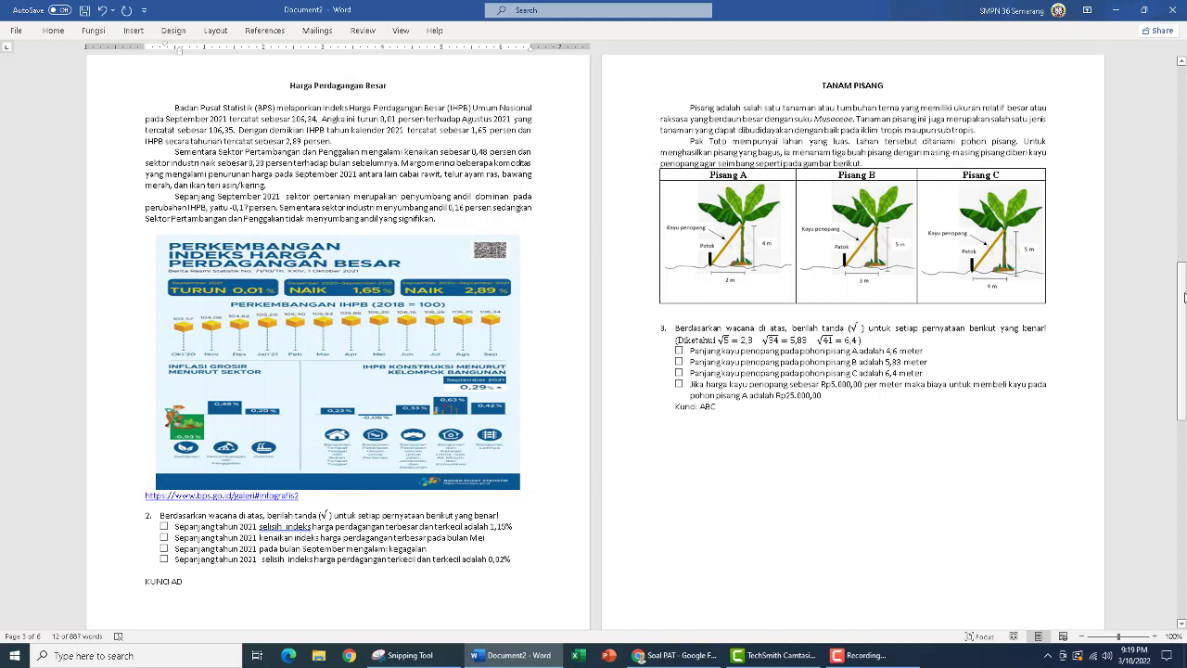
Capture the first Tanam Pisang page with its banana-tree table and question 3 as a new snip, leaving out the answer key
{"action": "left_click_drag", "start_coordinate": [1183, 306], "coordinate": [1186, 158]}
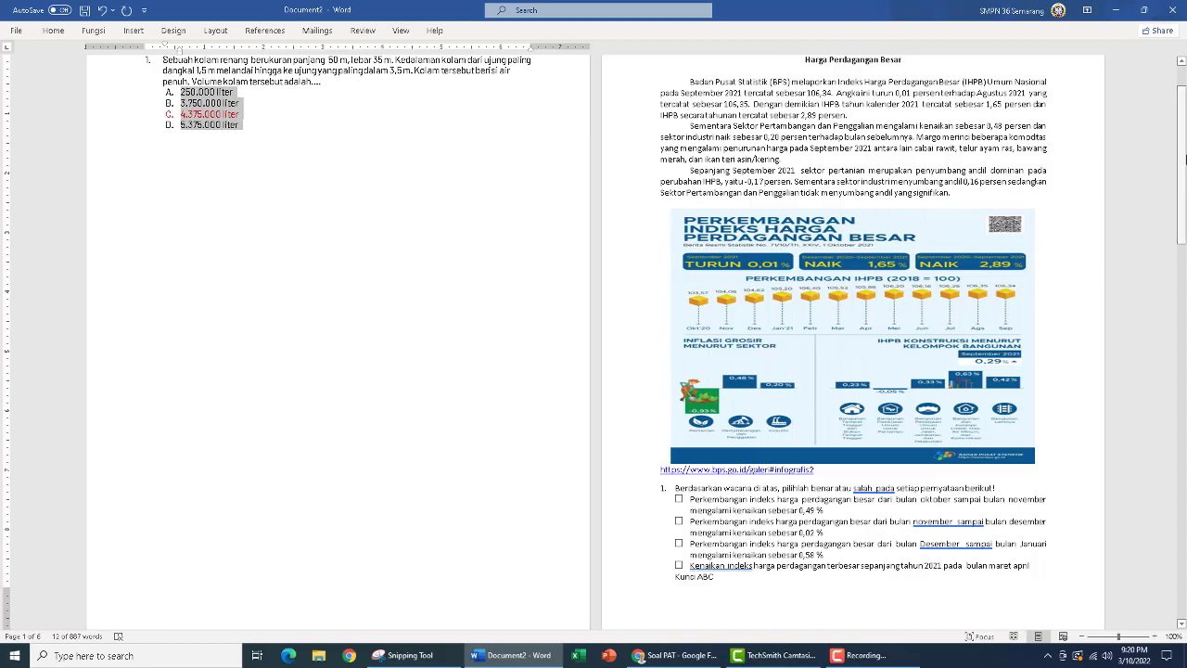
{"action": "left_click_drag", "start_coordinate": [1180, 125], "coordinate": [1185, 269]}
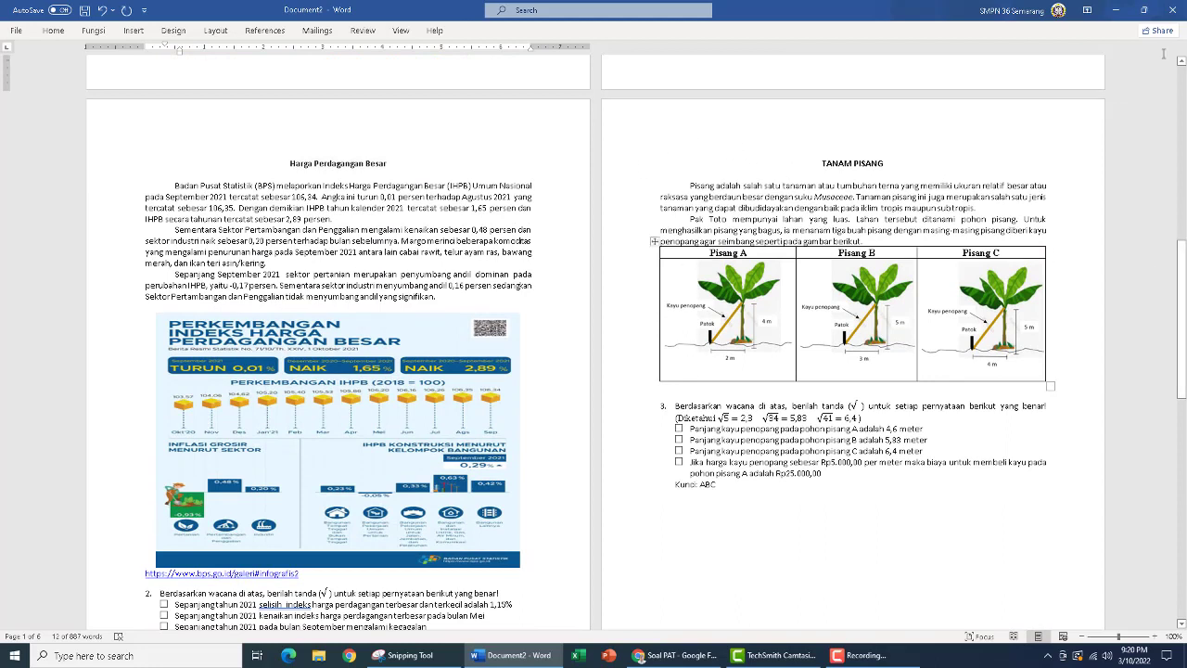
{"action": "left_click", "coordinate": [420, 656]}
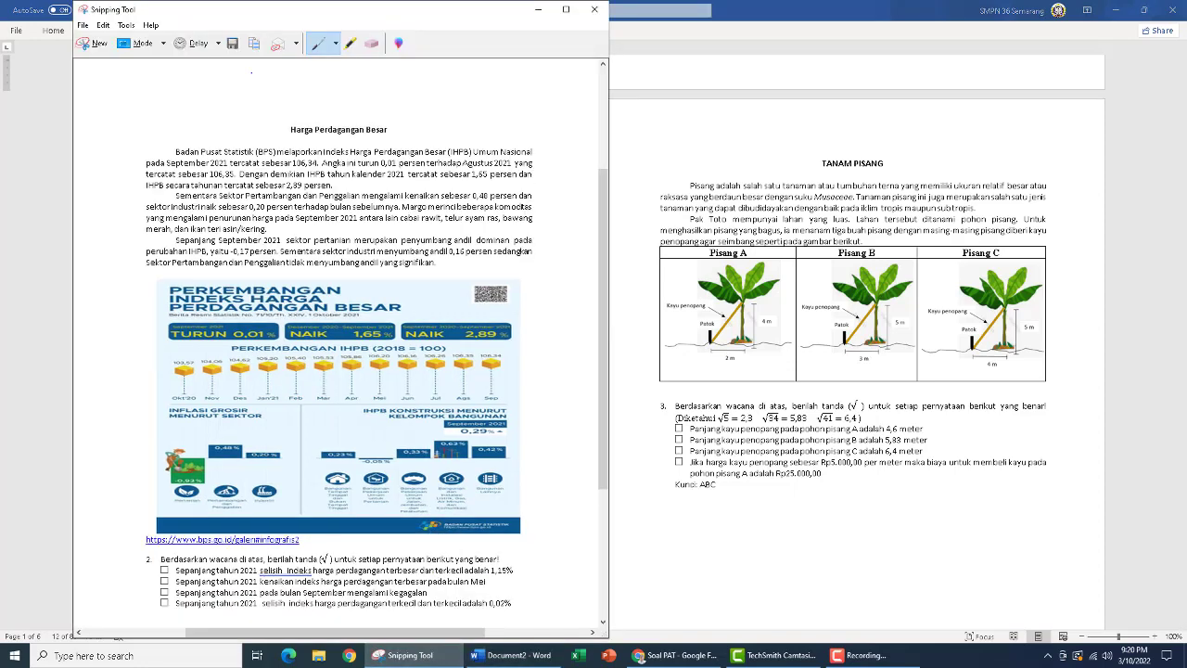
{"action": "left_click", "coordinate": [91, 49]}
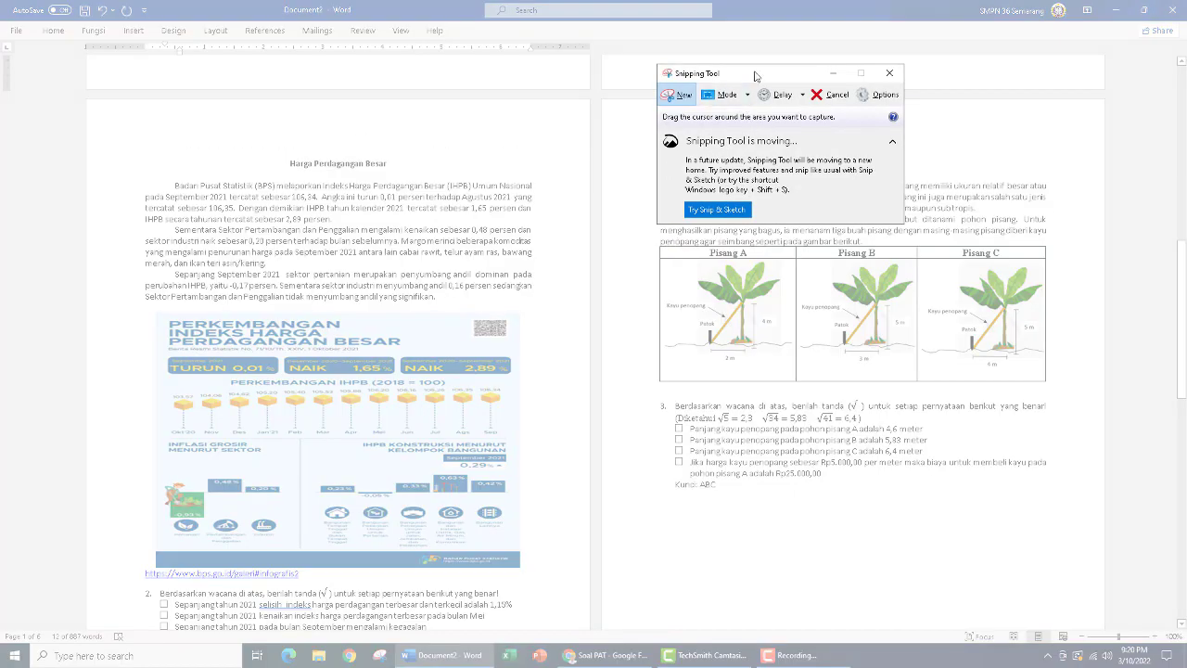
{"action": "left_click_drag", "start_coordinate": [755, 76], "coordinate": [442, 38]}
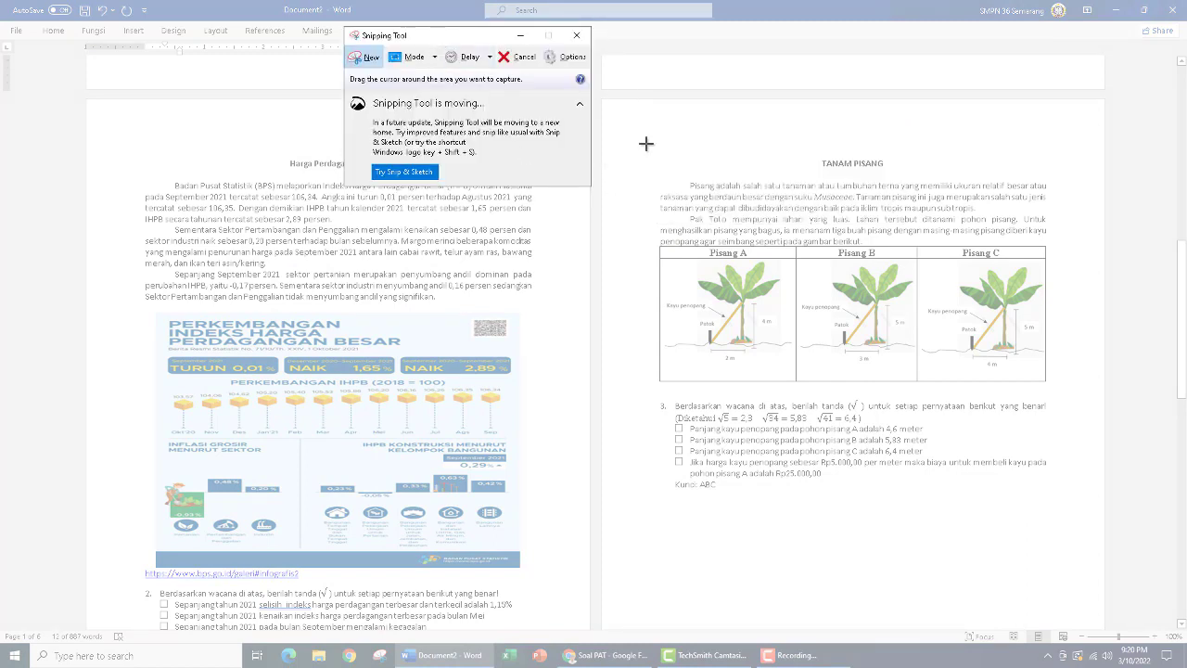
{"action": "left_click_drag", "start_coordinate": [645, 142], "coordinate": [1057, 480]}
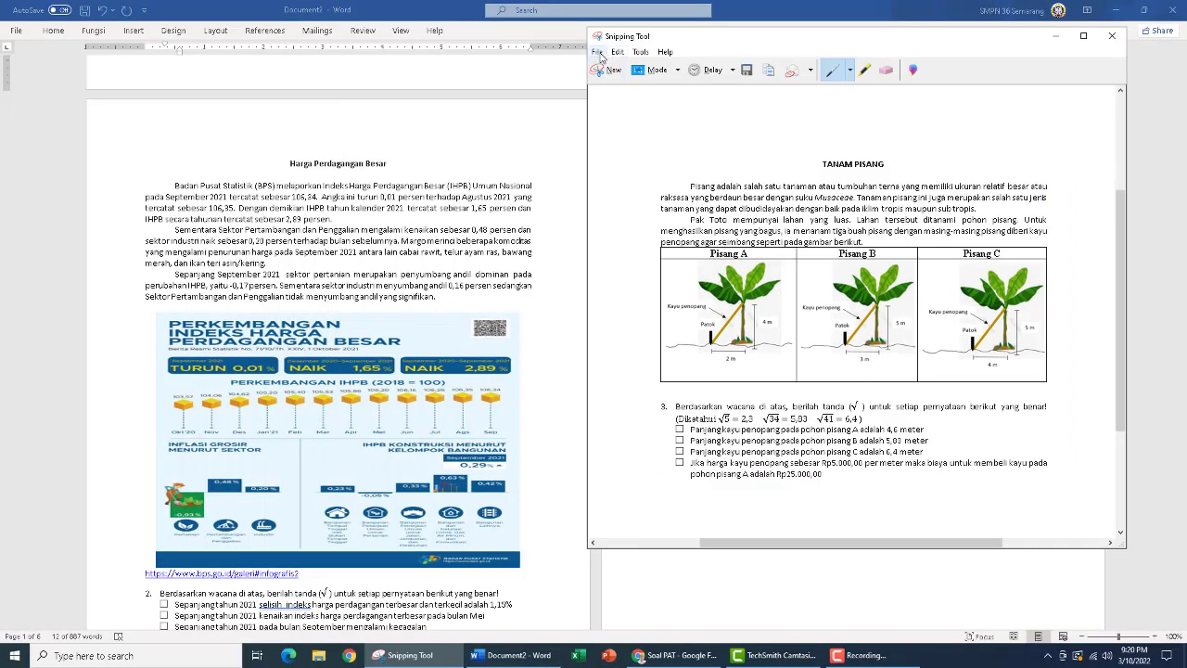
Save the question 3 snip as a PNG named "Soal PGK3" in the Pictures folder and minimize Snipping Tool
{"action": "left_click", "coordinate": [597, 51]}
{"action": "left_click", "coordinate": [620, 84]}
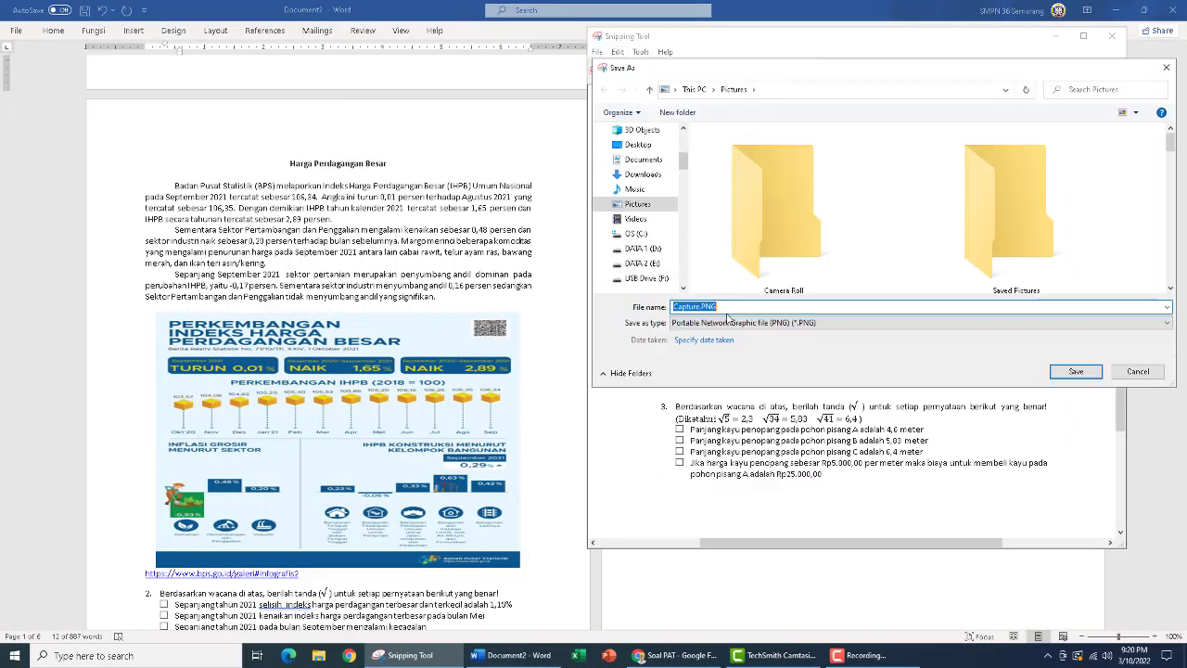
{"action": "type", "text": "Soal"}
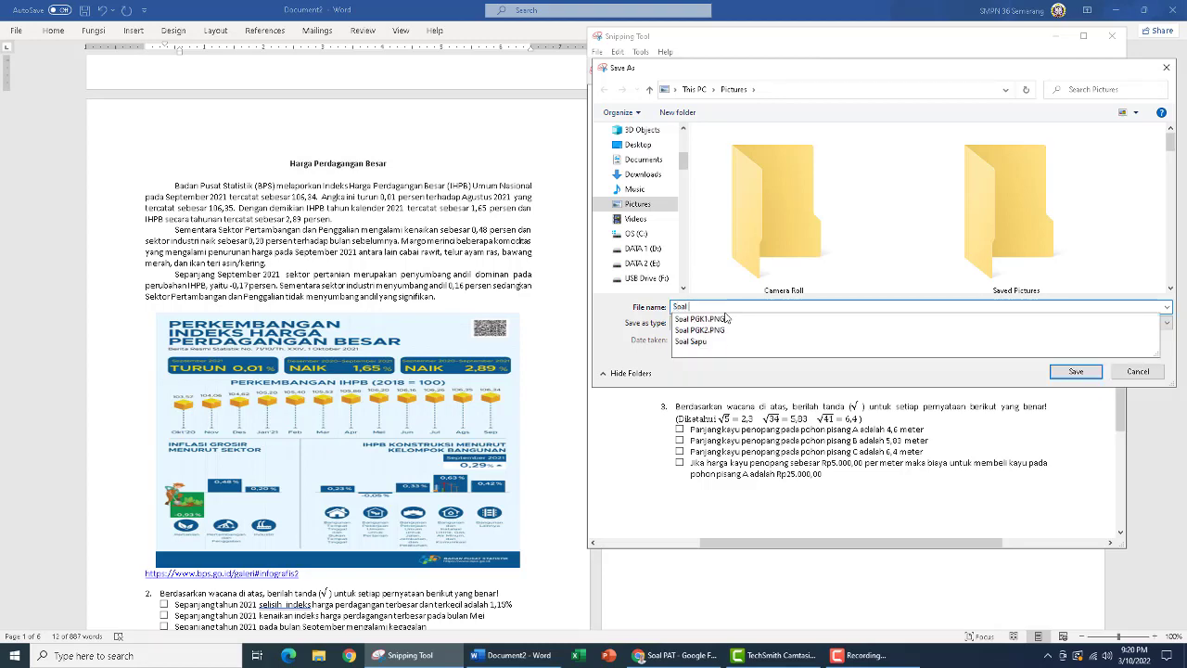
{"action": "type", "text": " PGK"}
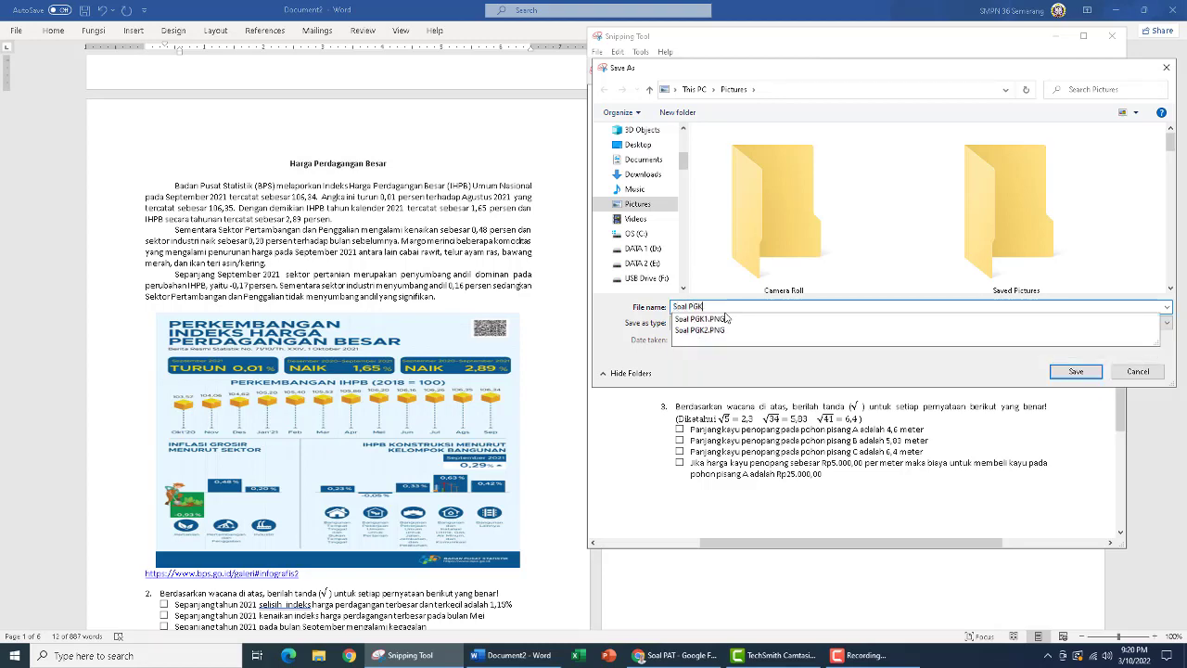
{"action": "type", "text": "3"}
{"action": "left_click", "coordinate": [1052, 372]}
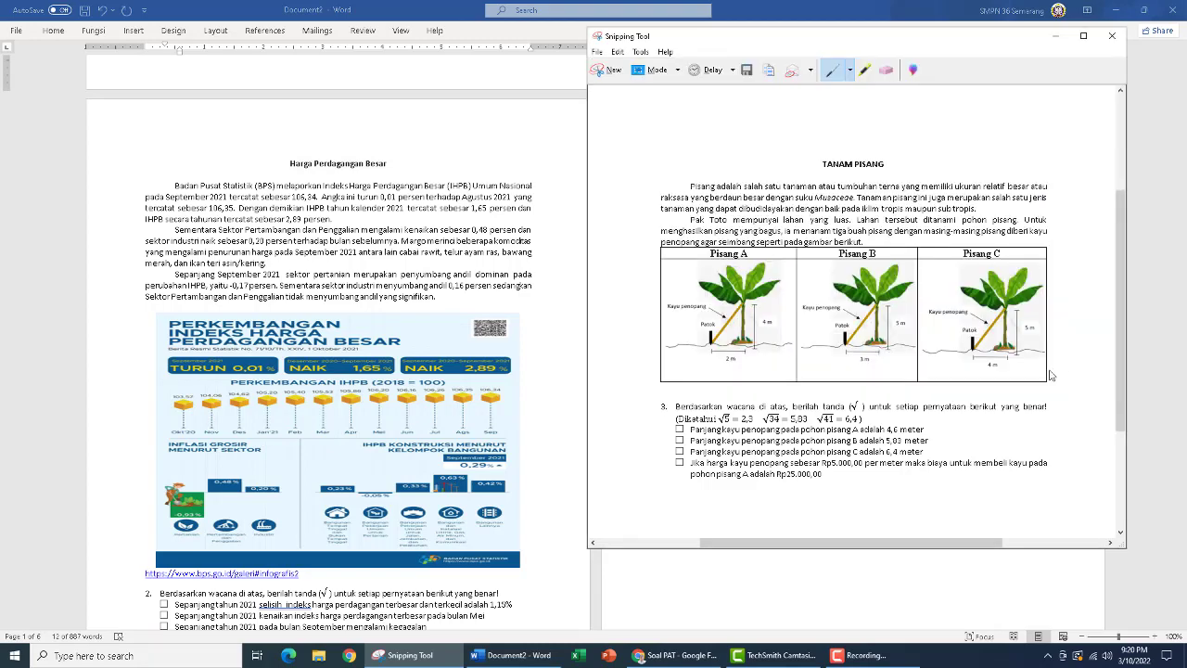
{"action": "left_click", "coordinate": [1055, 36]}
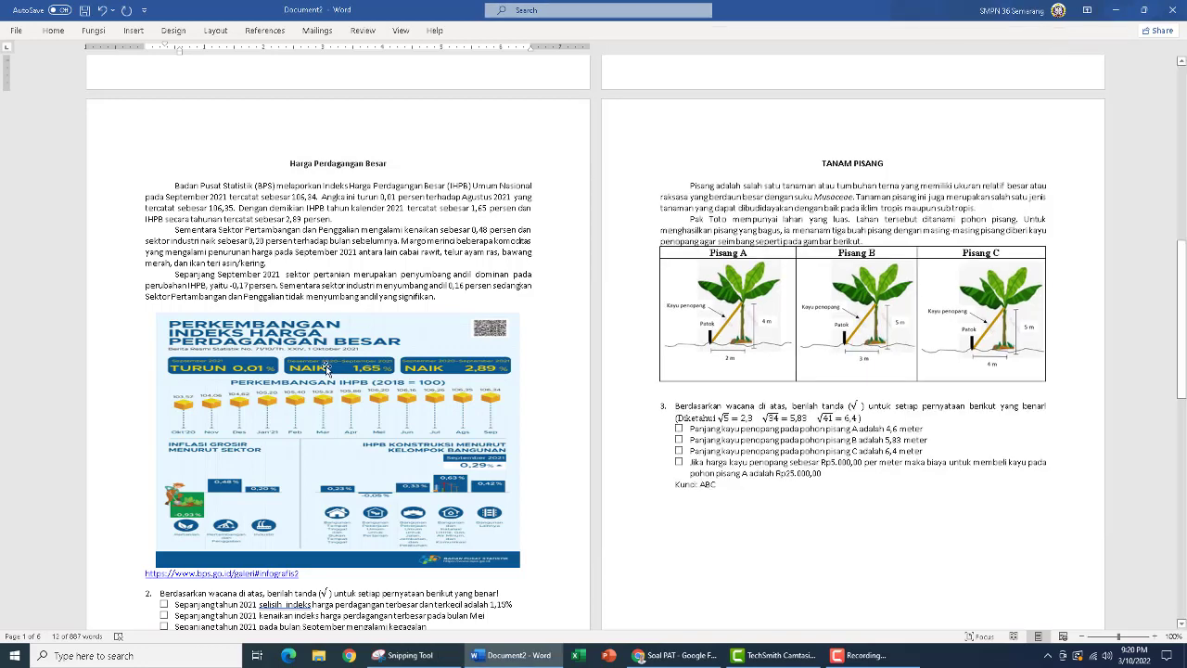
Capture the Tanam Pisang page containing question 4 as a new snip, from the title through the last option
{"action": "scroll", "coordinate": [245, 336], "scroll_direction": "down", "scroll_amount": 5}
{"action": "scroll", "coordinate": [246, 336], "scroll_direction": "down", "scroll_amount": 7}
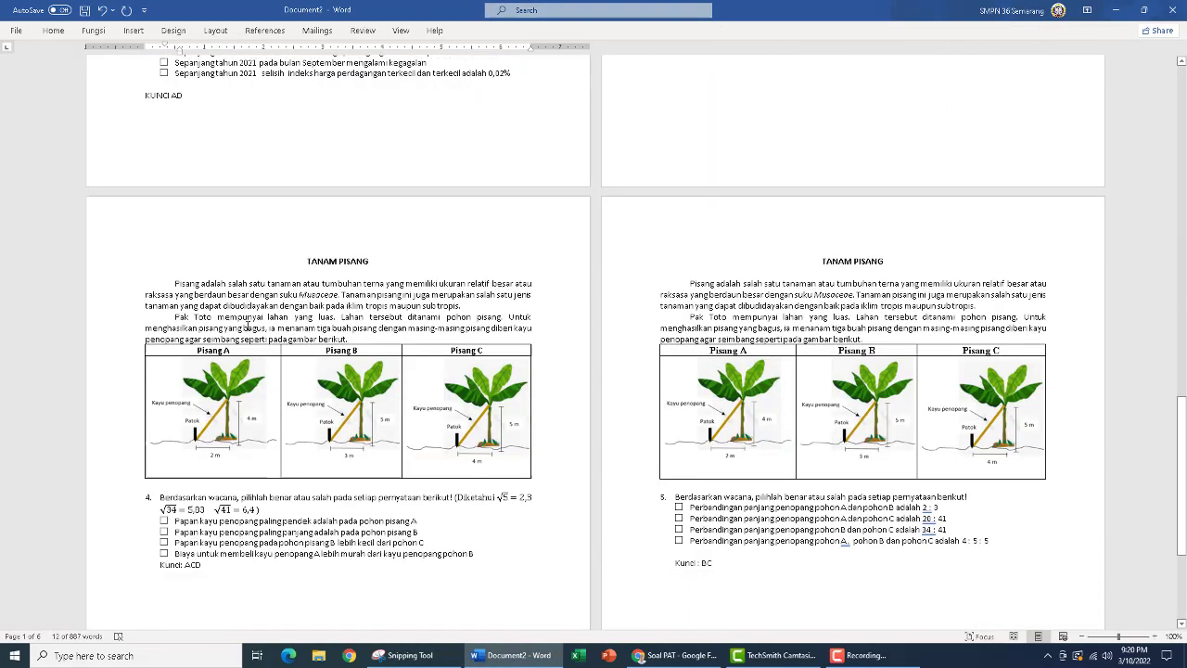
{"action": "left_click", "coordinate": [414, 658]}
{"action": "left_click", "coordinate": [603, 79]}
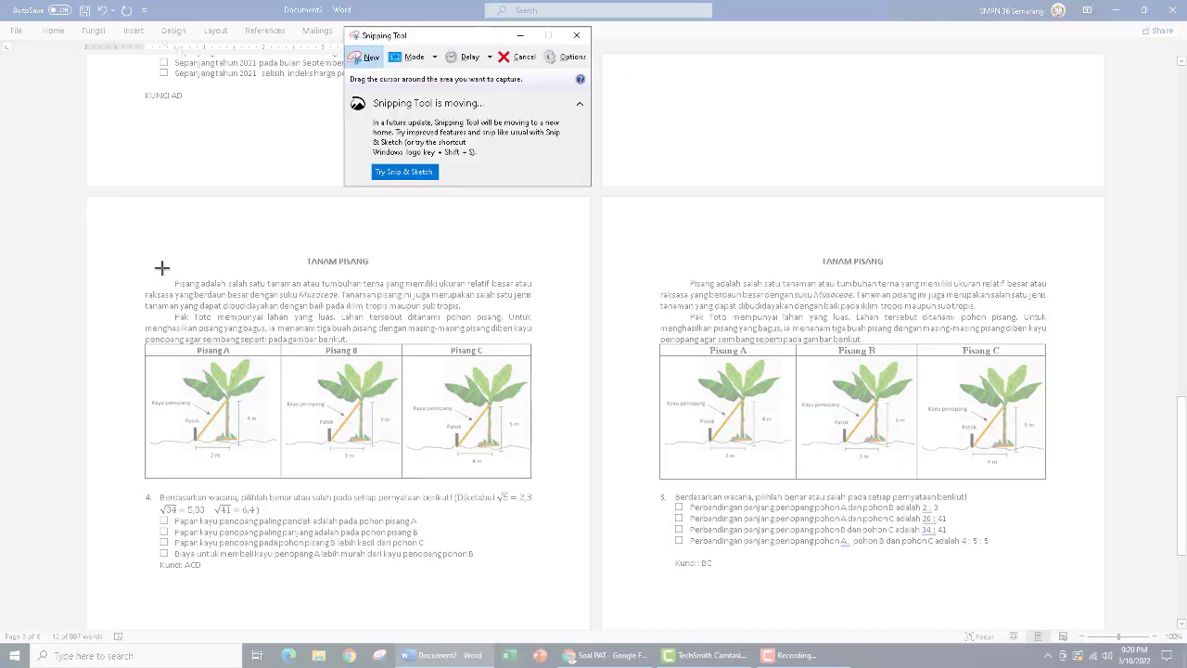
{"action": "left_click_drag", "start_coordinate": [131, 248], "coordinate": [548, 560]}
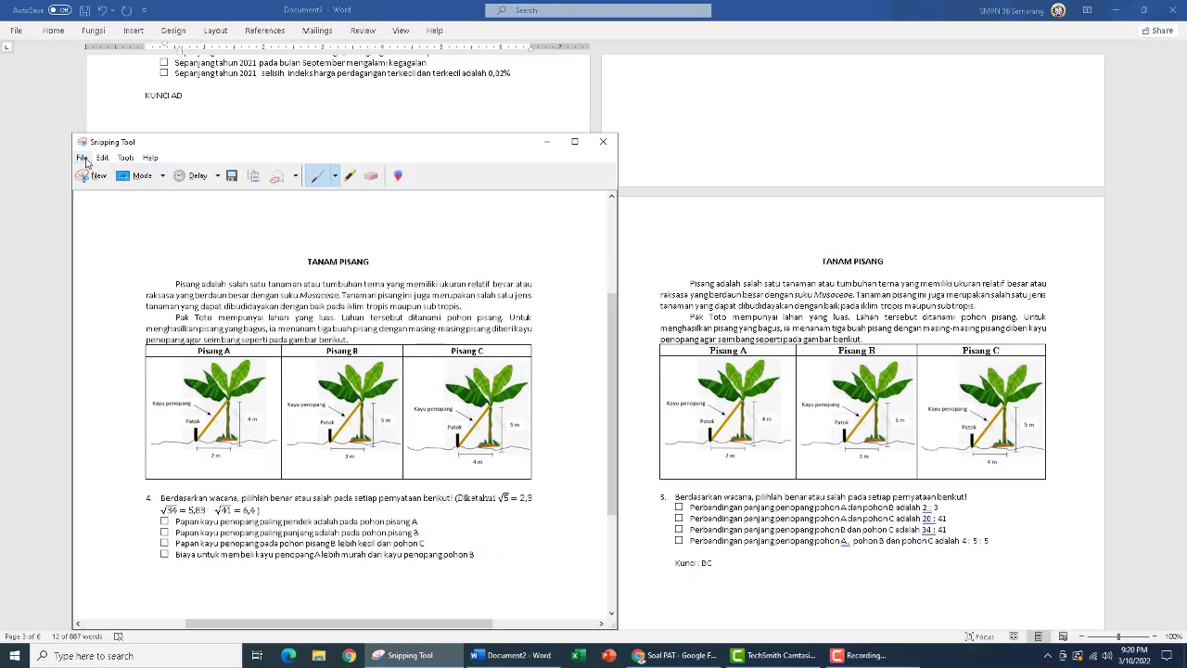
Save the question 4 snip as a PNG named "Soal PGK4" in the Pictures folder
{"action": "left_click", "coordinate": [83, 157]}
{"action": "left_click", "coordinate": [104, 192]}
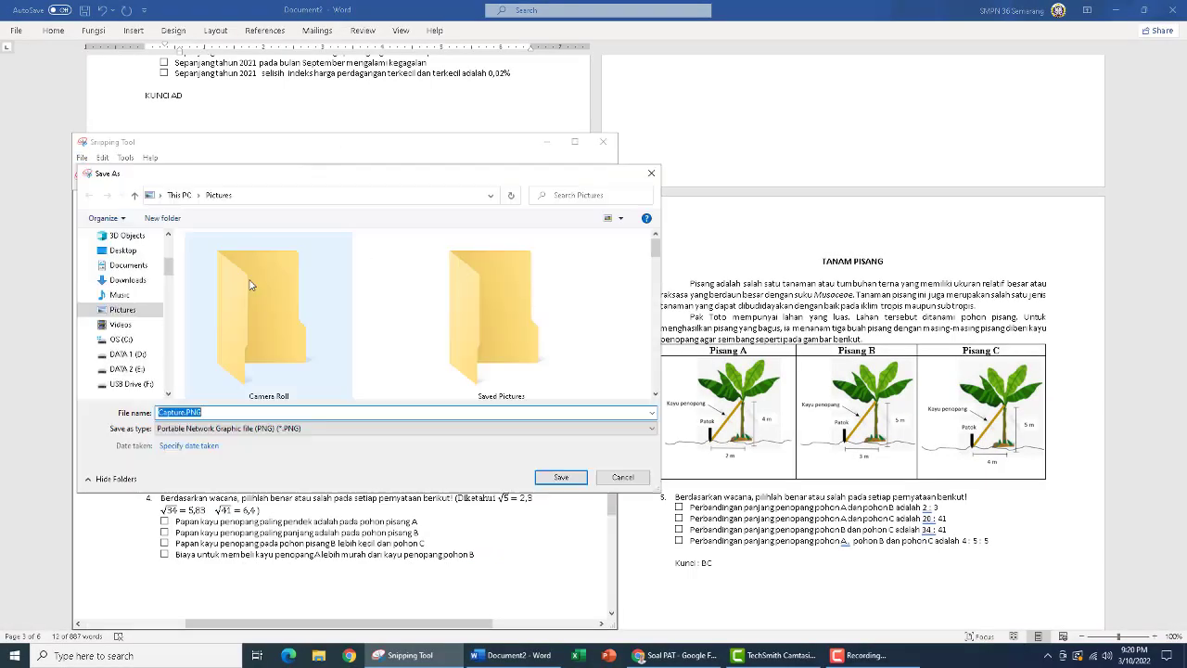
{"action": "type", "text": "Soa"}
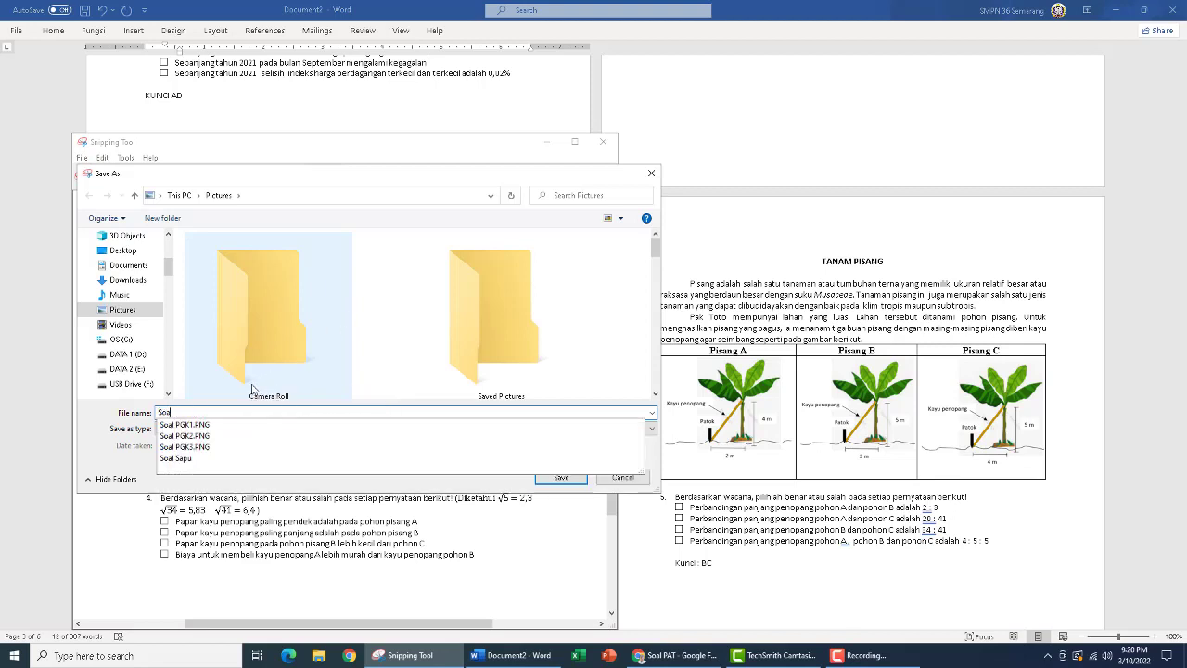
{"action": "type", "text": "l PGK"}
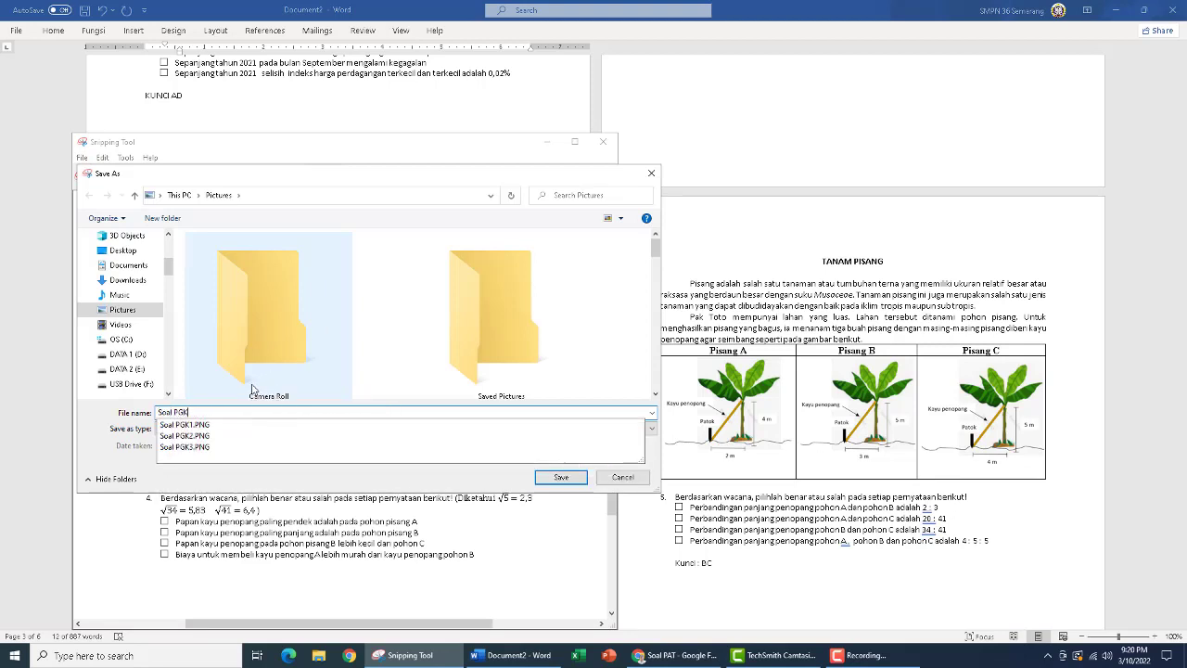
{"action": "type", "text": "4"}
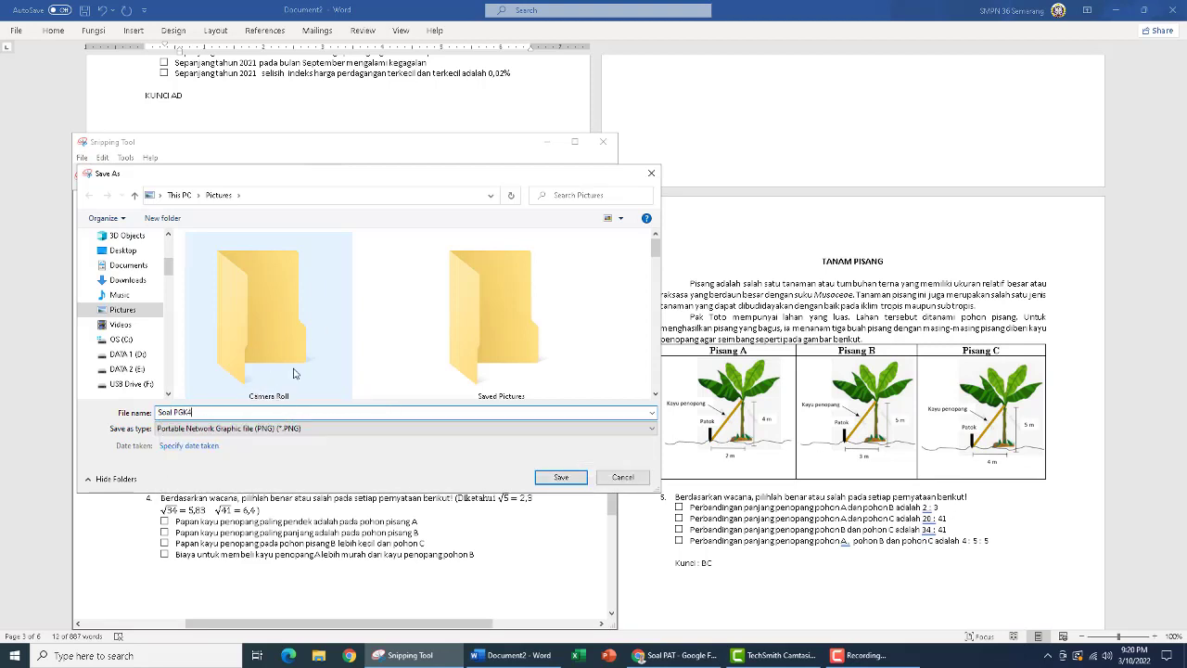
{"action": "left_click", "coordinate": [567, 480]}
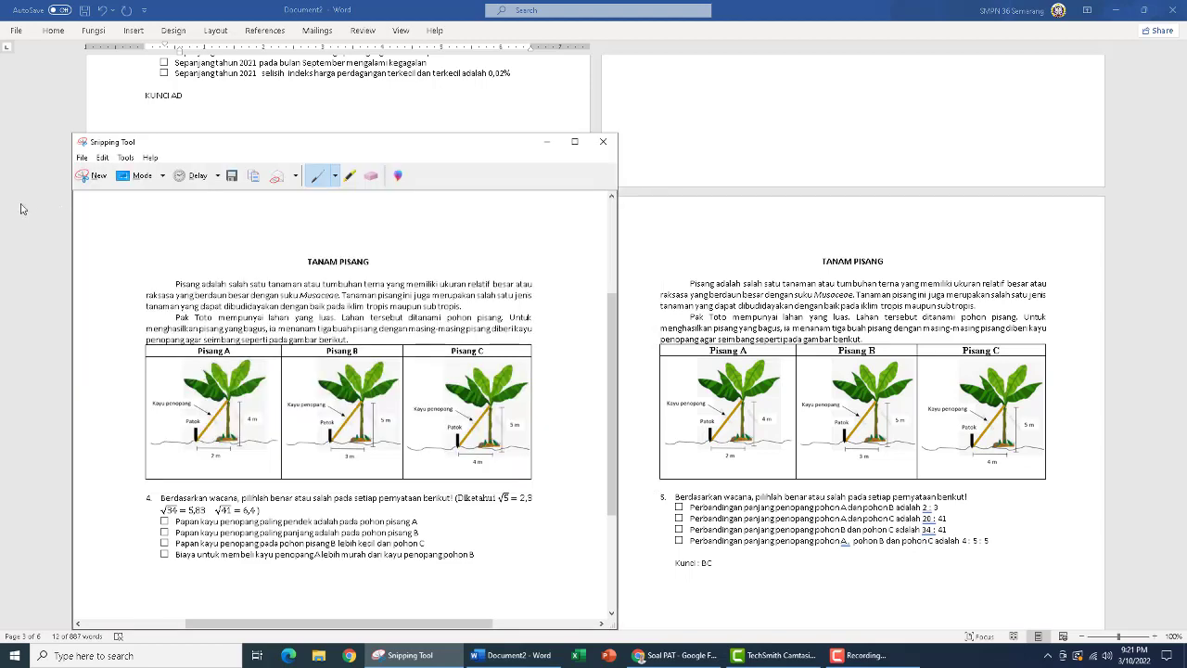
Capture the Tanam Pisang page with question 5, excluding its answer key, and save it as a PNG named "Soal PGK5" in the Pictures folder
{"action": "left_click", "coordinate": [93, 175]}
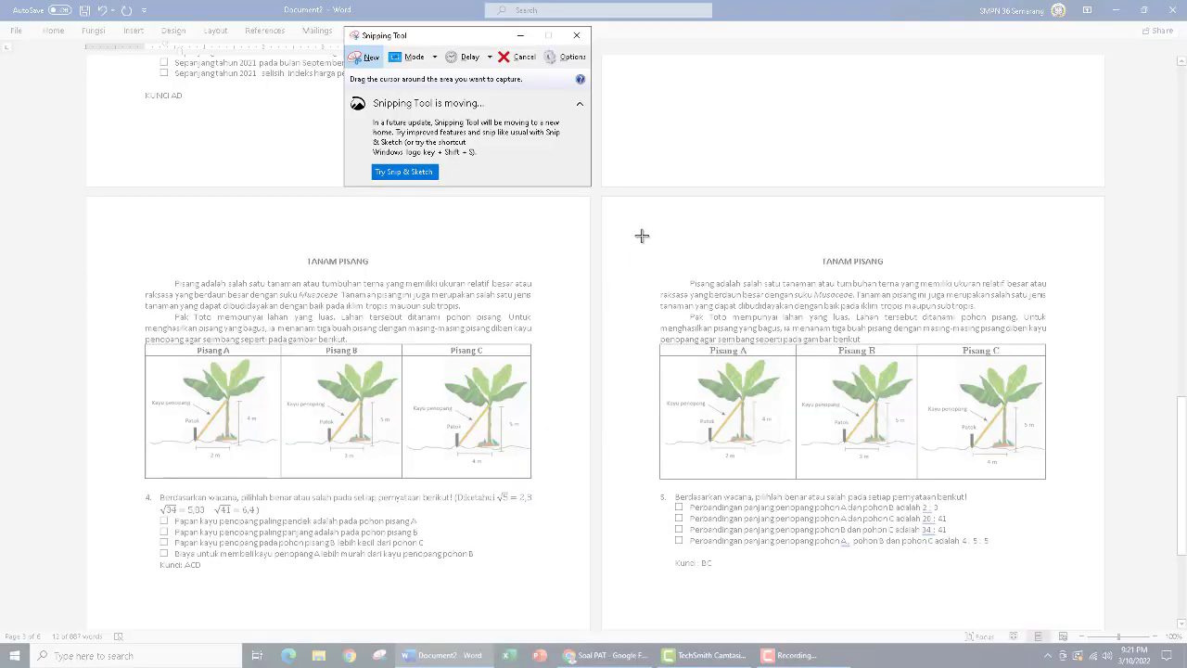
{"action": "left_click_drag", "start_coordinate": [644, 234], "coordinate": [1058, 550]}
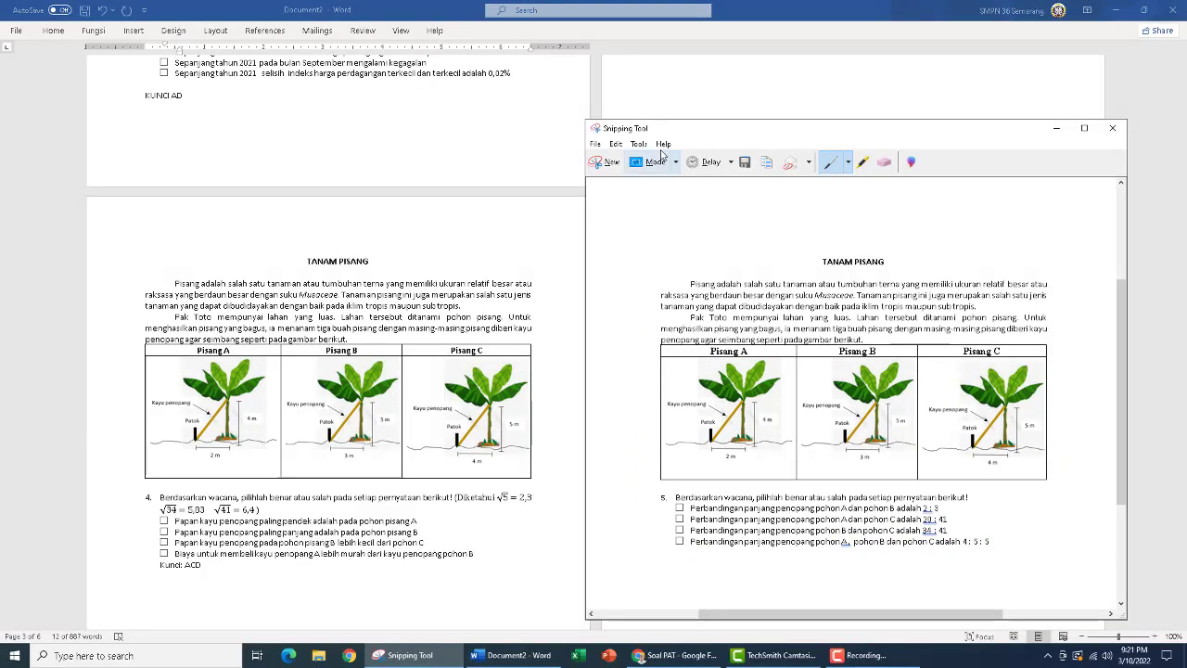
{"action": "left_click", "coordinate": [596, 144]}
{"action": "left_click", "coordinate": [618, 178]}
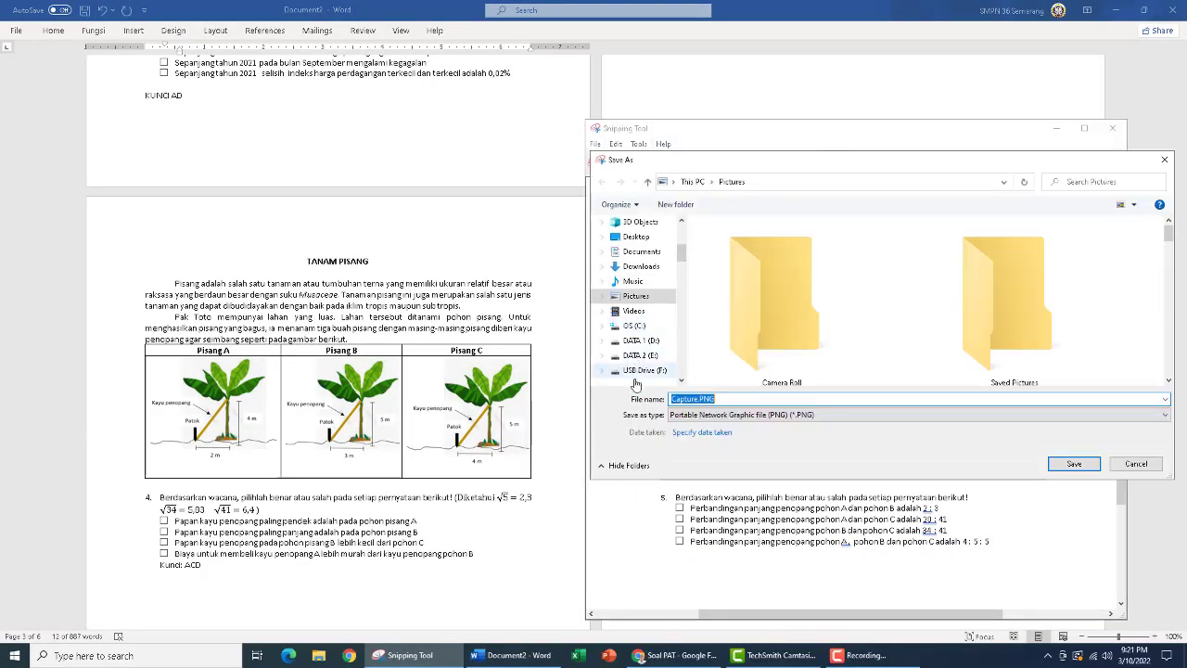
{"action": "type", "text": "Sola"}
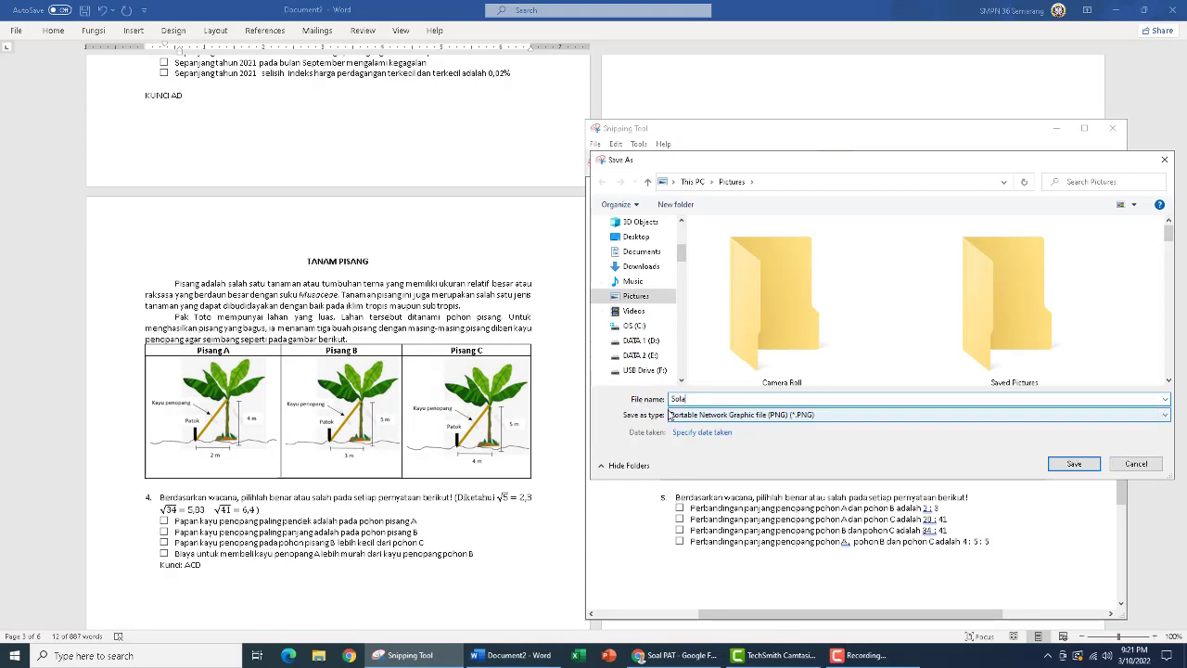
{"action": "key", "text": "BackSpace"}
{"action": "key", "text": "BackSpace"}
{"action": "type", "text": "al "}
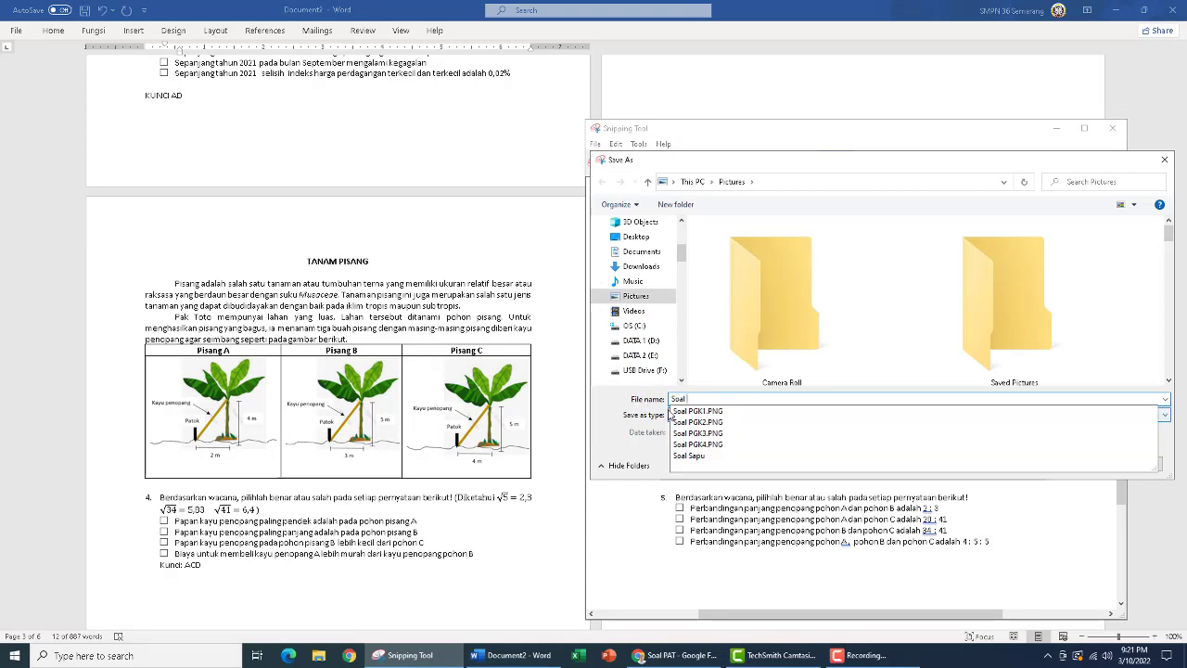
{"action": "type", "text": "PGK5"}
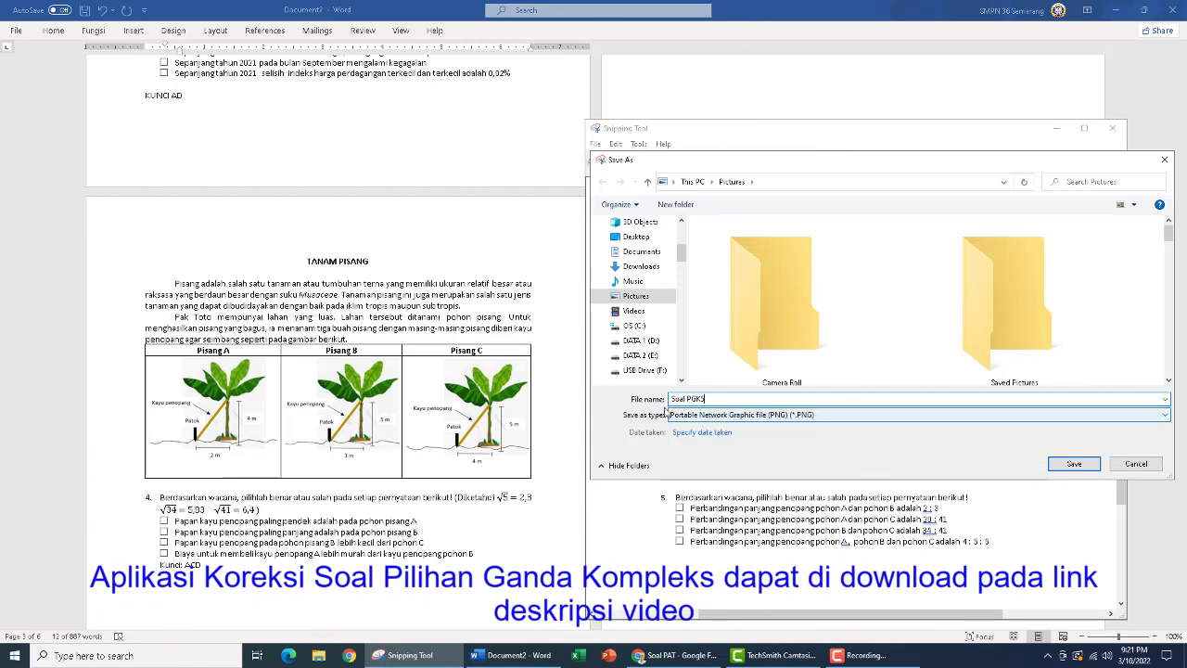
{"action": "left_click", "coordinate": [1074, 464]}
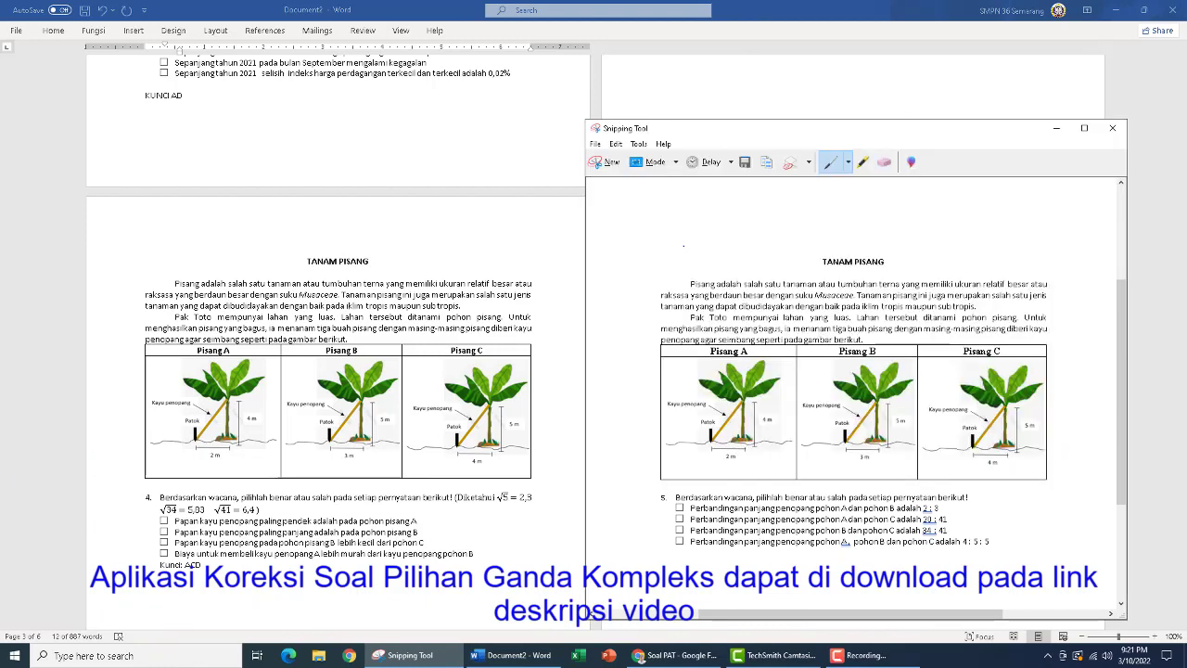
Switch to the Soal PAT form in Google Forms and insert Soal PGK1.PNG from Pictures into the empty question of section 3
{"action": "left_click", "coordinate": [436, 144]}
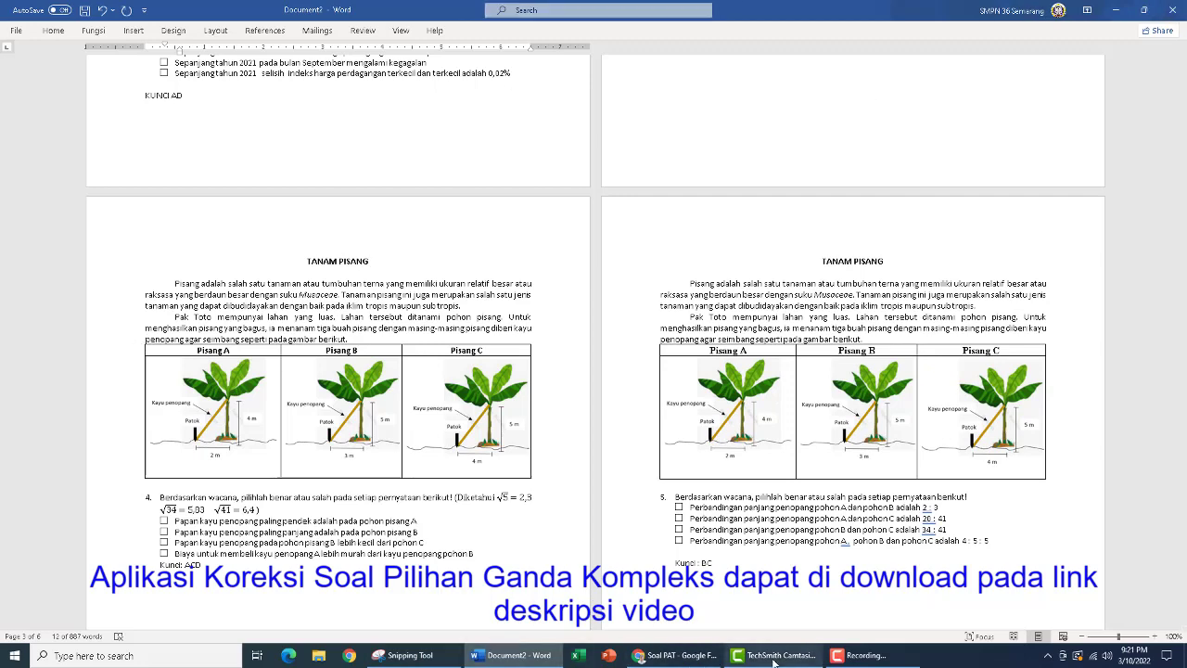
{"action": "left_click", "coordinate": [677, 657]}
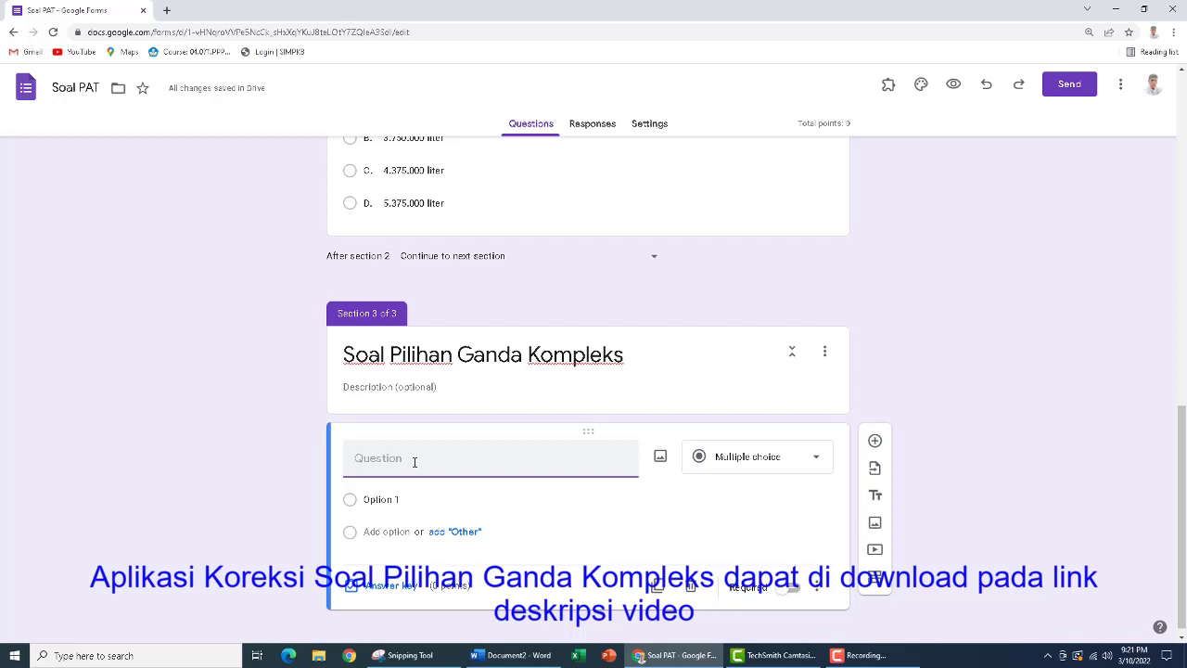
{"action": "left_click", "coordinate": [659, 458]}
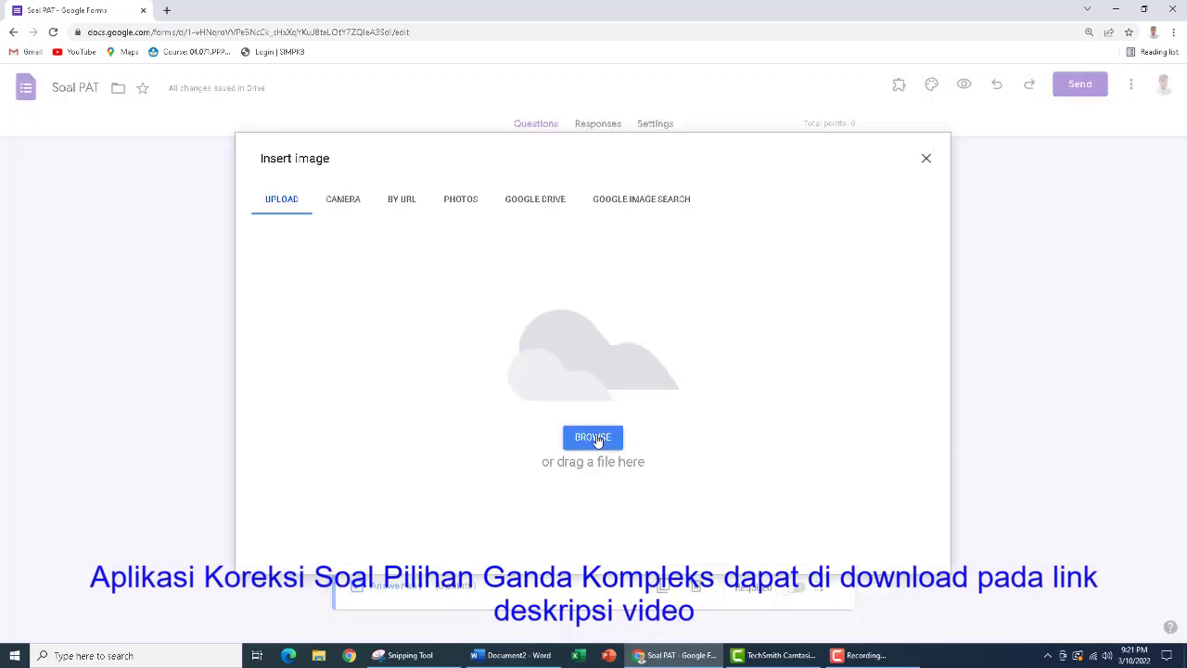
{"action": "left_click", "coordinate": [597, 441]}
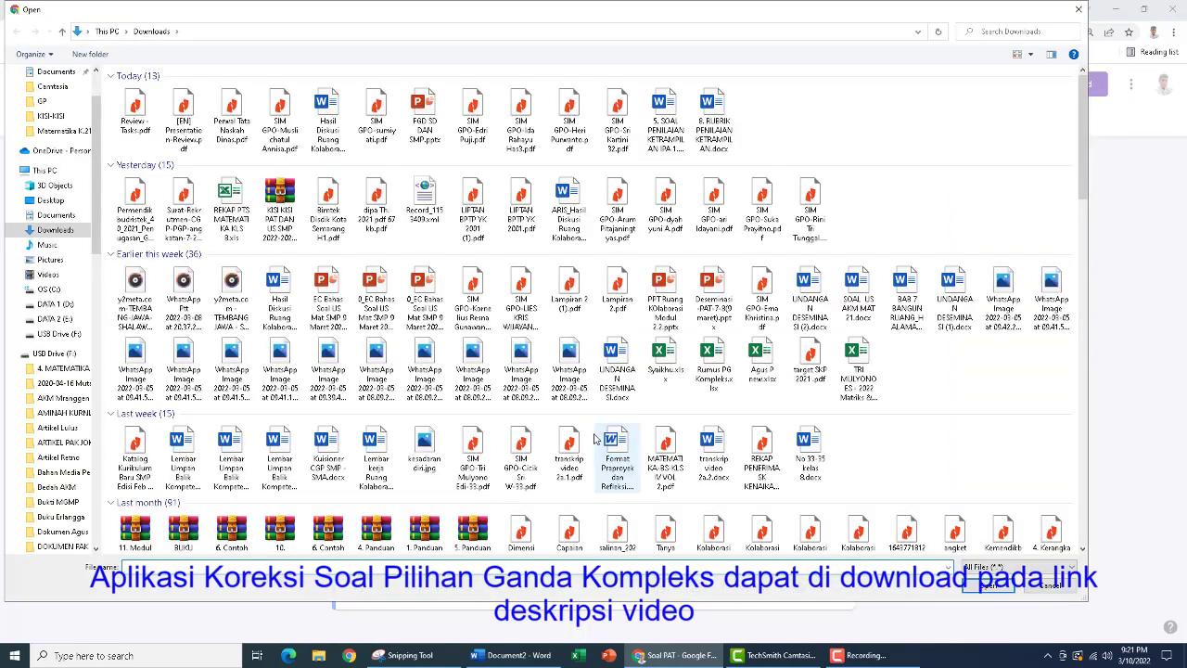
{"action": "left_click", "coordinate": [51, 260]}
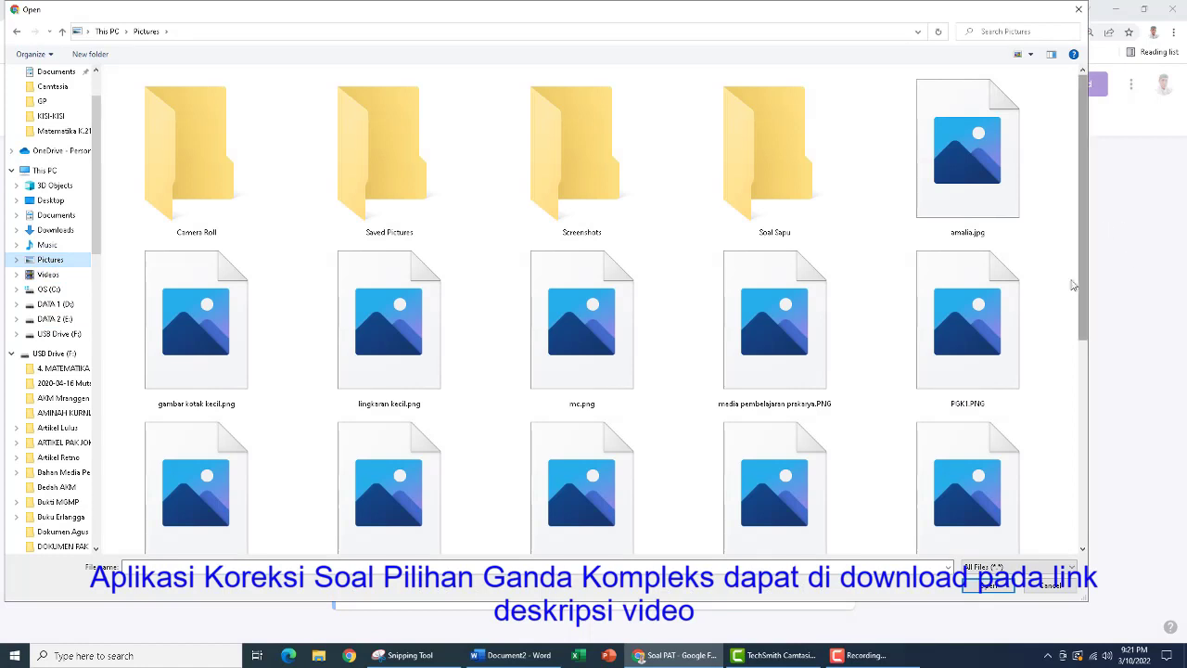
{"action": "left_click_drag", "start_coordinate": [1085, 185], "coordinate": [1084, 390]}
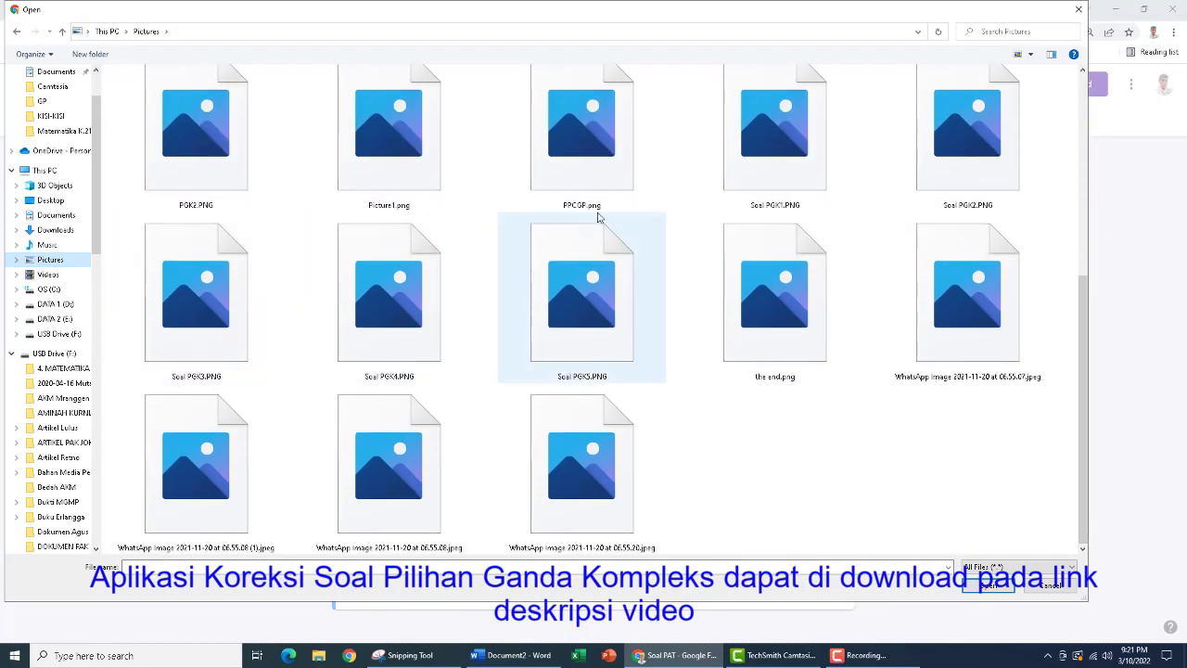
{"action": "left_click", "coordinate": [759, 136]}
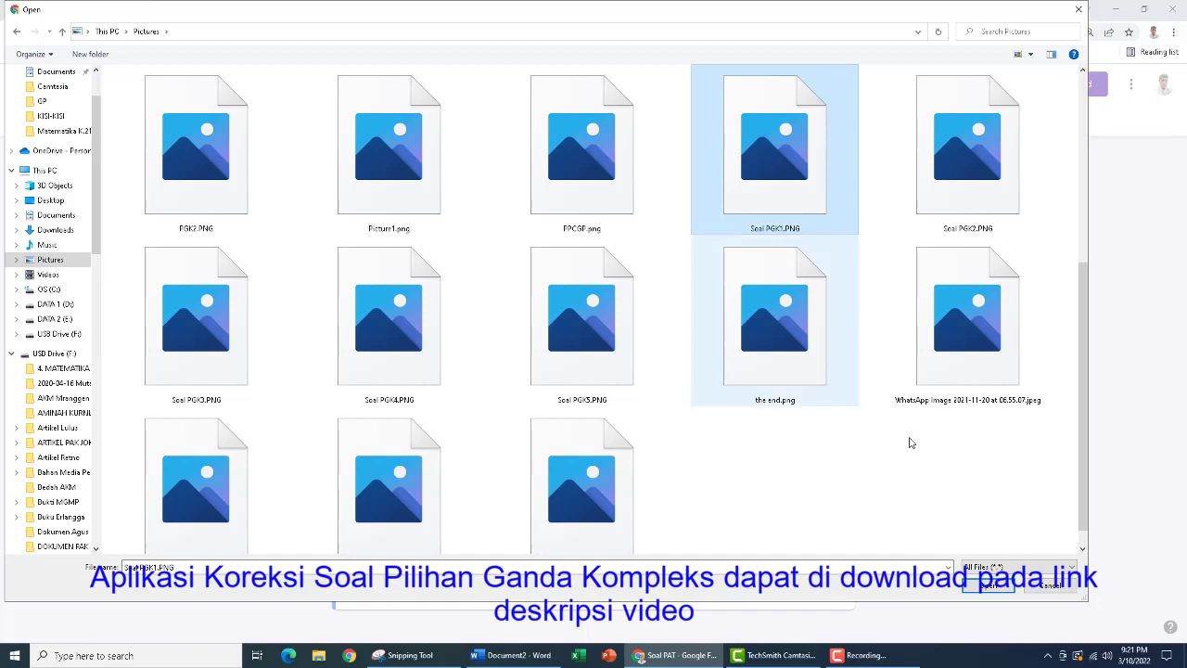
{"action": "left_click", "coordinate": [988, 590]}
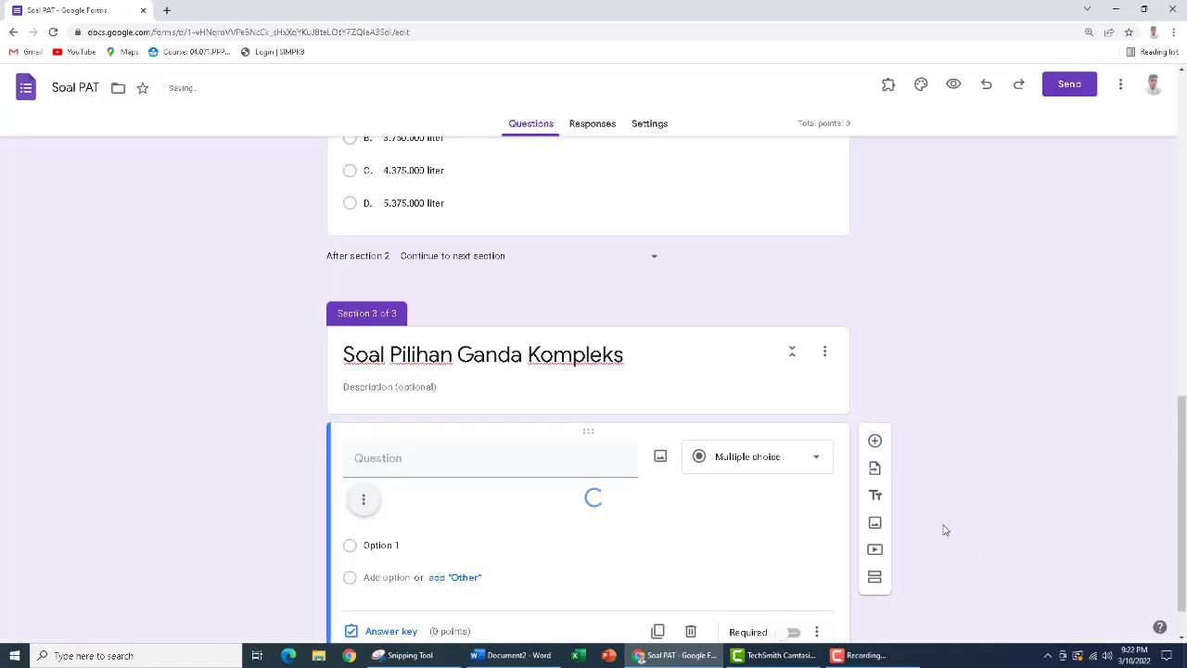
Give the question with the Soal PGK1 image four answer options: A, B, C and D
{"action": "scroll", "coordinate": [941, 496], "scroll_direction": "down", "scroll_amount": 3}
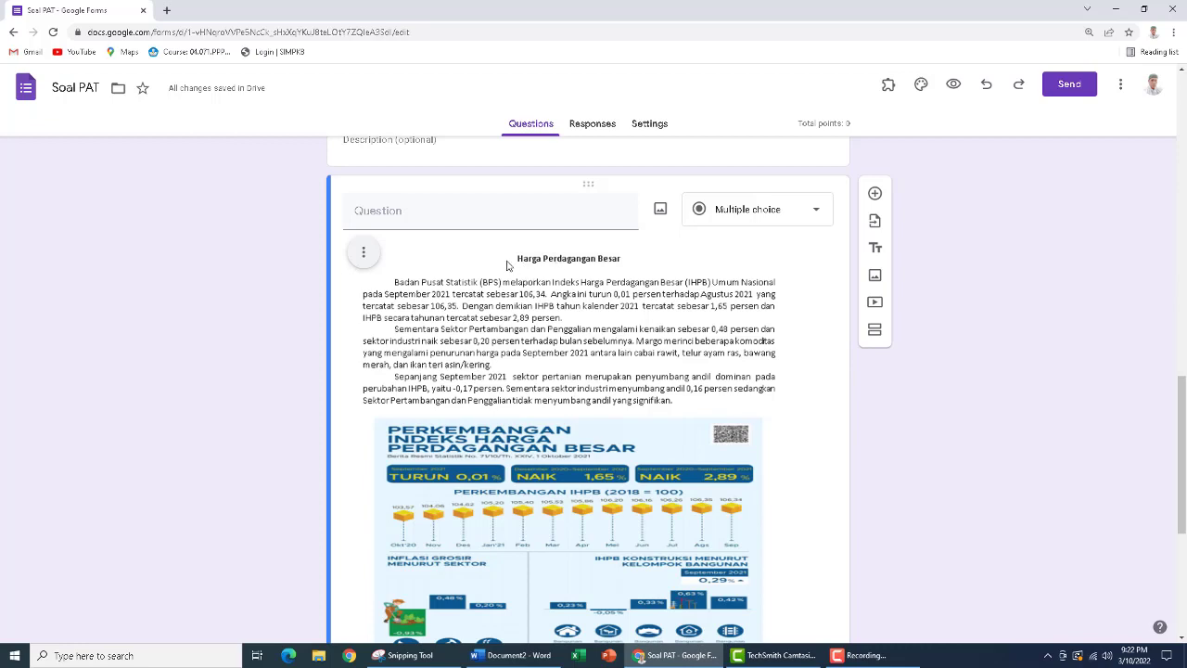
{"action": "scroll", "coordinate": [508, 265], "scroll_direction": "down", "scroll_amount": 2}
{"action": "scroll", "coordinate": [554, 189], "scroll_direction": "up", "scroll_amount": 1}
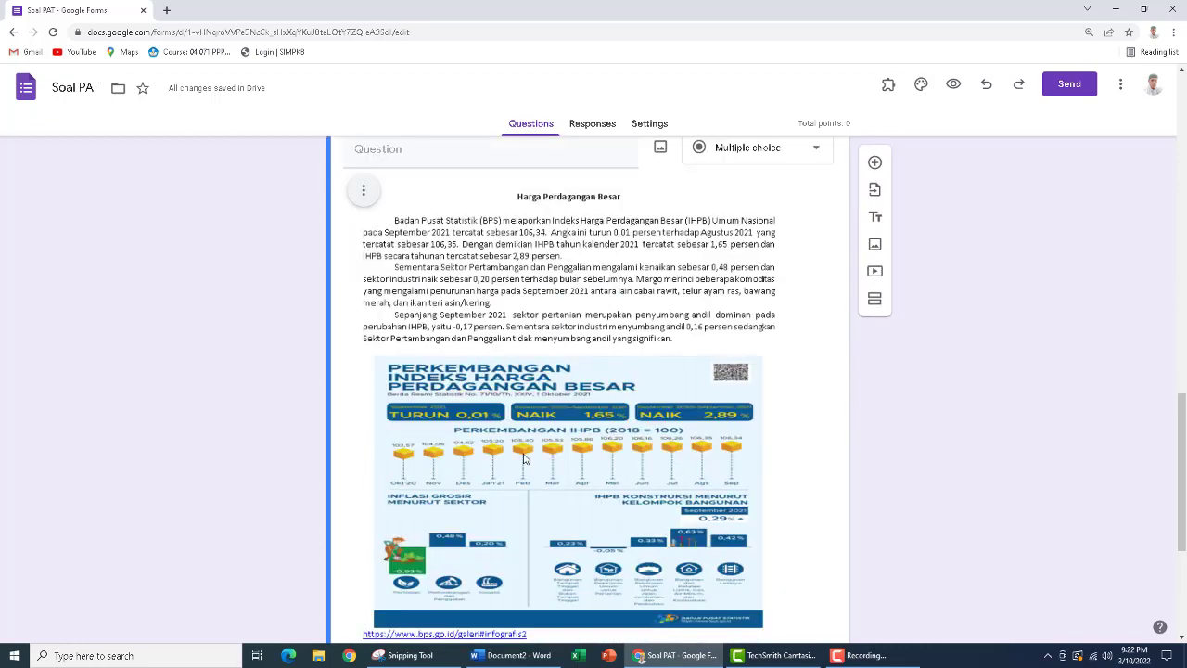
{"action": "scroll", "coordinate": [525, 458], "scroll_direction": "down", "scroll_amount": 3}
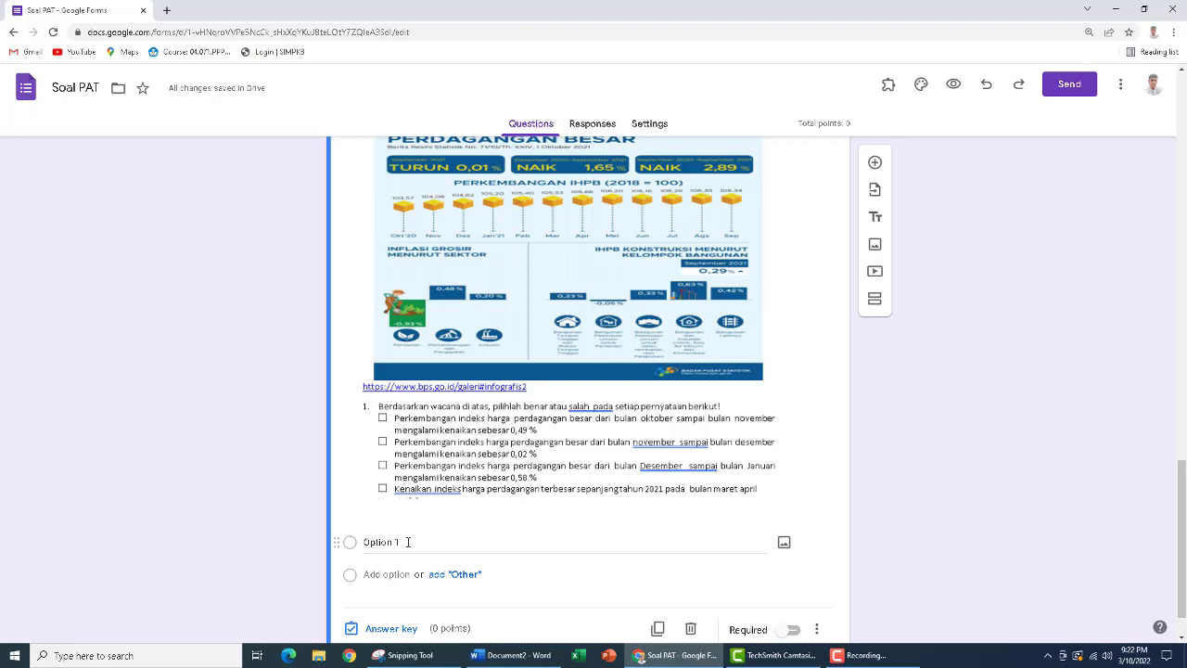
{"action": "left_click", "coordinate": [407, 542]}
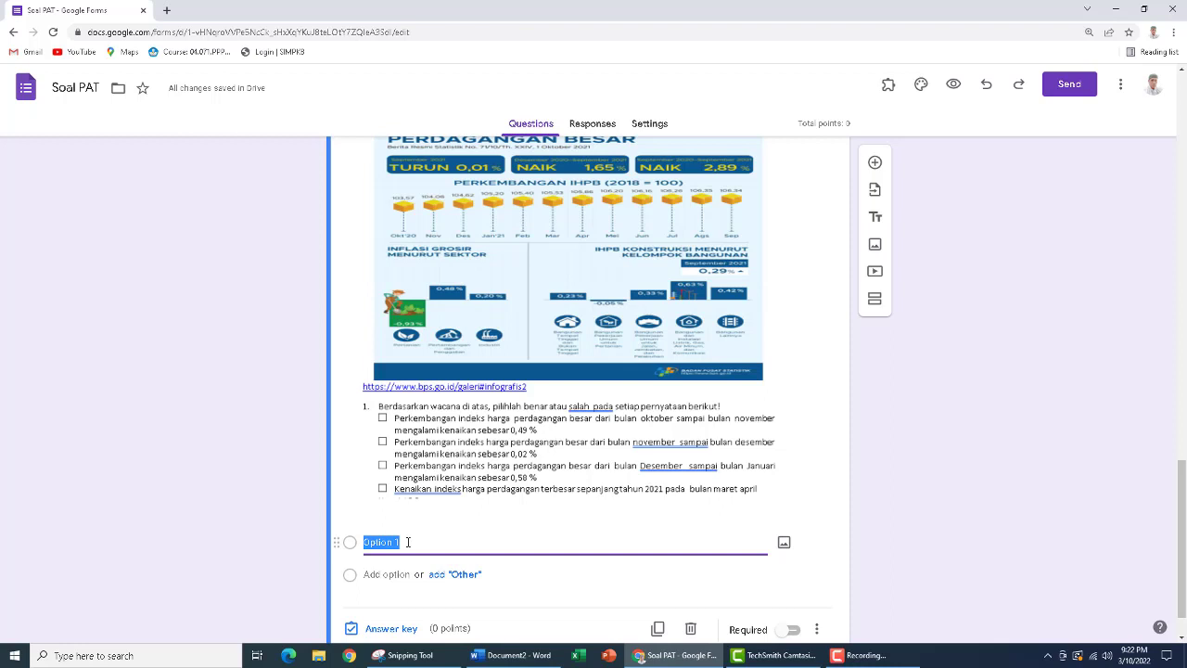
{"action": "type", "text": "A"}
{"action": "key", "text": "Return"}
{"action": "type", "text": "B"}
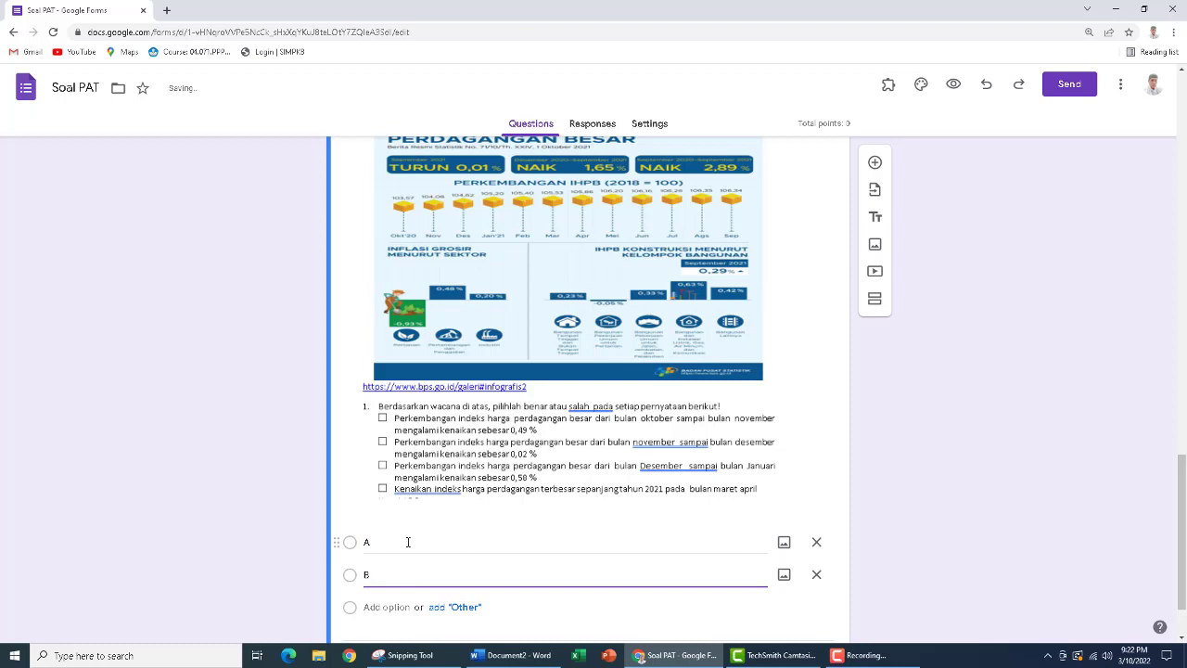
{"action": "key", "text": "Return"}
{"action": "type", "text": "C"}
{"action": "key", "text": "Return"}
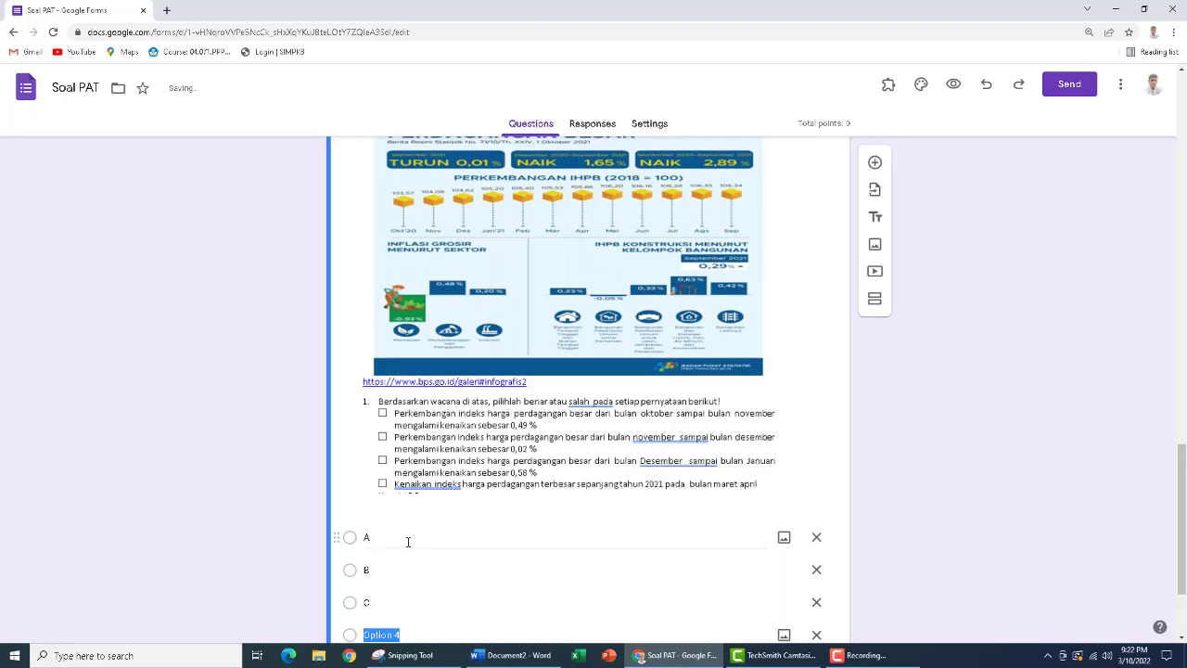
{"action": "type", "text": "D"}
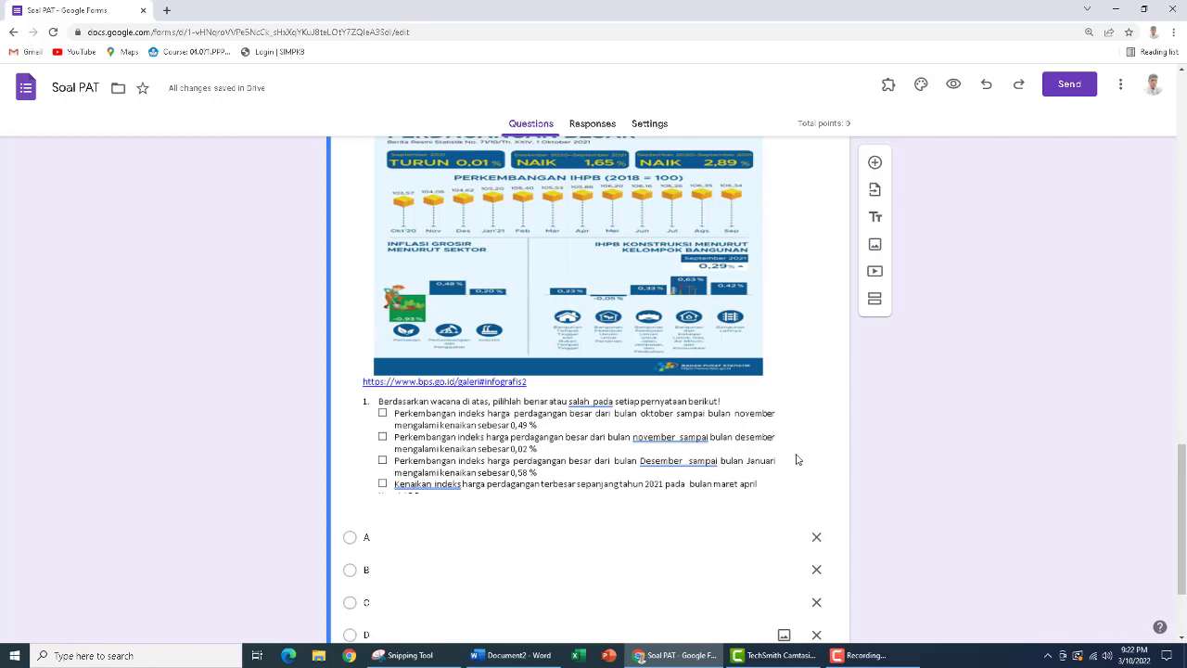
Change the type of the question with the Soal PGK1 image to Checkboxes
{"action": "scroll", "coordinate": [796, 459], "scroll_direction": "up", "scroll_amount": 4}
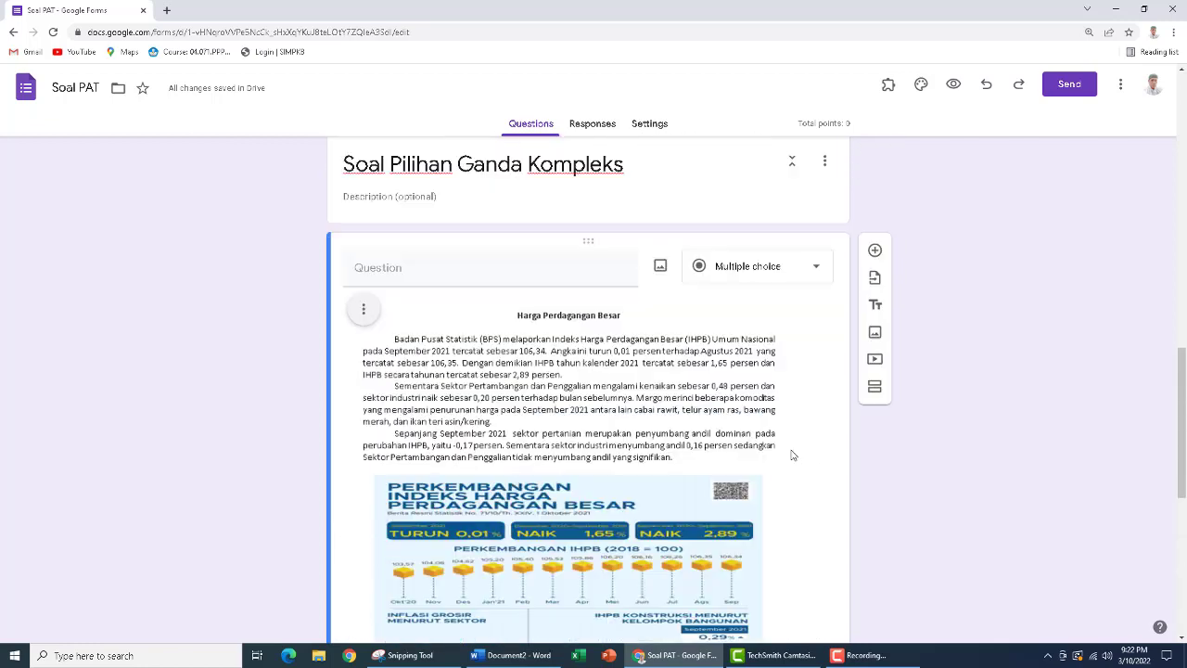
{"action": "left_click", "coordinate": [759, 271]}
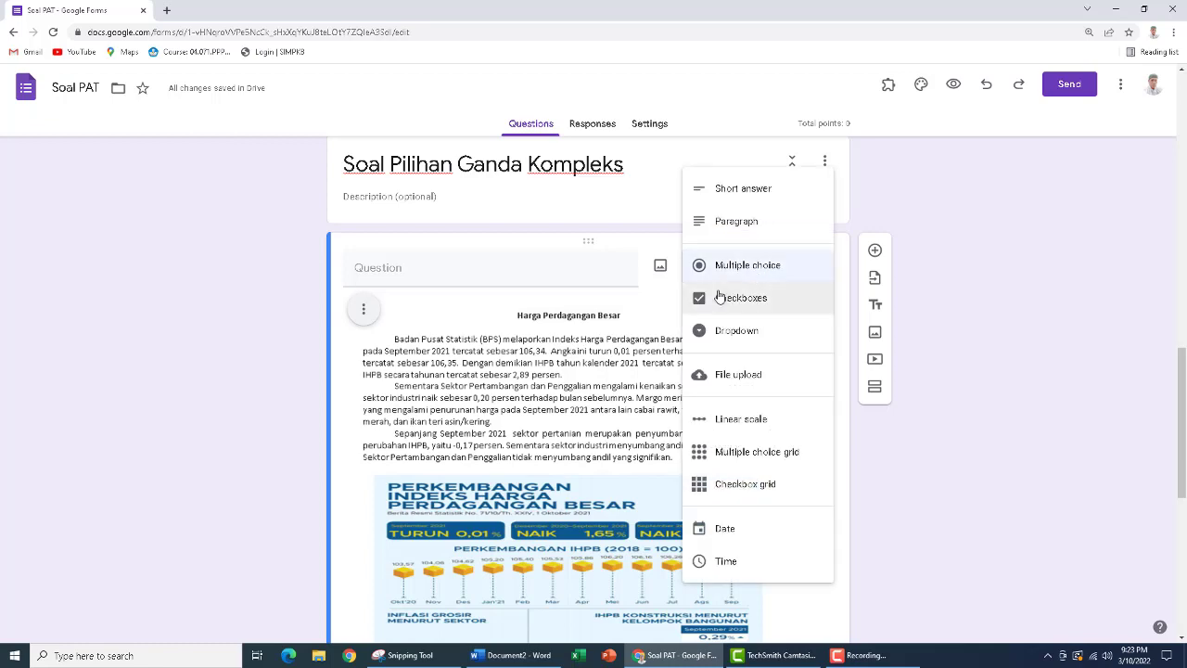
{"action": "left_click", "coordinate": [705, 300]}
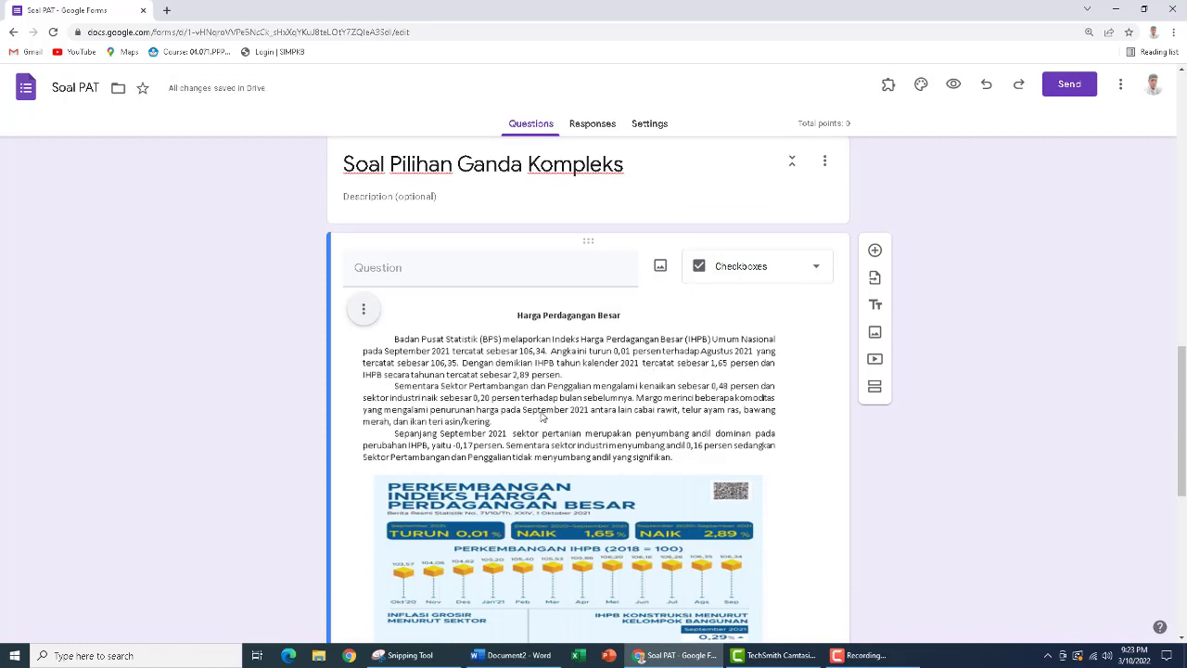
Add a new question below the first one in section 3 and insert Soal PGK2.PNG from the Pictures folder as its image
{"action": "scroll", "coordinate": [543, 417], "scroll_direction": "up", "scroll_amount": 3}
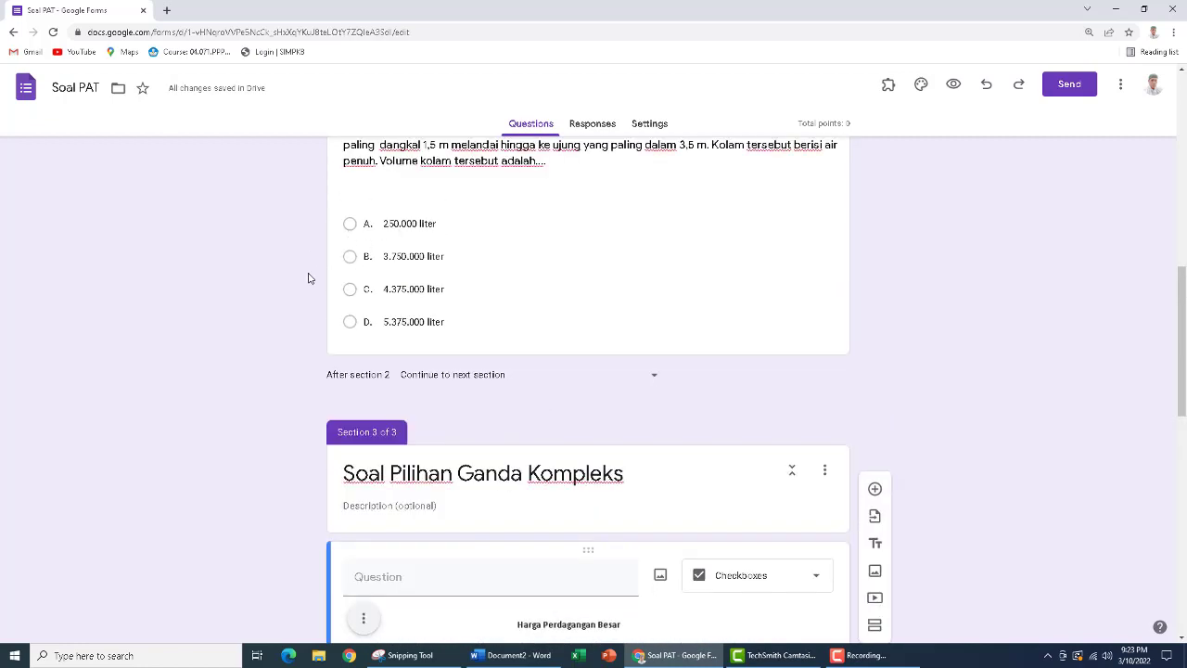
{"action": "scroll", "coordinate": [529, 399], "scroll_direction": "down", "scroll_amount": 7}
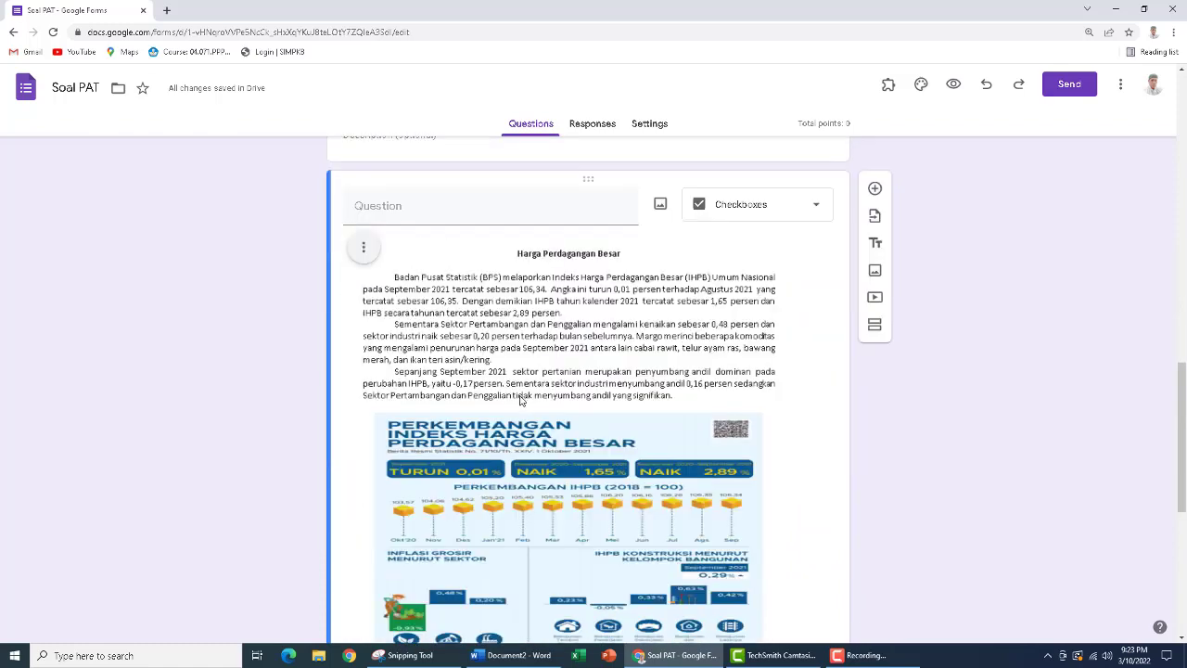
{"action": "scroll", "coordinate": [390, 509], "scroll_direction": "down", "scroll_amount": 1}
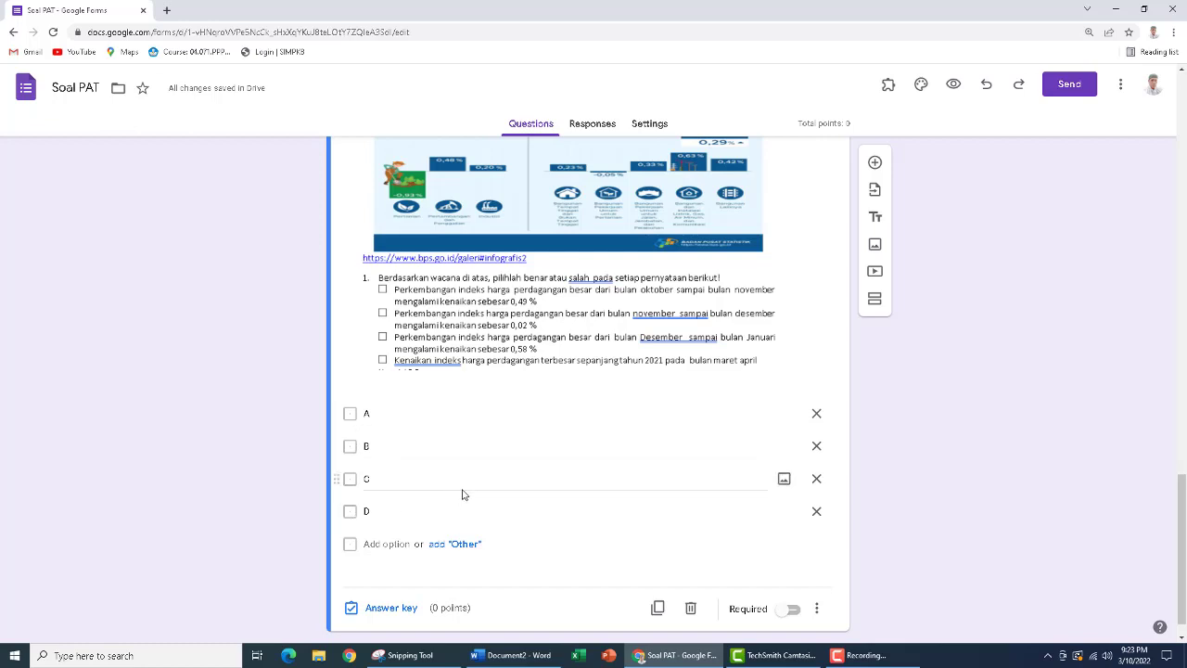
{"action": "scroll", "coordinate": [465, 483], "scroll_direction": "up", "scroll_amount": 2}
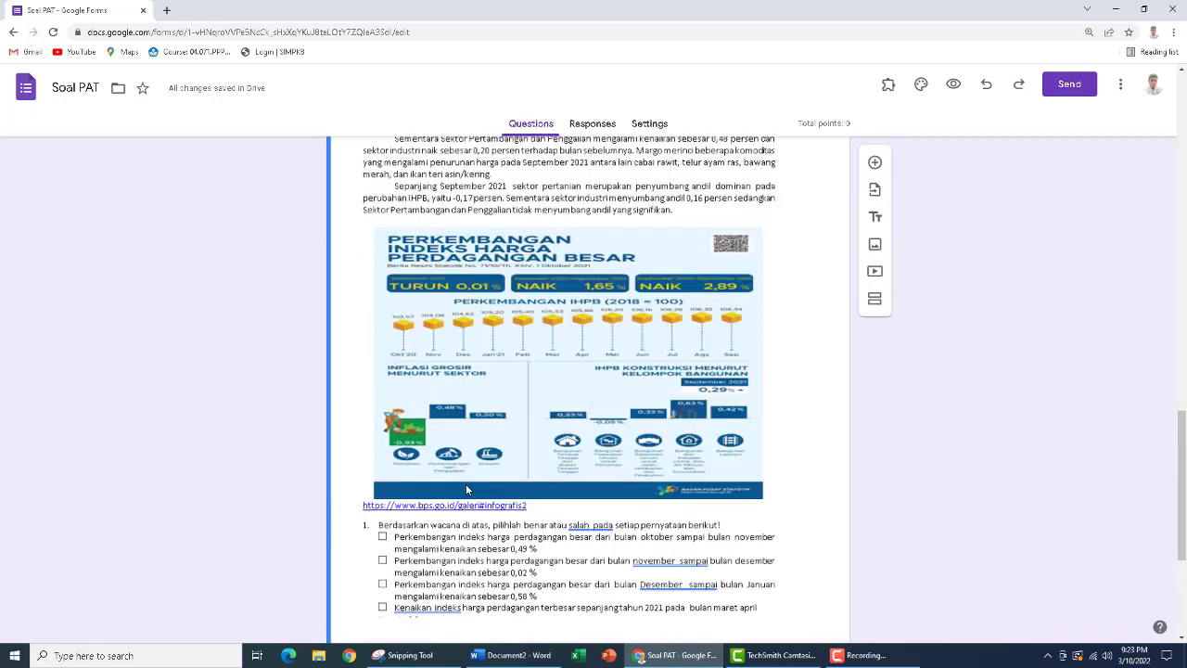
{"action": "scroll", "coordinate": [466, 483], "scroll_direction": "up", "scroll_amount": 2}
{"action": "scroll", "coordinate": [466, 489], "scroll_direction": "down", "scroll_amount": 5}
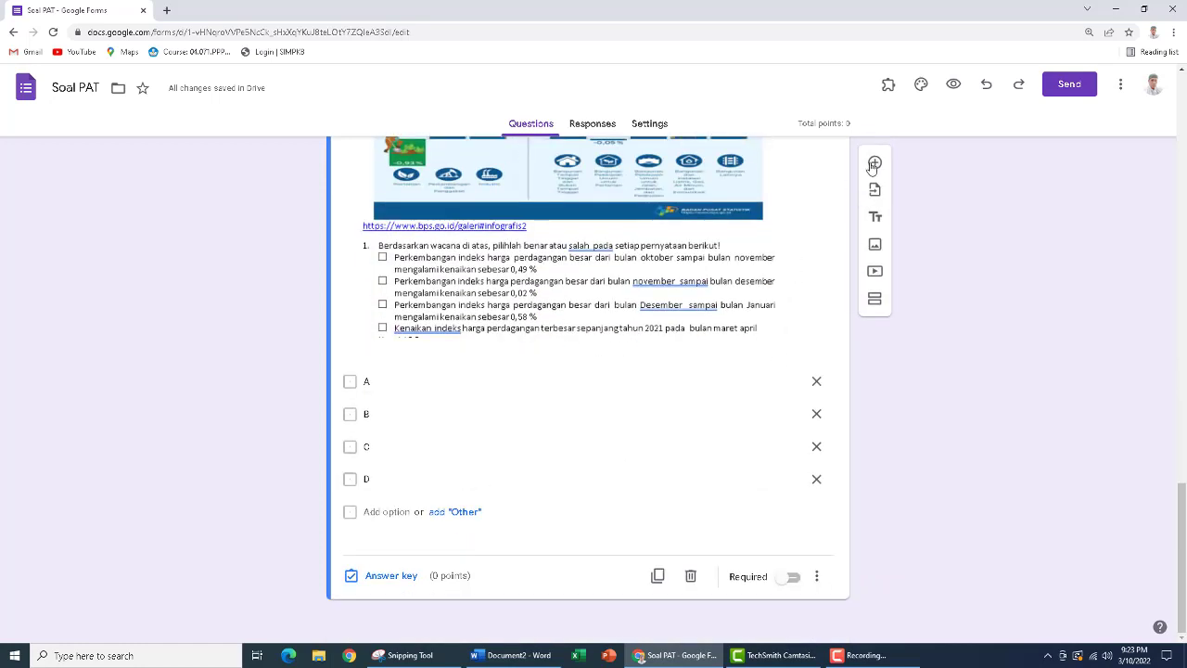
{"action": "left_click", "coordinate": [874, 164]}
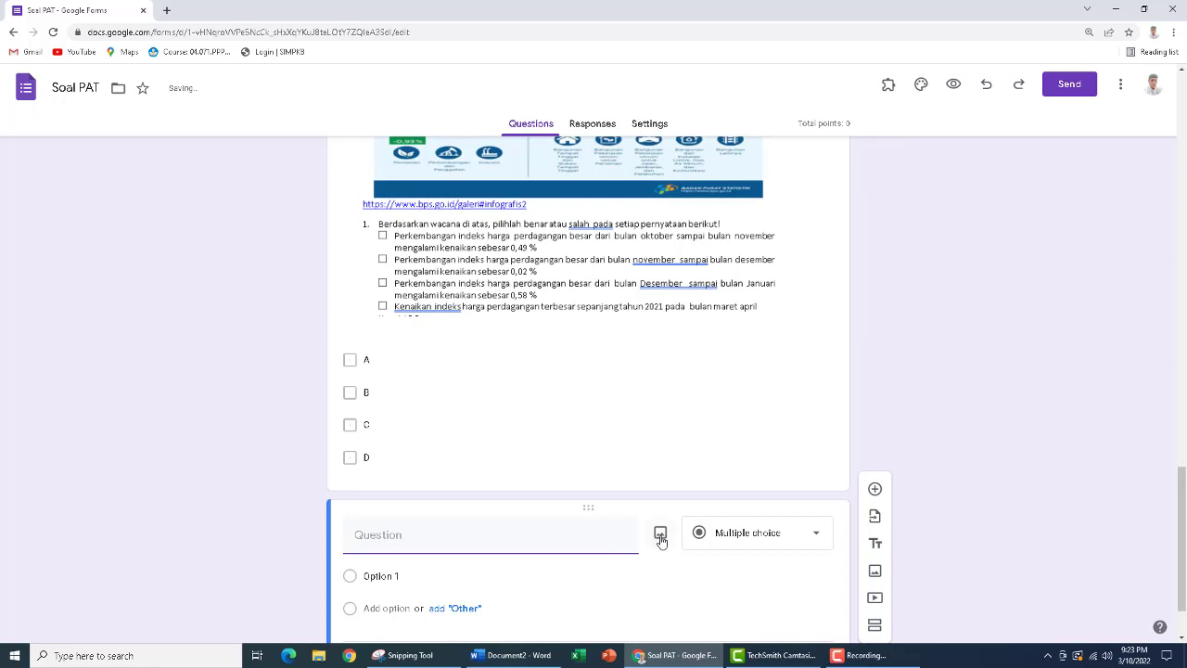
{"action": "left_click", "coordinate": [660, 536]}
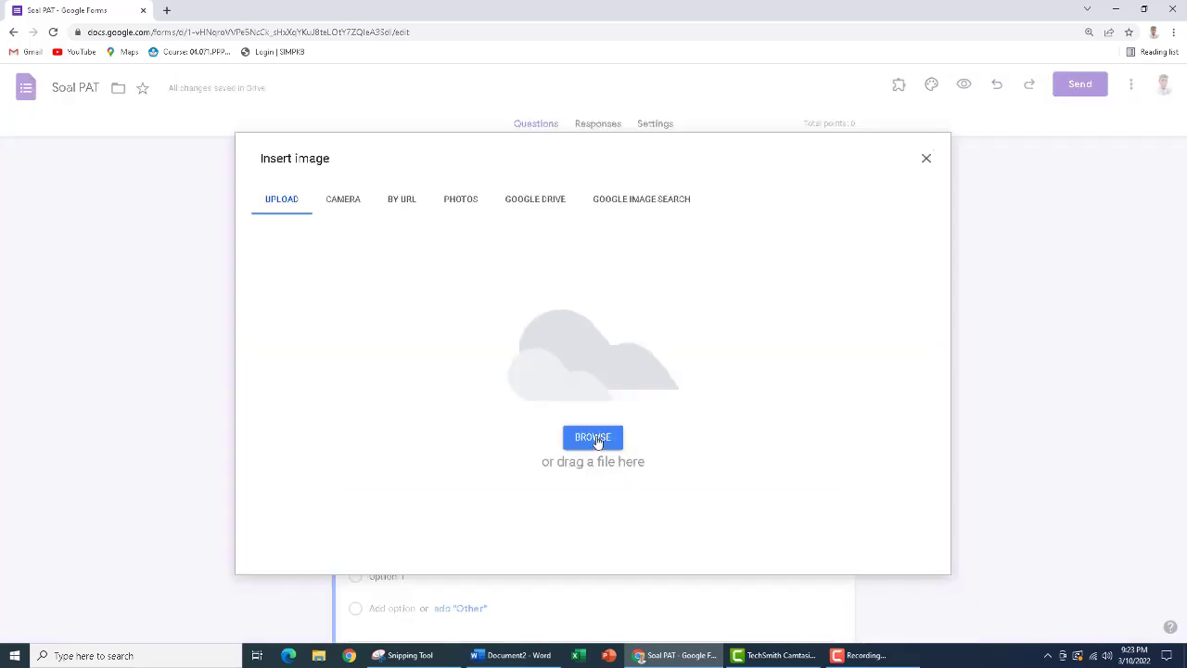
{"action": "left_click", "coordinate": [598, 449]}
{"action": "scroll", "coordinate": [598, 442], "scroll_direction": "down", "scroll_amount": 3}
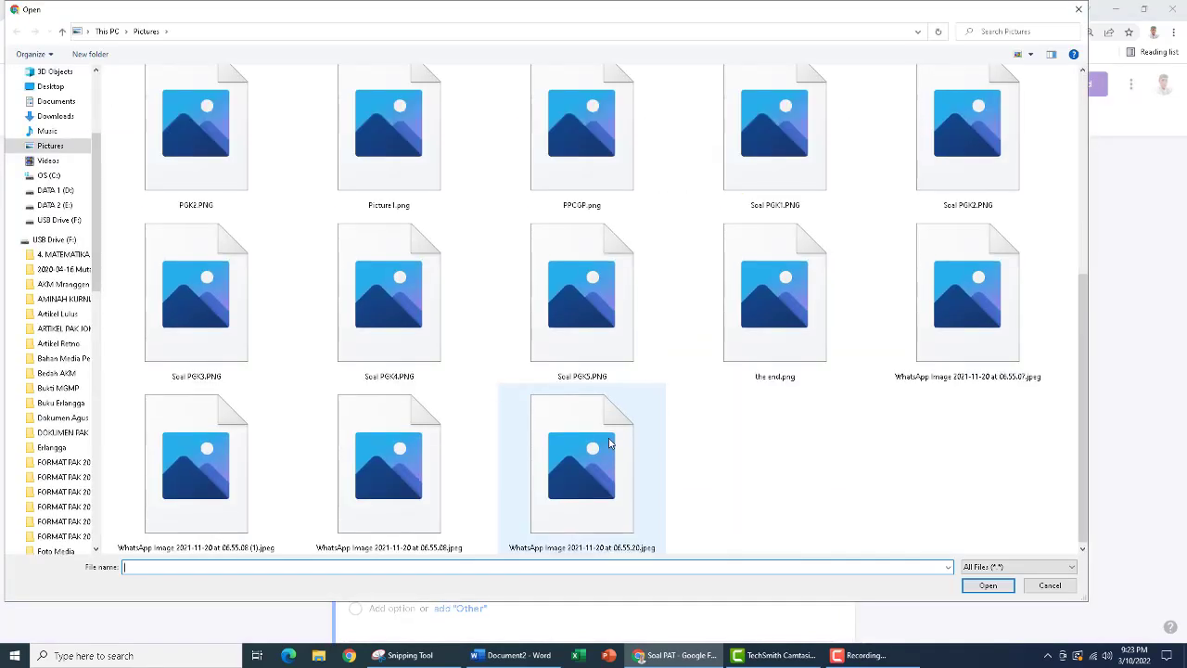
{"action": "left_click", "coordinate": [973, 152]}
{"action": "left_click", "coordinate": [1000, 590]}
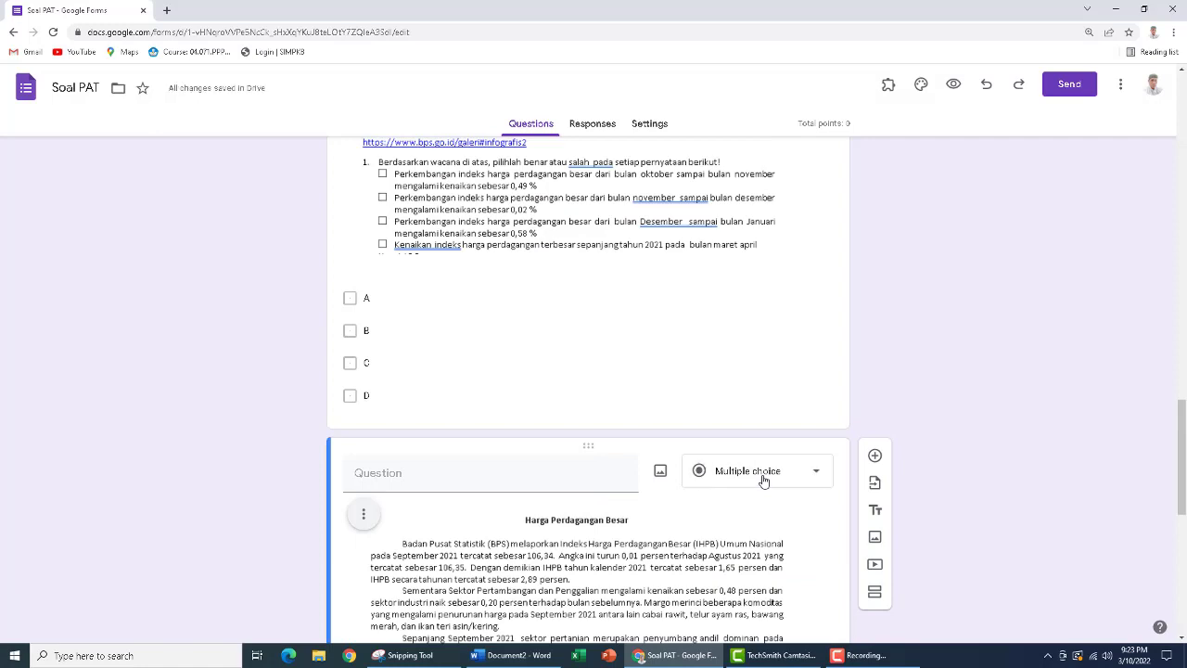
Change the question with the Soal PGK2 image to Checkboxes and give it the options A, B, C and D
{"action": "left_click", "coordinate": [763, 480]}
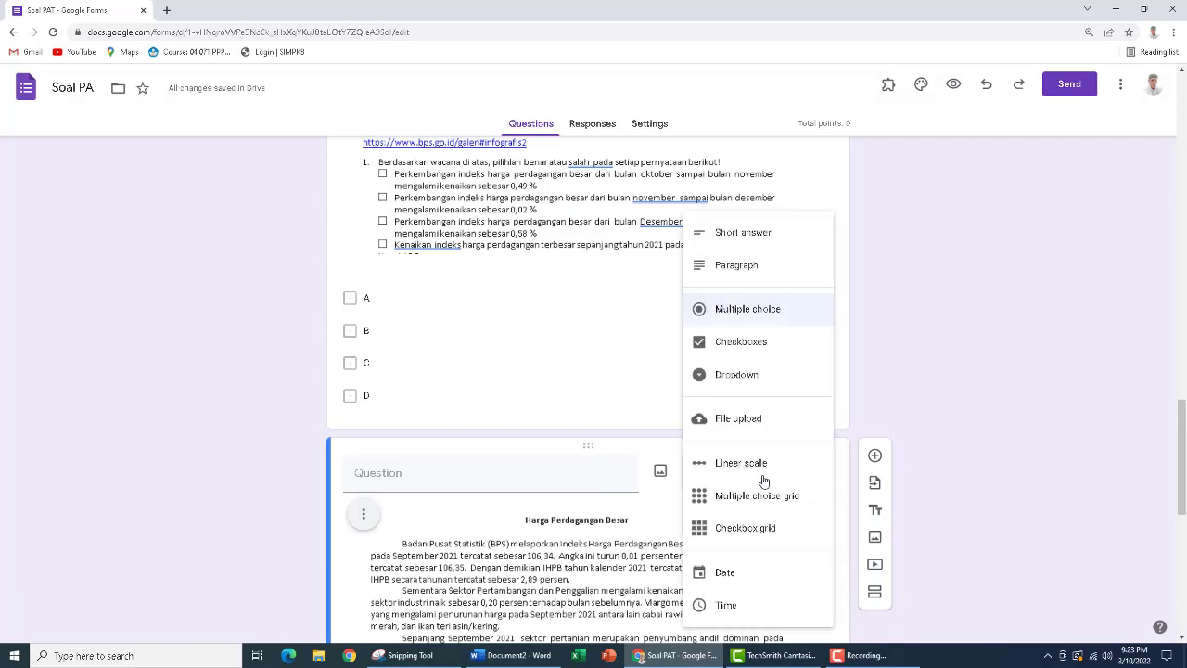
{"action": "left_click", "coordinate": [731, 350]}
{"action": "scroll", "coordinate": [538, 432], "scroll_direction": "down", "scroll_amount": 8}
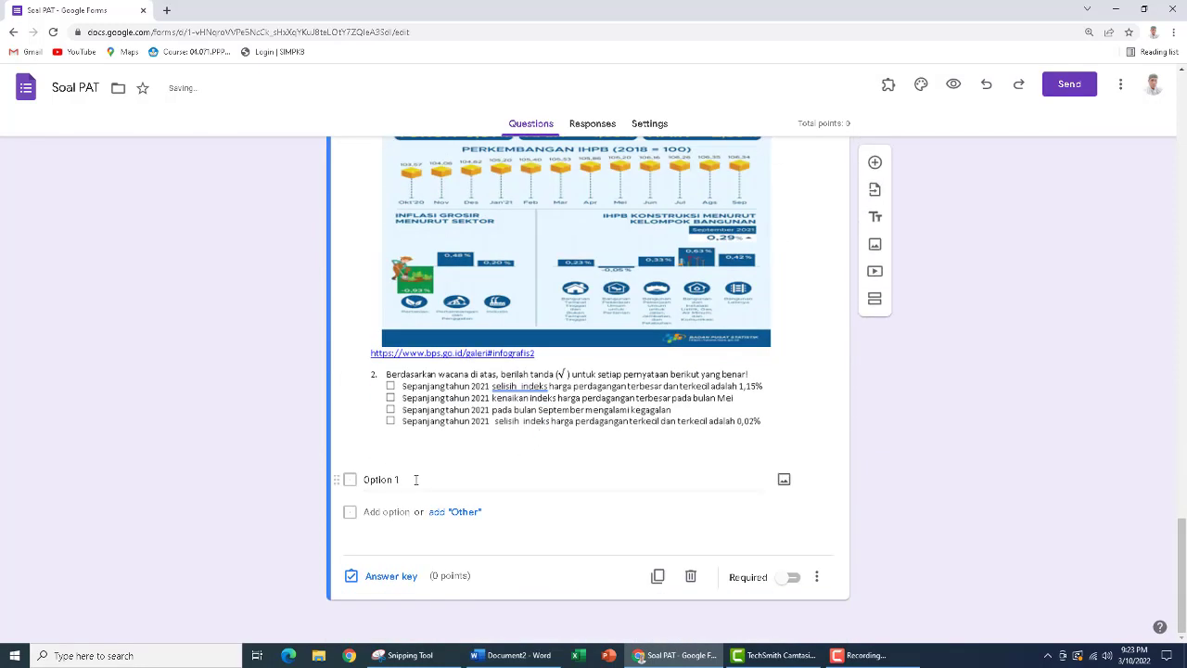
{"action": "left_click", "coordinate": [406, 480]}
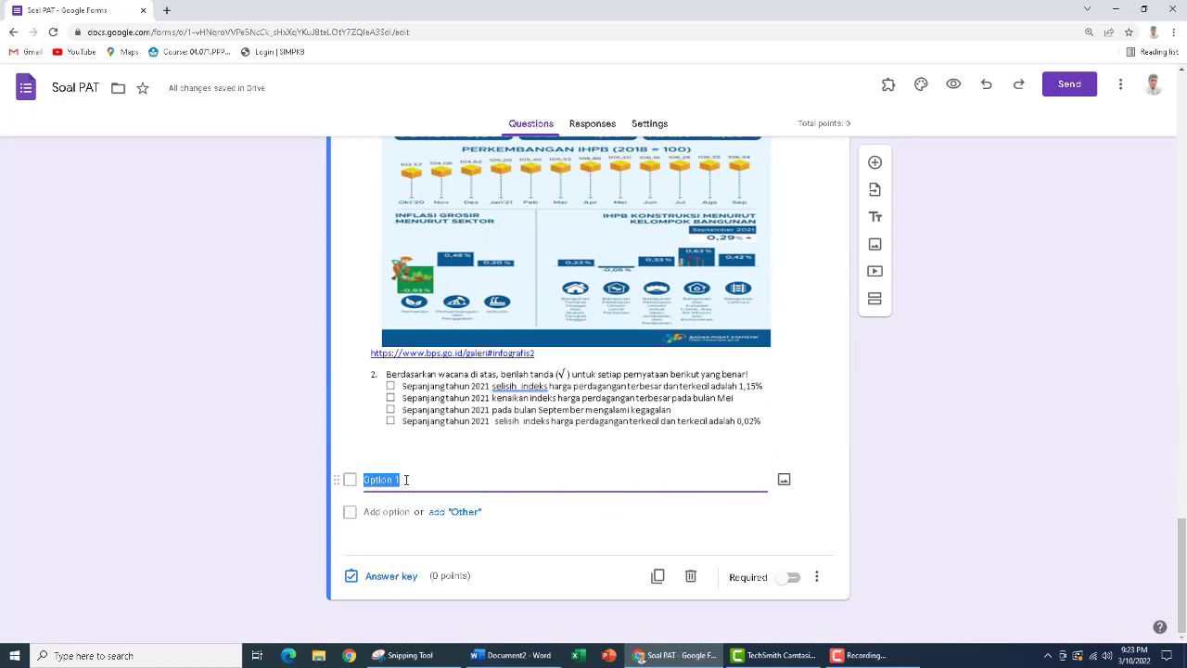
{"action": "type", "text": "A"}
{"action": "key", "text": "Return"}
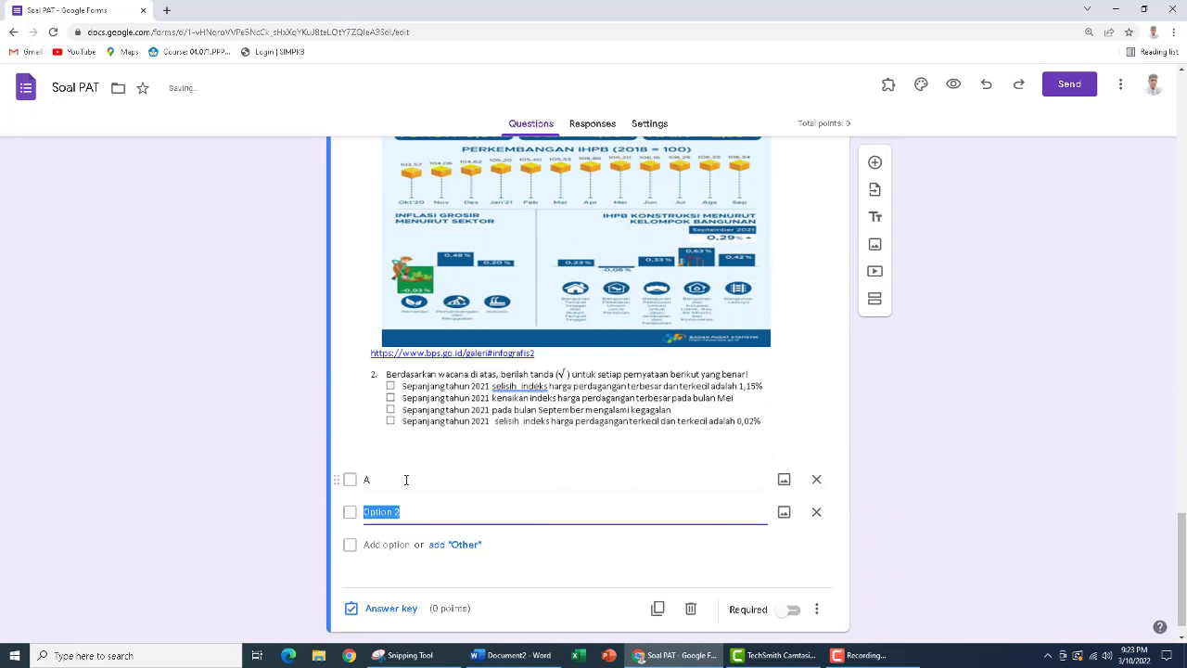
{"action": "type", "text": "B"}
{"action": "key", "text": "Return"}
{"action": "type", "text": "C"}
{"action": "key", "text": "Return"}
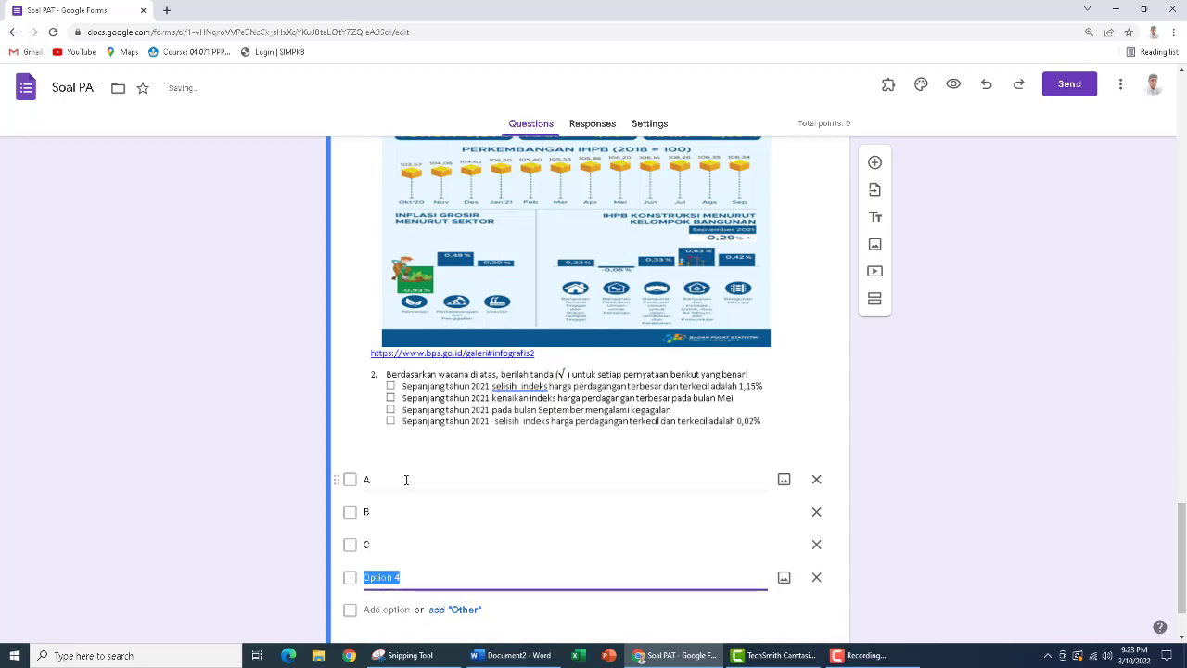
{"action": "type", "text": "D"}
Add a new question below the Soal PGK2 question and insert Soal PGK3.PNG from the Pictures folder as its image
{"action": "left_click", "coordinate": [878, 164]}
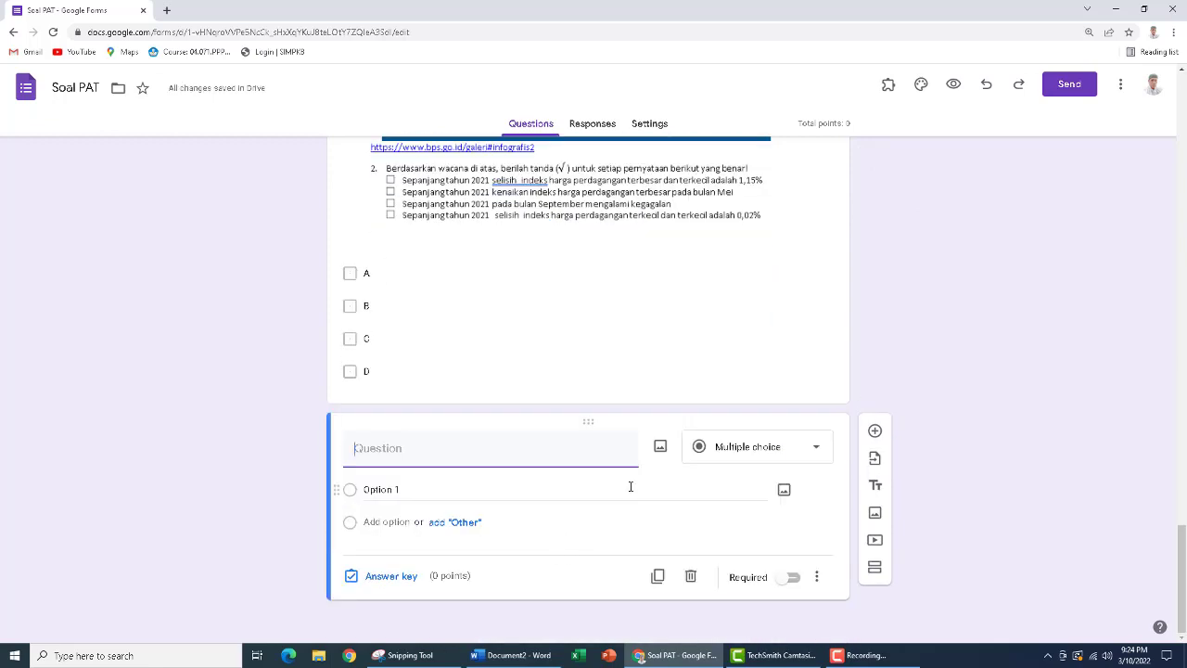
{"action": "left_click", "coordinate": [658, 446]}
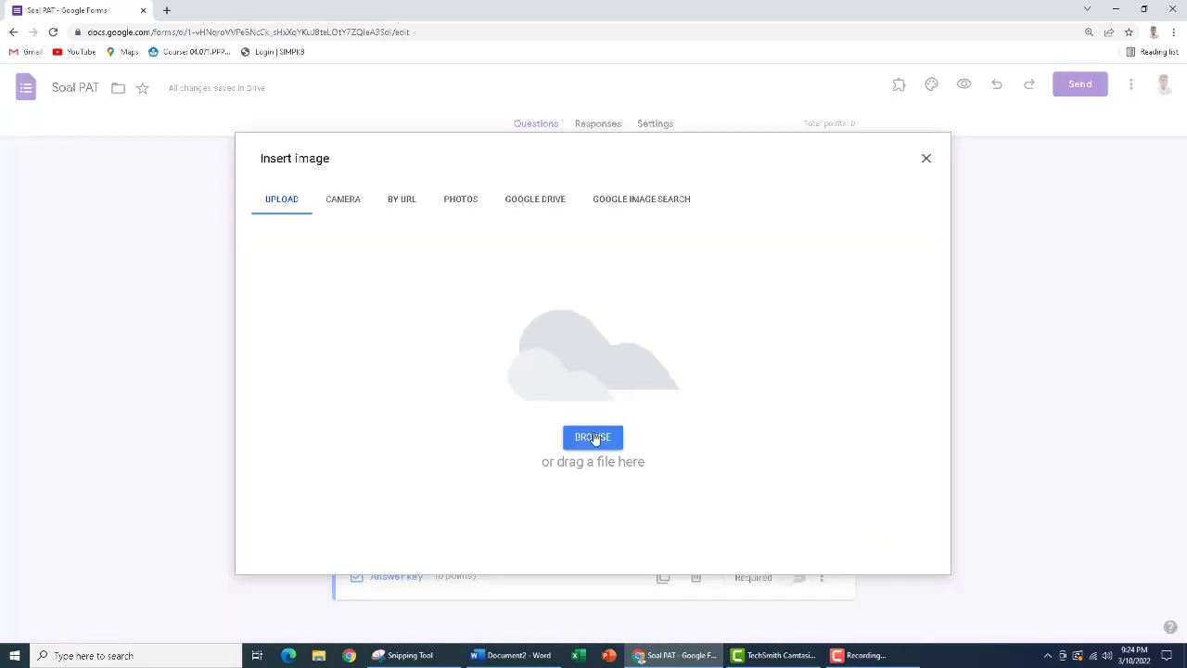
{"action": "left_click", "coordinate": [594, 437]}
{"action": "scroll", "coordinate": [612, 431], "scroll_direction": "down", "scroll_amount": 5}
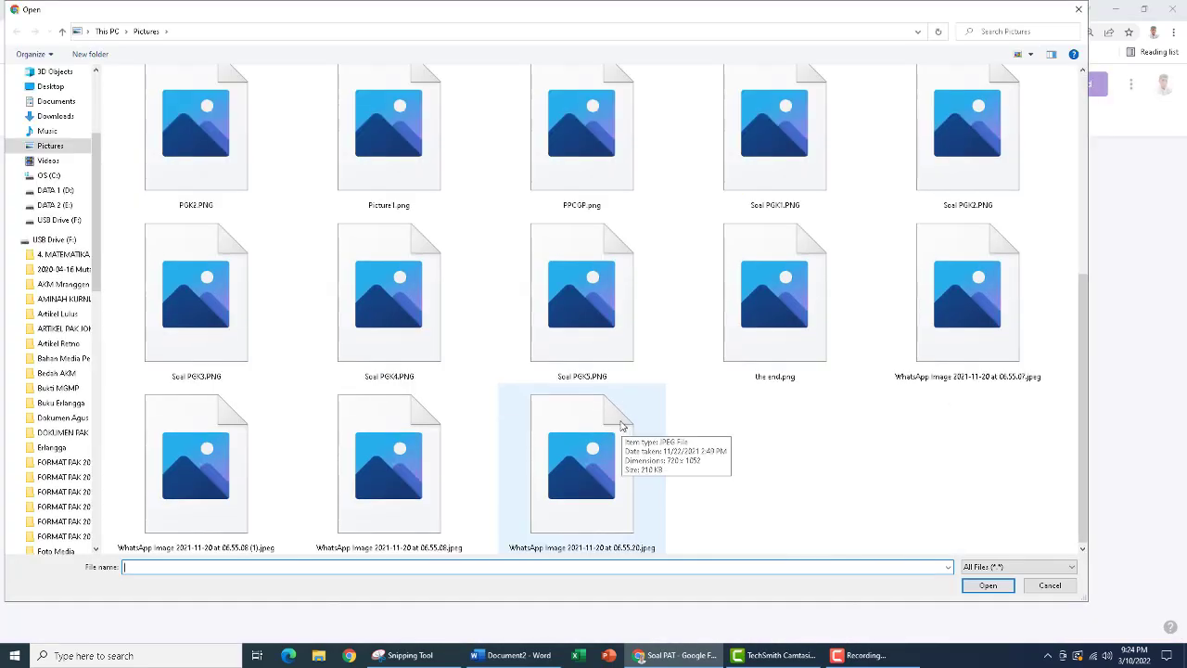
{"action": "left_click", "coordinate": [227, 315]}
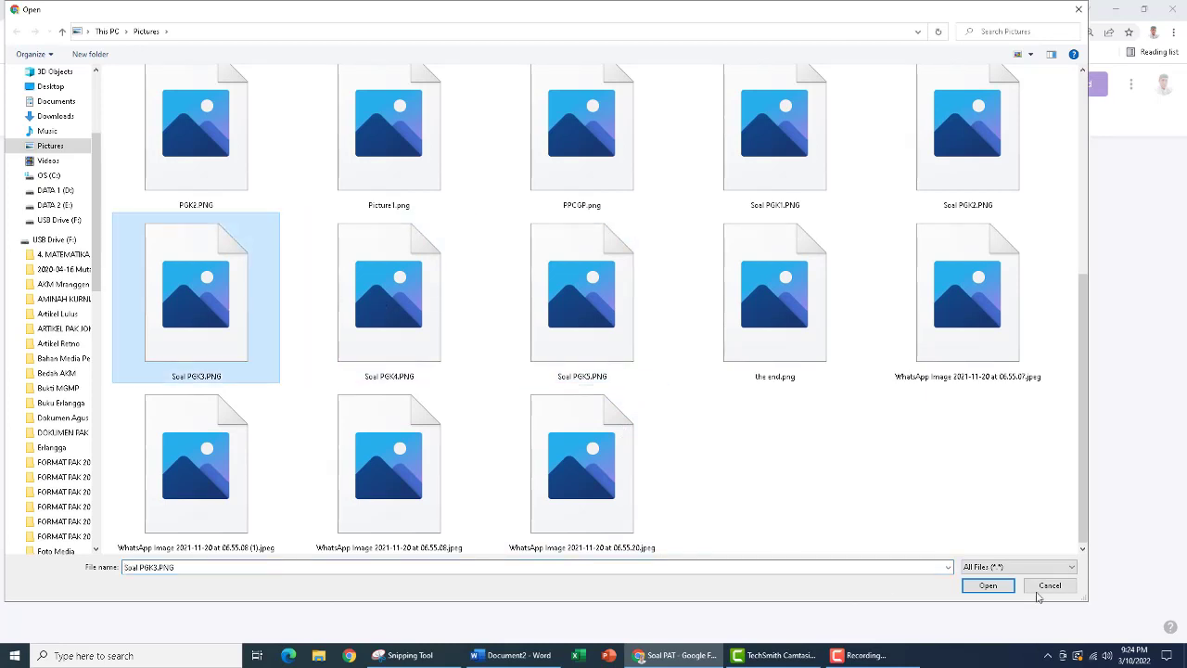
{"action": "left_click", "coordinate": [997, 585]}
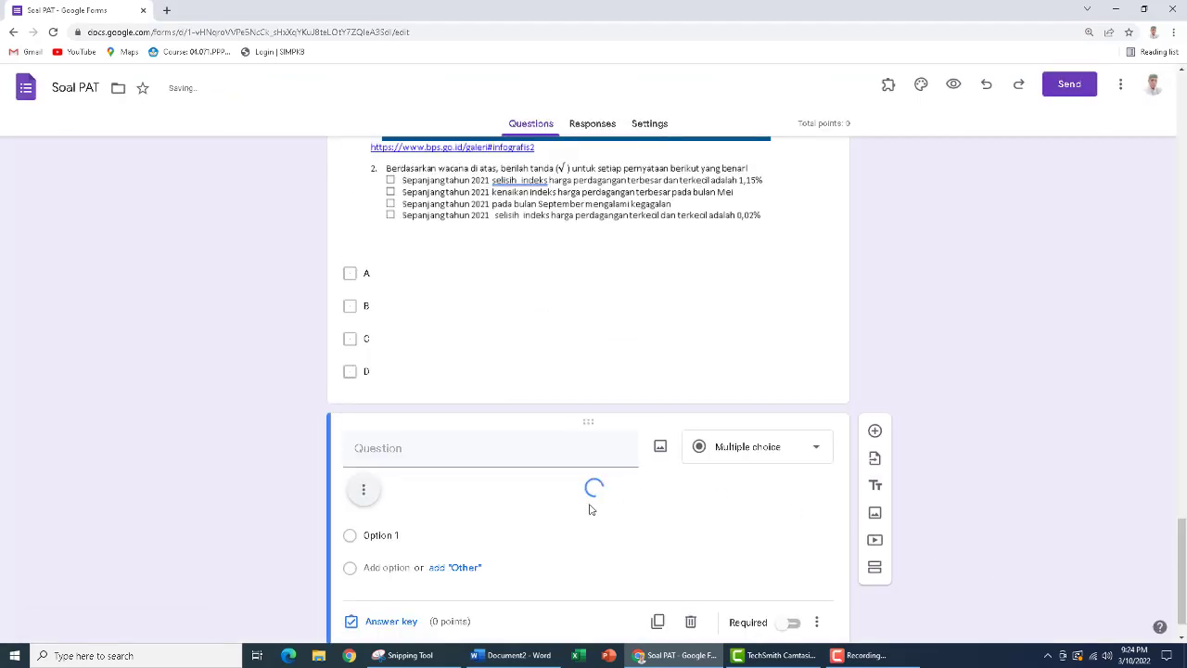
Set the question with the Soal PGK3 image to Checkboxes with the answer options A, B, C and D
{"action": "left_click", "coordinate": [783, 454]}
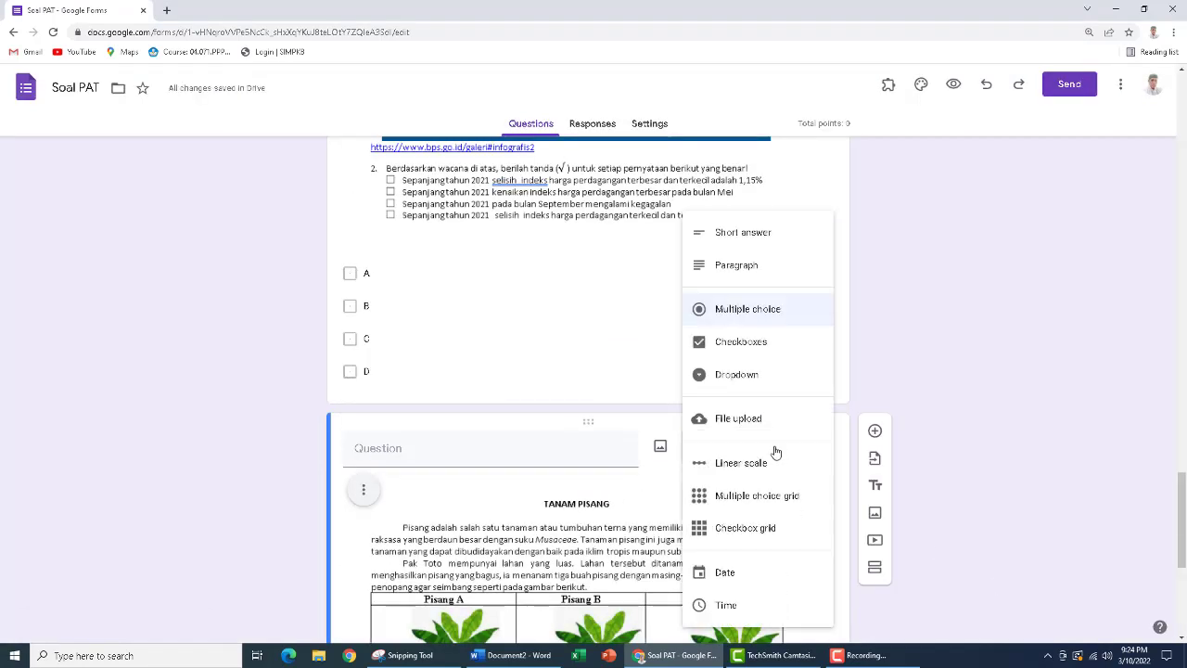
{"action": "left_click", "coordinate": [739, 342]}
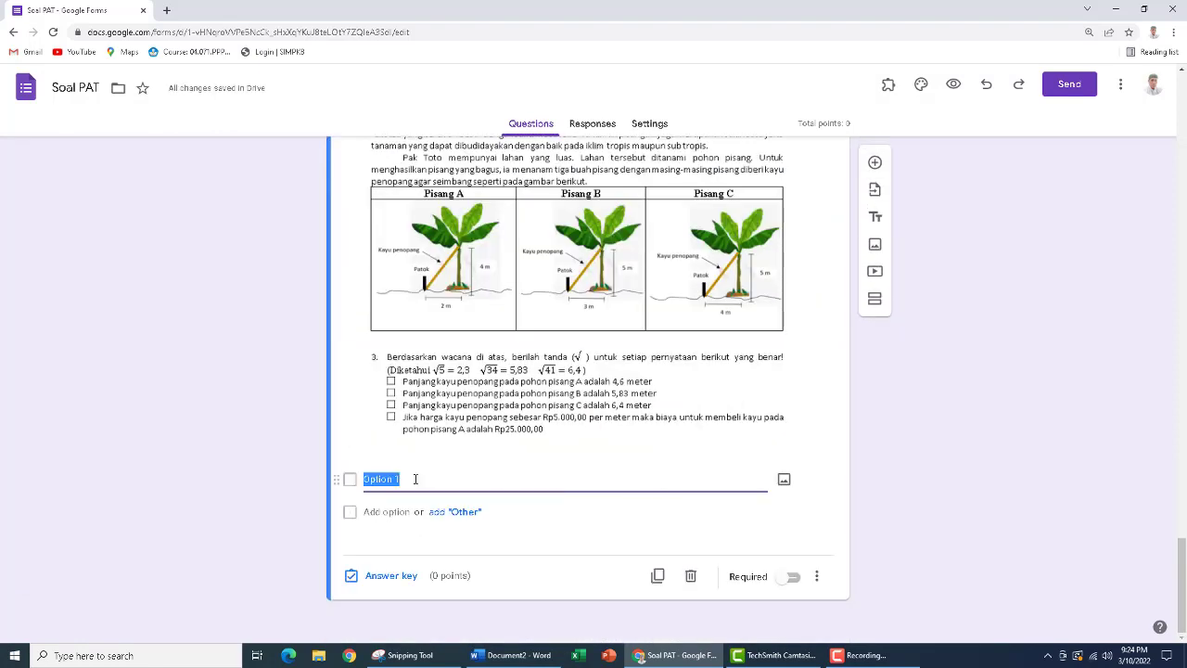
{"action": "type", "text": "A"}
{"action": "key", "text": "Return"}
{"action": "type", "text": "B"}
{"action": "key", "text": "Return"}
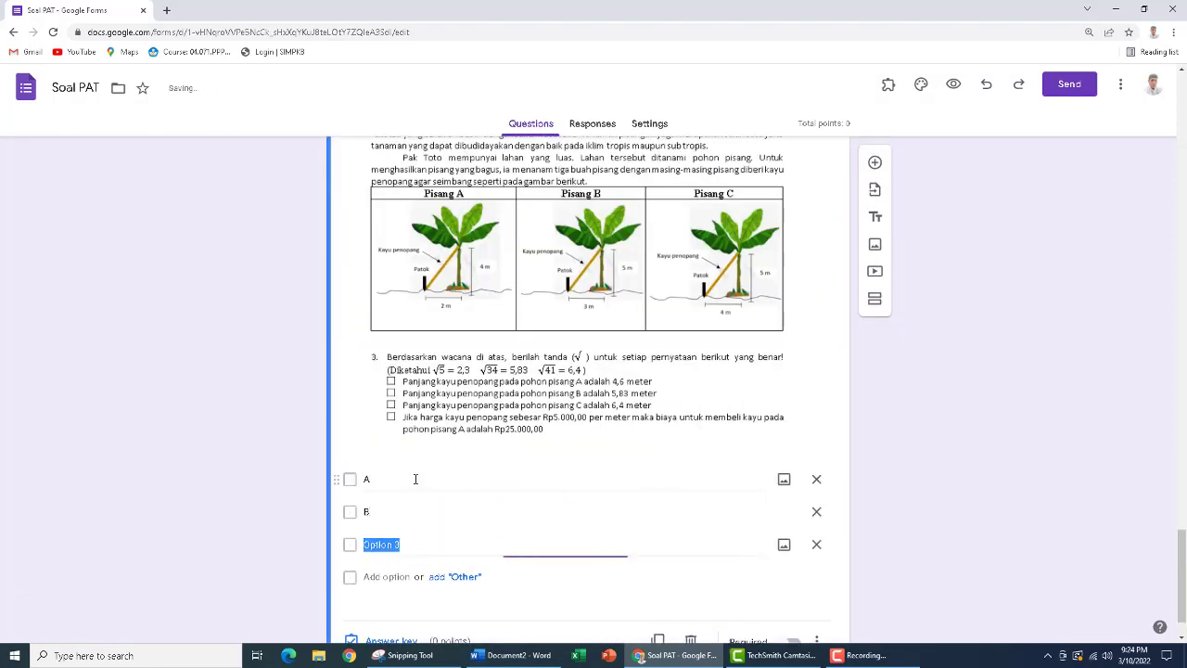
{"action": "type", "text": "C"}
{"action": "key", "text": "Return"}
{"action": "type", "text": "D"}
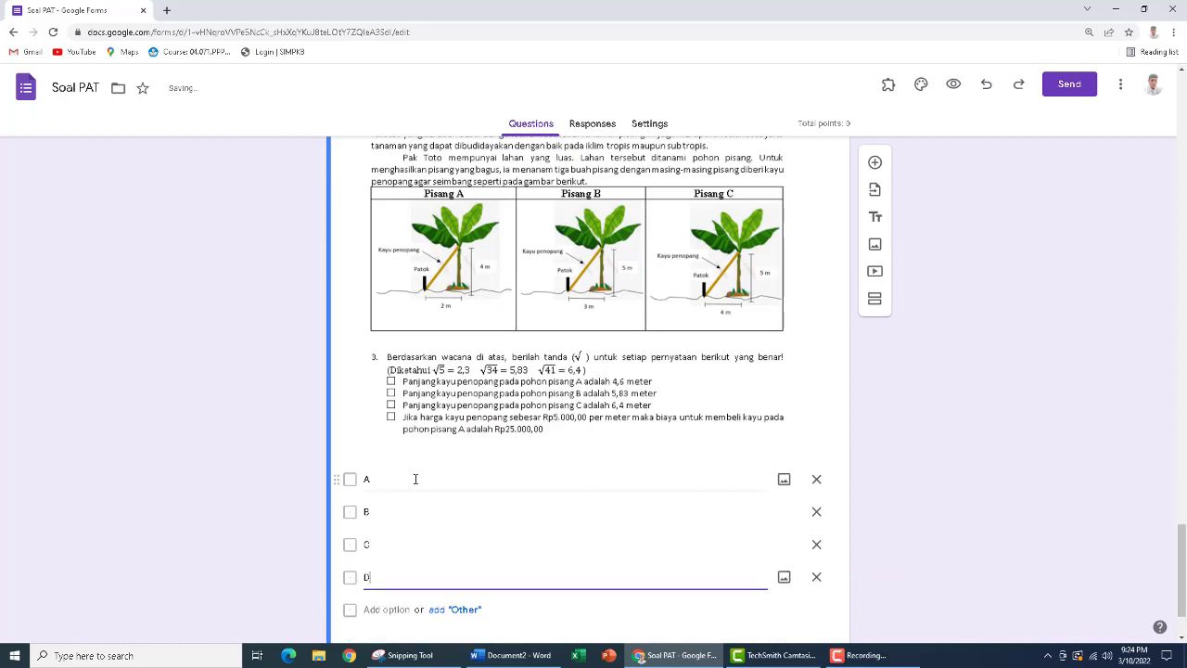
Add another question below the Soal PGK3 question and insert Soal PGK4.PNG from Pictures as its image
{"action": "left_click", "coordinate": [875, 162]}
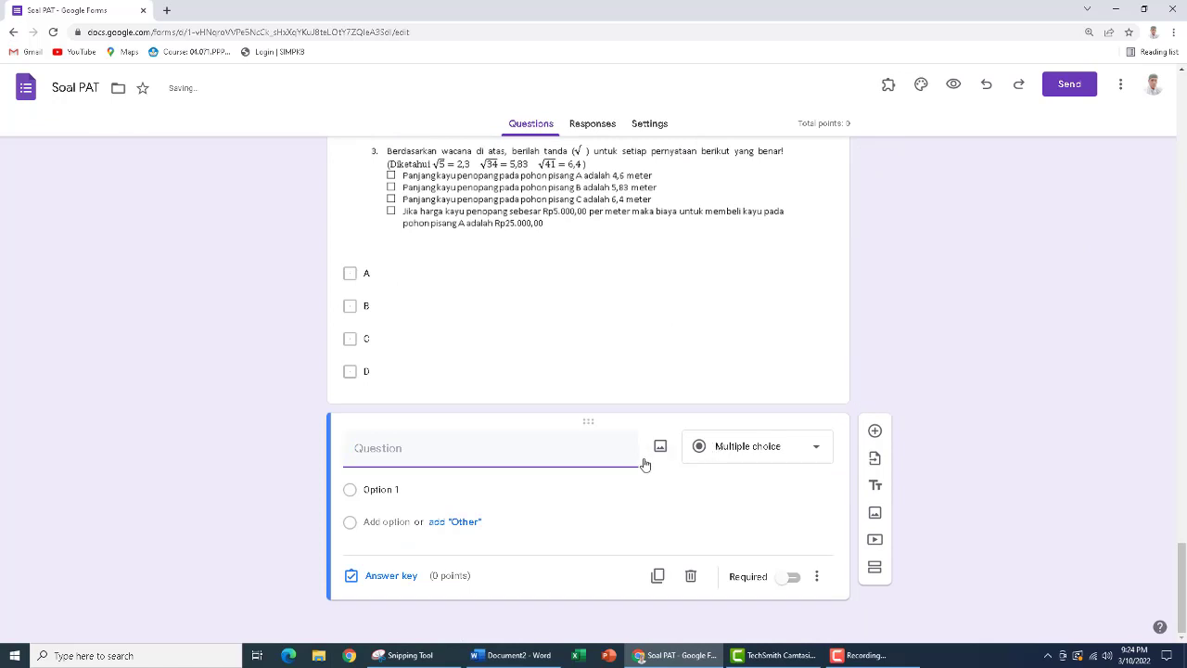
{"action": "left_click", "coordinate": [660, 449]}
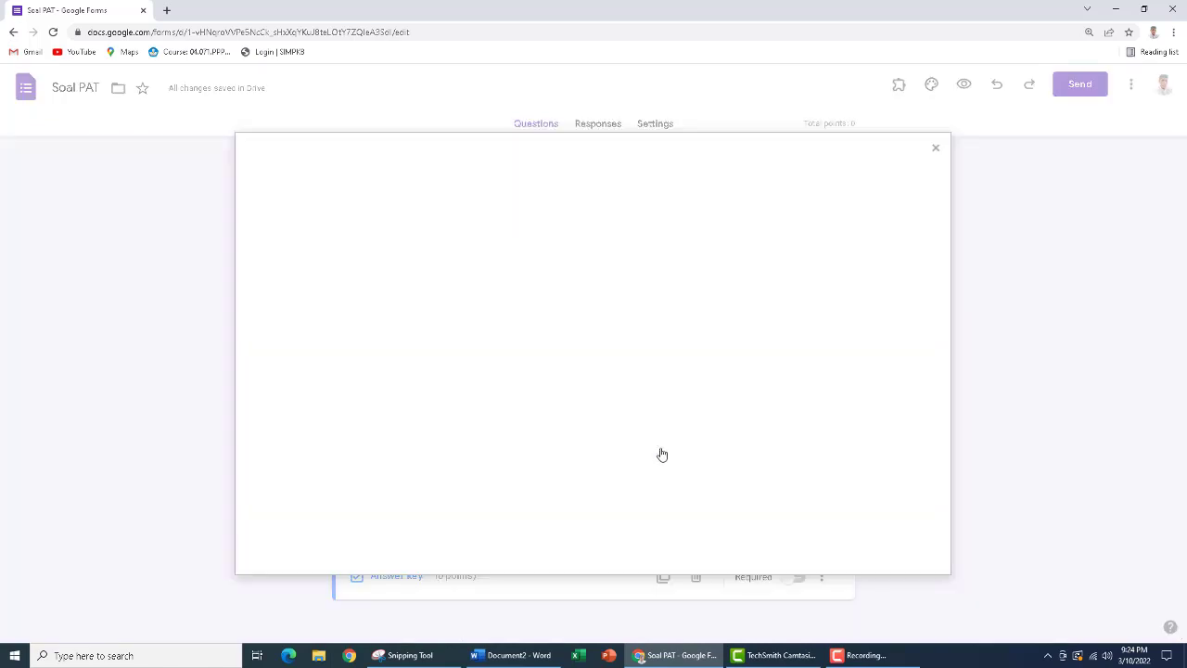
{"action": "left_click", "coordinate": [588, 434]}
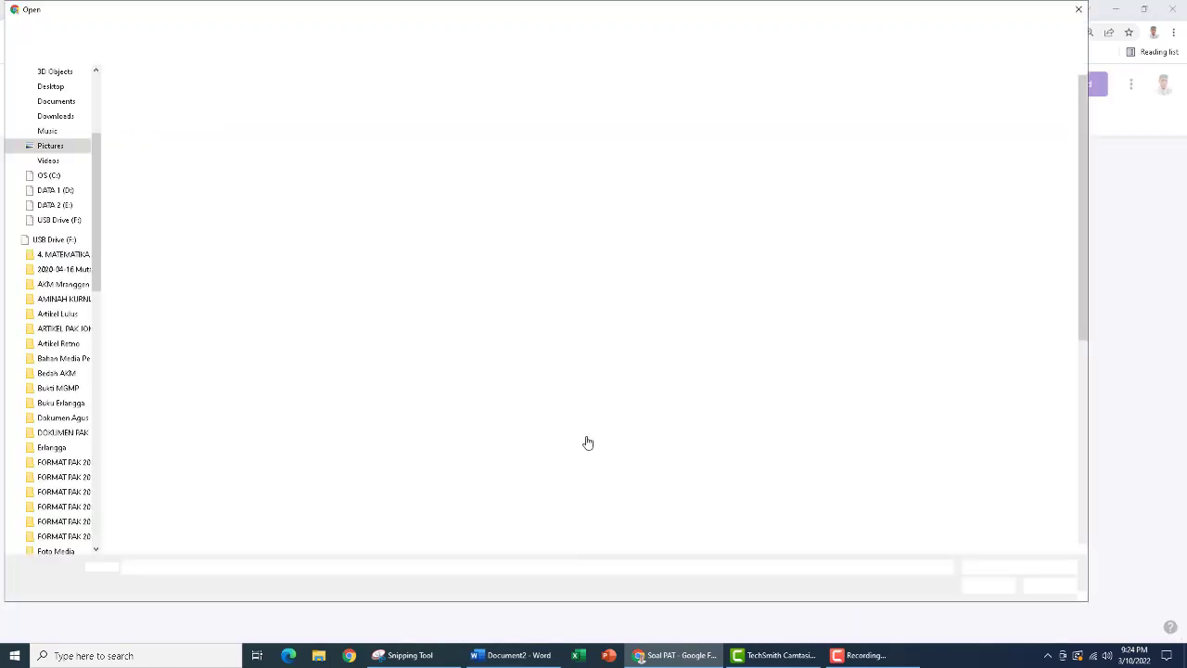
{"action": "left_click_drag", "start_coordinate": [1086, 162], "coordinate": [996, 360]}
{"action": "left_click", "coordinate": [363, 306]}
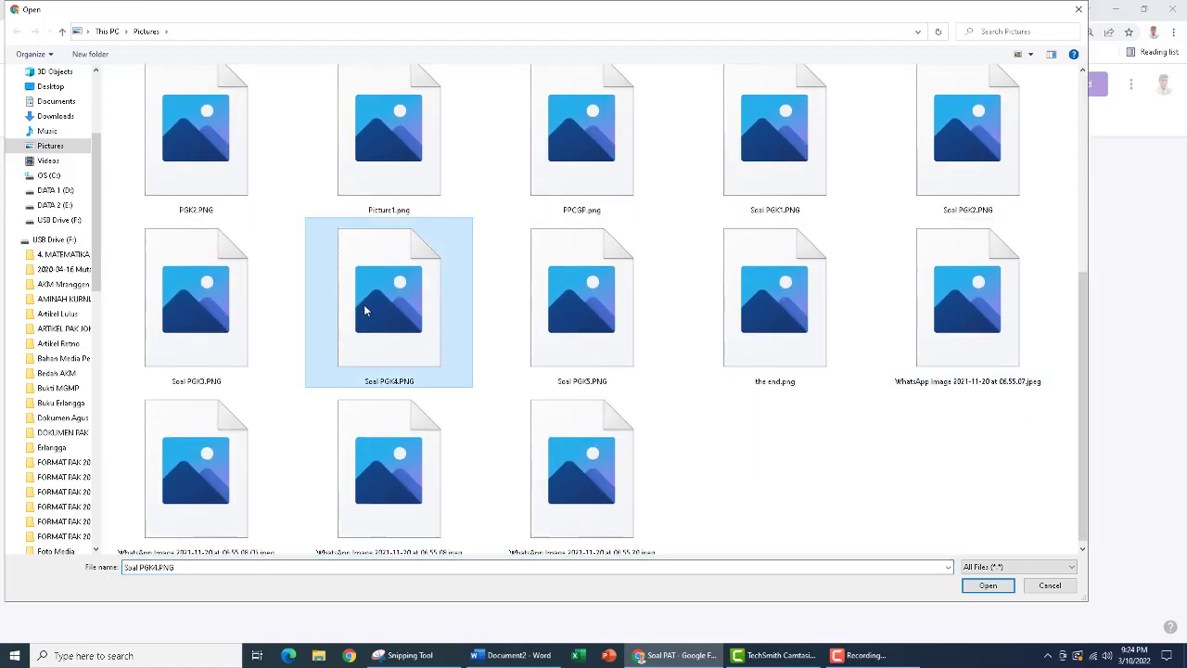
{"action": "left_click", "coordinate": [989, 585]}
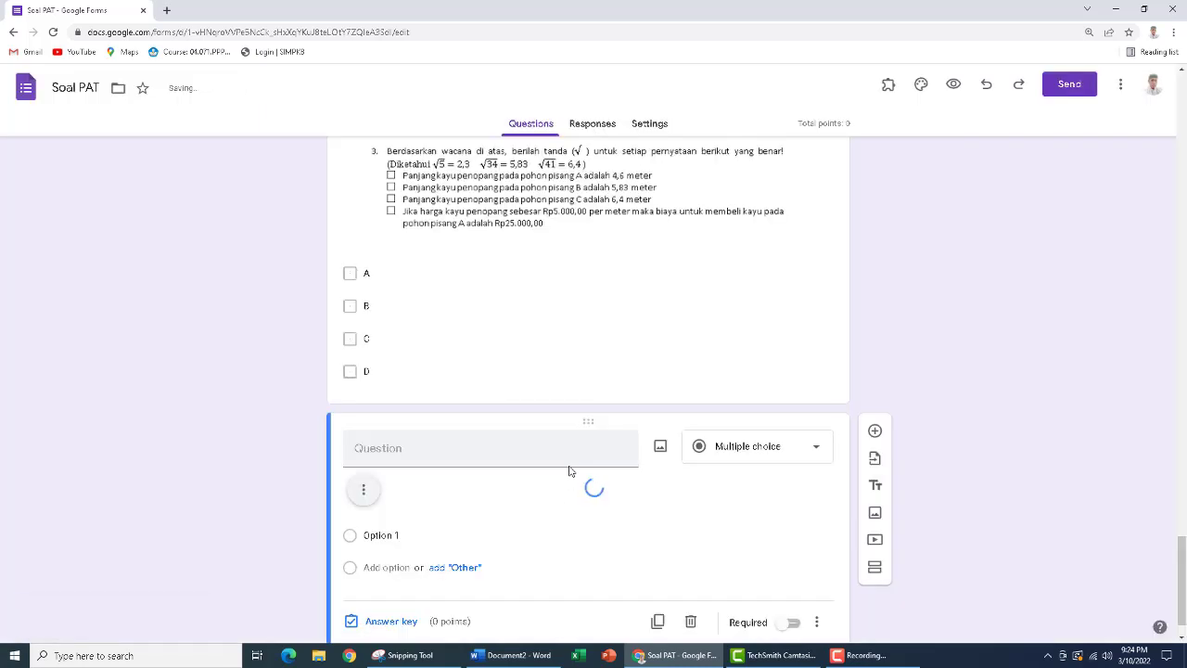
Make the question with the Soal PGK4 image a Checkboxes question with the options A, B, C and D
{"action": "left_click", "coordinate": [734, 400]}
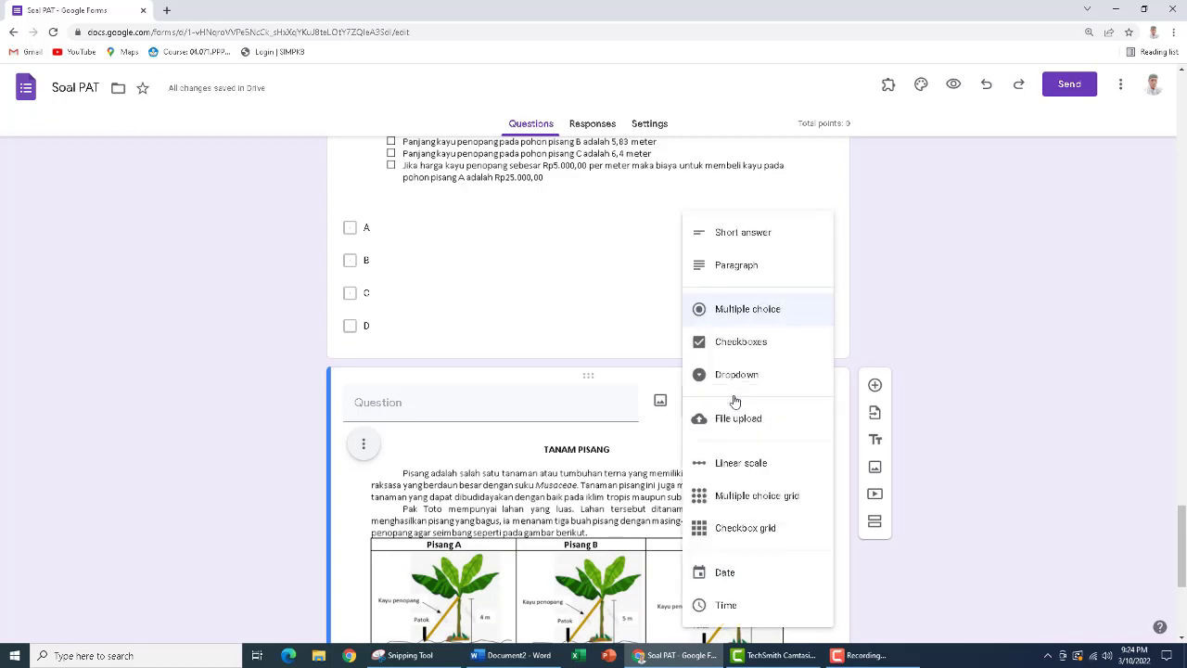
{"action": "left_click", "coordinate": [719, 342]}
{"action": "scroll", "coordinate": [505, 467], "scroll_direction": "down", "scroll_amount": 3}
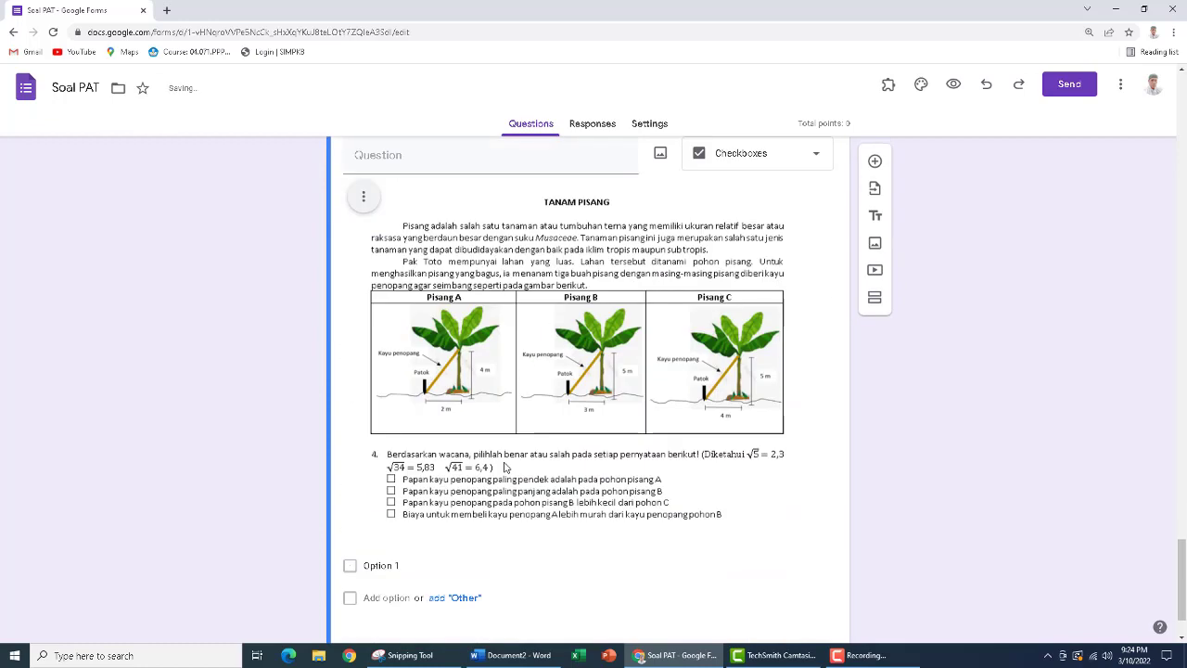
{"action": "left_click", "coordinate": [401, 566]}
{"action": "type", "text": "A"}
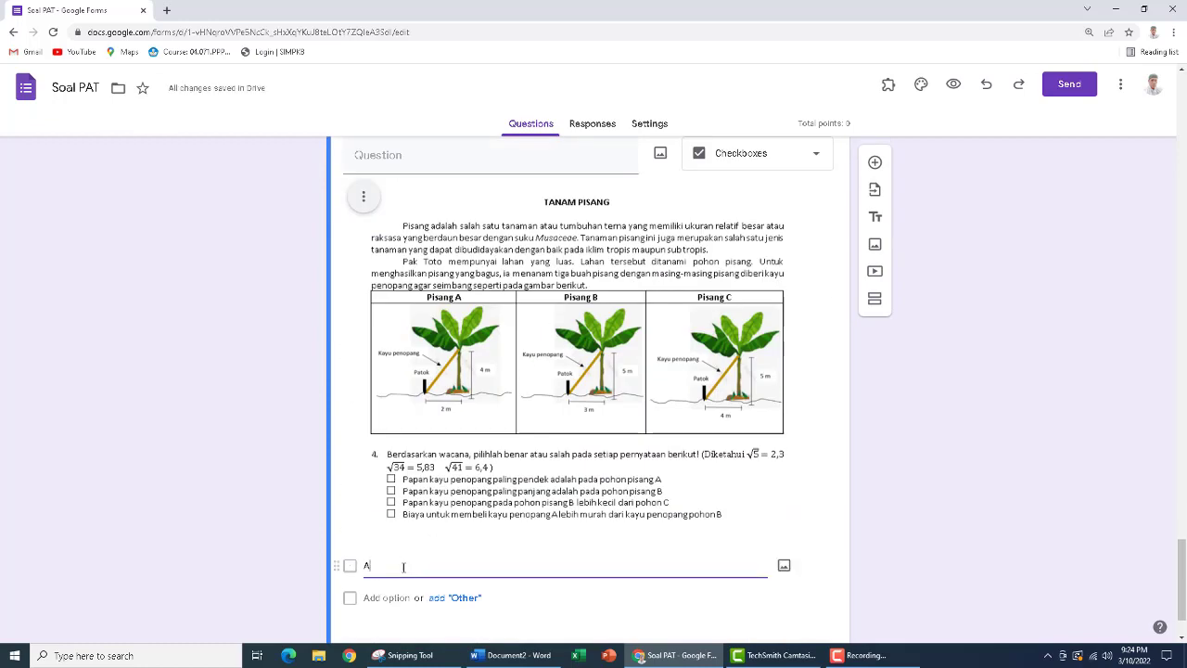
{"action": "key", "text": "Return"}
{"action": "type", "text": "B"}
{"action": "key", "text": "Return"}
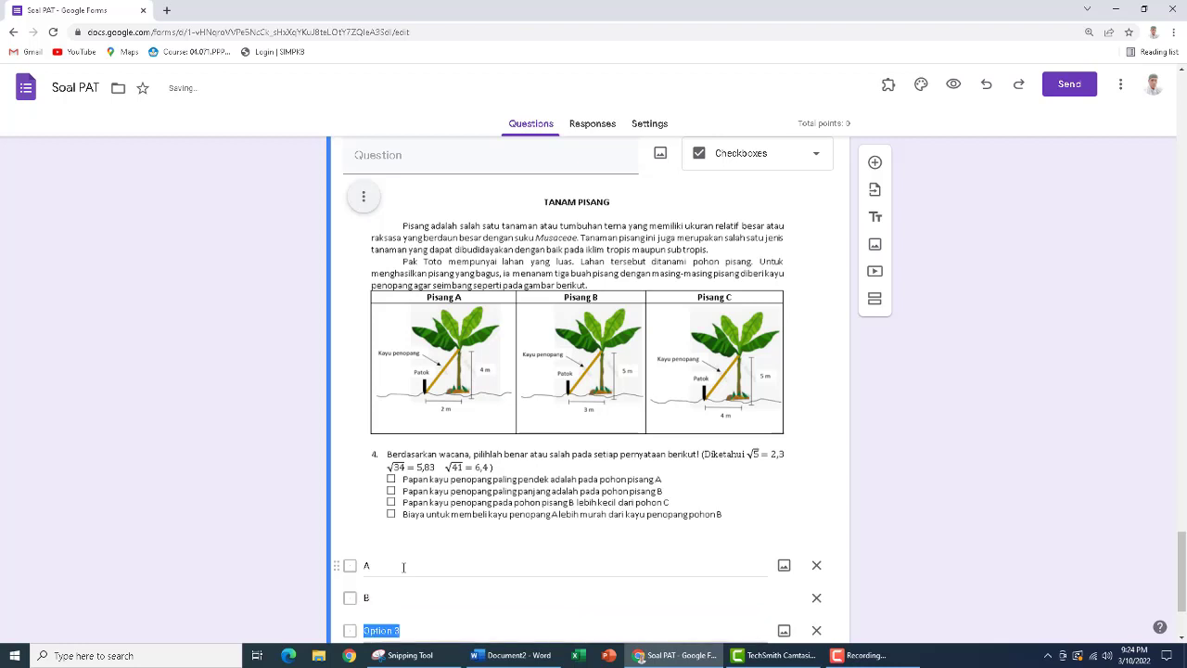
{"action": "type", "text": "C"}
{"action": "key", "text": "Return"}
{"action": "type", "text": "D"}
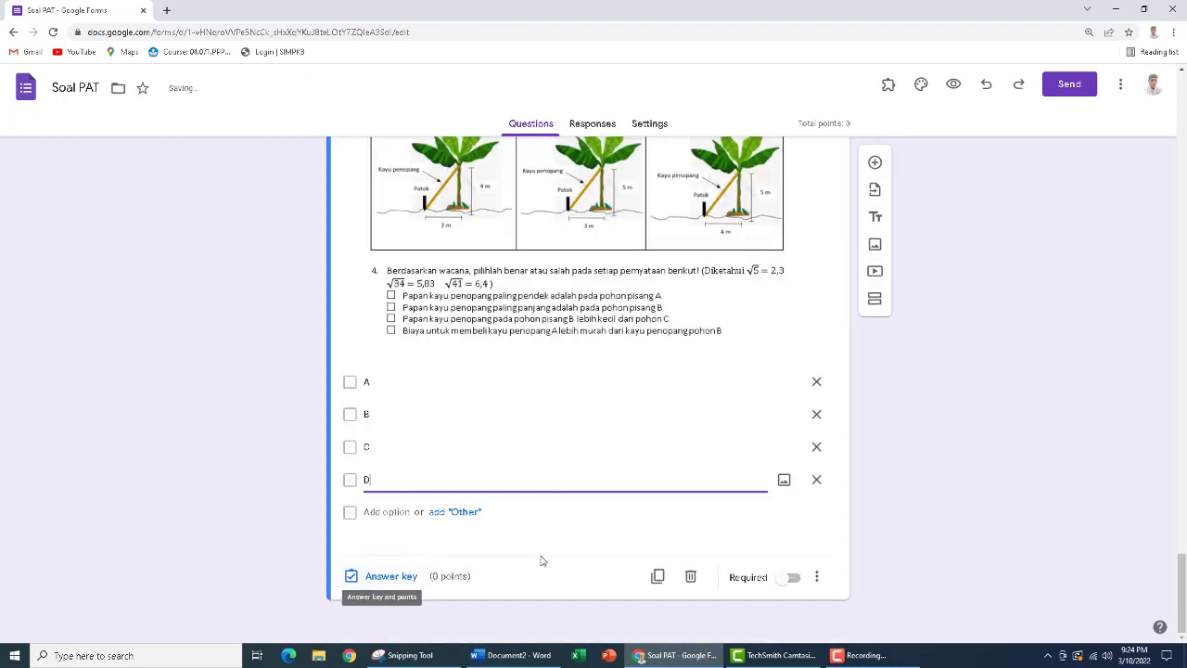
Add a fifth question to section 3, below the Soal PGK4 question, and insert Soal PGK5.PNG from Pictures into it
{"action": "left_click", "coordinate": [874, 162]}
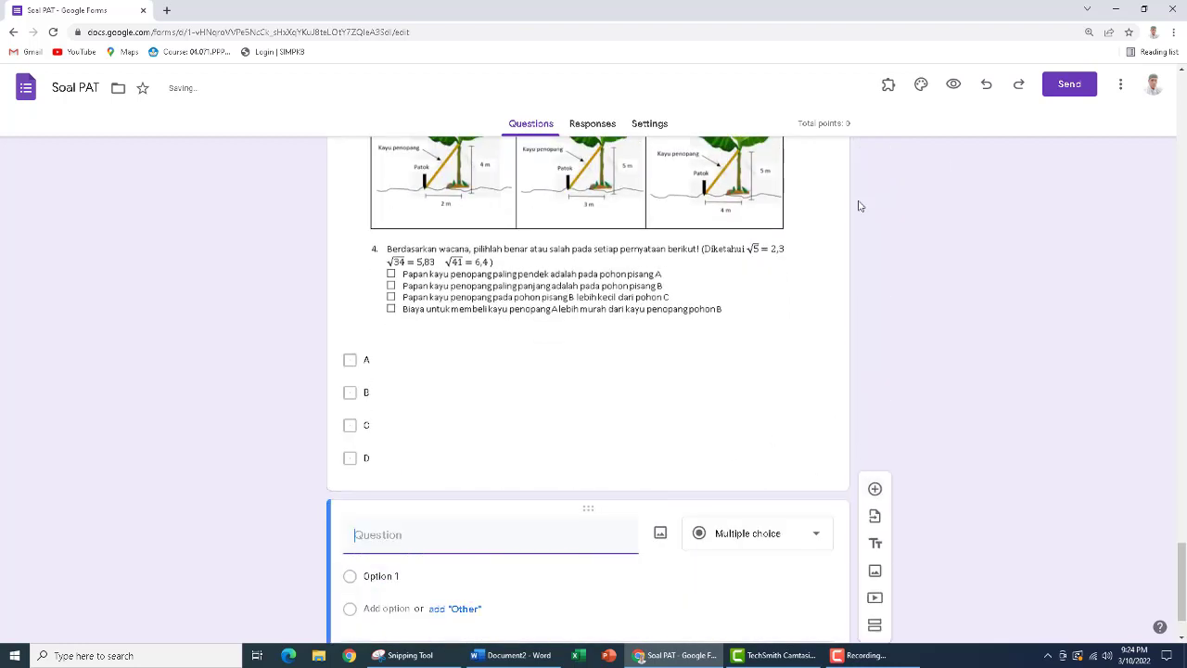
{"action": "left_click", "coordinate": [659, 532]}
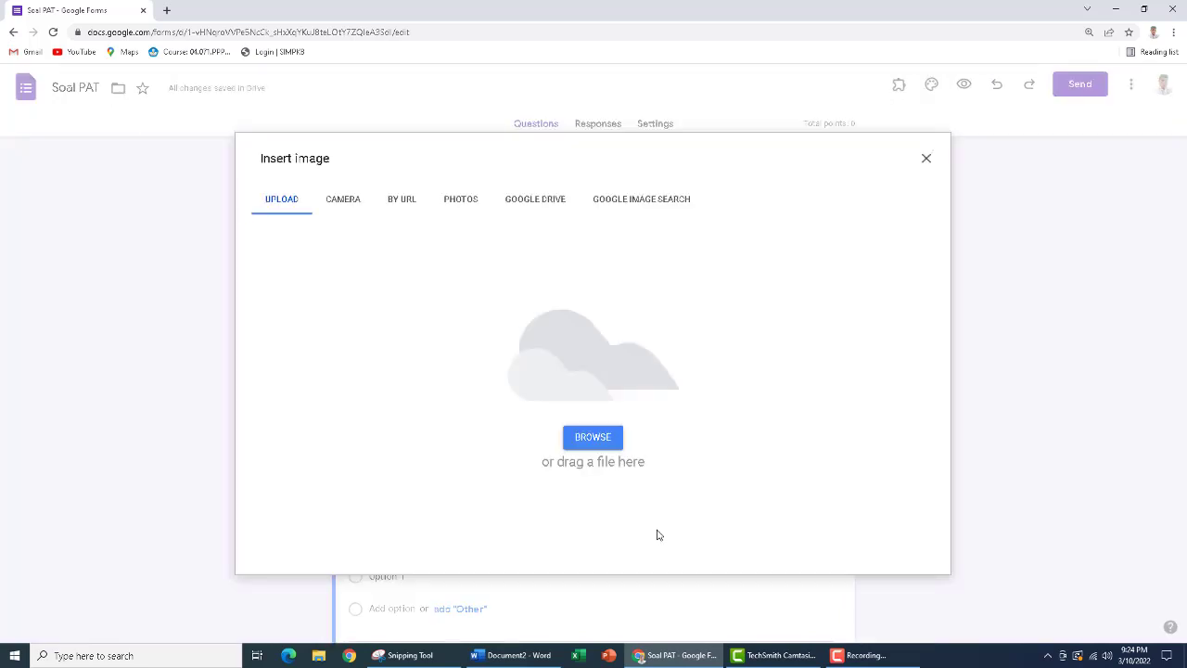
{"action": "left_click", "coordinate": [595, 447]}
{"action": "scroll", "coordinate": [596, 450], "scroll_direction": "down", "scroll_amount": 5}
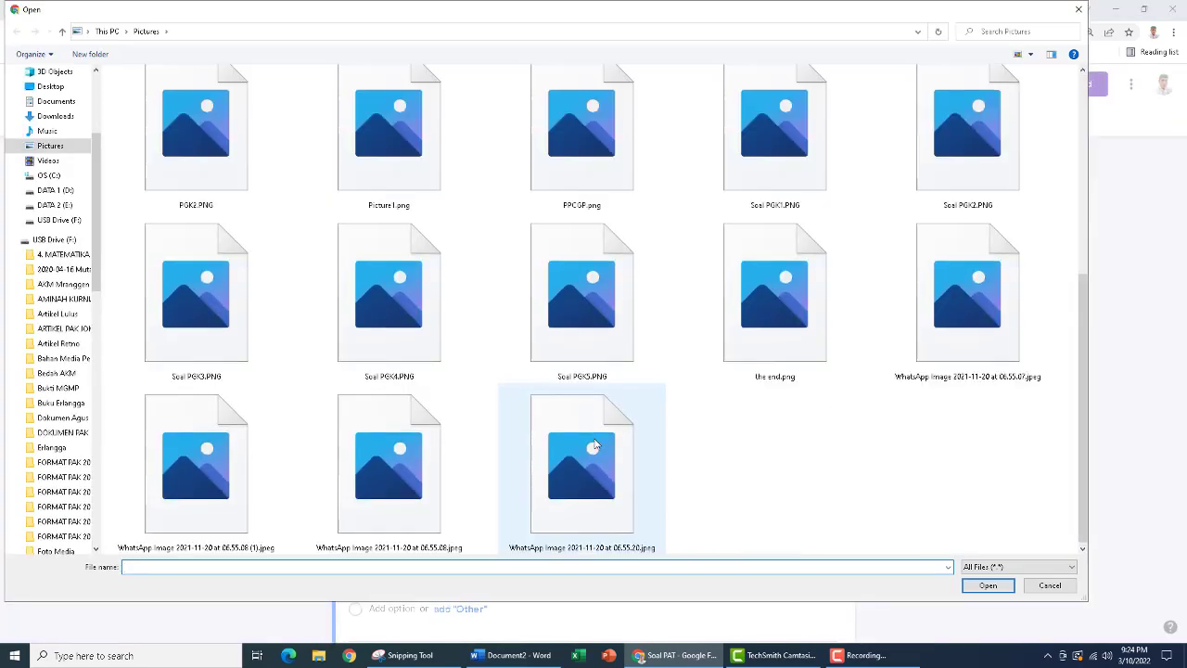
{"action": "left_click", "coordinate": [594, 332]}
{"action": "left_click", "coordinate": [986, 585]}
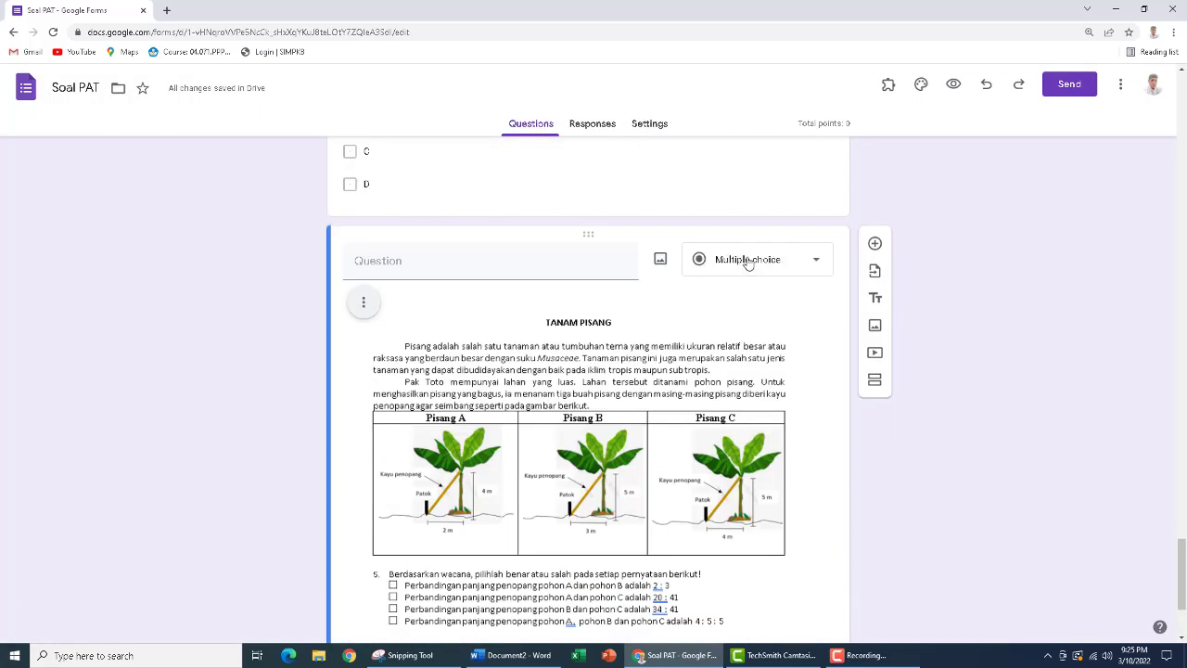
Change the type of the question with the Soal PGK5 image to Checkboxes and enter the options A, B, C and D
{"action": "left_click", "coordinate": [748, 263]}
{"action": "left_click", "coordinate": [753, 288]}
{"action": "scroll", "coordinate": [343, 380], "scroll_direction": "down", "scroll_amount": 2}
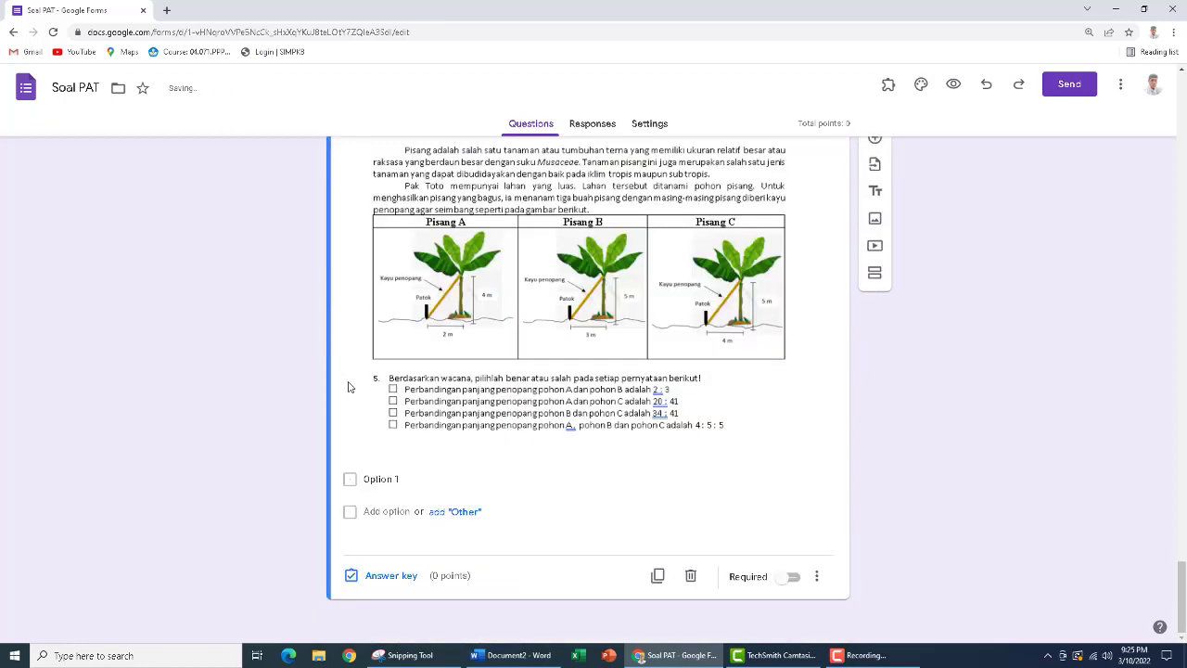
{"action": "left_click", "coordinate": [389, 479]}
{"action": "type", "text": "A"}
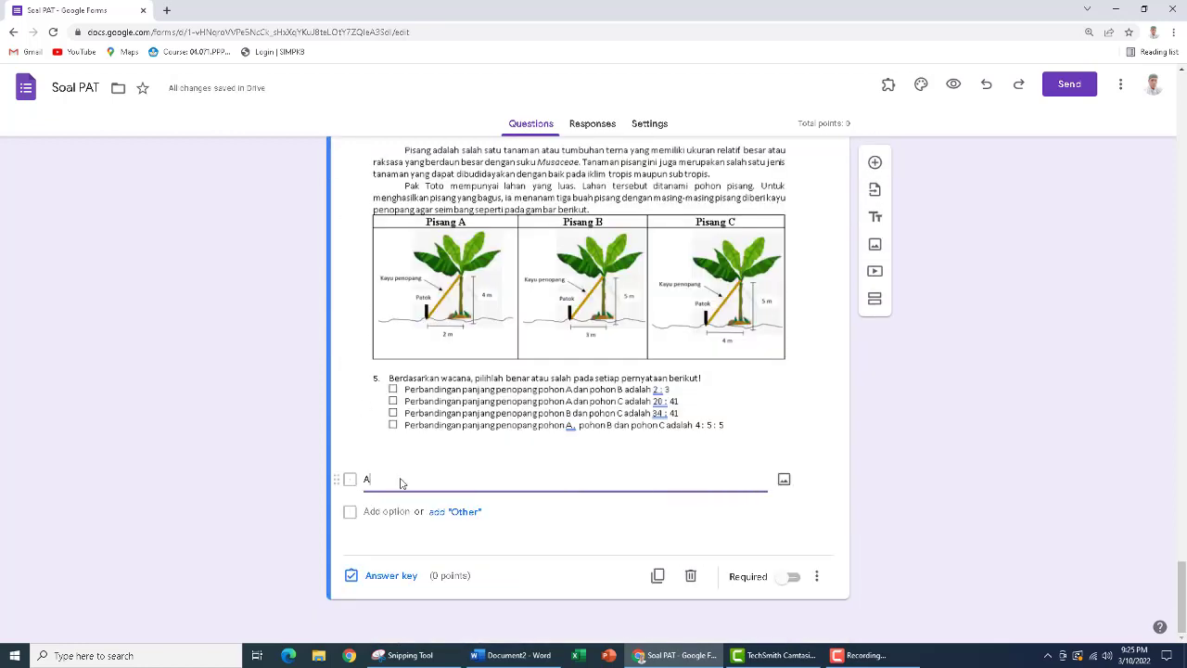
{"action": "key", "text": "Return"}
{"action": "type", "text": "B"}
{"action": "key", "text": "Return"}
{"action": "type", "text": "C"}
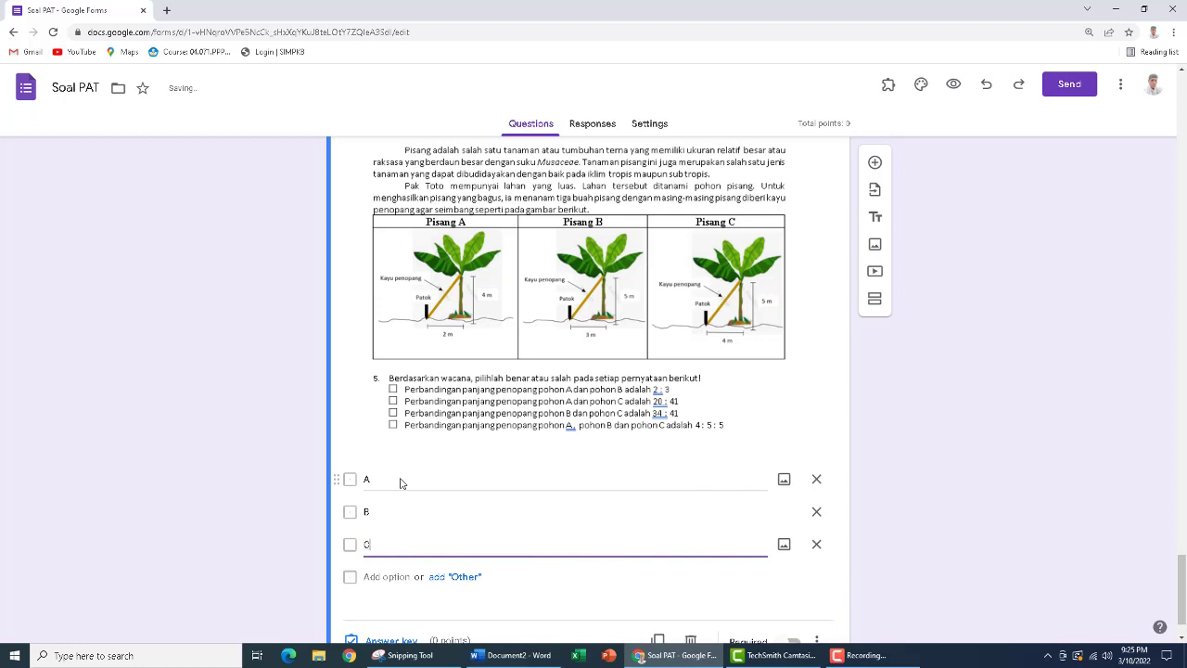
{"action": "key", "text": "Return"}
{"action": "type", "text": "D"}
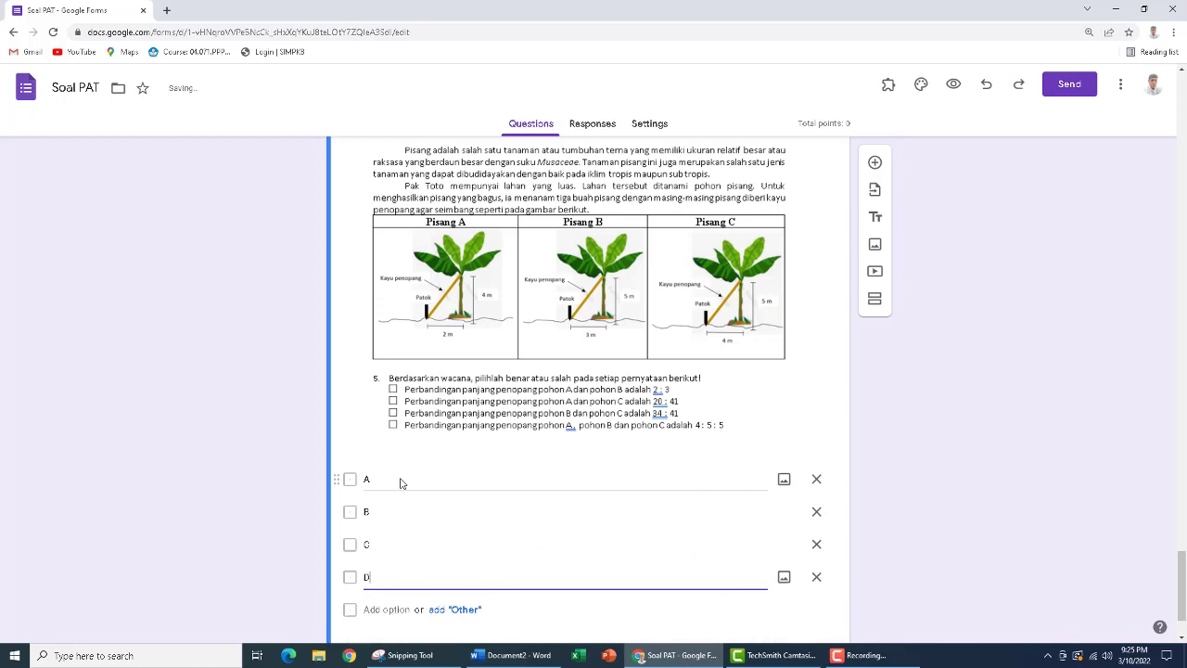
{"action": "left_click", "coordinate": [885, 465]}
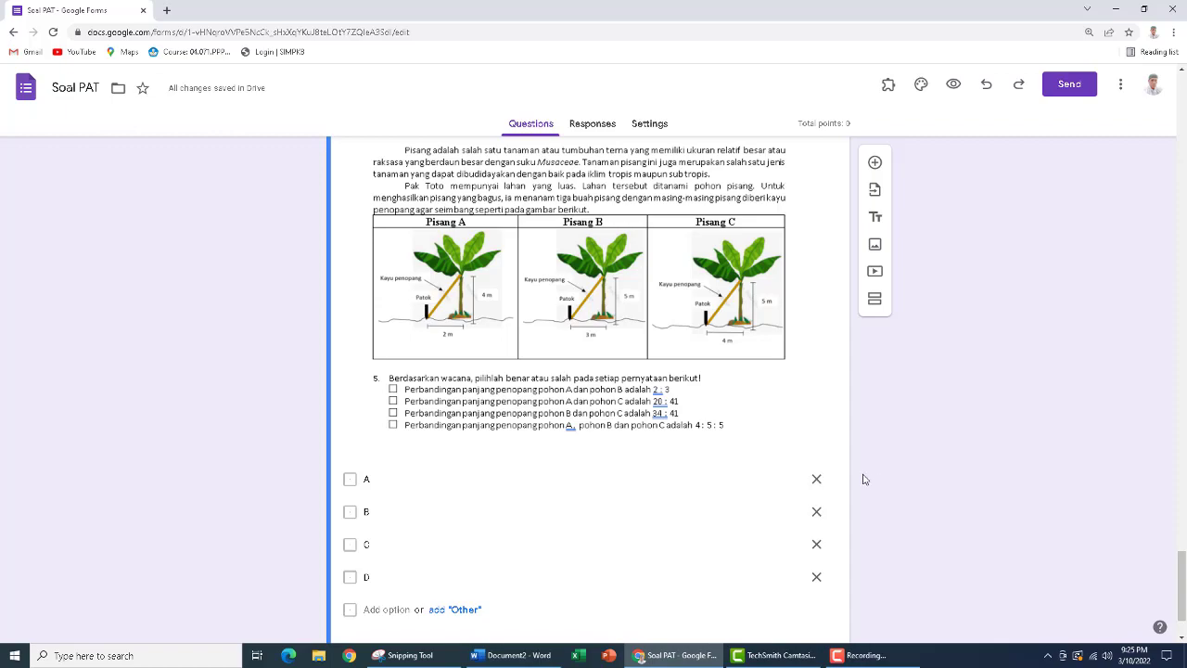
{"action": "scroll", "coordinate": [777, 390], "scroll_direction": "down", "scroll_amount": 7}
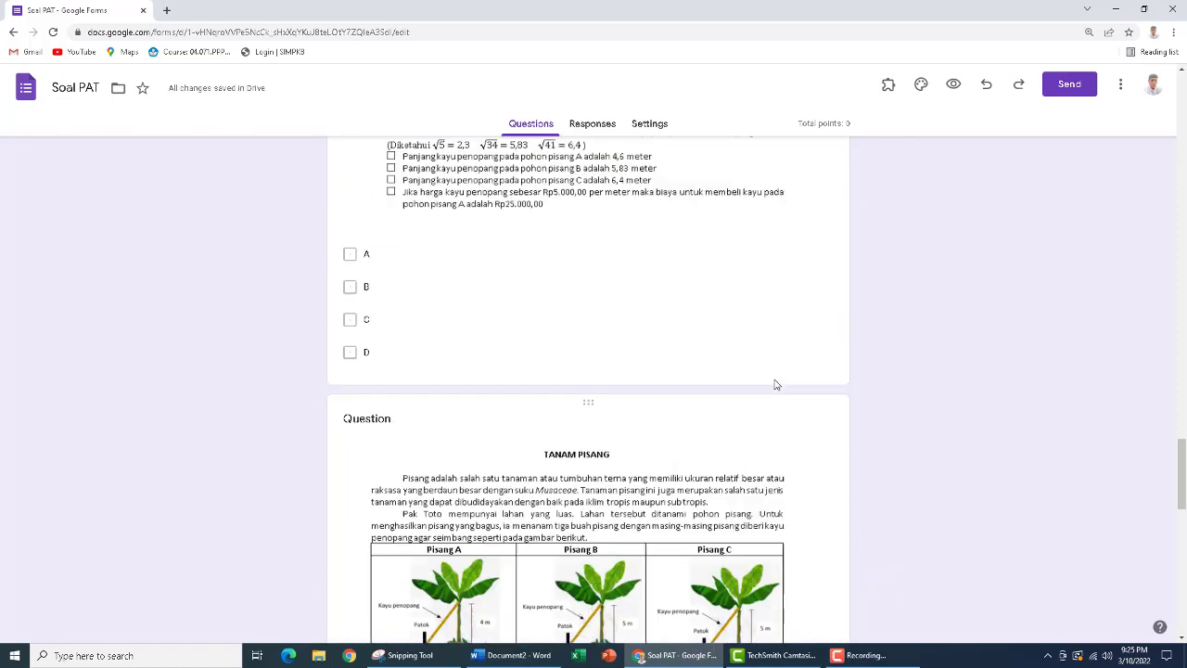
{"action": "scroll", "coordinate": [775, 379], "scroll_direction": "up", "scroll_amount": 1}
{"action": "scroll", "coordinate": [775, 379], "scroll_direction": "down", "scroll_amount": 10}
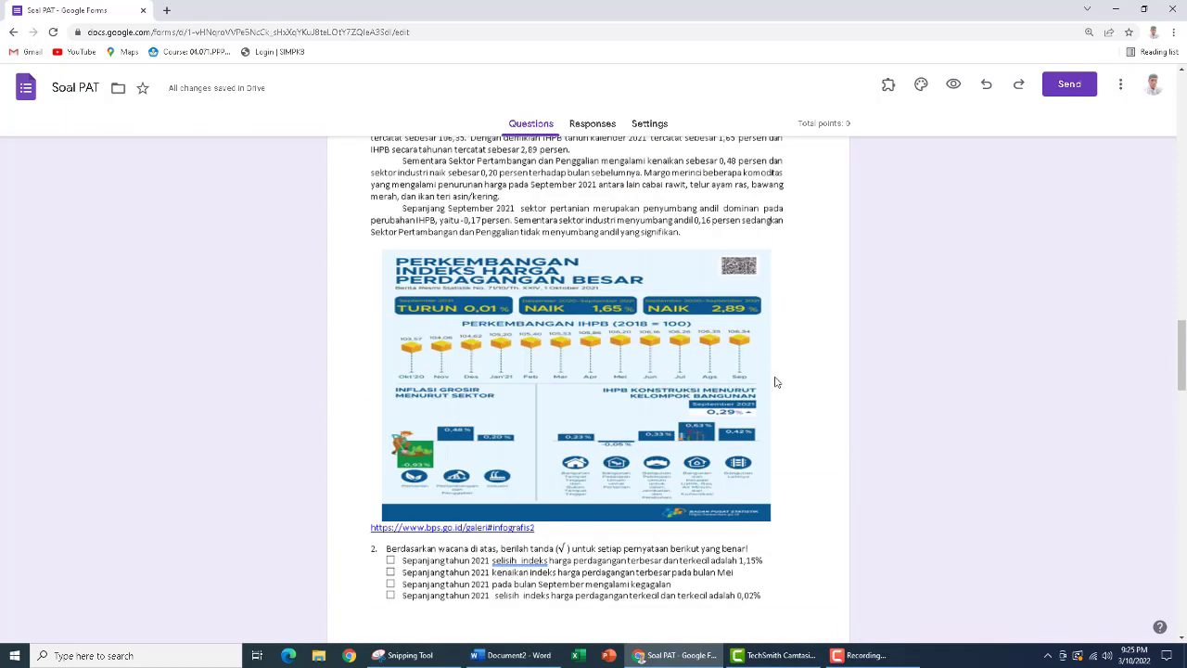
Switch the form's Make this a quiz setting off and back on
{"action": "scroll", "coordinate": [777, 380], "scroll_direction": "up", "scroll_amount": 10}
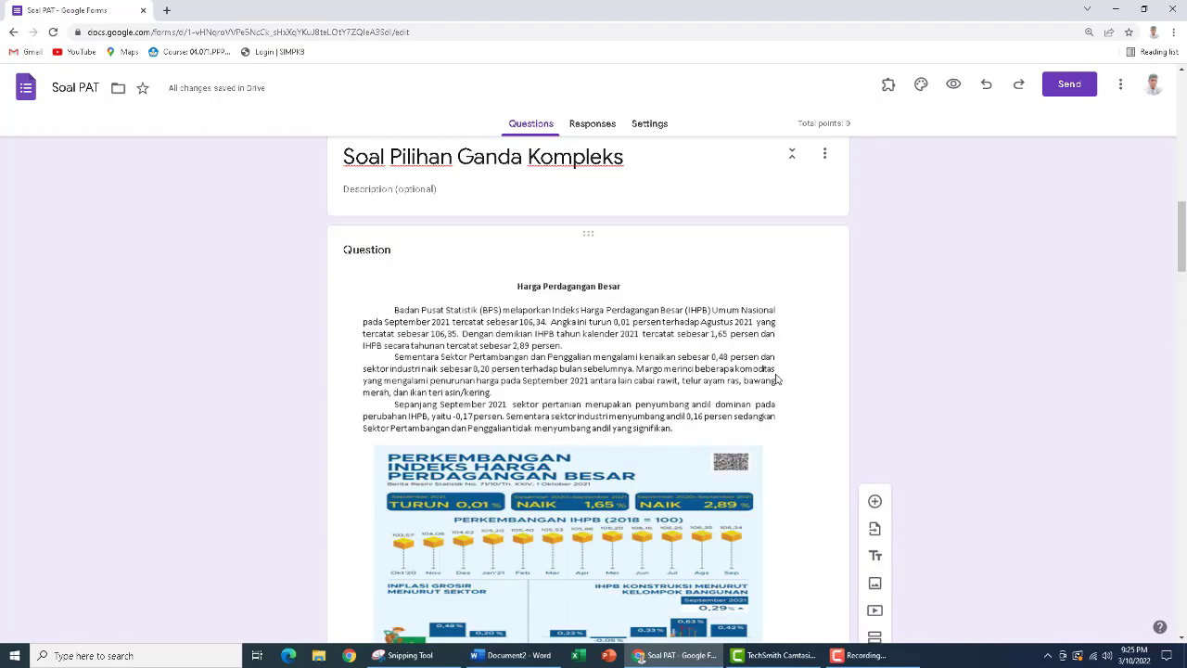
{"action": "scroll", "coordinate": [777, 376], "scroll_direction": "up", "scroll_amount": 3}
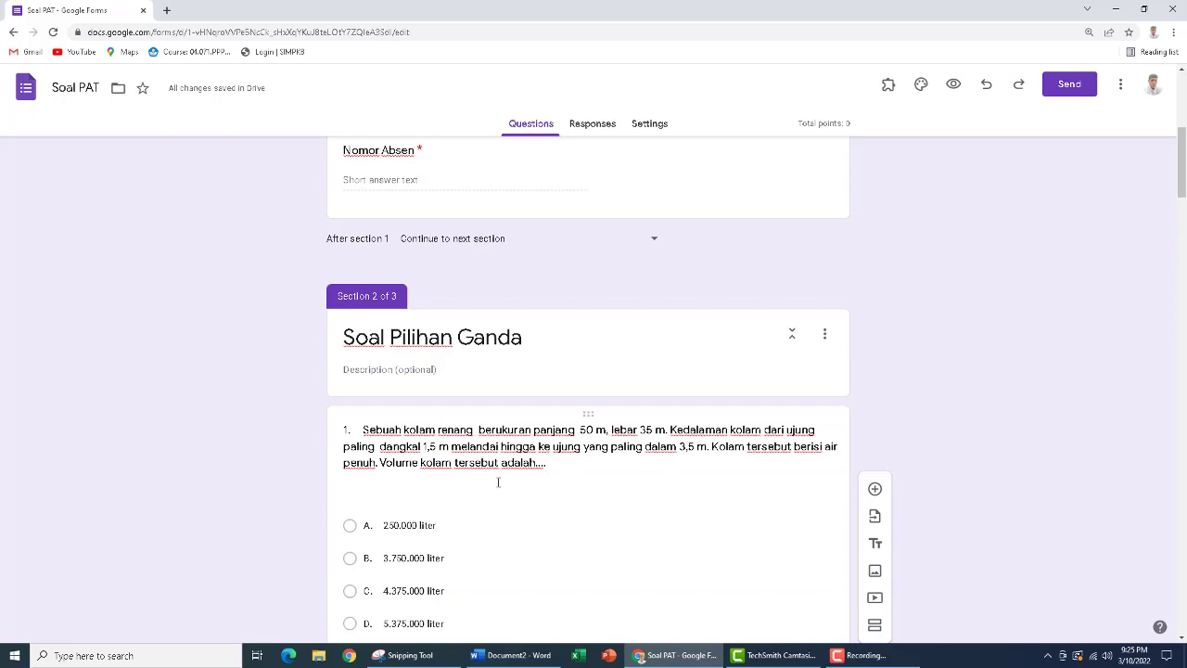
{"action": "left_click", "coordinate": [651, 129]}
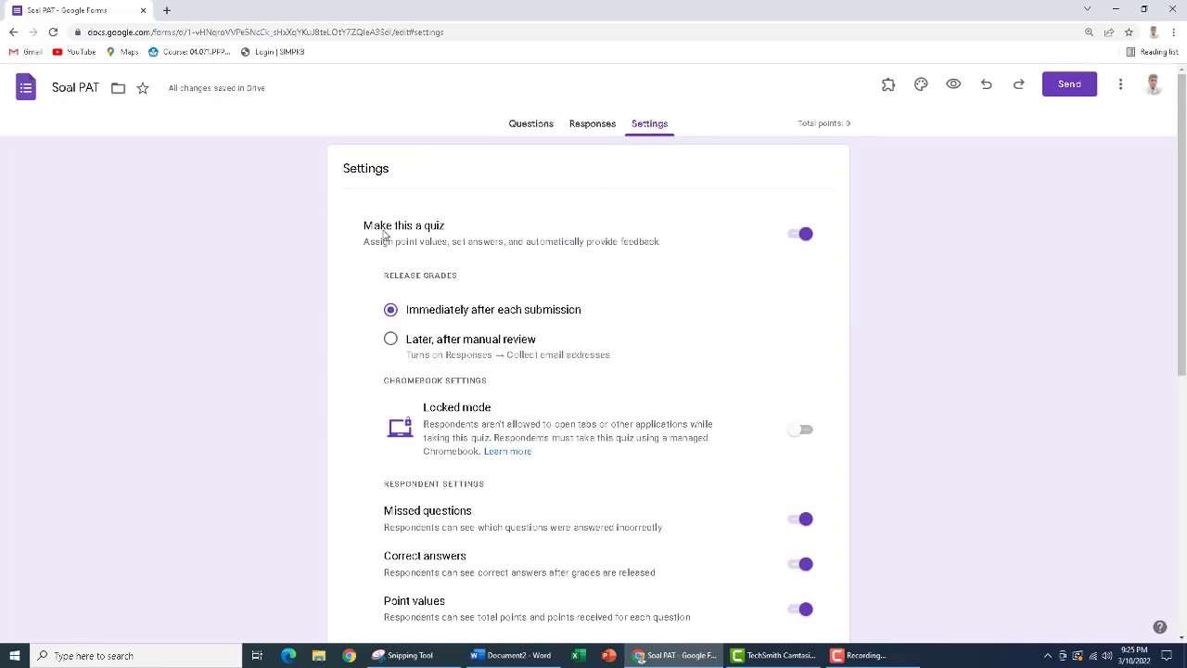
{"action": "left_click", "coordinate": [798, 234]}
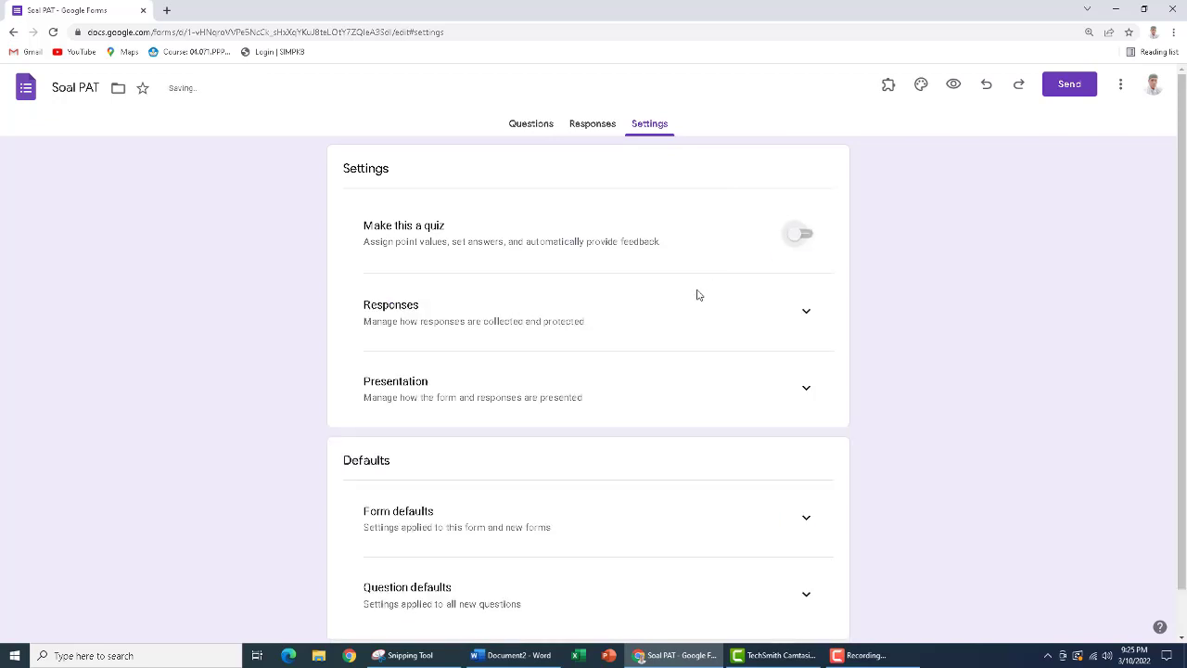
{"action": "left_click", "coordinate": [812, 239]}
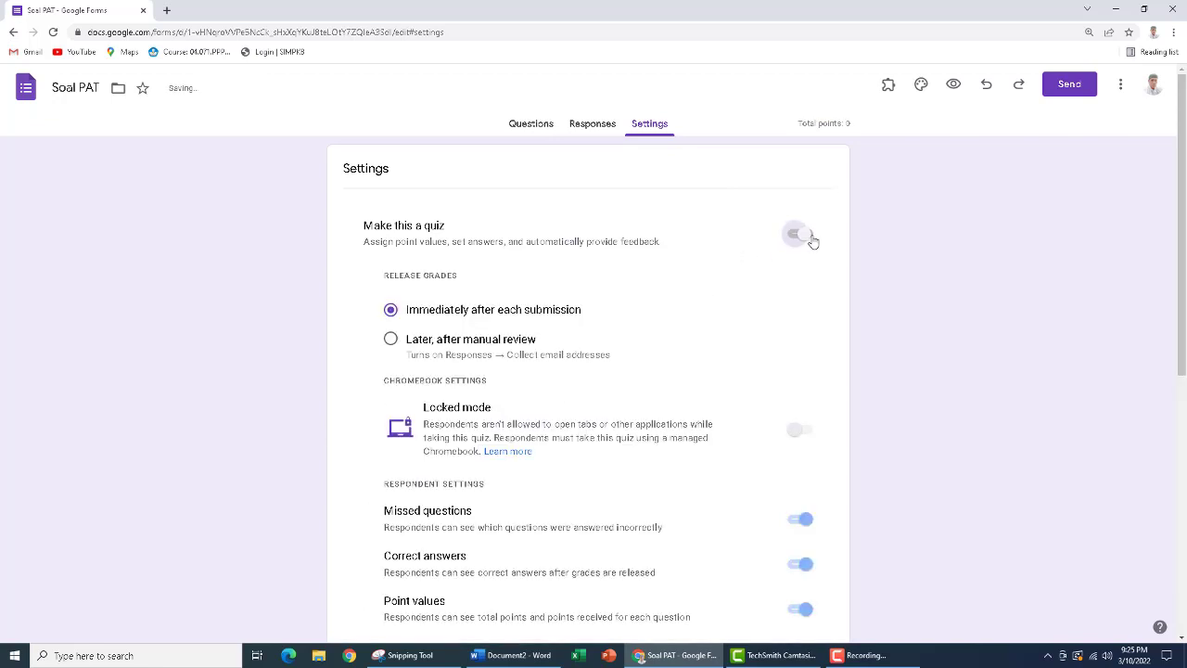
Select the swimming pool question in section 2 and look up its correct answer in the Word document Document2
{"action": "left_click", "coordinate": [521, 128]}
{"action": "scroll", "coordinate": [433, 374], "scroll_direction": "down", "scroll_amount": 7}
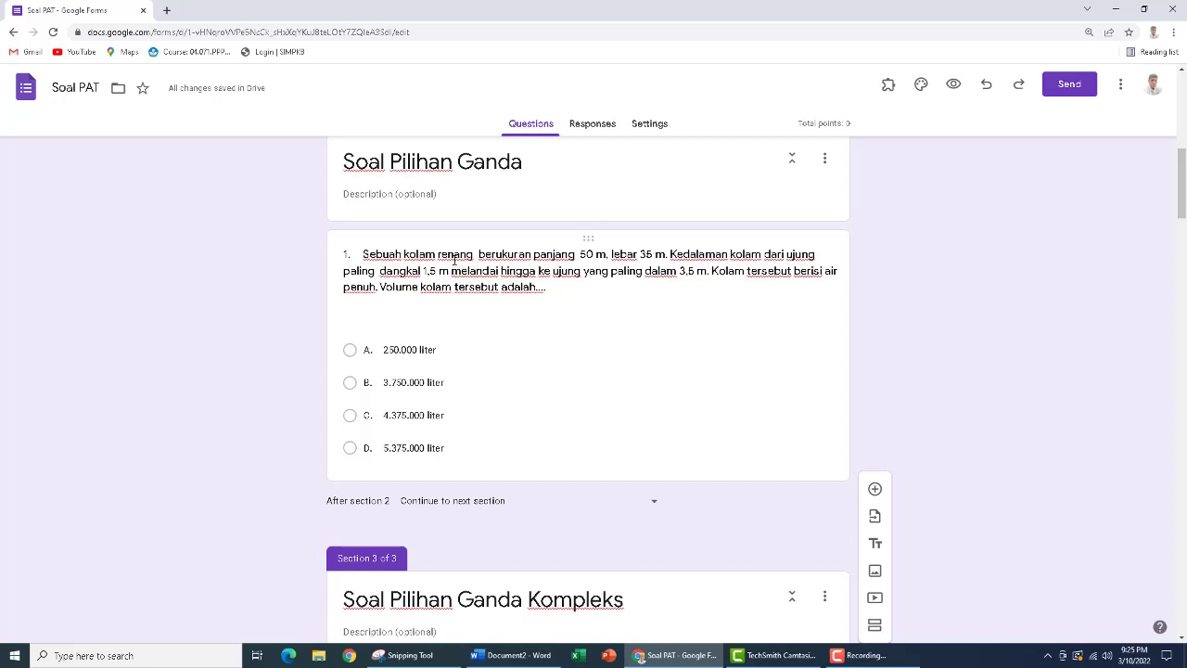
{"action": "left_click", "coordinate": [453, 260]}
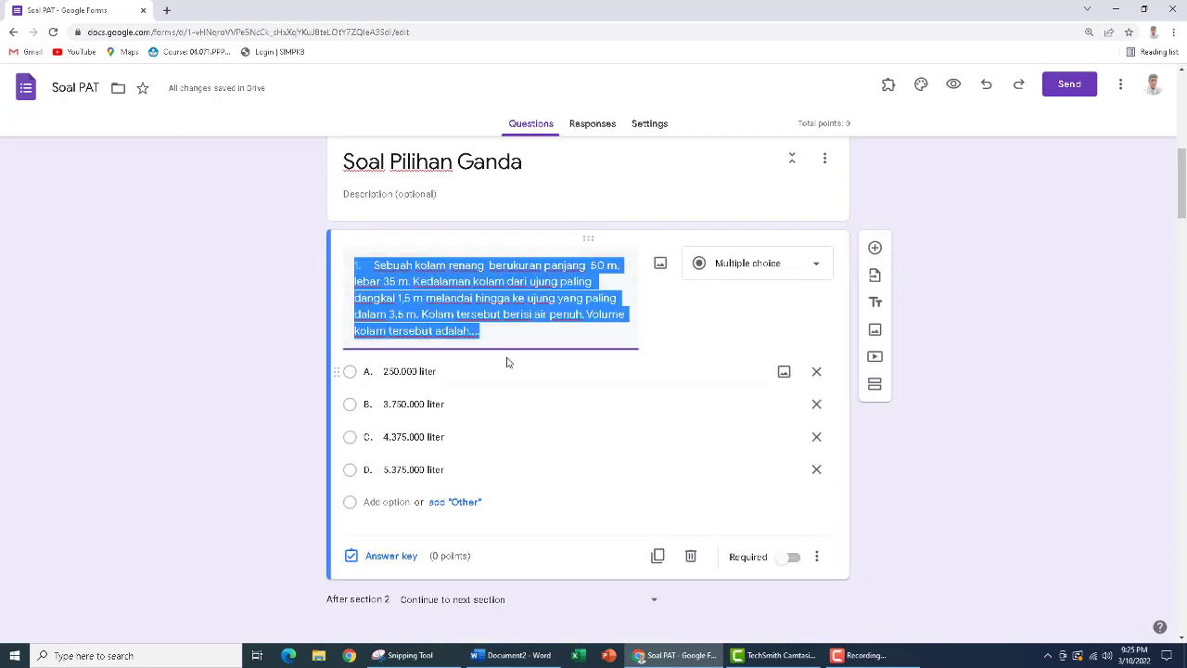
{"action": "left_click", "coordinate": [511, 655]}
{"action": "scroll", "coordinate": [330, 272], "scroll_direction": "up", "scroll_amount": 5}
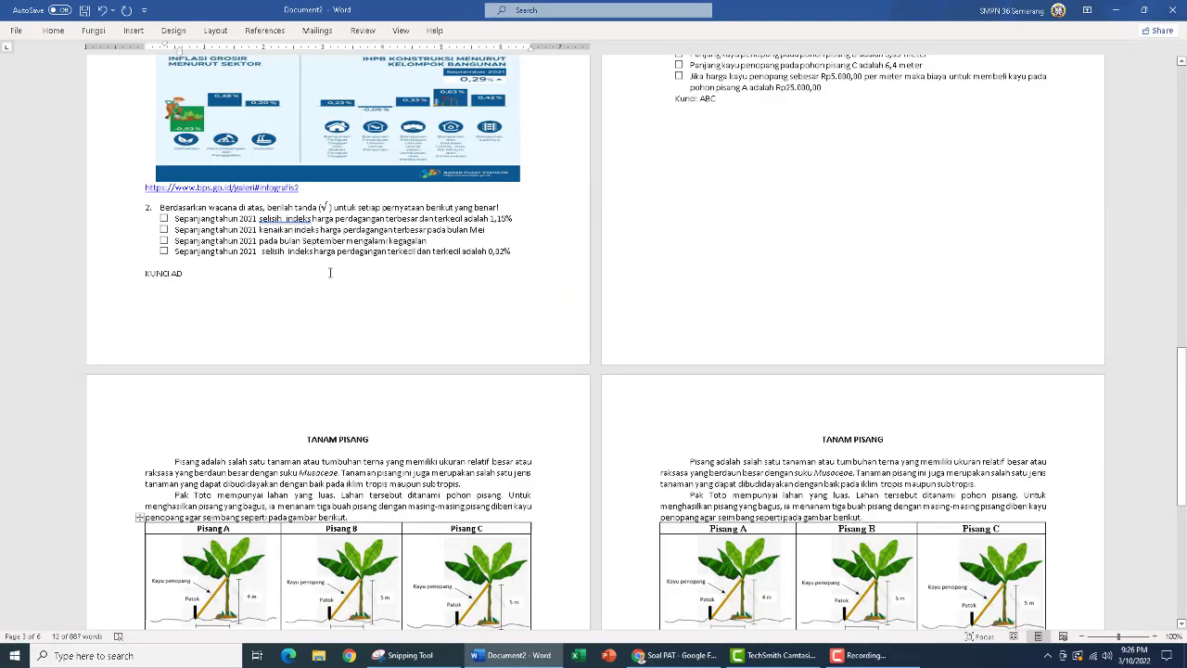
{"action": "scroll", "coordinate": [329, 271], "scroll_direction": "up", "scroll_amount": 15}
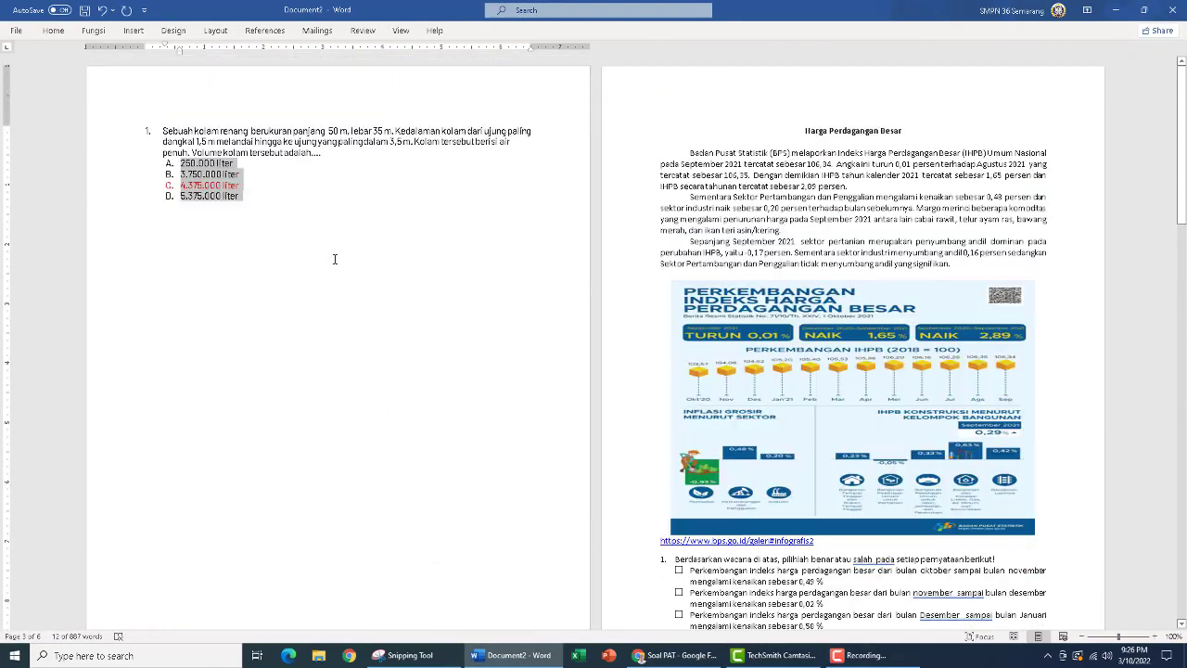
{"action": "left_click", "coordinate": [692, 660]}
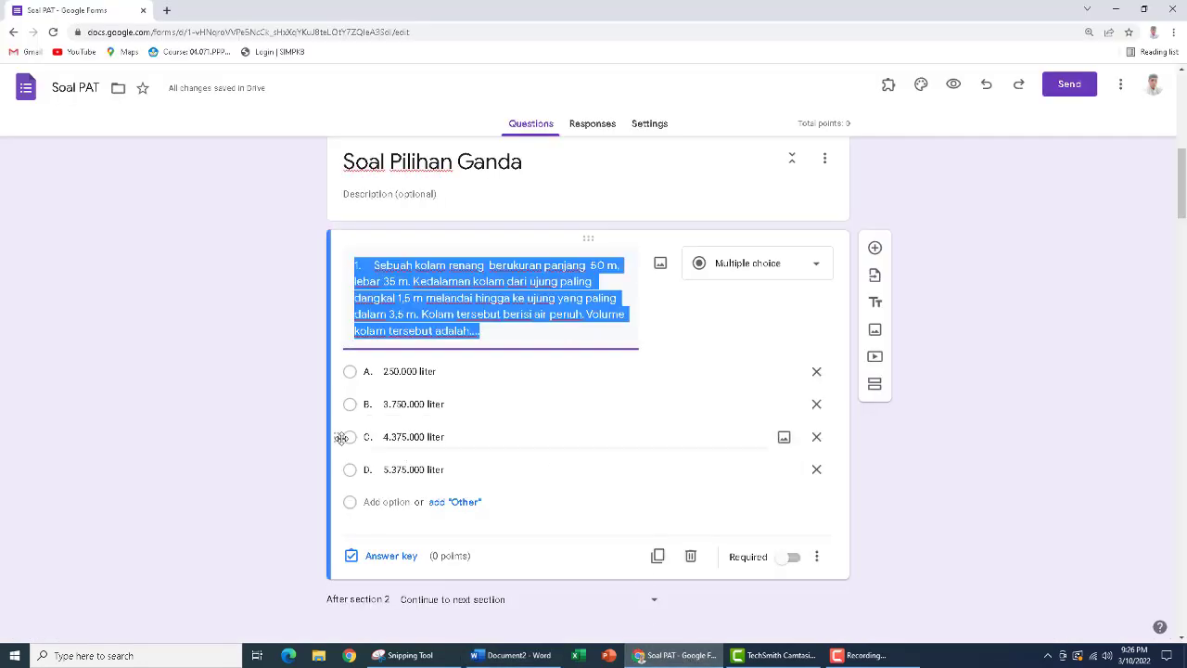
Set the answer key of the swimming pool question to C. 4.375.000 liter, worth 1 point
{"action": "left_click", "coordinate": [392, 556]}
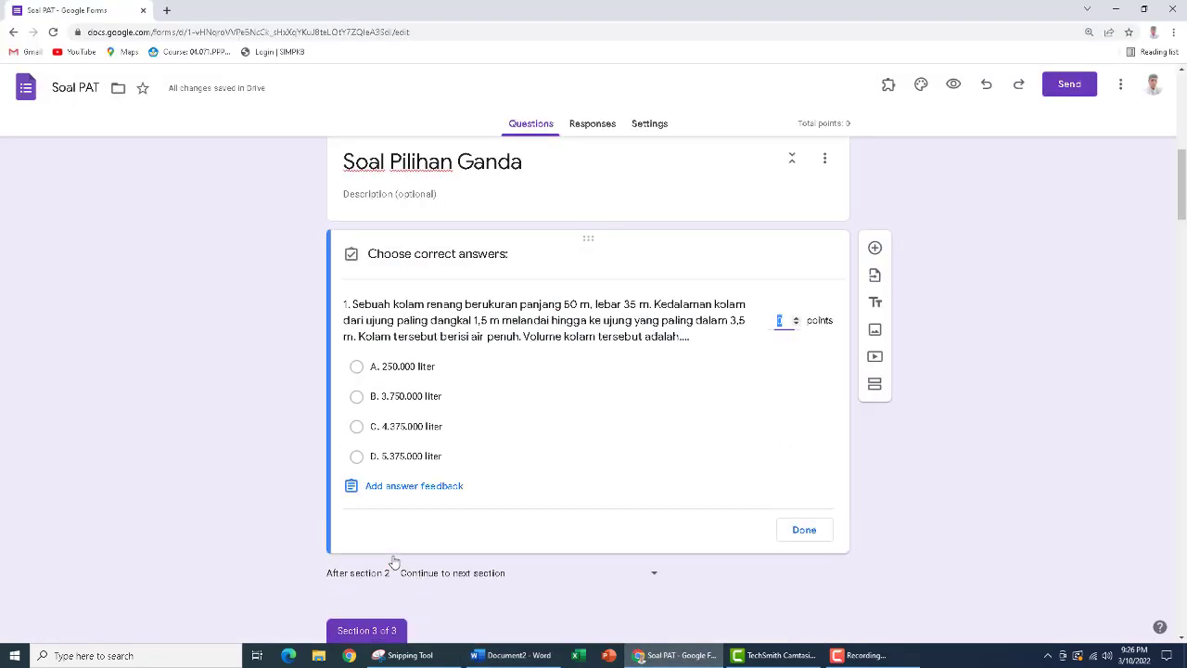
{"action": "left_click", "coordinate": [357, 427]}
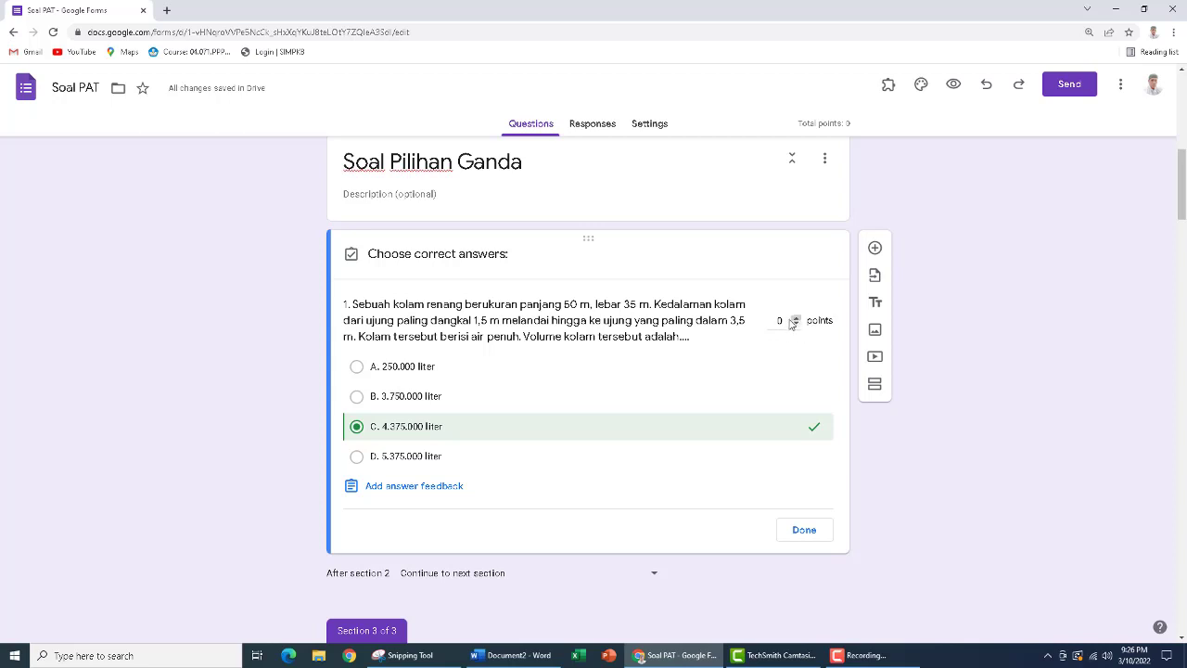
{"action": "left_click", "coordinate": [793, 318]}
{"action": "left_click", "coordinate": [796, 532]}
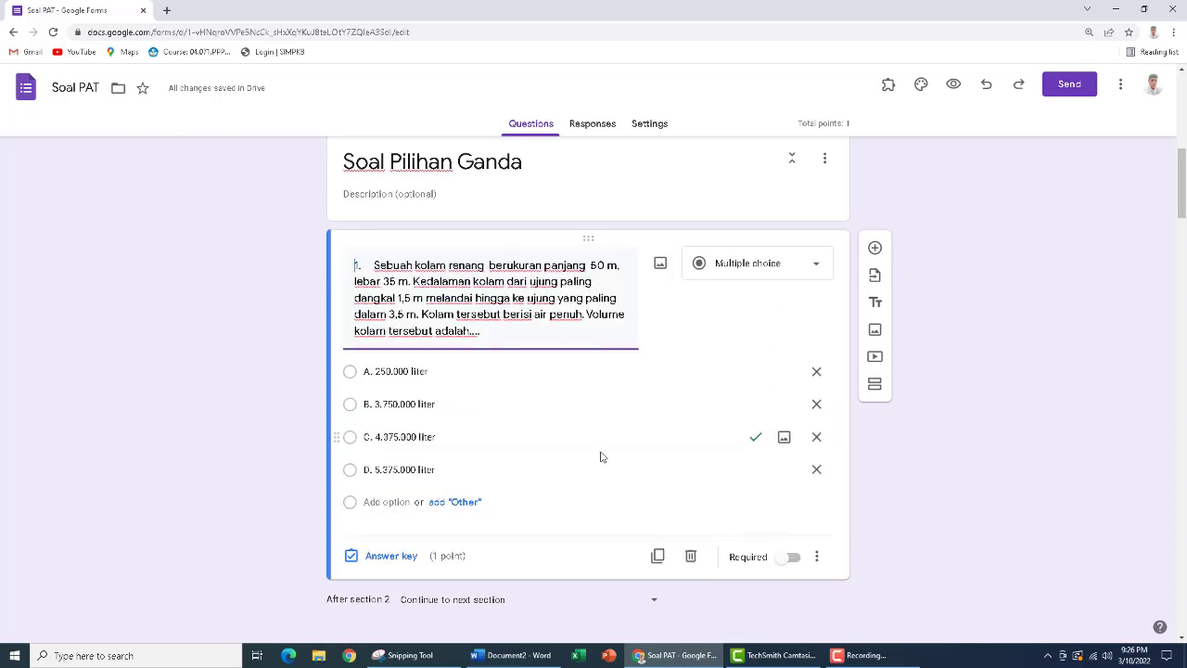
{"action": "scroll", "coordinate": [599, 454], "scroll_direction": "down", "scroll_amount": 2}
{"action": "scroll", "coordinate": [600, 453], "scroll_direction": "down", "scroll_amount": 2}
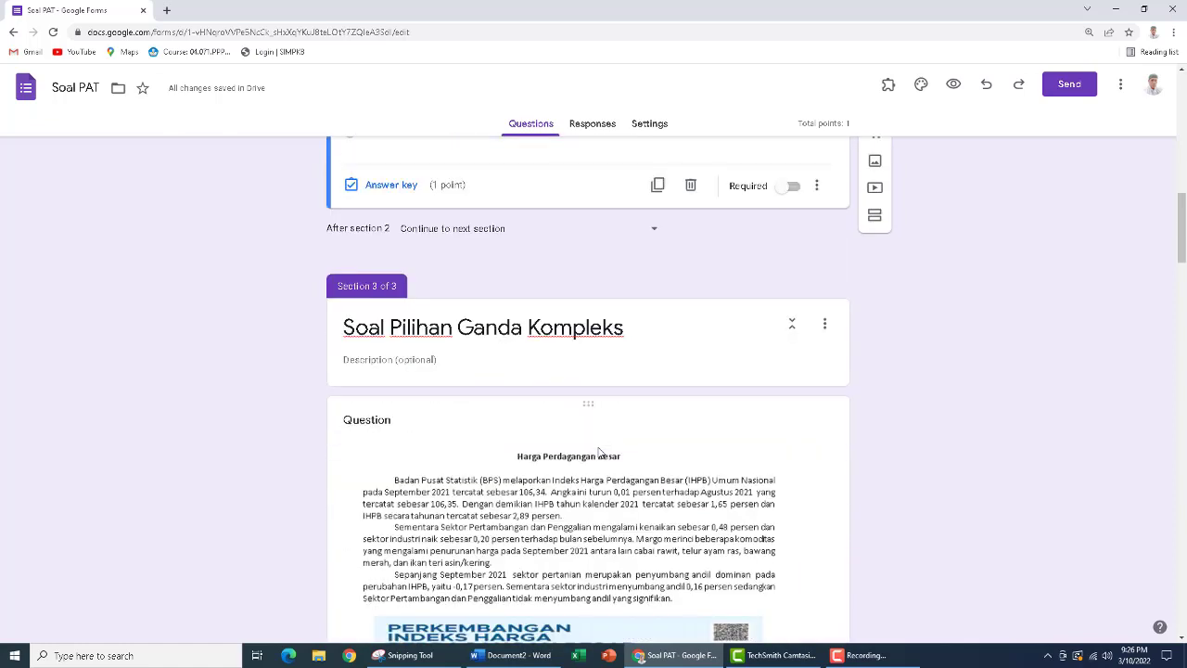
{"action": "scroll", "coordinate": [576, 380], "scroll_direction": "up", "scroll_amount": 3}
{"action": "scroll", "coordinate": [576, 379], "scroll_direction": "up", "scroll_amount": 1}
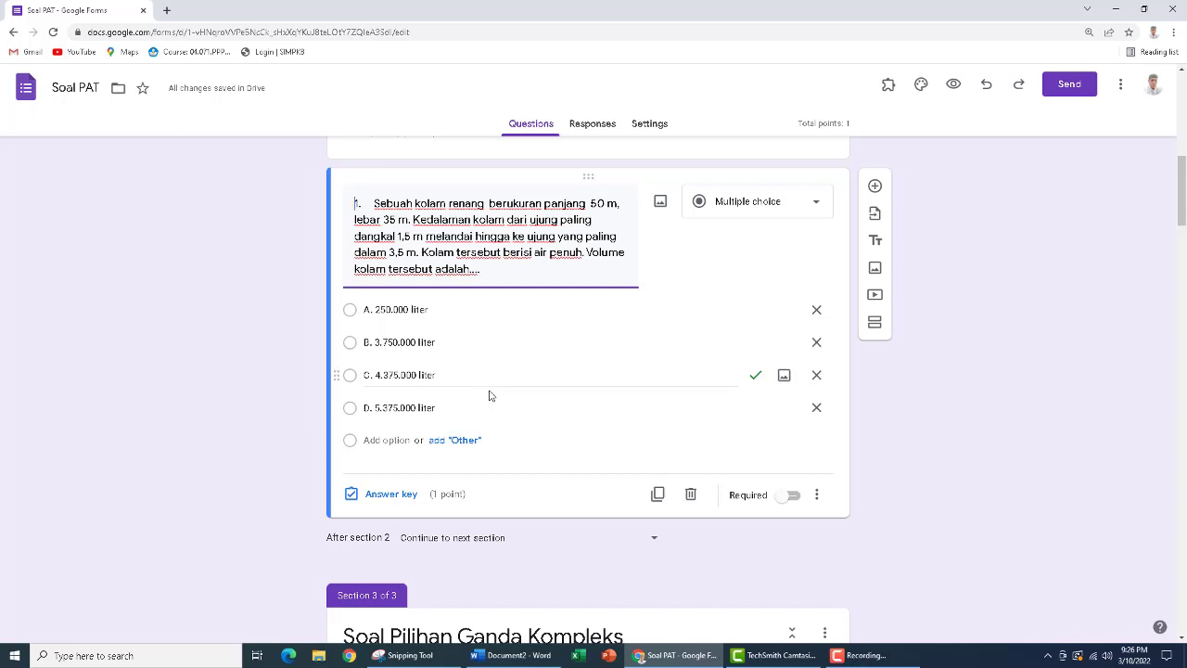
Select the first question in section 3 and look up its correct answers in the Word document Document2
{"action": "scroll", "coordinate": [484, 396], "scroll_direction": "down", "scroll_amount": 4}
{"action": "scroll", "coordinate": [484, 382], "scroll_direction": "down", "scroll_amount": 1}
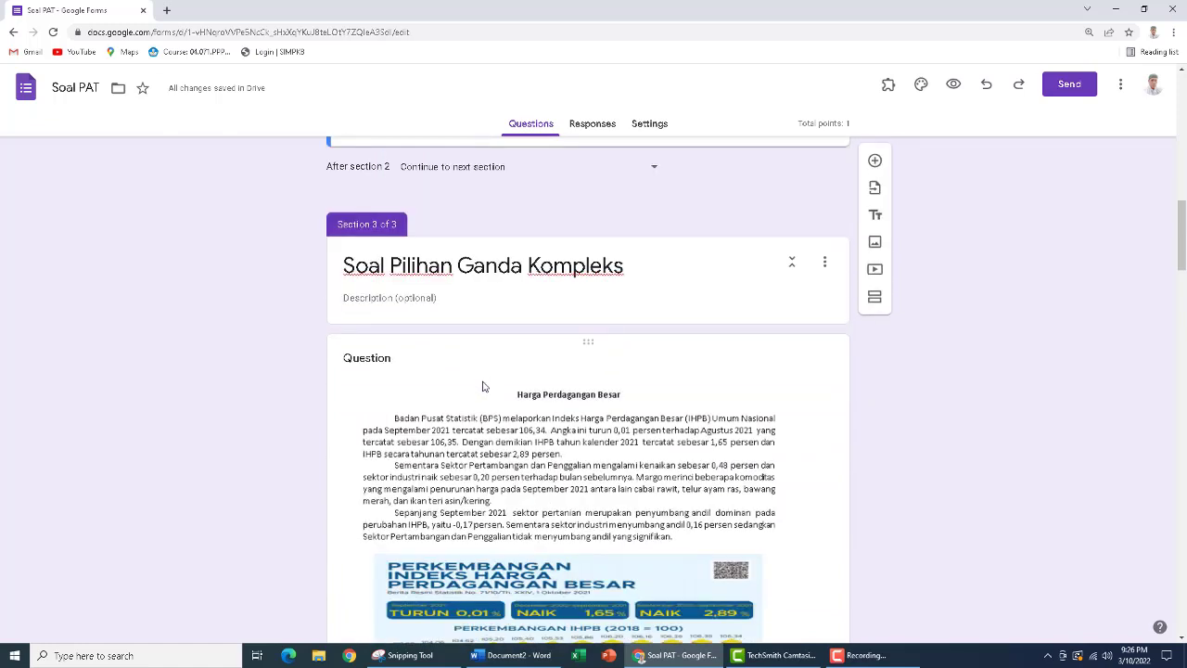
{"action": "scroll", "coordinate": [473, 318], "scroll_direction": "down", "scroll_amount": 8}
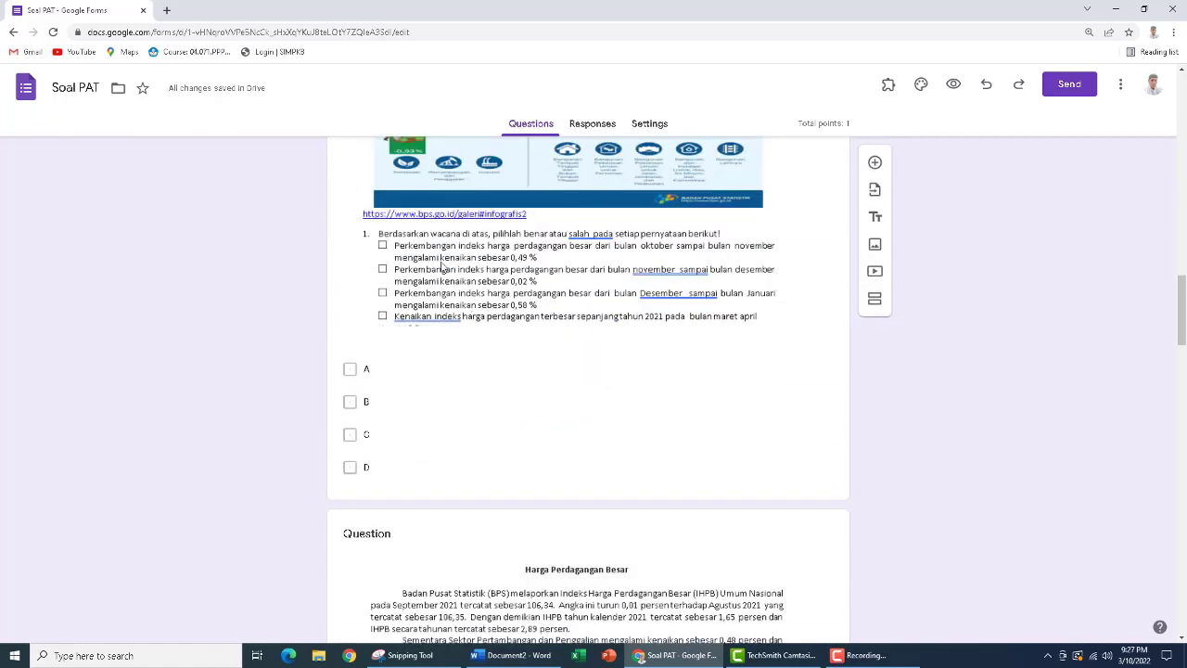
{"action": "left_click", "coordinate": [405, 359]}
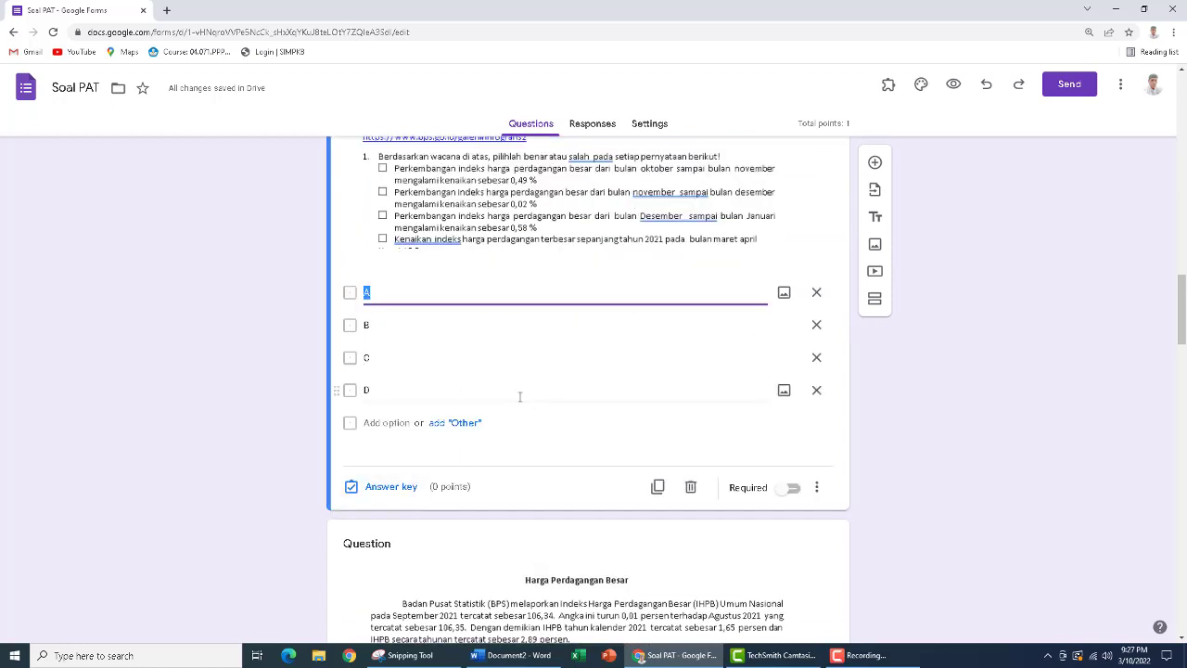
{"action": "left_click", "coordinate": [510, 655]}
{"action": "scroll", "coordinate": [729, 408], "scroll_direction": "down", "scroll_amount": 3}
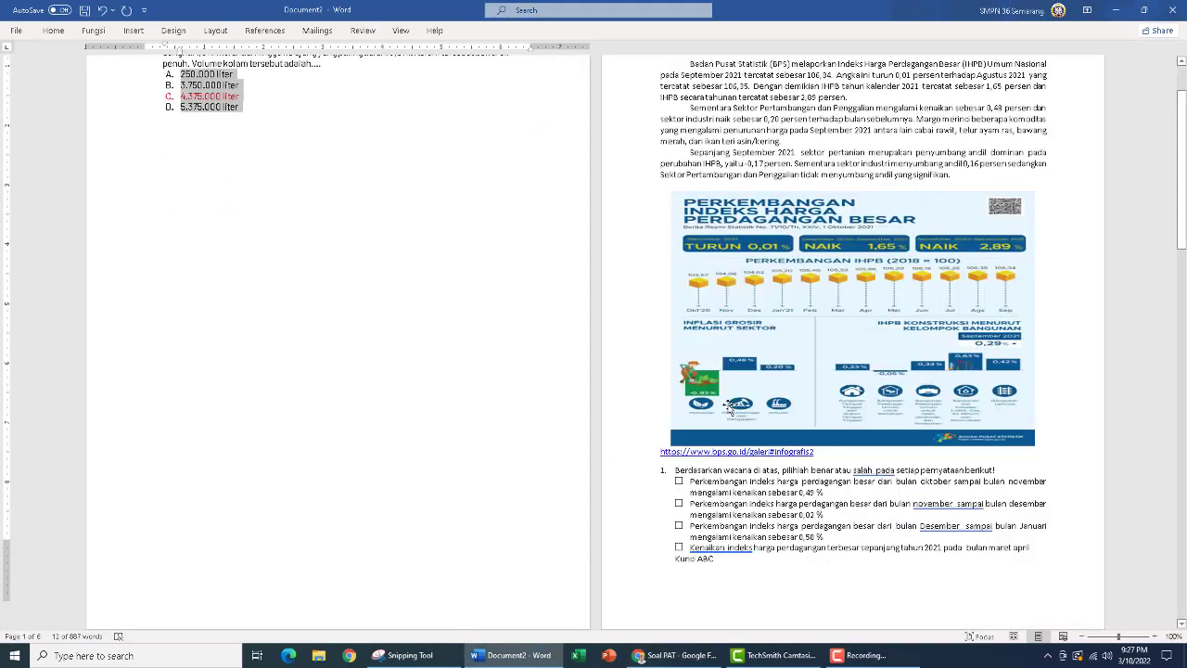
{"action": "left_click", "coordinate": [681, 661]}
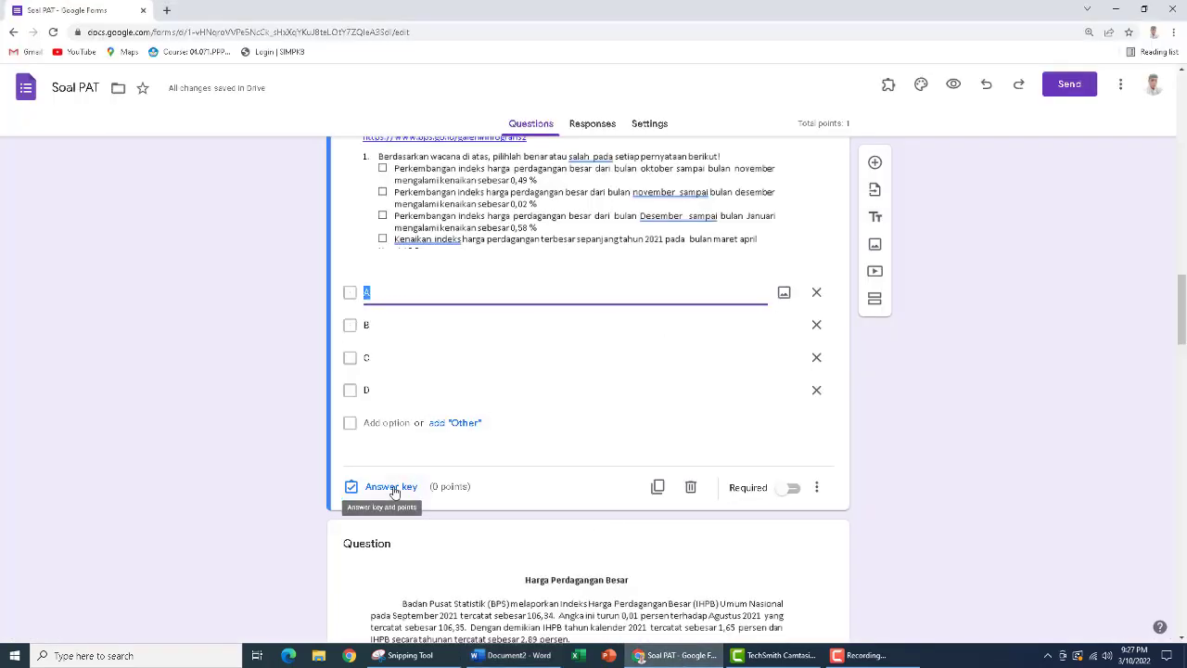
Mark A, B and C as the correct answers in the answer key of section 3's first question
{"action": "left_click", "coordinate": [393, 488]}
{"action": "scroll", "coordinate": [626, 427], "scroll_direction": "down", "scroll_amount": 5}
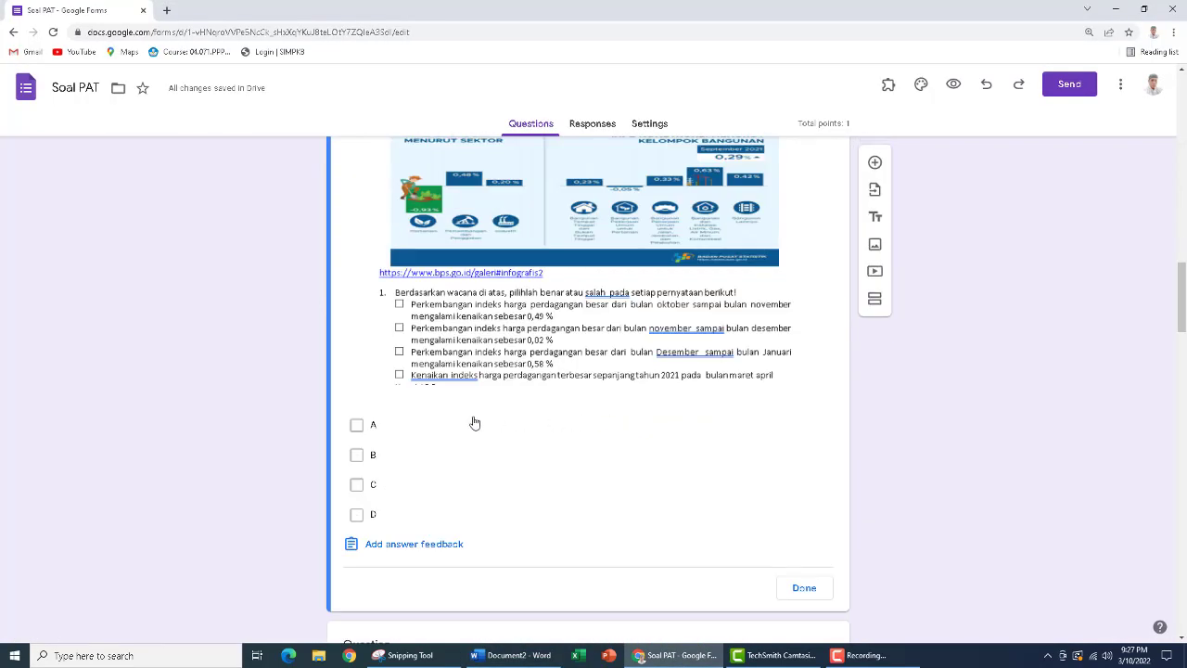
{"action": "left_click", "coordinate": [358, 426]}
{"action": "left_click", "coordinate": [358, 457]}
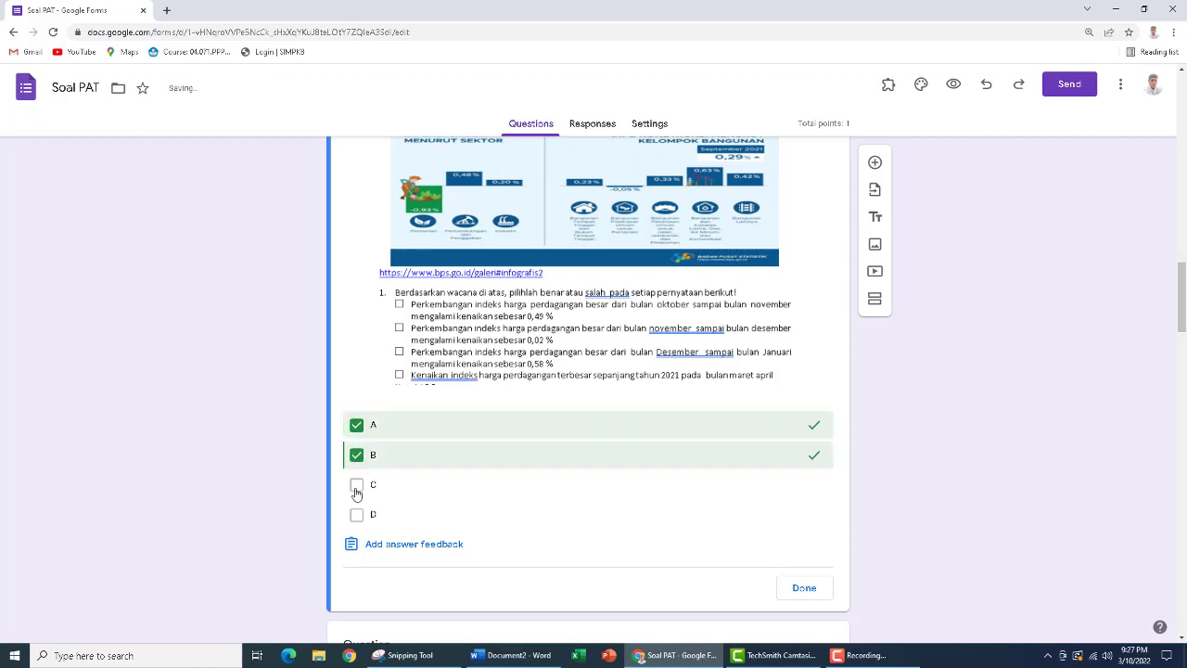
{"action": "left_click", "coordinate": [356, 487]}
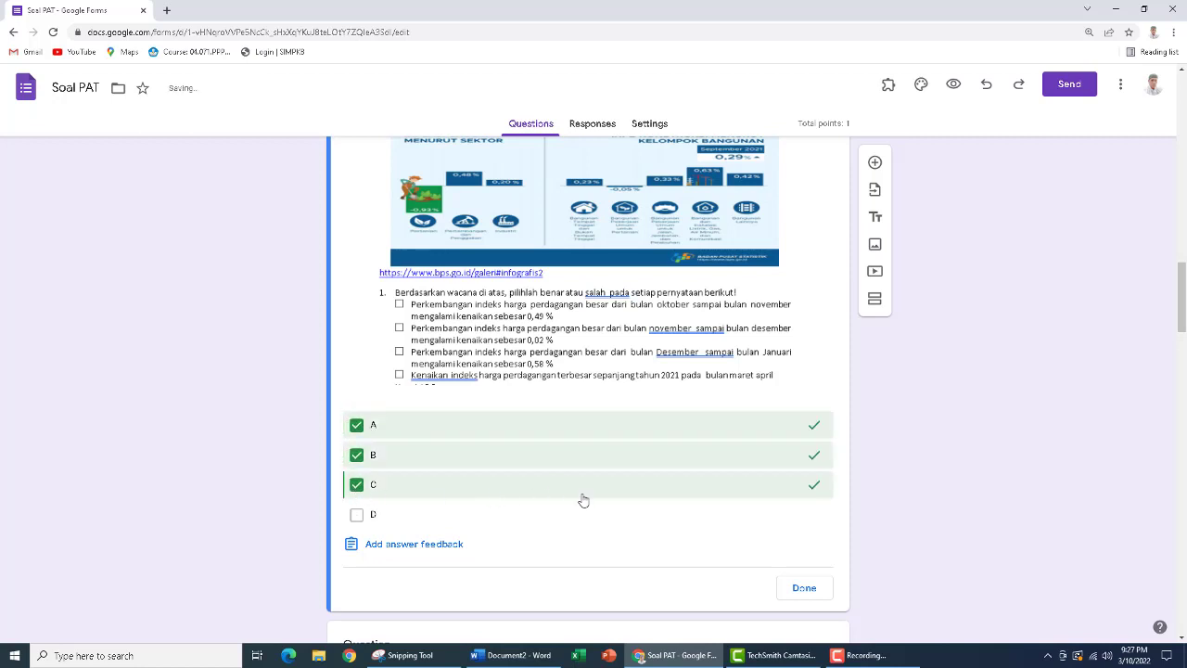
{"action": "scroll", "coordinate": [794, 491], "scroll_direction": "up", "scroll_amount": 5}
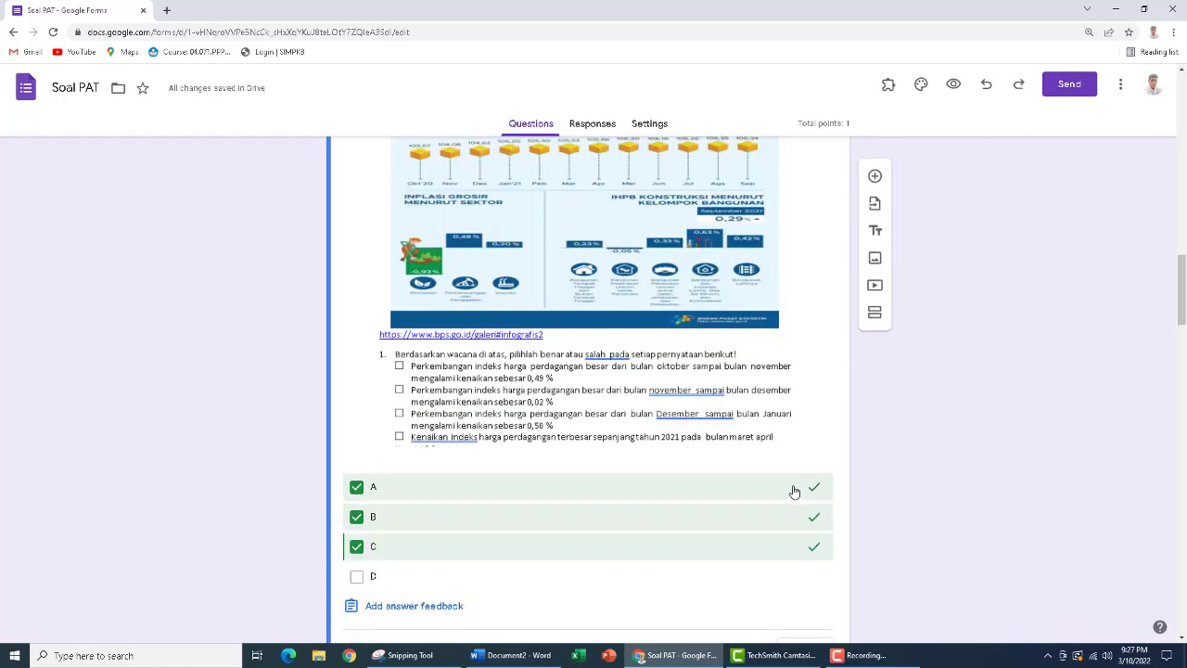
{"action": "scroll", "coordinate": [793, 490], "scroll_direction": "up", "scroll_amount": 3}
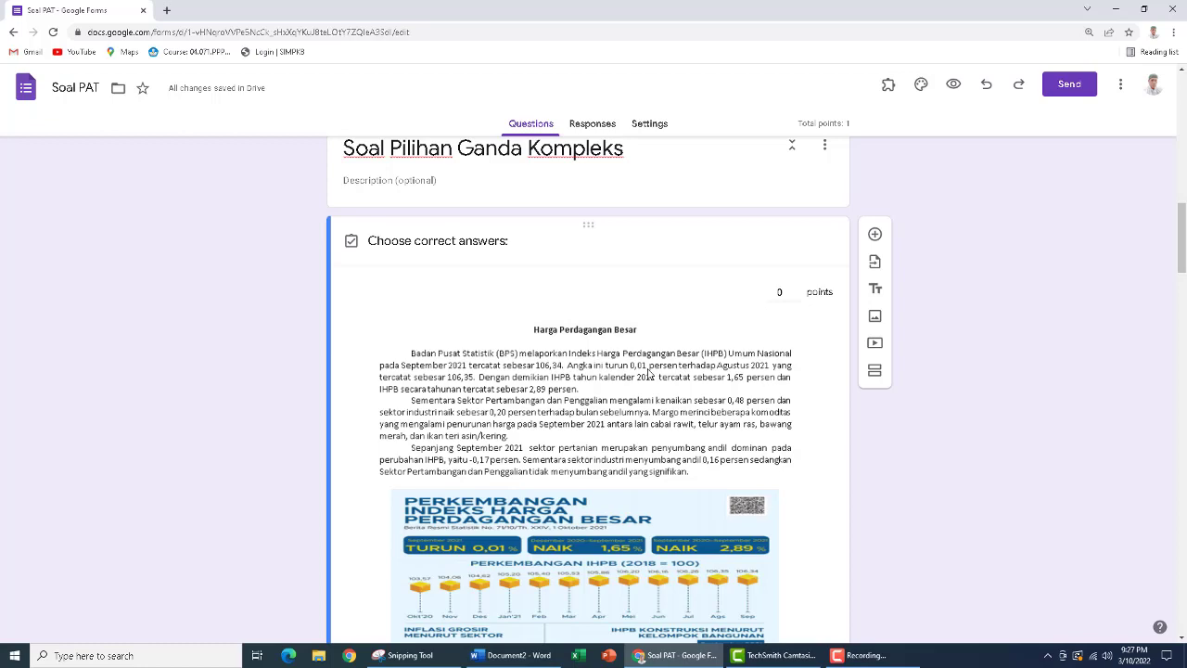
{"action": "scroll", "coordinate": [649, 373], "scroll_direction": "down", "scroll_amount": 7}
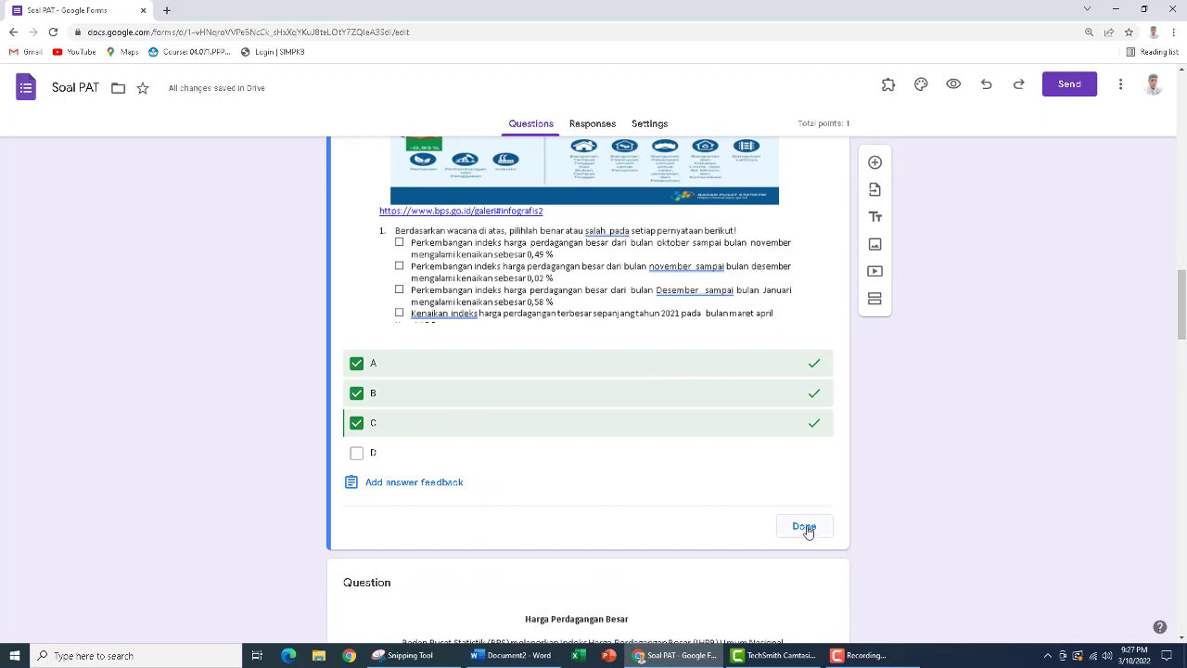
{"action": "left_click", "coordinate": [804, 527]}
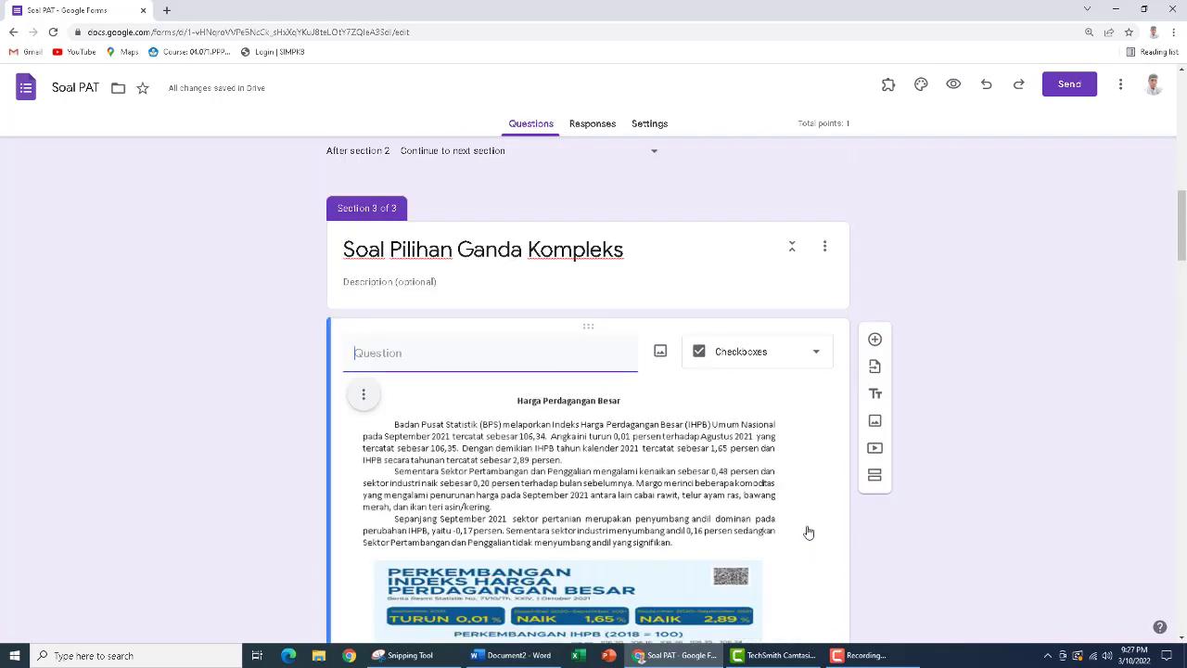
Open the answer key of section 3's second question and look up its correct answers in the Word document Document2
{"action": "scroll", "coordinate": [651, 467], "scroll_direction": "down", "scroll_amount": 6}
{"action": "scroll", "coordinate": [651, 466], "scroll_direction": "down", "scroll_amount": 9}
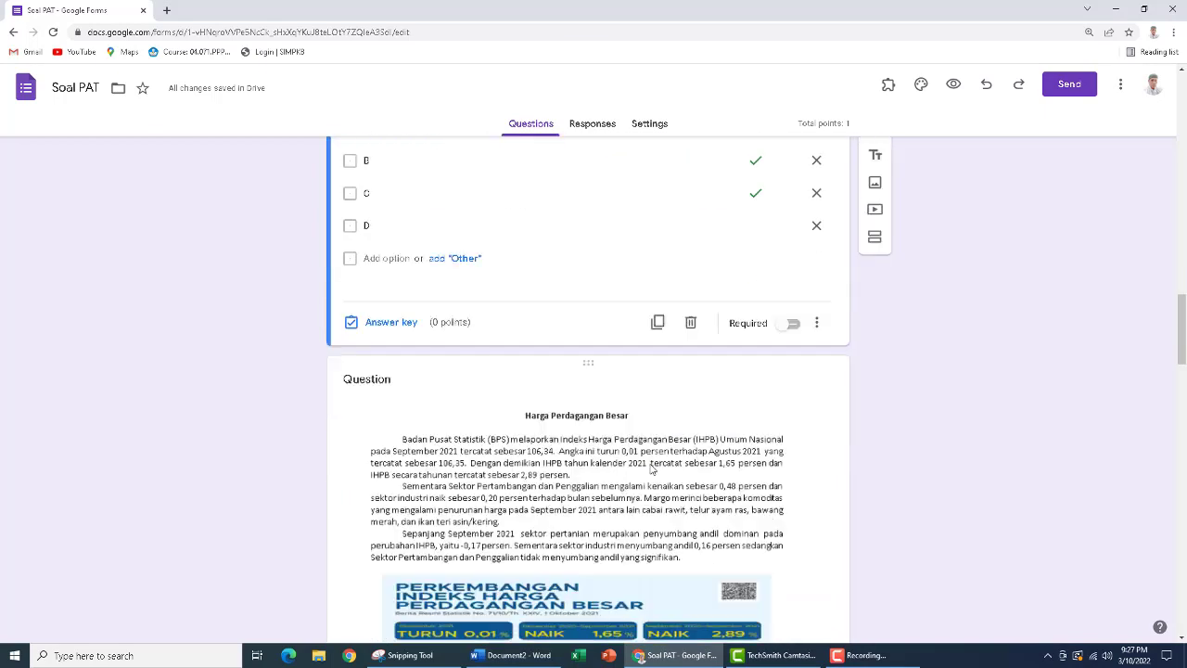
{"action": "left_click", "coordinate": [512, 506]}
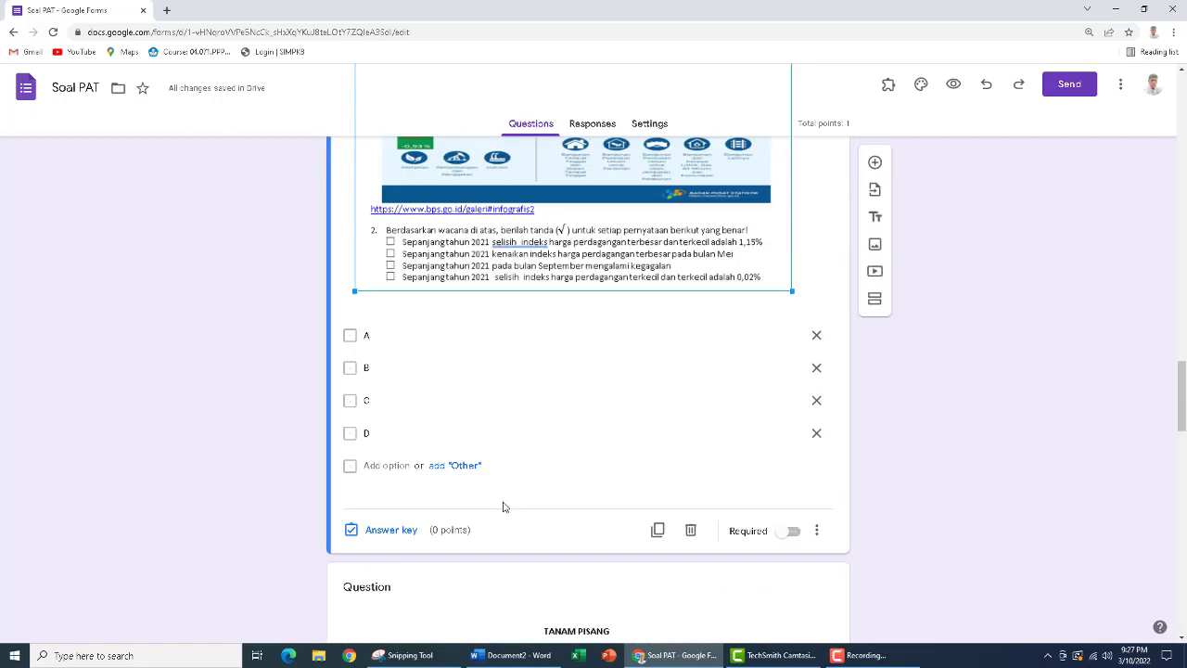
{"action": "left_click", "coordinate": [388, 535]}
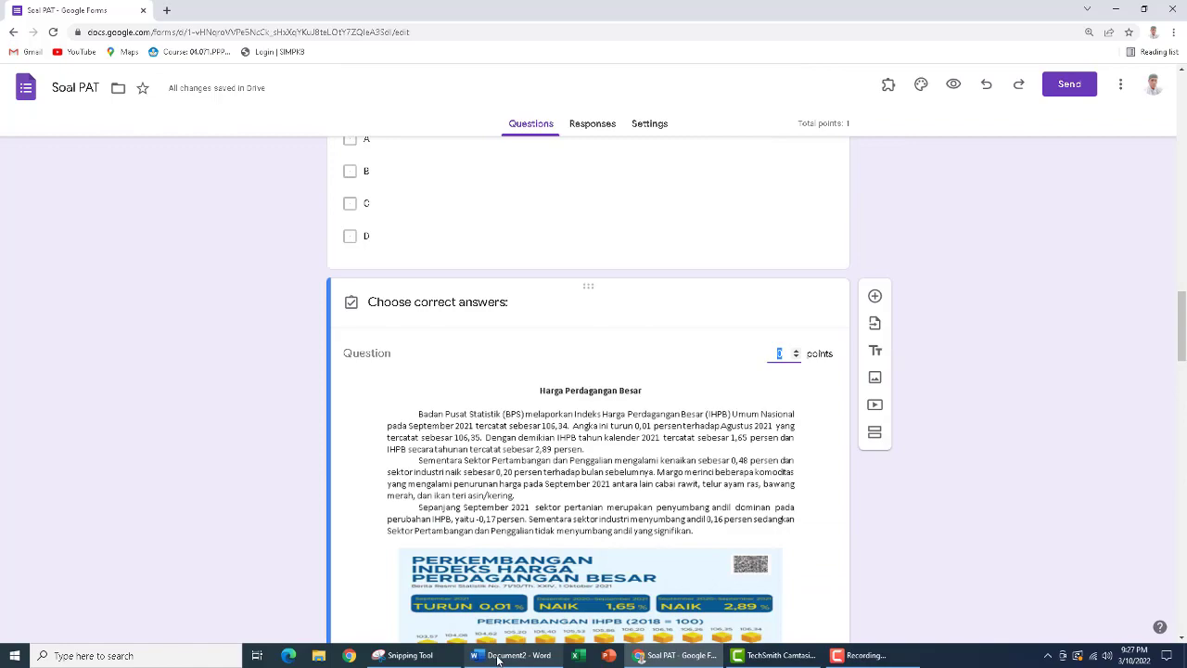
{"action": "left_click", "coordinate": [511, 655]}
{"action": "scroll", "coordinate": [702, 427], "scroll_direction": "down", "scroll_amount": 2}
{"action": "scroll", "coordinate": [702, 427], "scroll_direction": "down", "scroll_amount": 10}
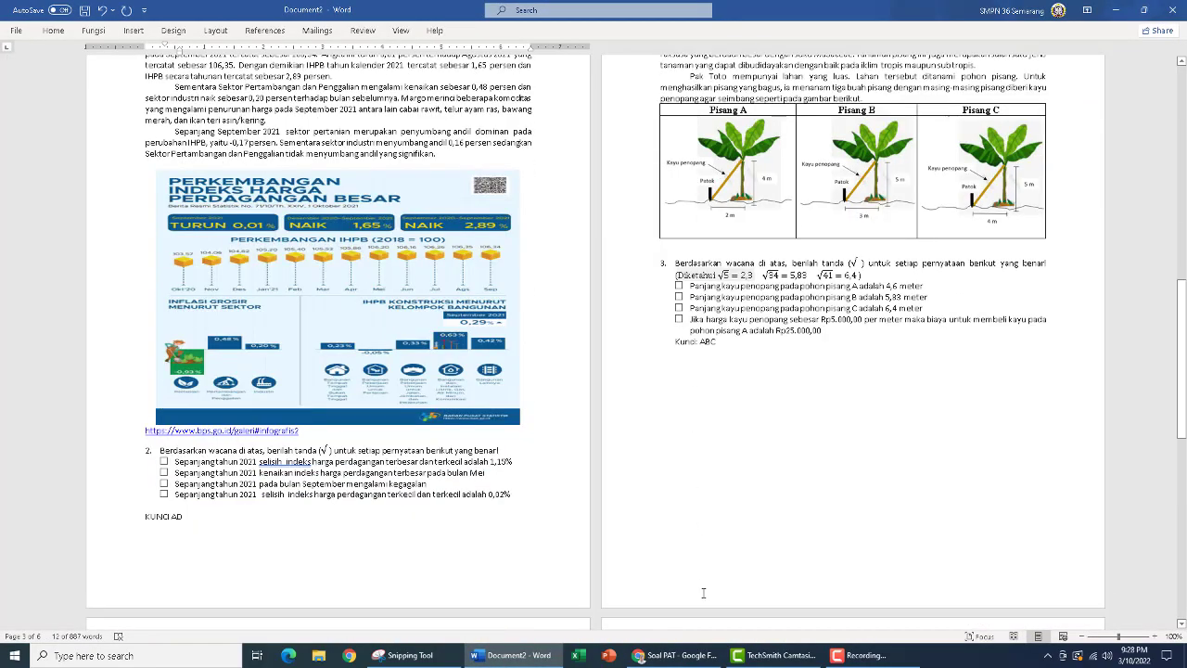
{"action": "left_click", "coordinate": [686, 659]}
Mark A and D as the correct answers in the answer key of section 3's second question
{"action": "scroll", "coordinate": [529, 411], "scroll_direction": "down", "scroll_amount": 3}
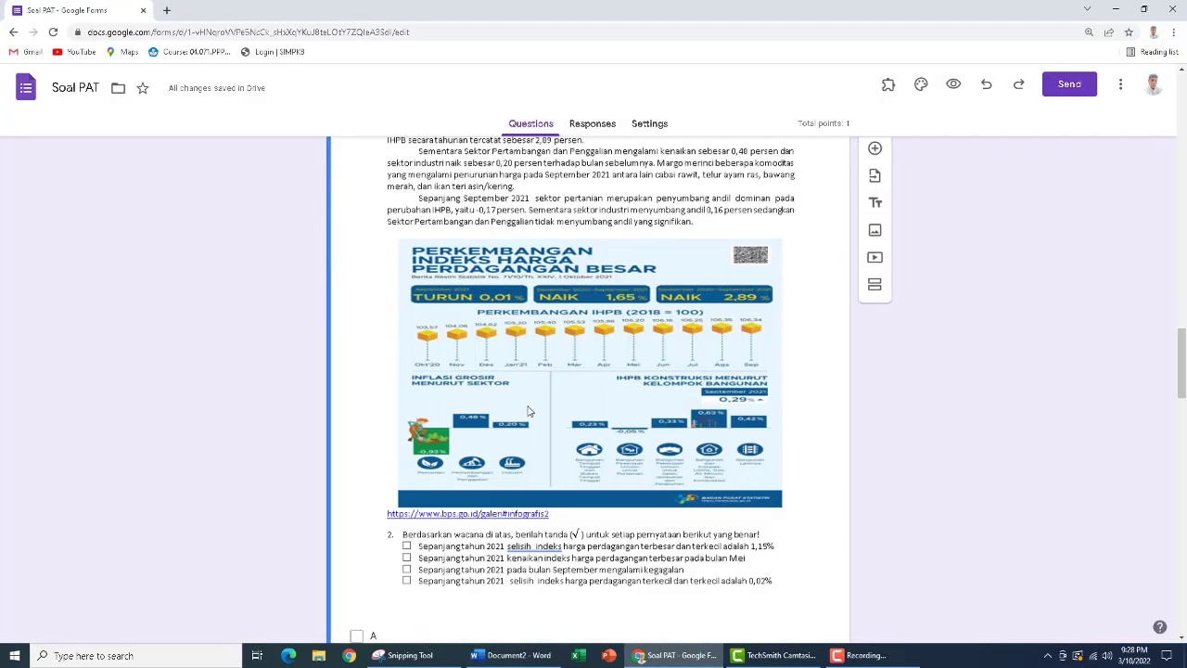
{"action": "scroll", "coordinate": [528, 411], "scroll_direction": "down", "scroll_amount": 3}
{"action": "left_click", "coordinate": [357, 389]}
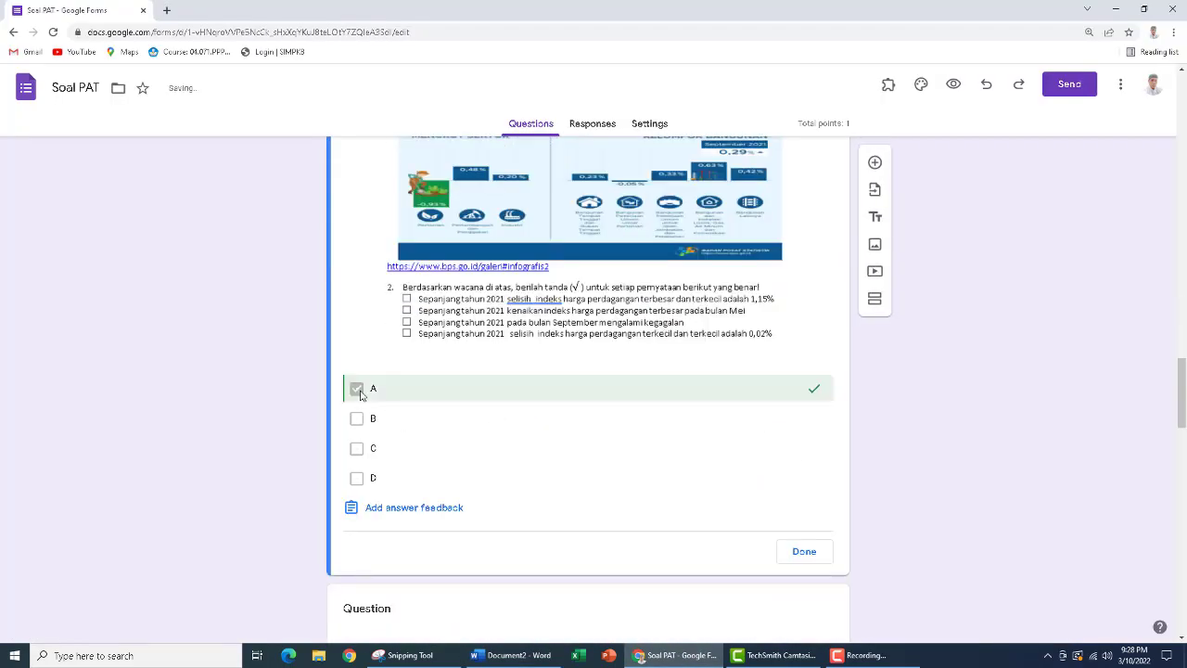
{"action": "left_click", "coordinate": [356, 478]}
{"action": "scroll", "coordinate": [763, 479], "scroll_direction": "up", "scroll_amount": 5}
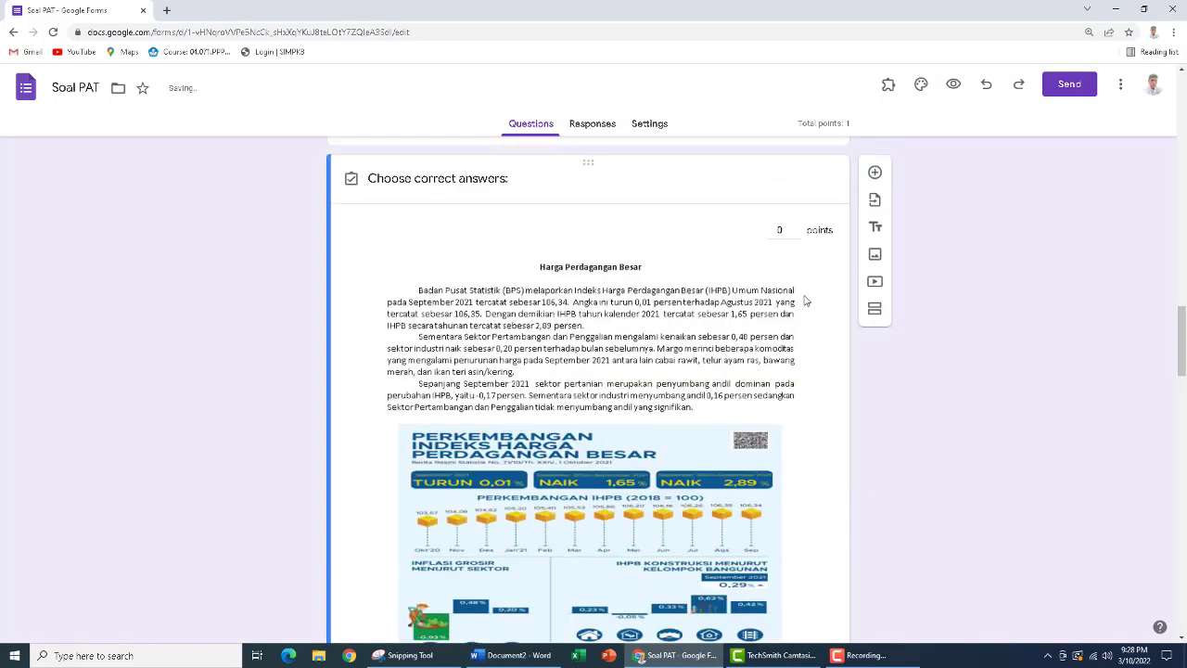
{"action": "scroll", "coordinate": [655, 377], "scroll_direction": "down", "scroll_amount": 3}
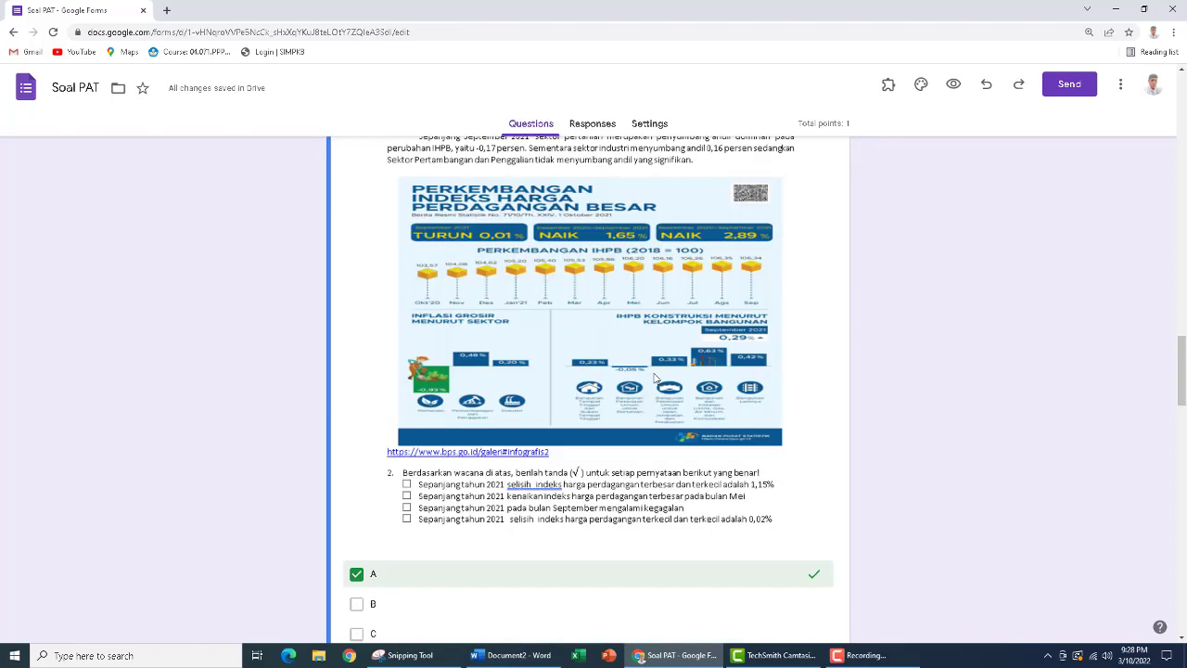
{"action": "scroll", "coordinate": [655, 376], "scroll_direction": "down", "scroll_amount": 4}
{"action": "left_click", "coordinate": [803, 370]}
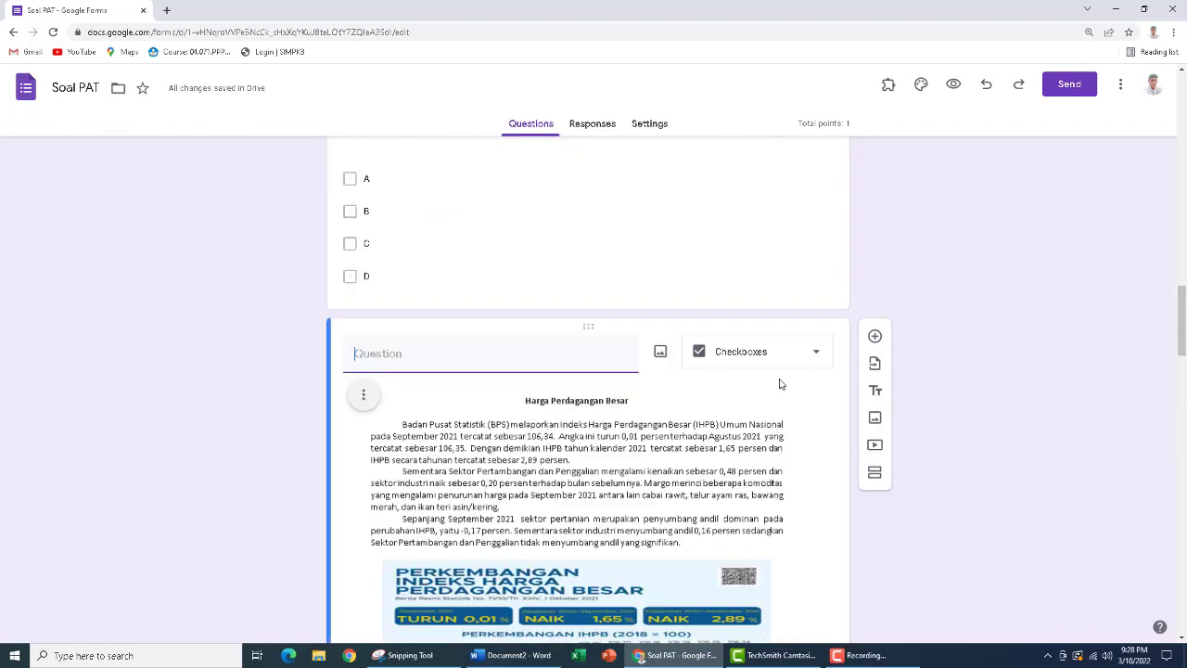
Select section 3's third question and look up its correct answers in the Word document Document2
{"action": "scroll", "coordinate": [603, 477], "scroll_direction": "down", "scroll_amount": 13}
{"action": "scroll", "coordinate": [604, 466], "scroll_direction": "up", "scroll_amount": 4}
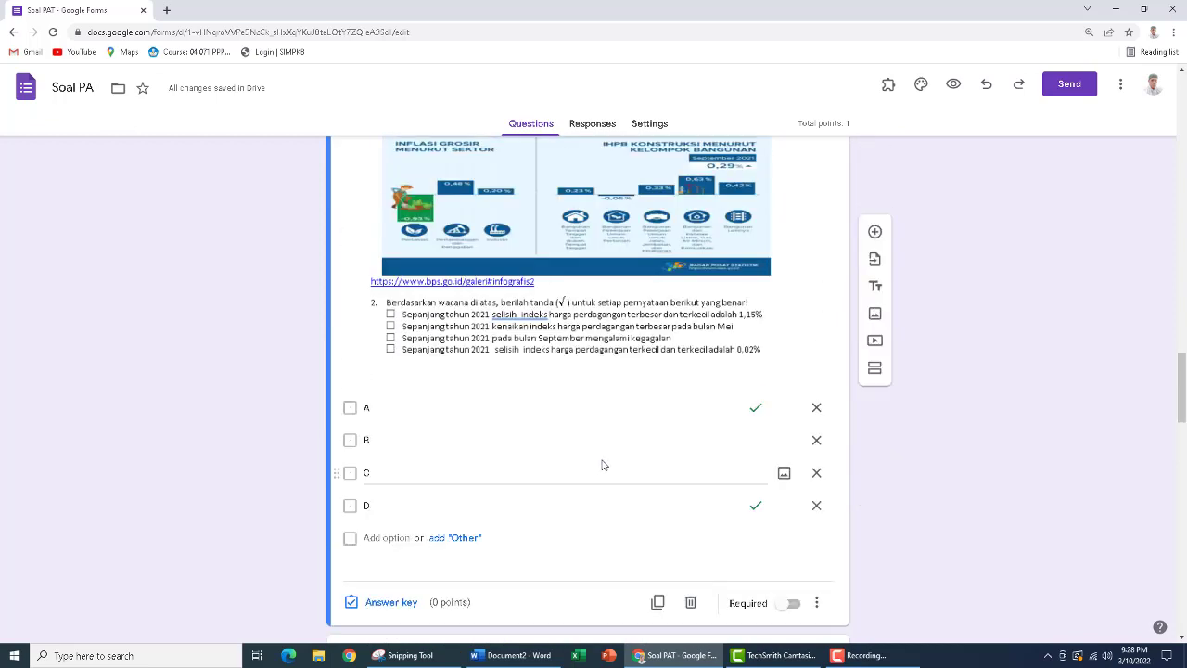
{"action": "scroll", "coordinate": [585, 458], "scroll_direction": "down", "scroll_amount": 5}
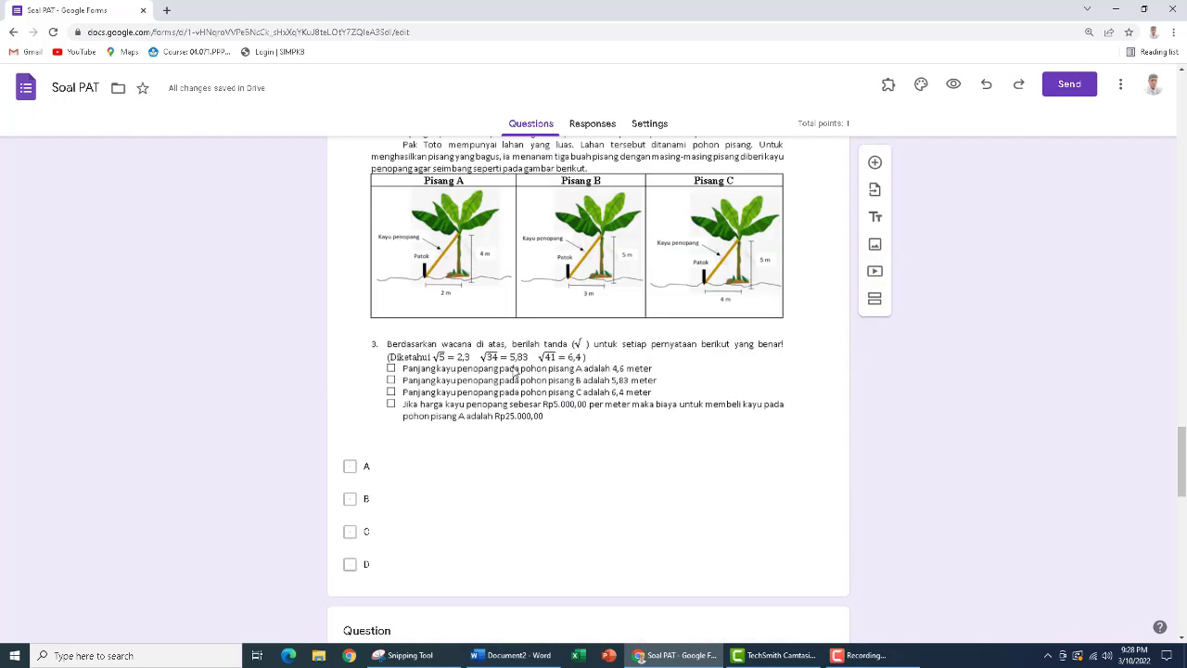
{"action": "left_click", "coordinate": [513, 371]}
{"action": "left_click", "coordinate": [512, 654]}
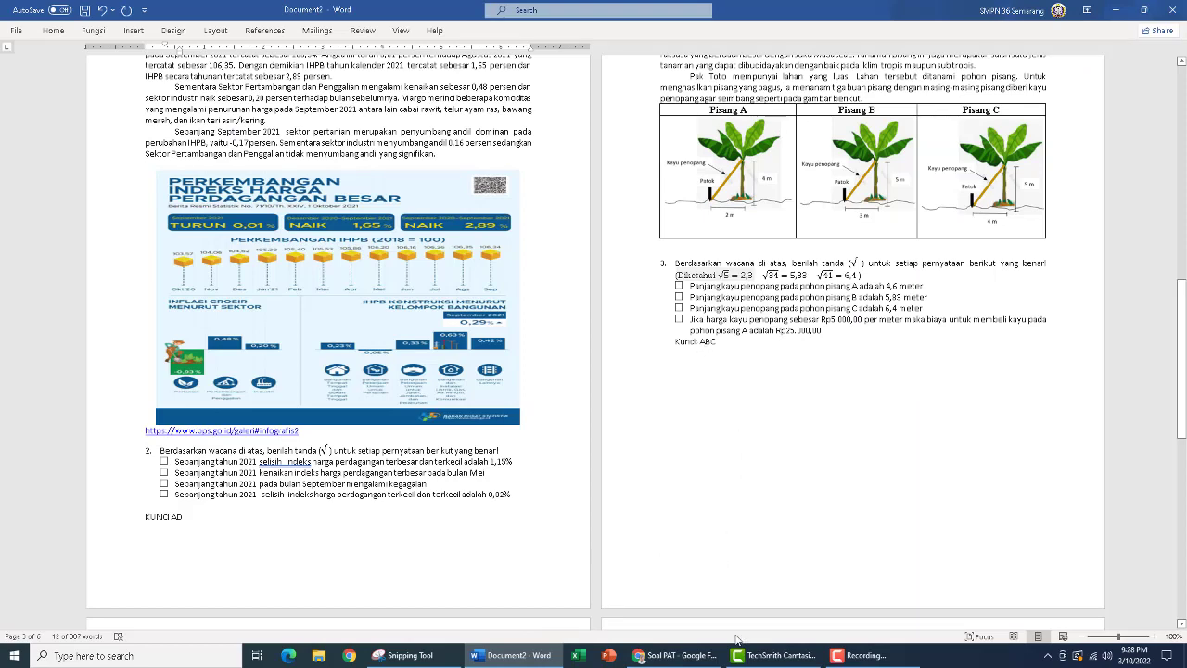
{"action": "left_click", "coordinate": [689, 654]}
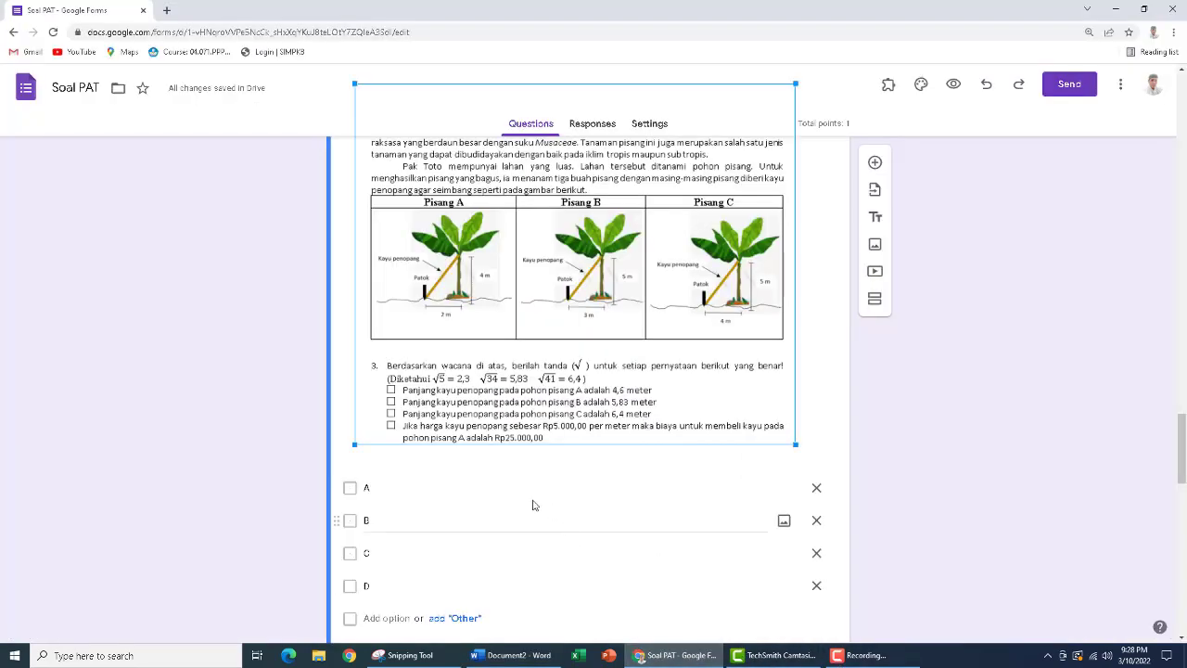
Mark A, B and C as the correct answers in the answer key of section 3's third question
{"action": "left_click", "coordinate": [350, 490]}
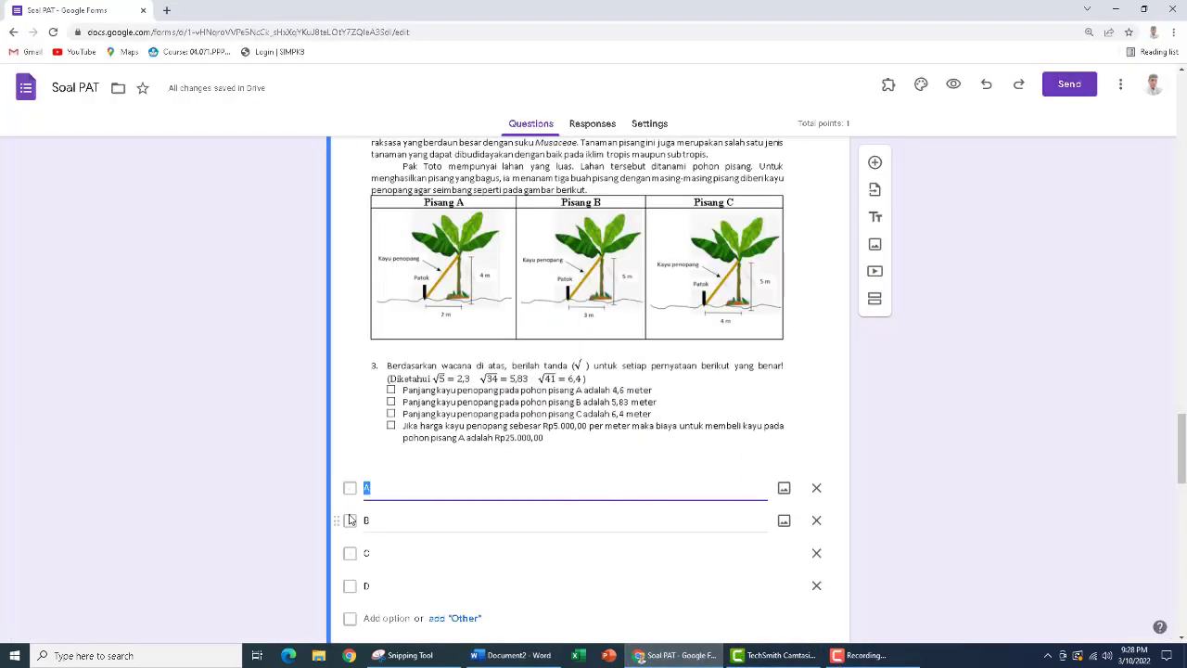
{"action": "scroll", "coordinate": [390, 566], "scroll_direction": "down", "scroll_amount": 1}
{"action": "left_click", "coordinate": [384, 625]}
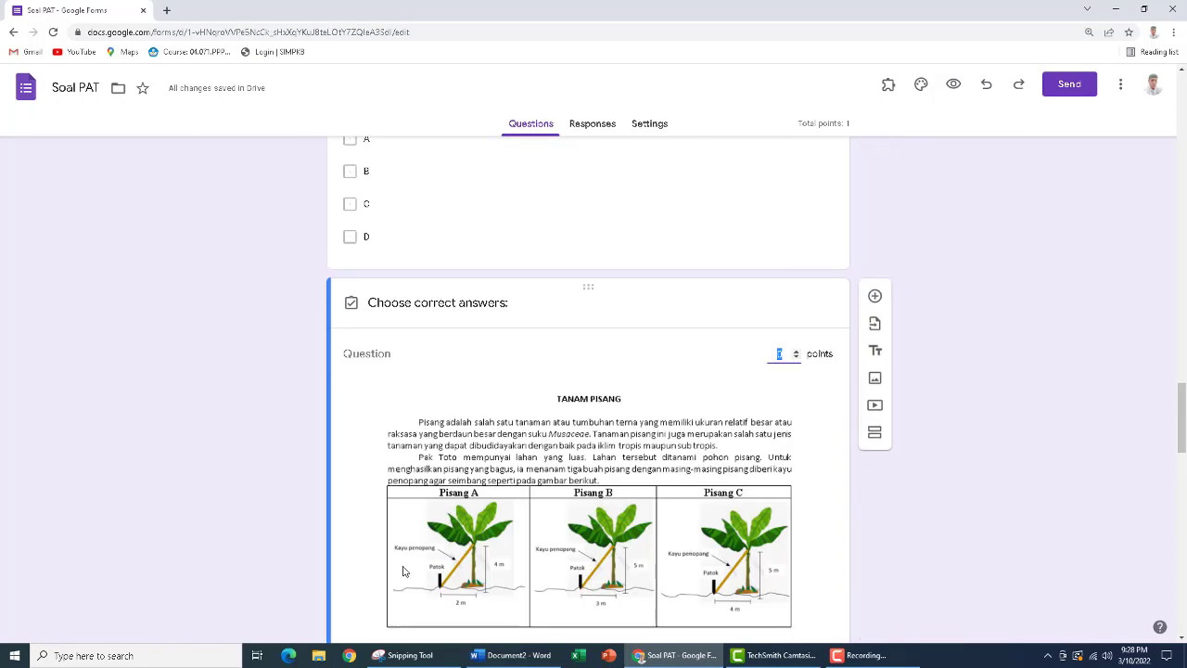
{"action": "scroll", "coordinate": [403, 572], "scroll_direction": "down", "scroll_amount": 5}
{"action": "left_click", "coordinate": [356, 276]}
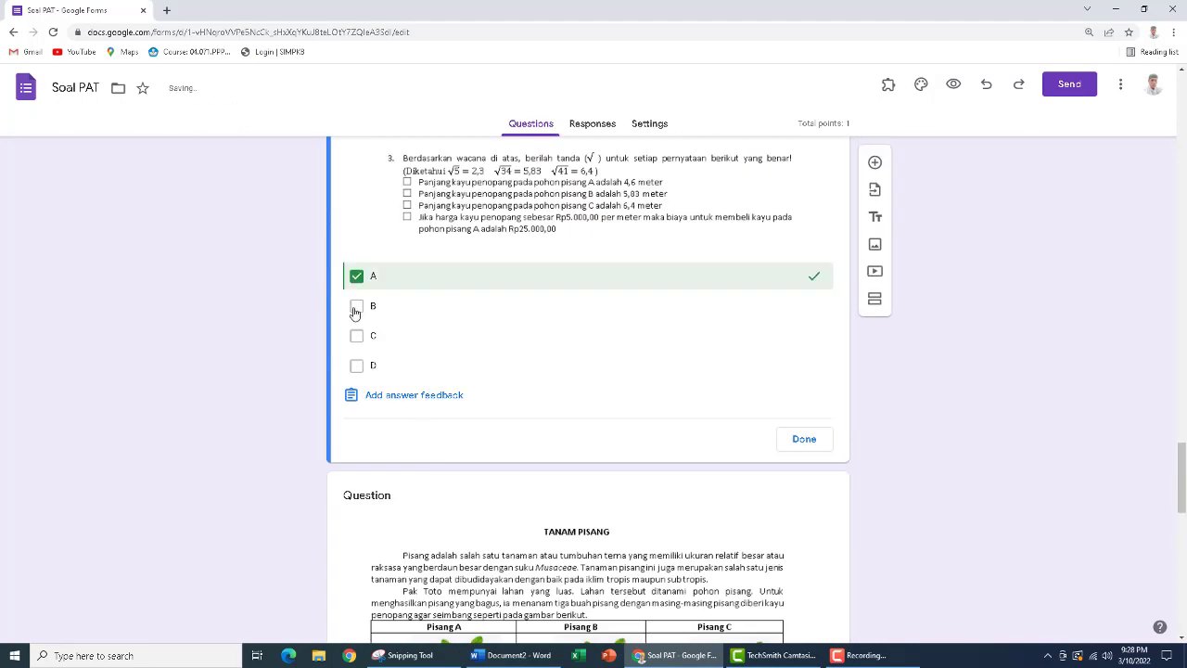
{"action": "left_click", "coordinate": [357, 306]}
{"action": "left_click", "coordinate": [357, 335]}
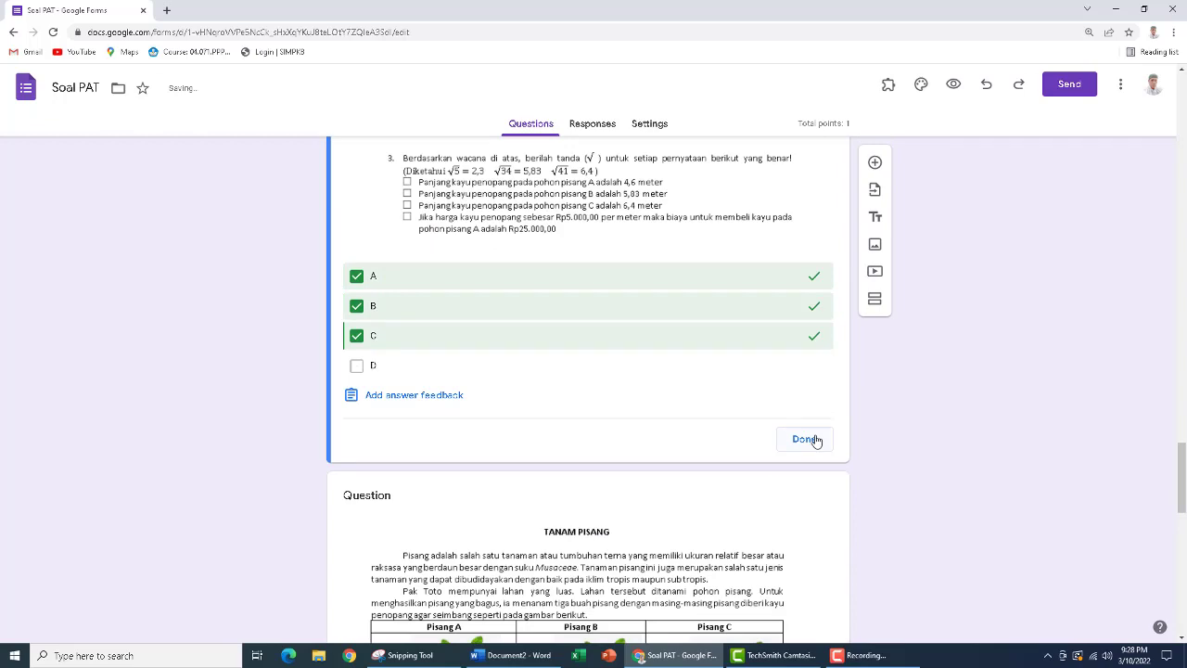
{"action": "left_click", "coordinate": [816, 440]}
{"action": "left_click", "coordinate": [690, 438]}
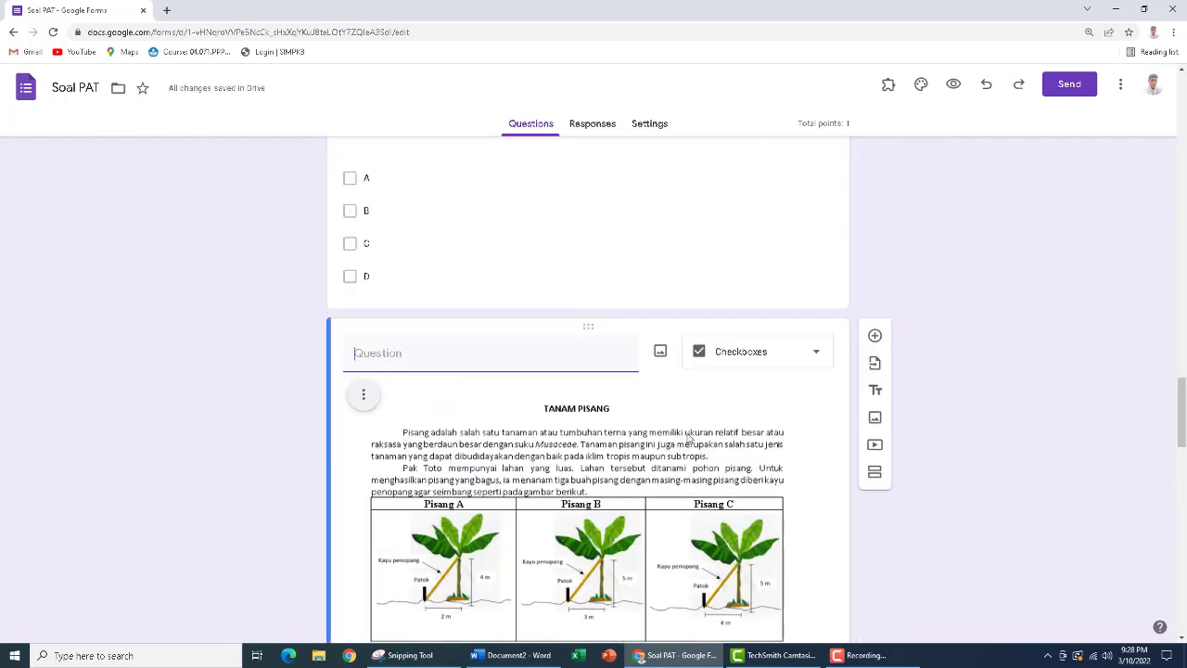
Select section 3's fourth question and look up its correct answers in the Word document Document2
{"action": "scroll", "coordinate": [553, 469], "scroll_direction": "down", "scroll_amount": 12}
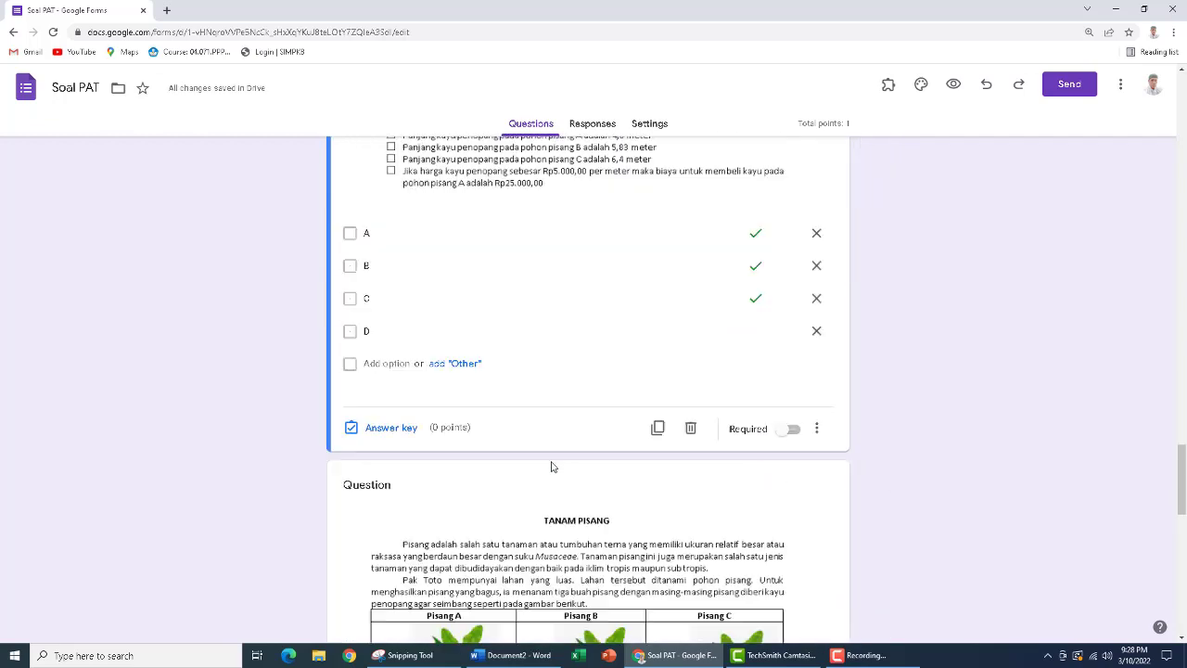
{"action": "left_click", "coordinate": [552, 467]}
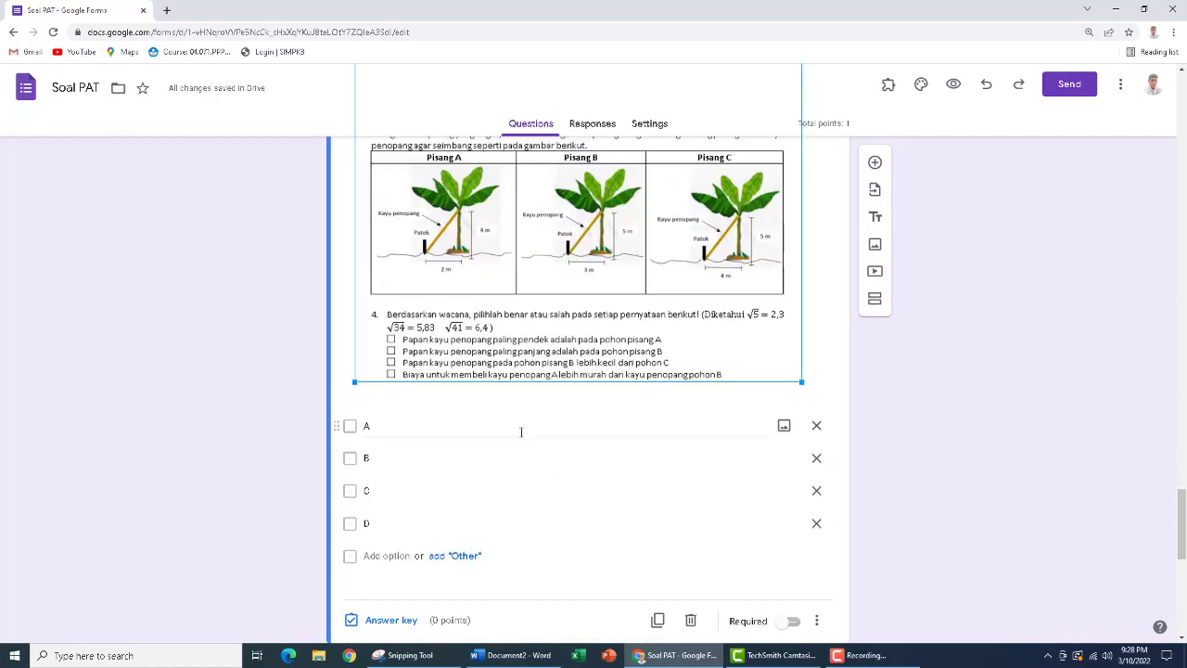
{"action": "left_click", "coordinate": [511, 655]}
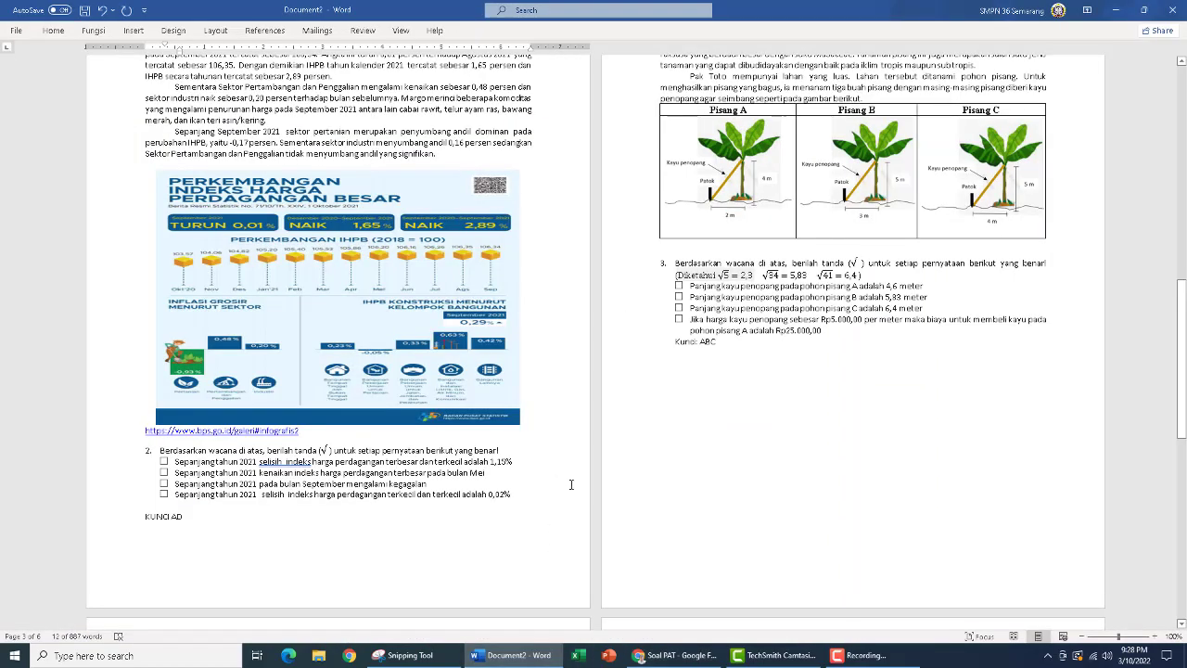
{"action": "scroll", "coordinate": [557, 357], "scroll_direction": "down", "scroll_amount": 10}
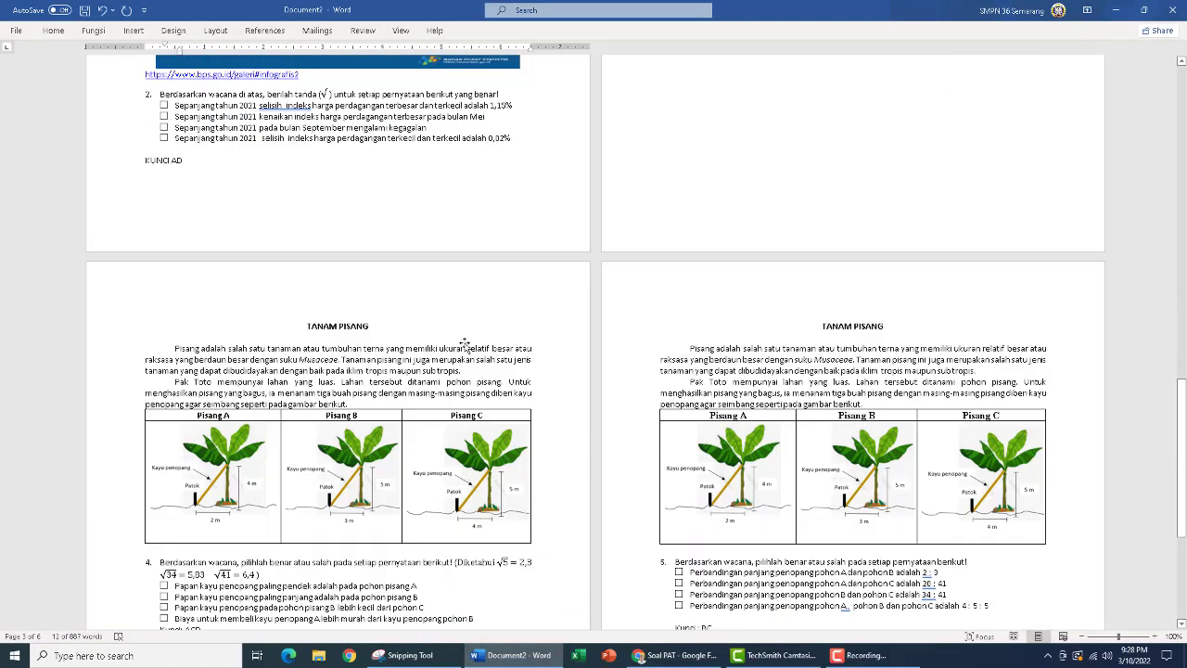
Mark A, C and D as the correct answers in the answer key of section 3's fourth question
{"action": "left_click", "coordinate": [677, 655]}
{"action": "scroll", "coordinate": [450, 432], "scroll_direction": "down", "scroll_amount": 3}
{"action": "left_click", "coordinate": [392, 374]}
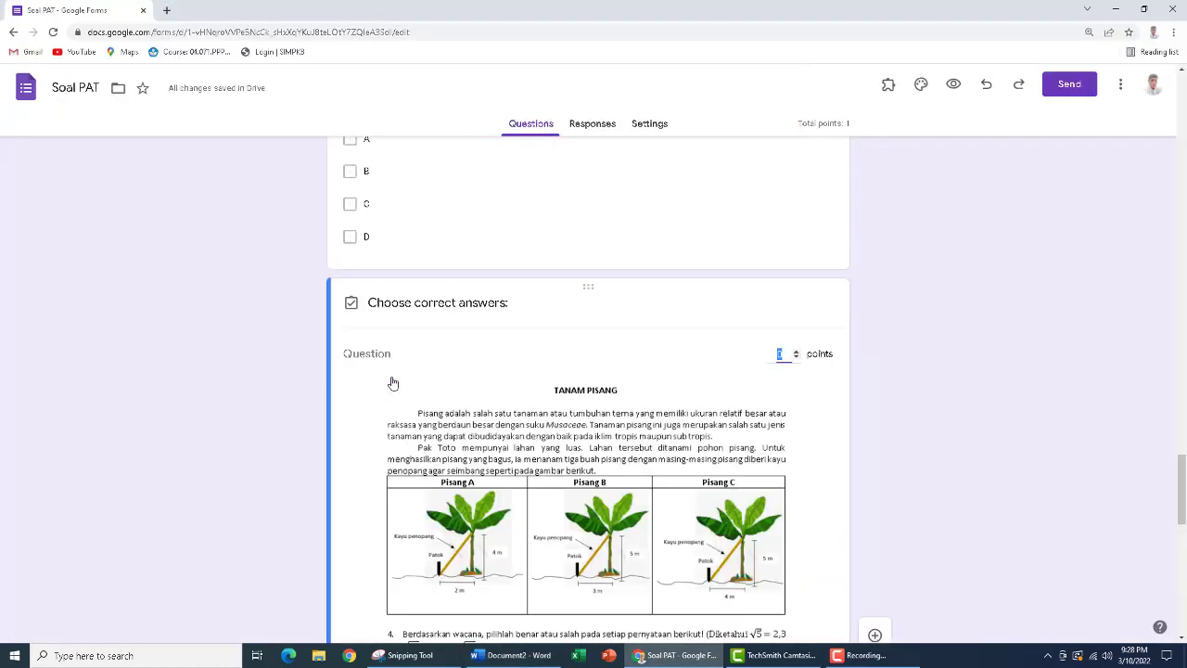
{"action": "scroll", "coordinate": [393, 382], "scroll_direction": "down", "scroll_amount": 4}
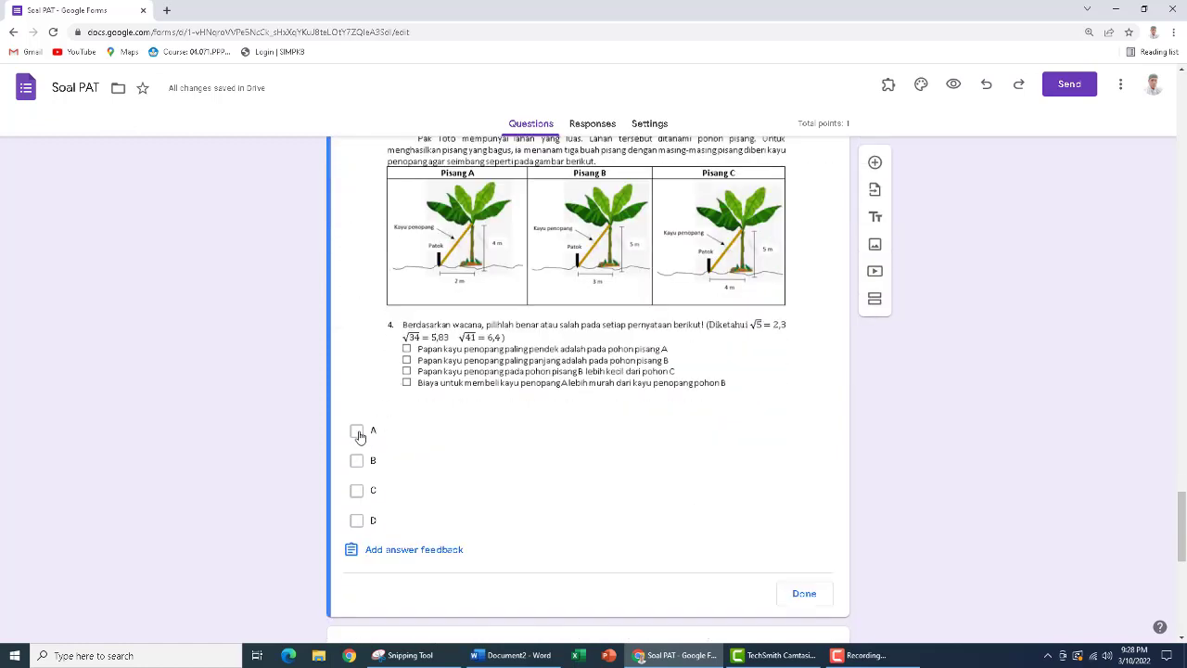
{"action": "left_click", "coordinate": [357, 430]}
{"action": "left_click", "coordinate": [356, 490]}
{"action": "left_click", "coordinate": [357, 520]}
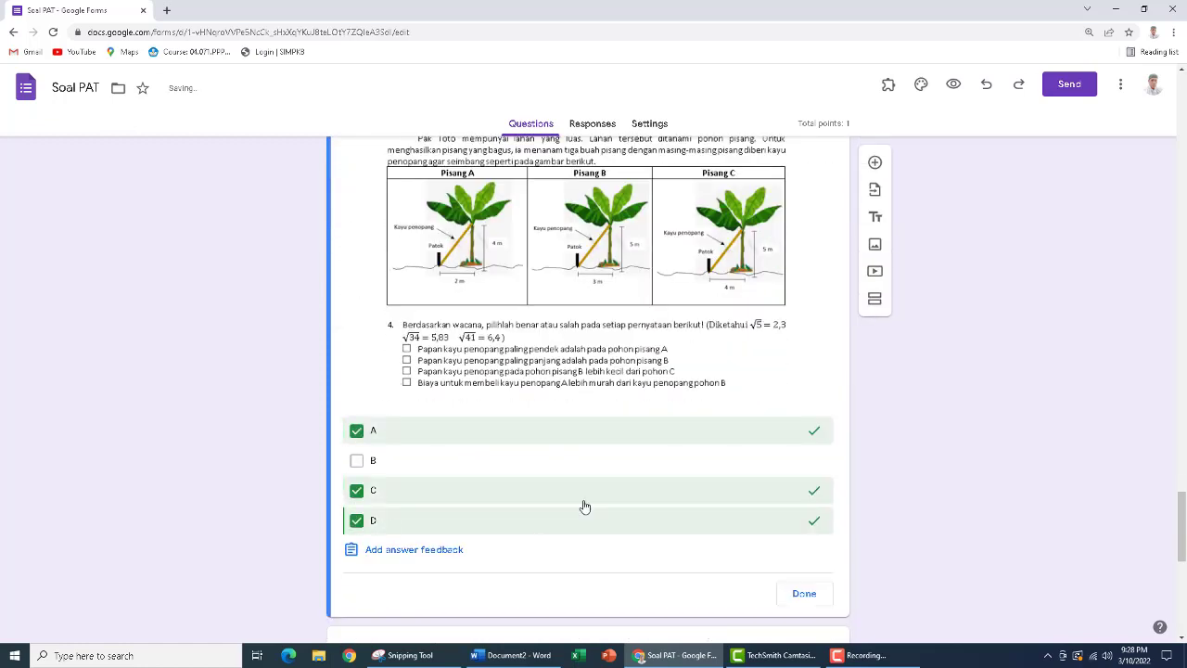
{"action": "scroll", "coordinate": [649, 529], "scroll_direction": "down", "scroll_amount": 1}
{"action": "left_click", "coordinate": [805, 534]}
Select section 3's fifth question and look up its correct answers in the Word document Document2
{"action": "scroll", "coordinate": [648, 492], "scroll_direction": "down", "scroll_amount": 15}
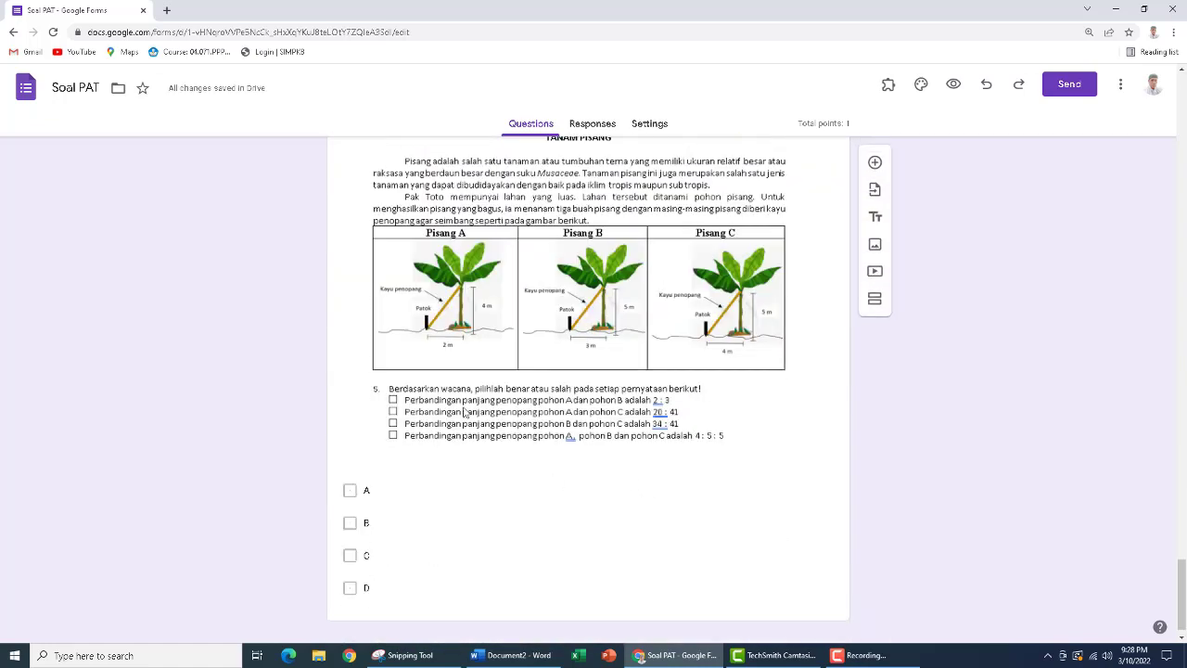
{"action": "left_click", "coordinate": [463, 406]}
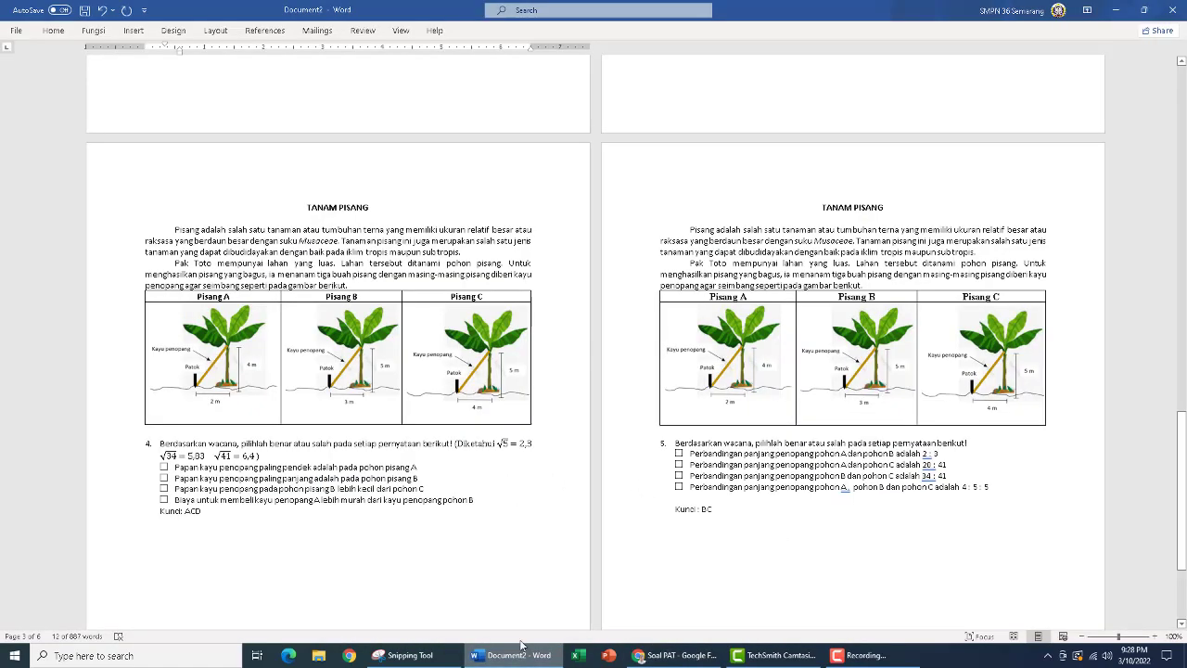
{"action": "left_click", "coordinate": [515, 655]}
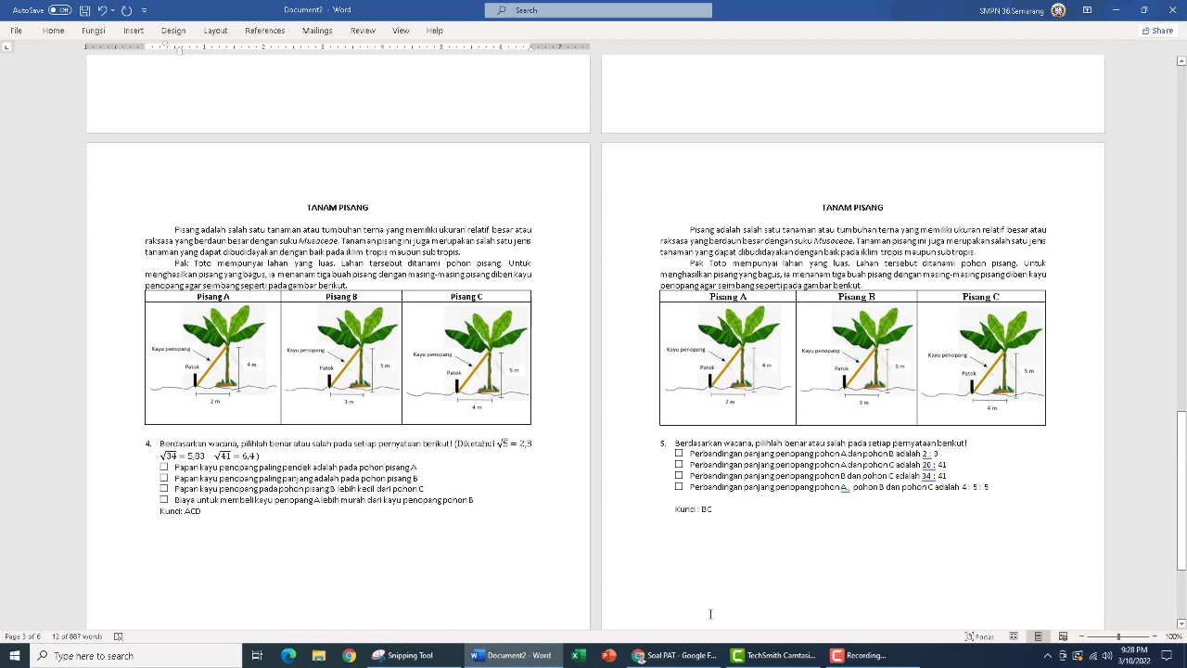
Mark B and C as the correct answers in the answer key of section 3's fifth question
{"action": "left_click", "coordinate": [677, 654]}
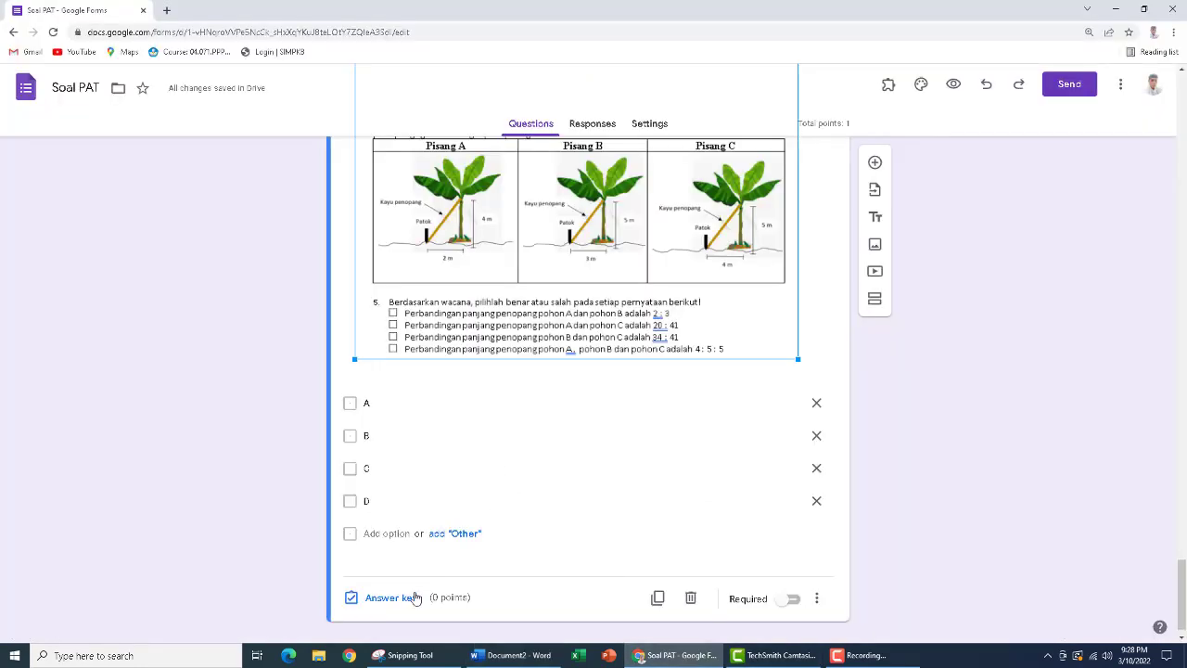
{"action": "left_click", "coordinate": [389, 598]}
{"action": "scroll", "coordinate": [431, 450], "scroll_direction": "down", "scroll_amount": 3}
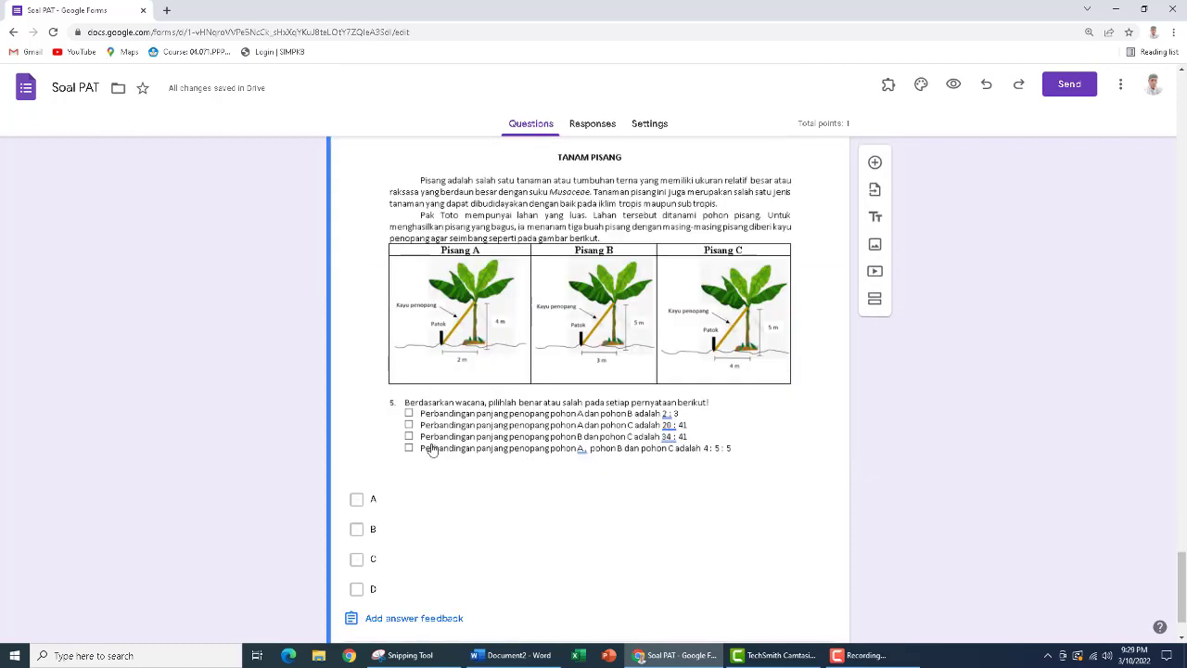
{"action": "scroll", "coordinate": [431, 450], "scroll_direction": "down", "scroll_amount": 1}
{"action": "left_click", "coordinate": [357, 443]}
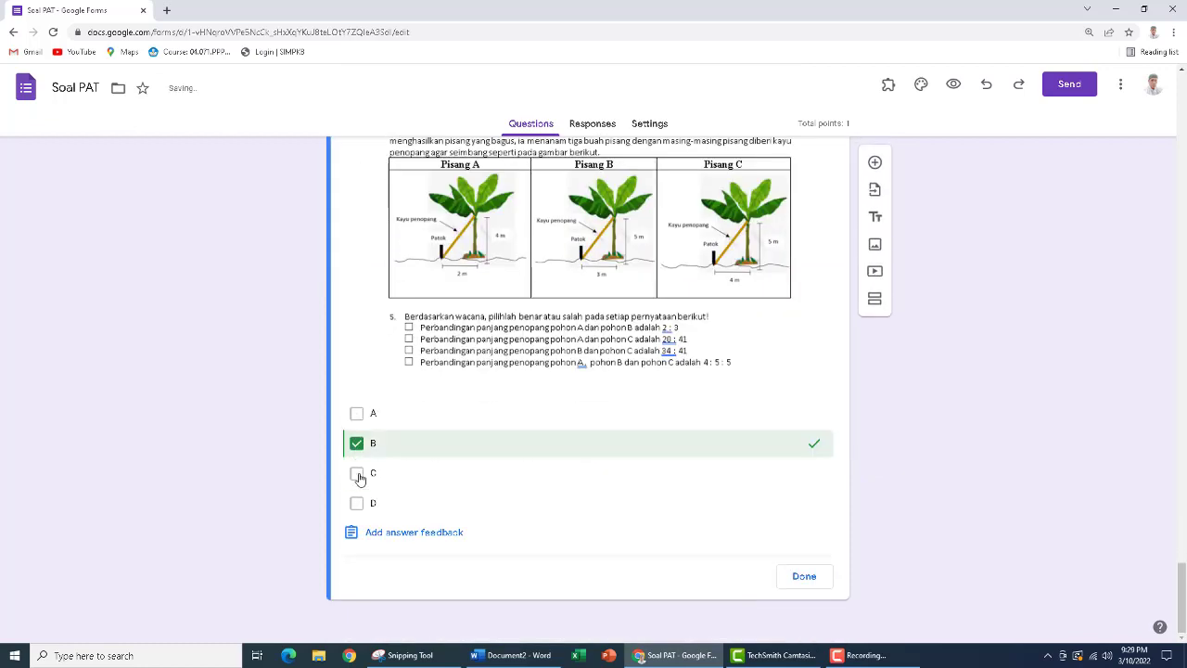
{"action": "left_click", "coordinate": [357, 474]}
{"action": "left_click", "coordinate": [803, 576]}
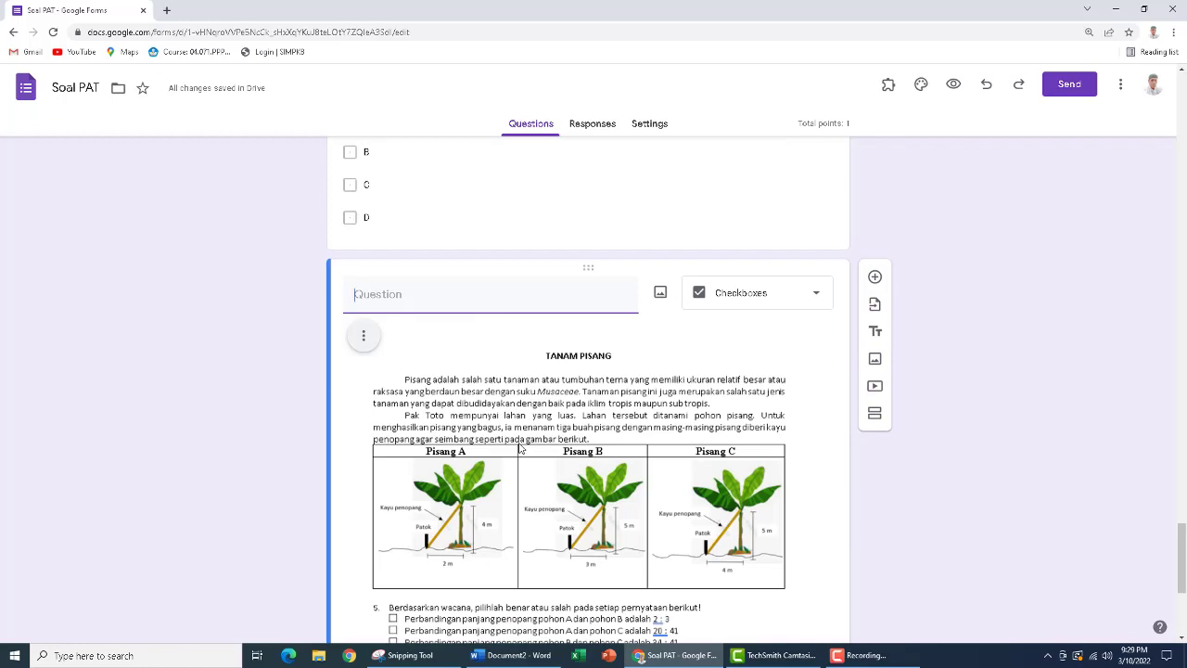
Review the questions of section 3 and the swimming pool question of section 2 in the form editor
{"action": "scroll", "coordinate": [520, 447], "scroll_direction": "up", "scroll_amount": 4}
{"action": "scroll", "coordinate": [520, 445], "scroll_direction": "down", "scroll_amount": 3}
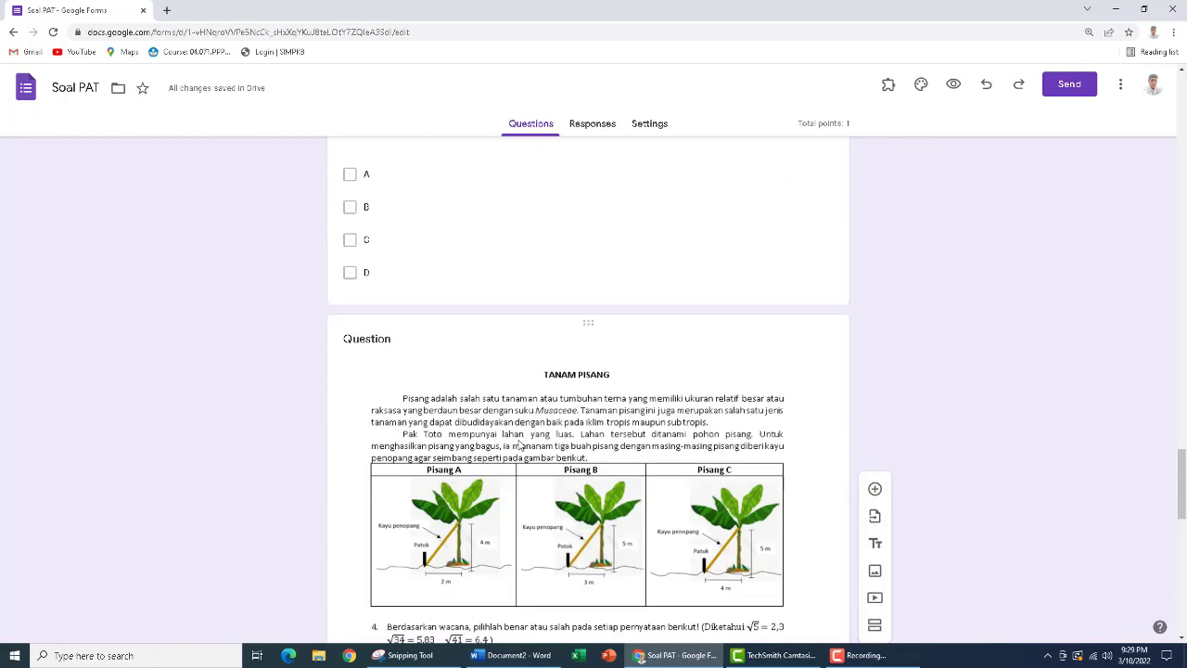
{"action": "scroll", "coordinate": [520, 446], "scroll_direction": "up", "scroll_amount": 3}
{"action": "scroll", "coordinate": [520, 445], "scroll_direction": "down", "scroll_amount": 3}
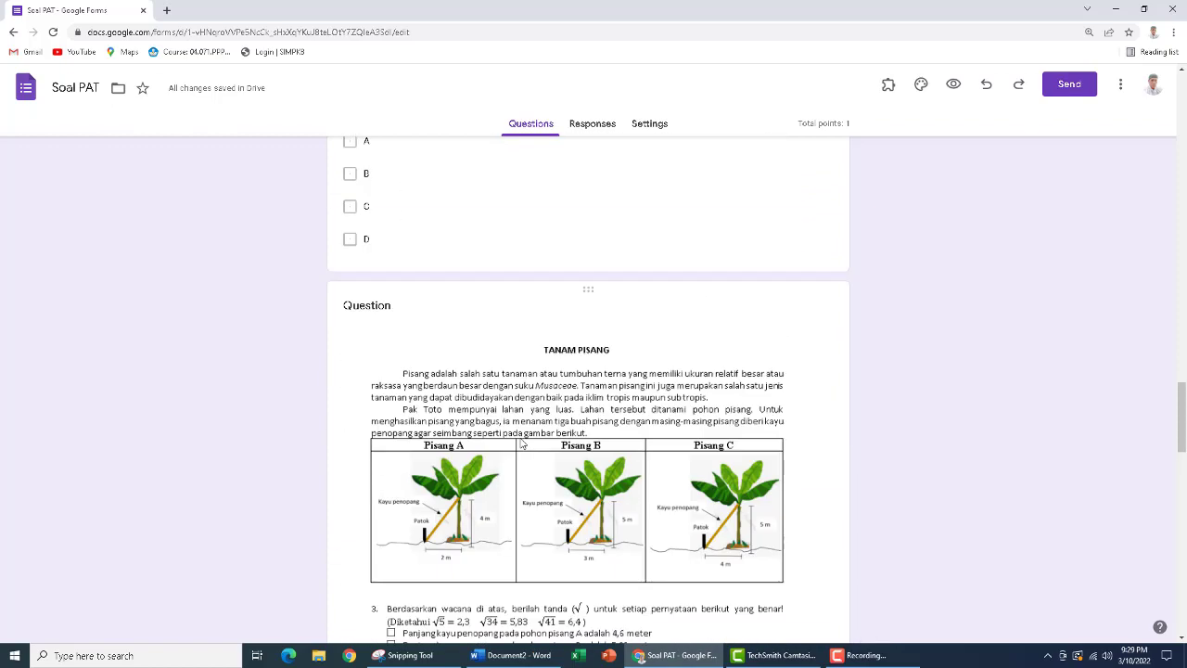
{"action": "scroll", "coordinate": [521, 443], "scroll_direction": "up", "scroll_amount": 1}
{"action": "scroll", "coordinate": [521, 441], "scroll_direction": "up", "scroll_amount": 8}
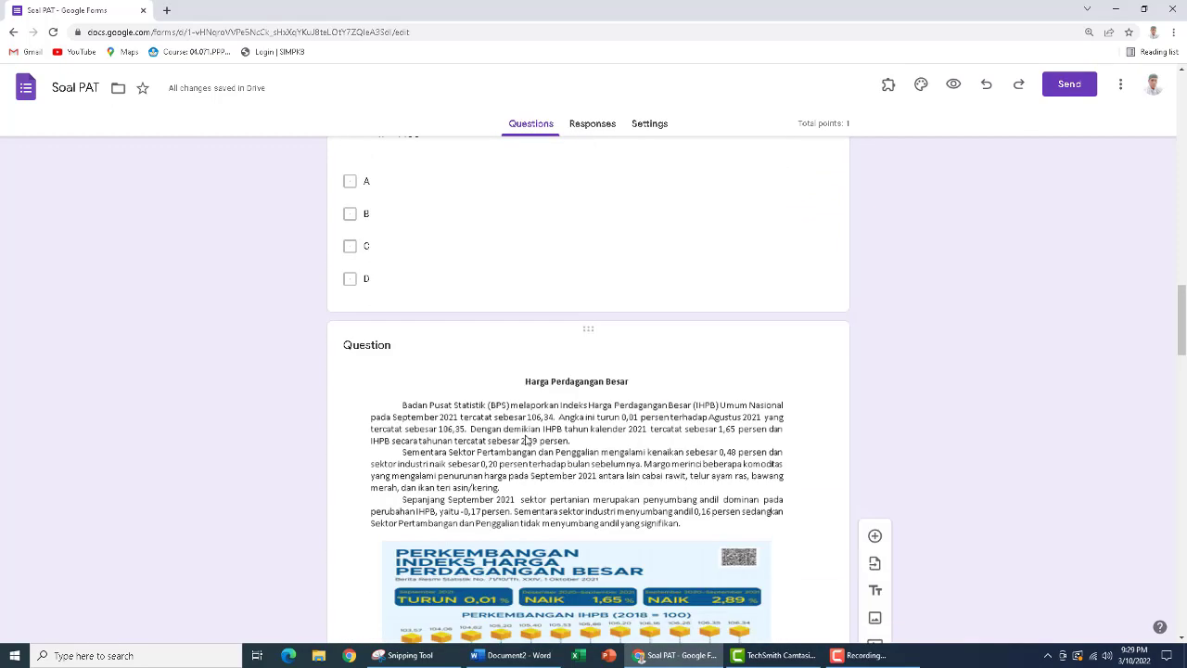
{"action": "scroll", "coordinate": [525, 440], "scroll_direction": "up", "scroll_amount": 7}
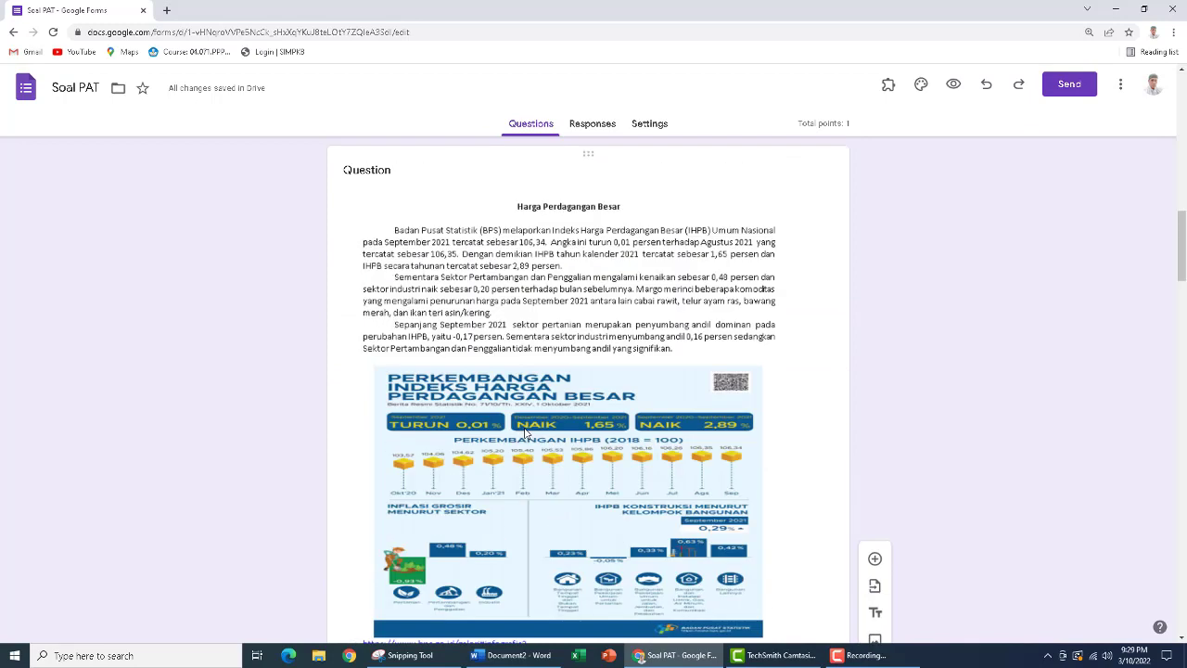
{"action": "scroll", "coordinate": [528, 431], "scroll_direction": "up", "scroll_amount": 5}
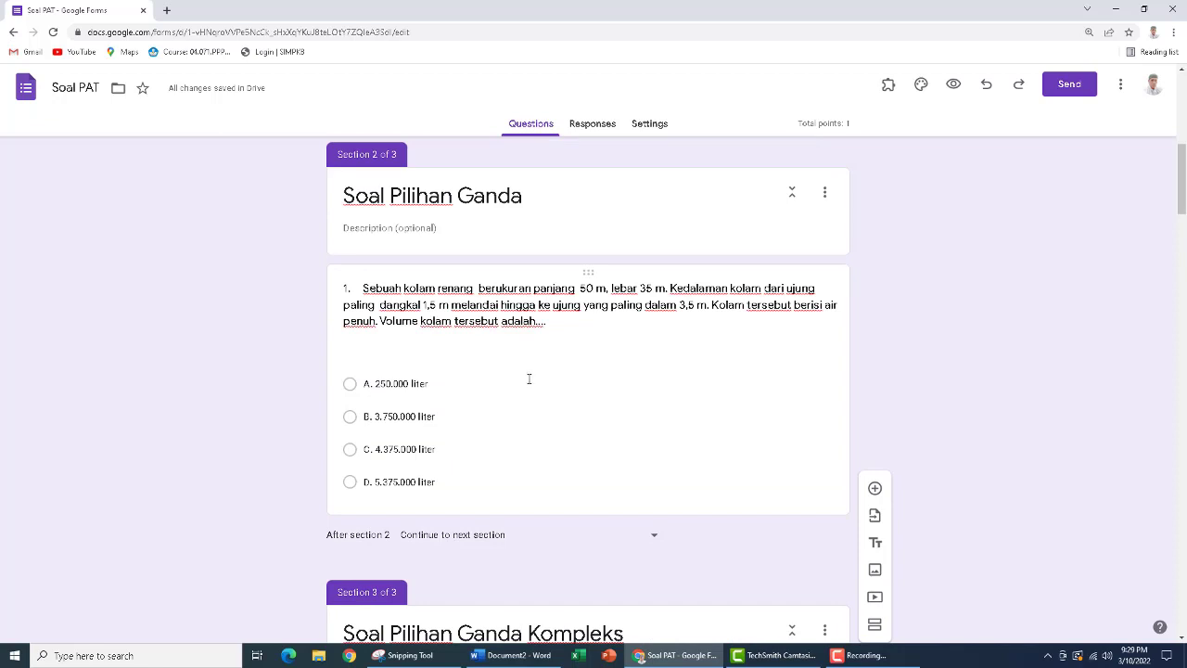
Preview the form and complete its identity section with the student's name, Kelas 9A and Nomor Absen 1, continuing to the questions
{"action": "left_click", "coordinate": [951, 91]}
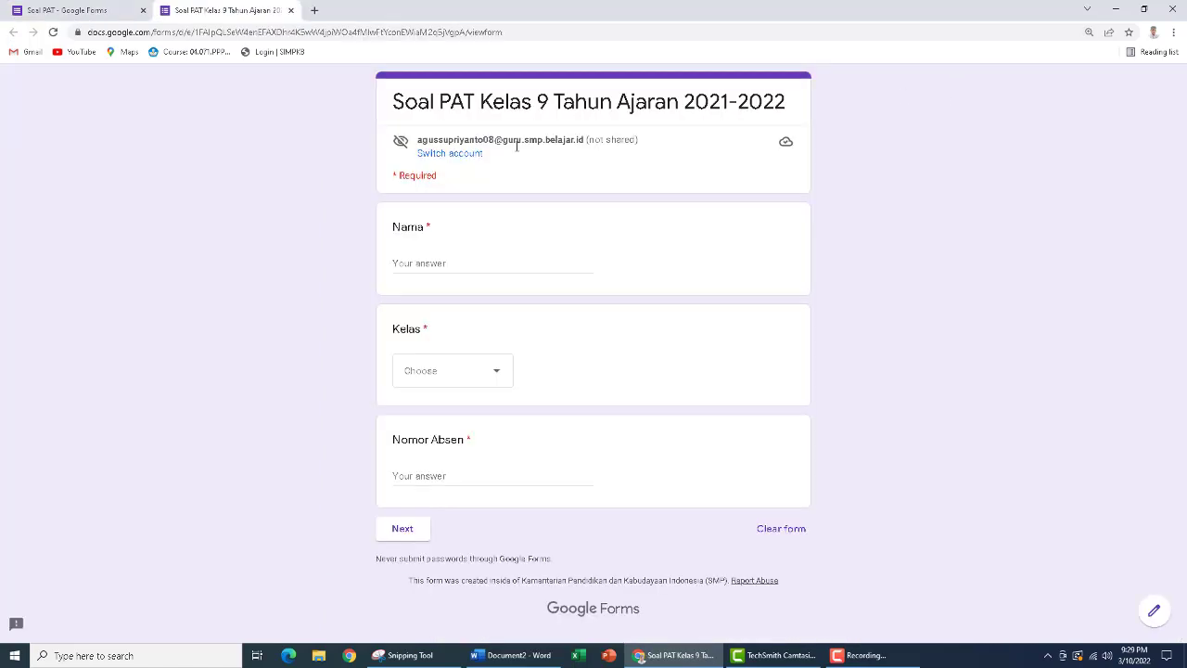
{"action": "left_click", "coordinate": [447, 263]}
{"action": "type", "text": "E"}
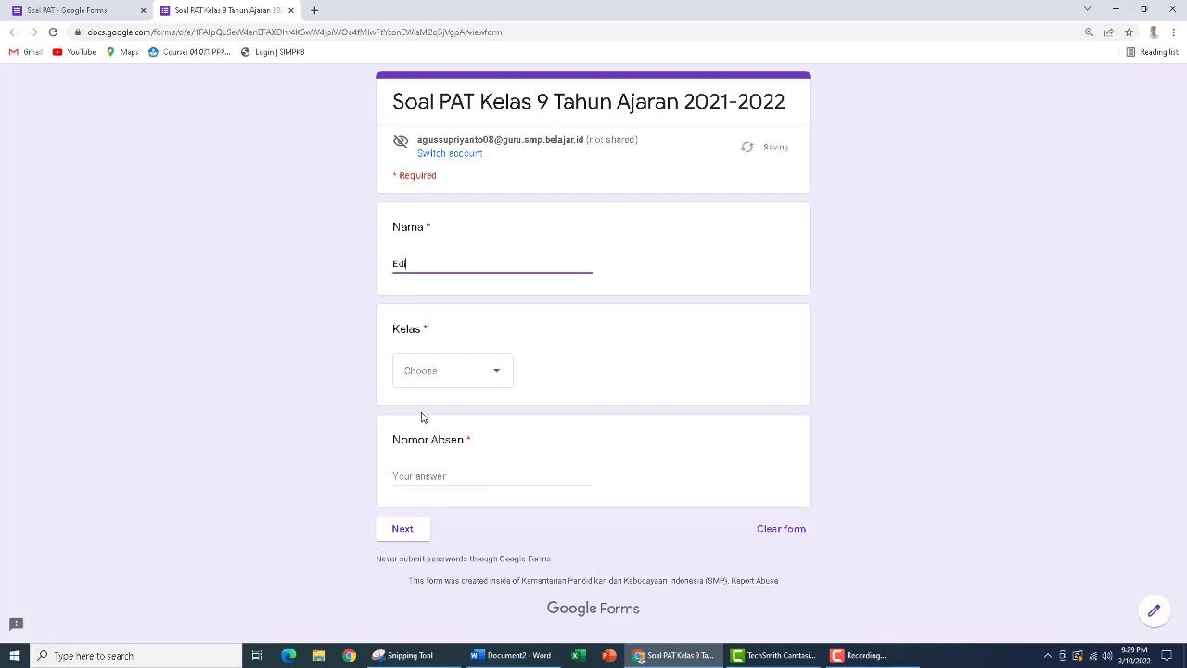
{"action": "type", "text": "di"}
{"action": "left_click", "coordinate": [443, 378]}
{"action": "left_click", "coordinate": [412, 420]}
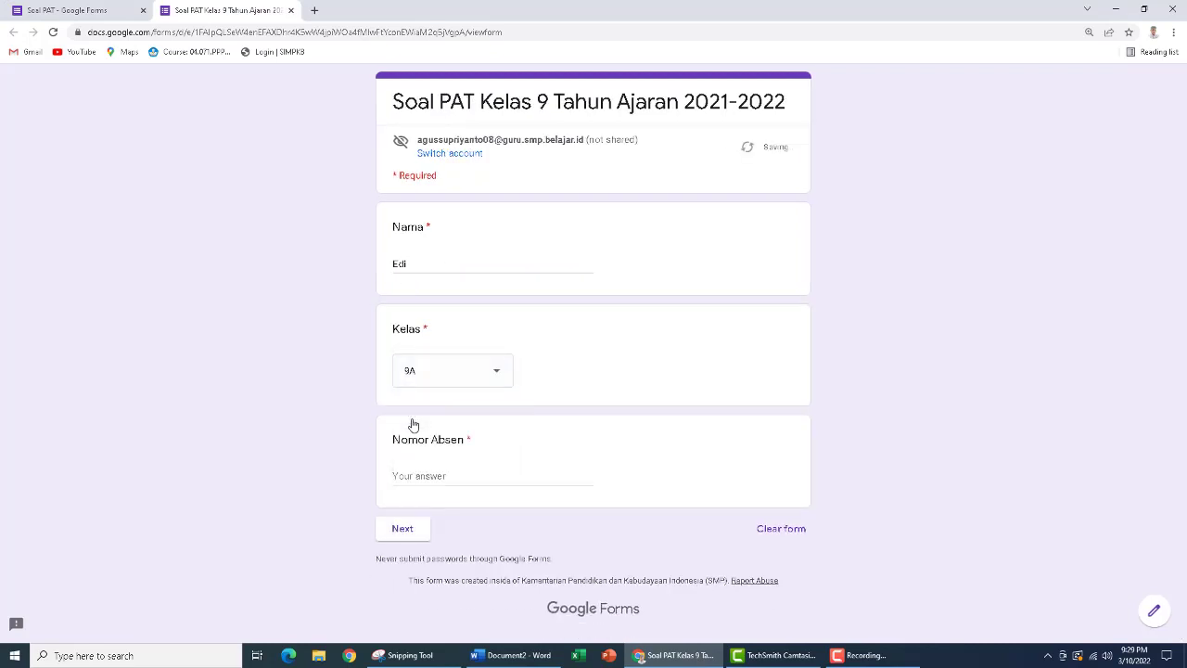
{"action": "left_click", "coordinate": [433, 475]}
{"action": "type", "text": "1"}
{"action": "left_click", "coordinate": [402, 530]}
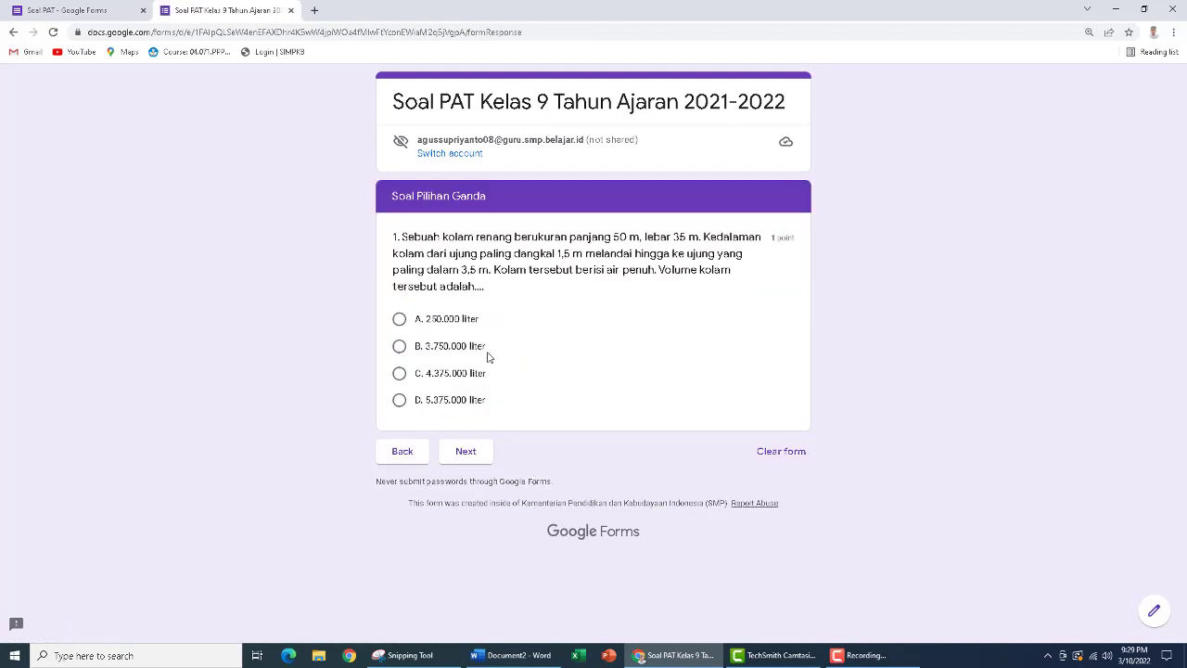
Answer the swimming pool question with A. 250.000 liter and select A and B for complex question 1
{"action": "left_click", "coordinate": [398, 320]}
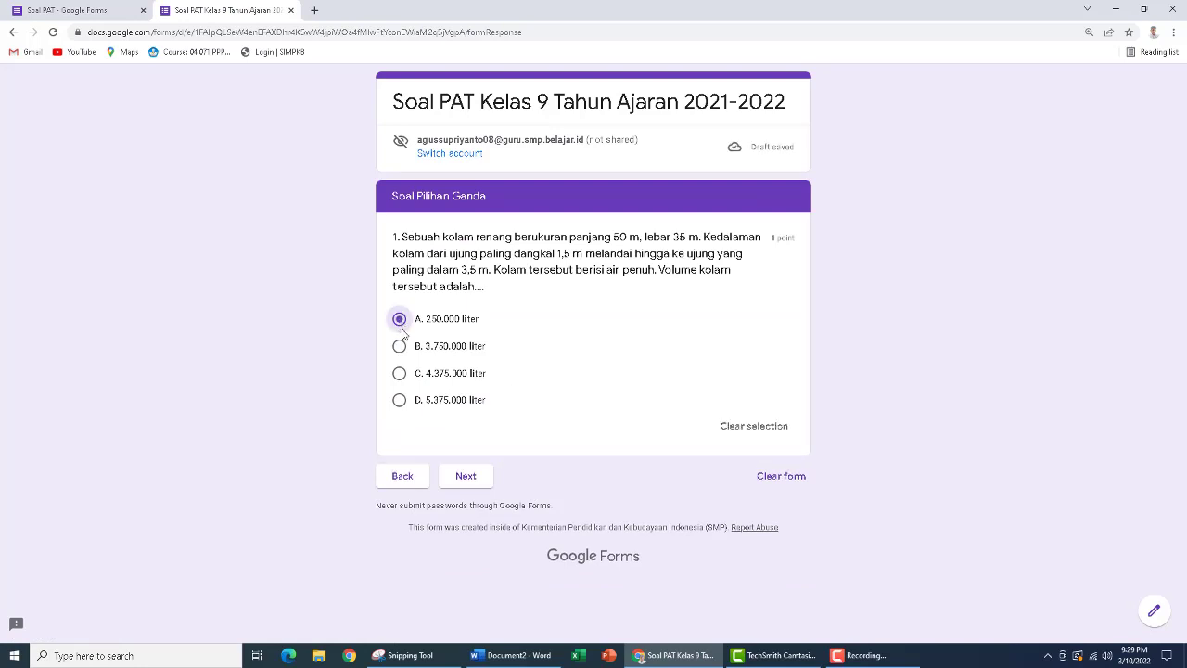
{"action": "left_click", "coordinate": [465, 476]}
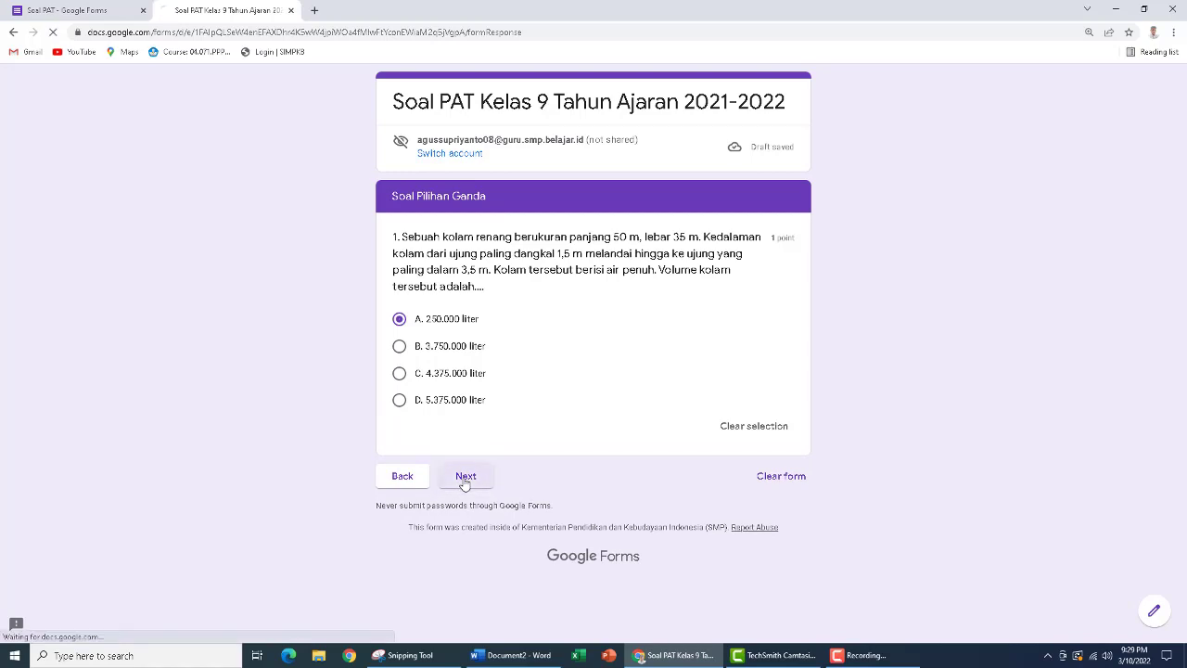
{"action": "scroll", "coordinate": [471, 479], "scroll_direction": "down", "scroll_amount": 5}
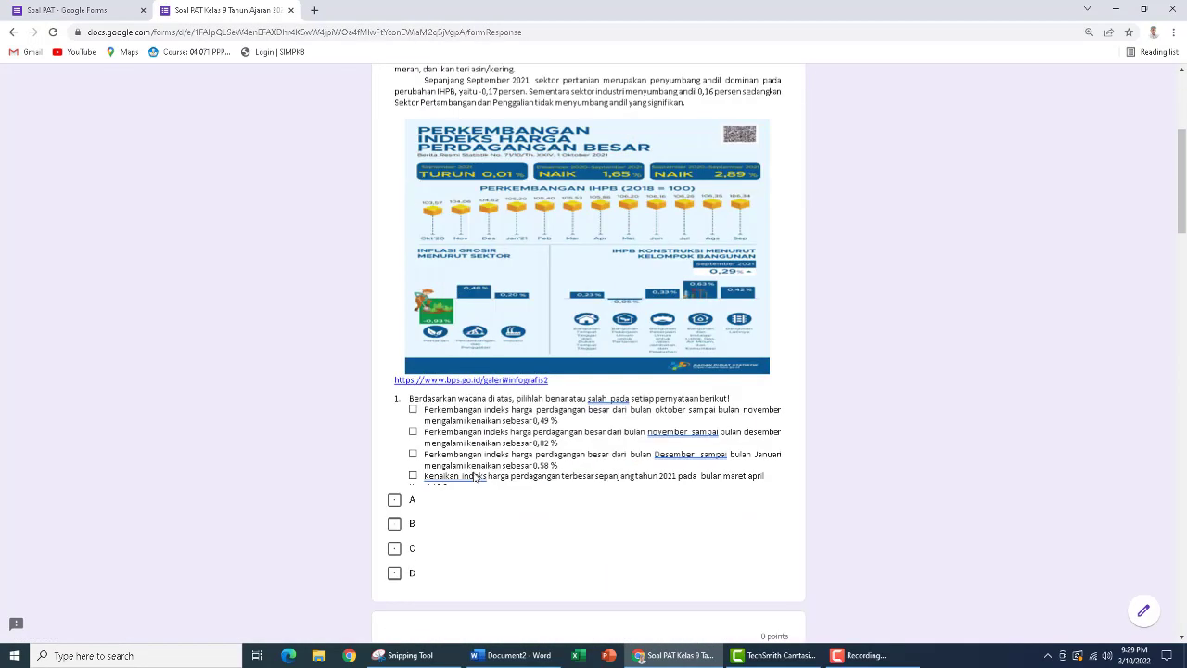
{"action": "scroll", "coordinate": [475, 477], "scroll_direction": "down", "scroll_amount": 1}
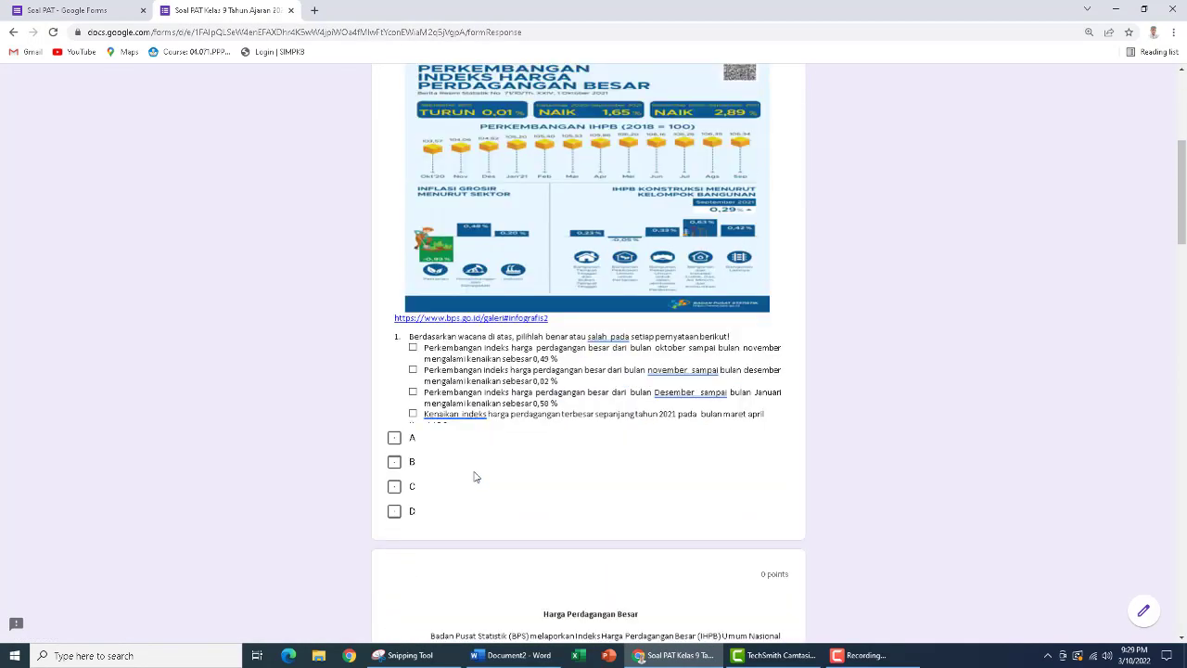
{"action": "left_click", "coordinate": [394, 438]}
{"action": "left_click", "coordinate": [395, 461]}
Select B, C and D as the answers to complex question 2 about the wholesale price index
{"action": "scroll", "coordinate": [504, 486], "scroll_direction": "down", "scroll_amount": 5}
{"action": "scroll", "coordinate": [504, 486], "scroll_direction": "down", "scroll_amount": 4}
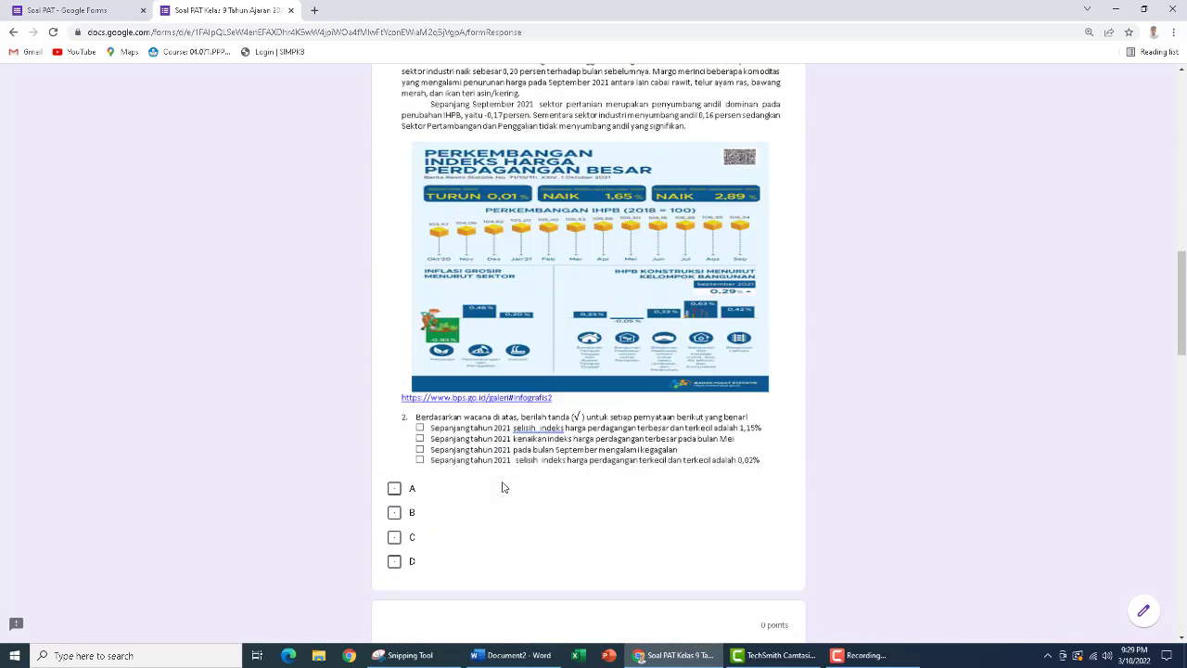
{"action": "left_click", "coordinate": [394, 512]}
{"action": "left_click", "coordinate": [394, 537]}
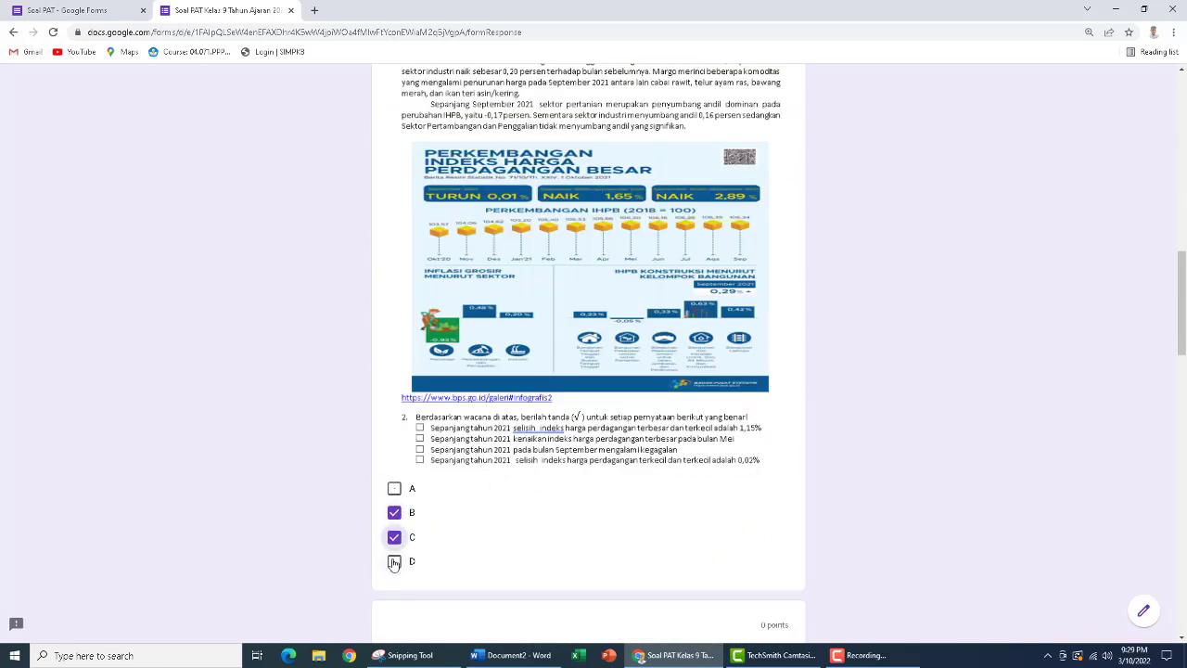
{"action": "left_click", "coordinate": [394, 562]}
Answer the banana planting questions, selecting A, B and C for question 3 and C and D for question 4
{"action": "scroll", "coordinate": [575, 511], "scroll_direction": "down", "scroll_amount": 8}
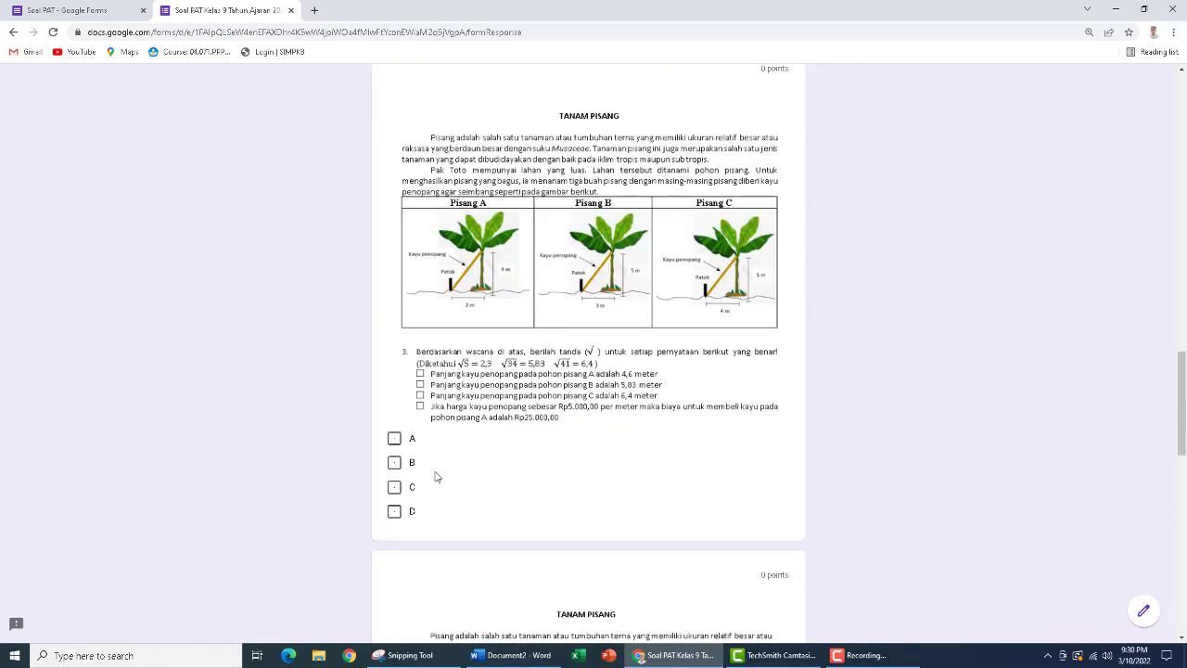
{"action": "left_click", "coordinate": [395, 437]}
{"action": "left_click", "coordinate": [394, 462]}
{"action": "left_click", "coordinate": [394, 487]}
{"action": "scroll", "coordinate": [446, 491], "scroll_direction": "down", "scroll_amount": 5}
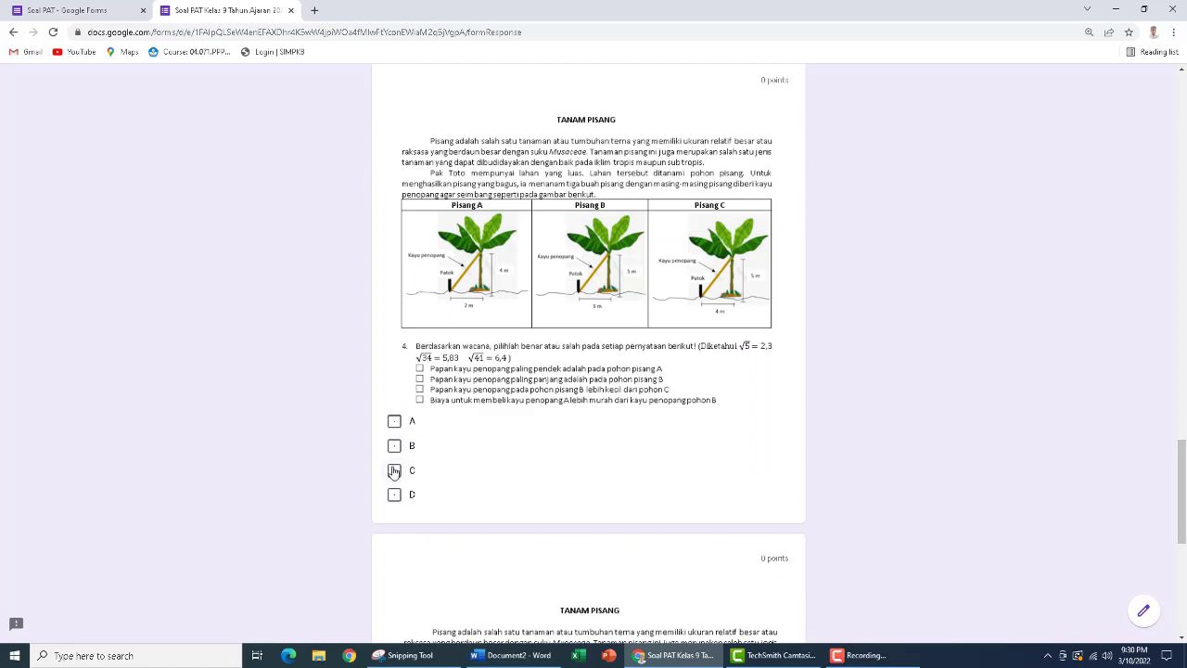
{"action": "left_click", "coordinate": [394, 471]}
{"action": "left_click", "coordinate": [395, 494]}
Select B and D for complex question 5 and submit the first test response
{"action": "scroll", "coordinate": [496, 498], "scroll_direction": "down", "scroll_amount": 5}
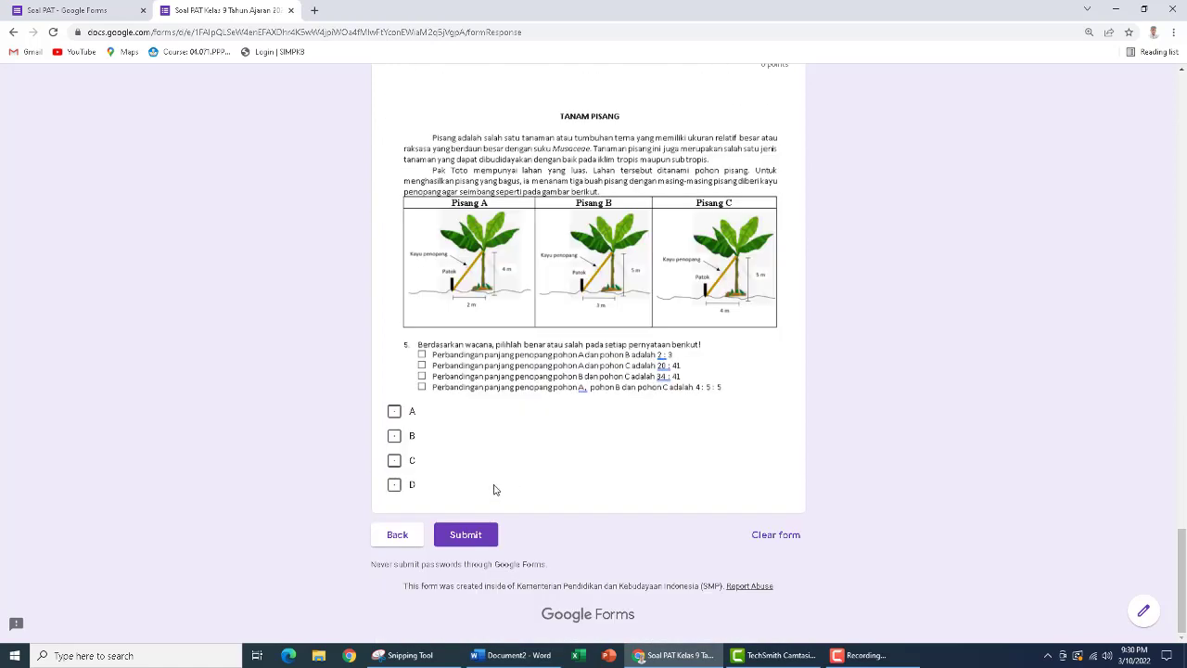
{"action": "left_click", "coordinate": [394, 436]}
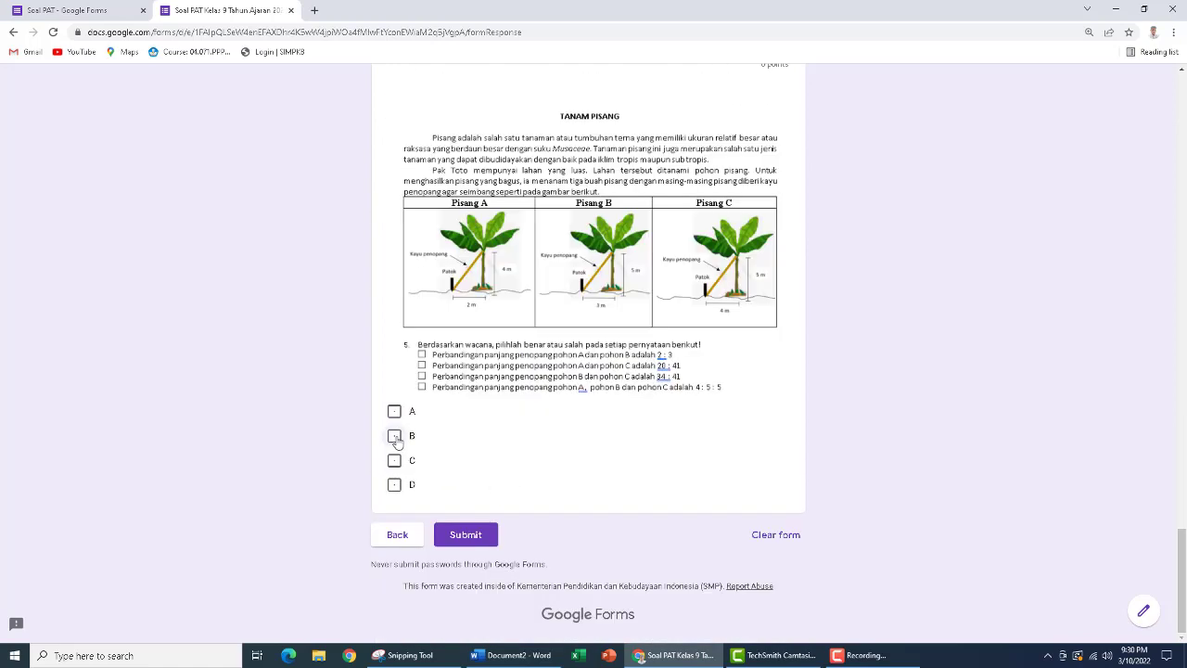
{"action": "left_click", "coordinate": [394, 488]}
{"action": "left_click", "coordinate": [465, 535]}
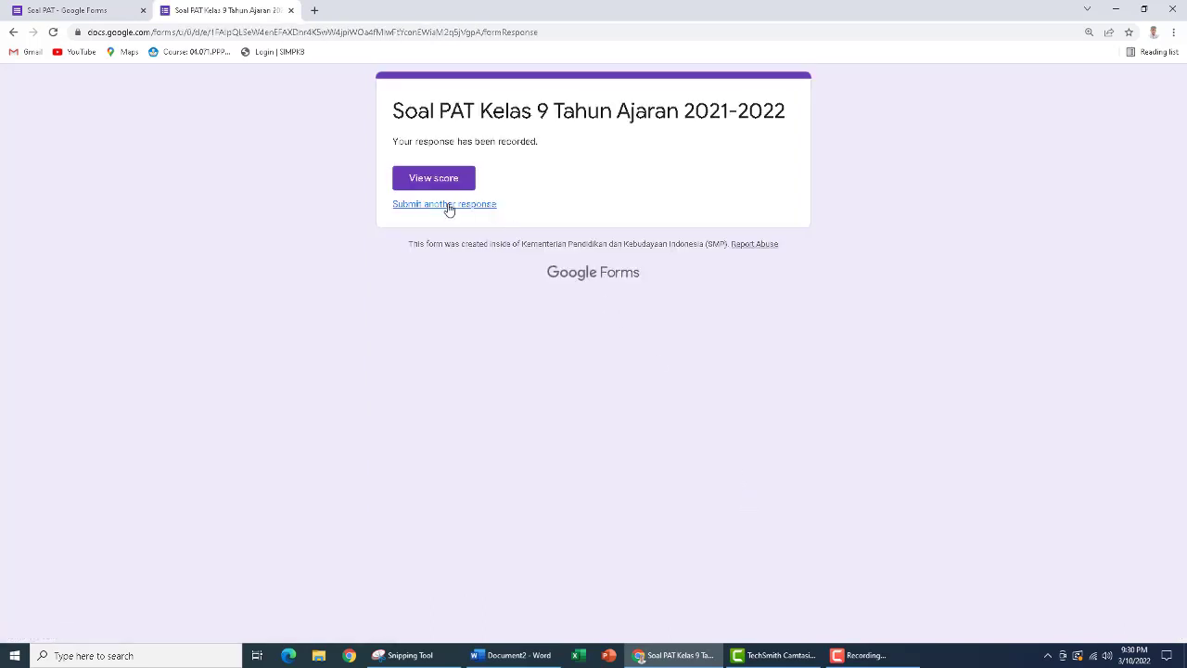
Start another response and complete its identity section with a second student's name, Kelas 9B and Nomor Absen 3
{"action": "left_click", "coordinate": [448, 205]}
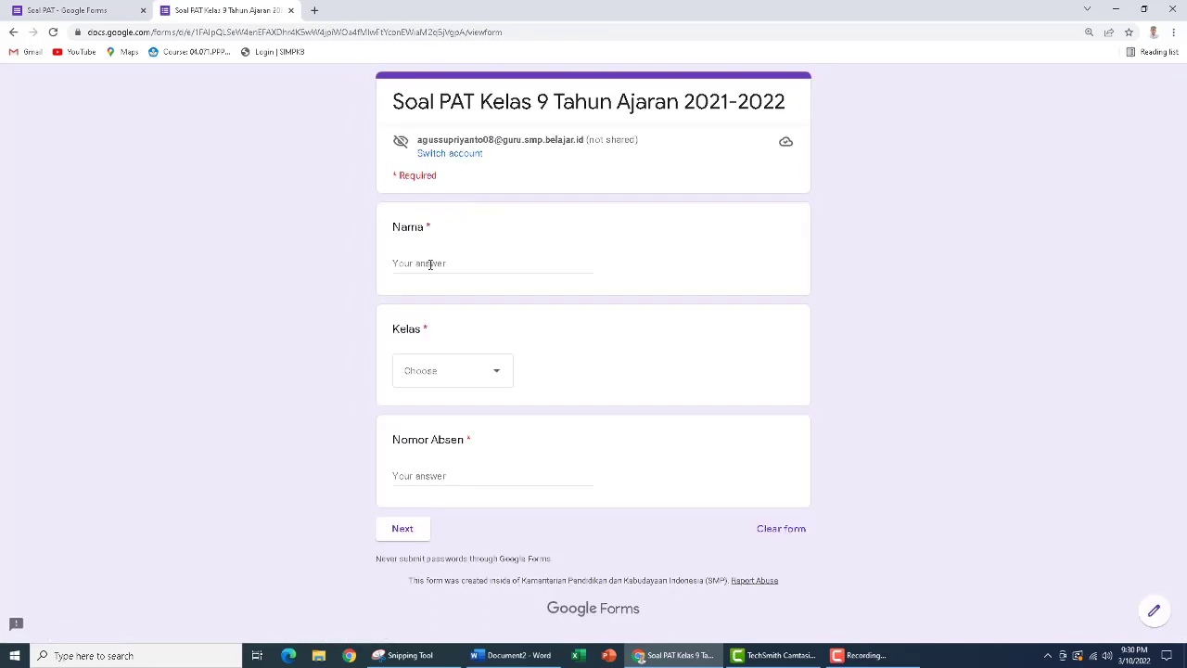
{"action": "left_click", "coordinate": [430, 265]}
{"action": "type", "text": "Budi"}
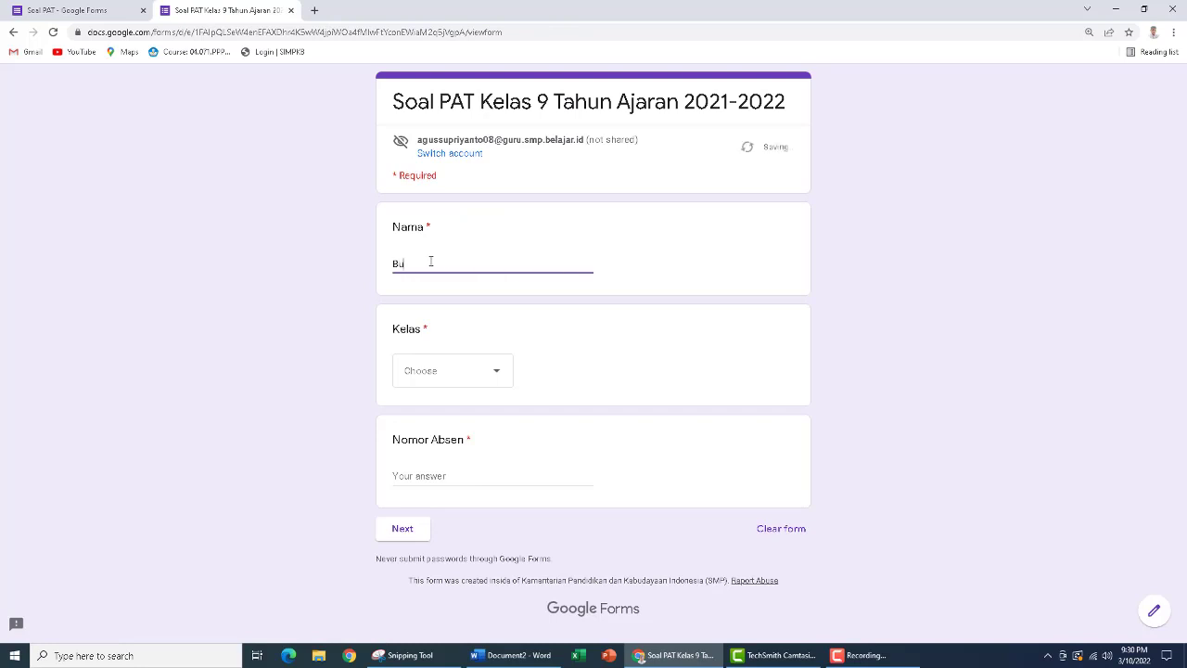
{"action": "left_click", "coordinate": [451, 376]}
{"action": "left_click", "coordinate": [418, 448]}
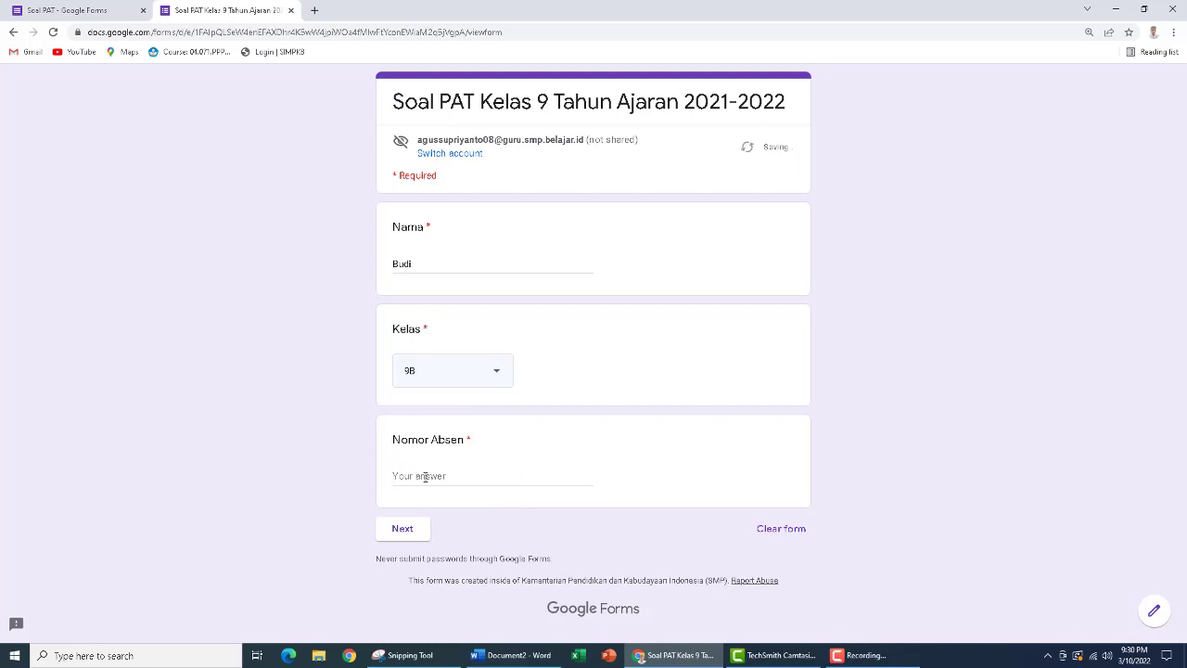
{"action": "left_click", "coordinate": [425, 475]}
{"action": "type", "text": "3"}
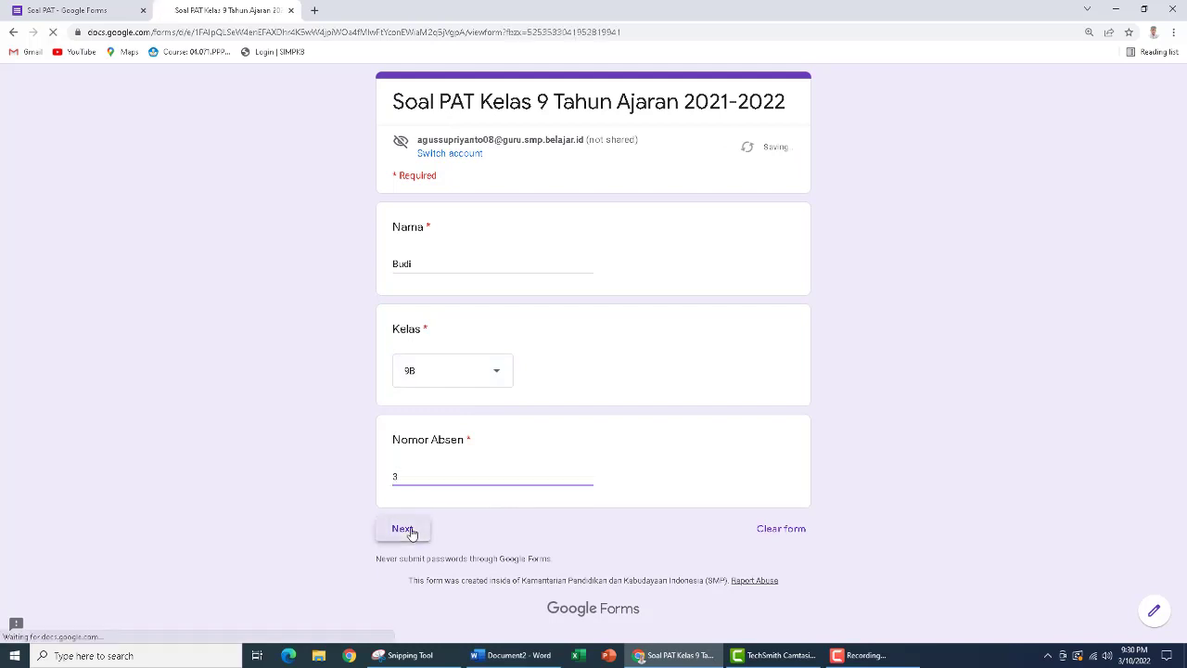
{"action": "left_click", "coordinate": [405, 529]}
In the second response, answer the swimming pool question with C. 4.375.000 liter and select A, B and C for complex question 1
{"action": "left_click", "coordinate": [401, 374]}
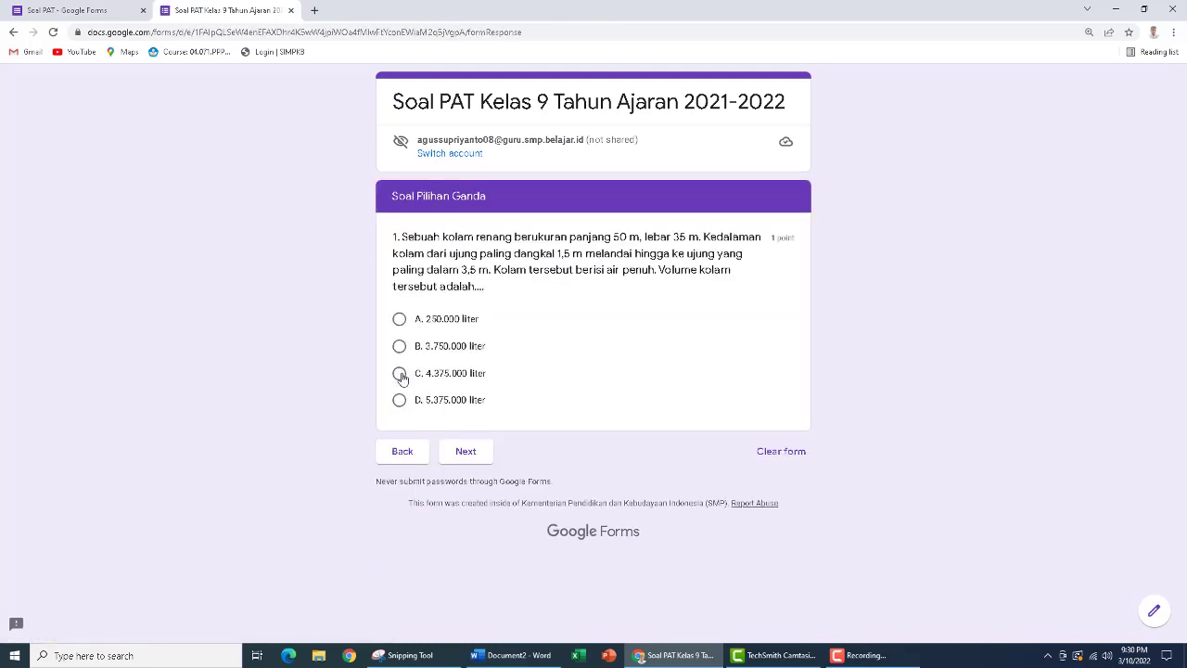
{"action": "left_click", "coordinate": [481, 477]}
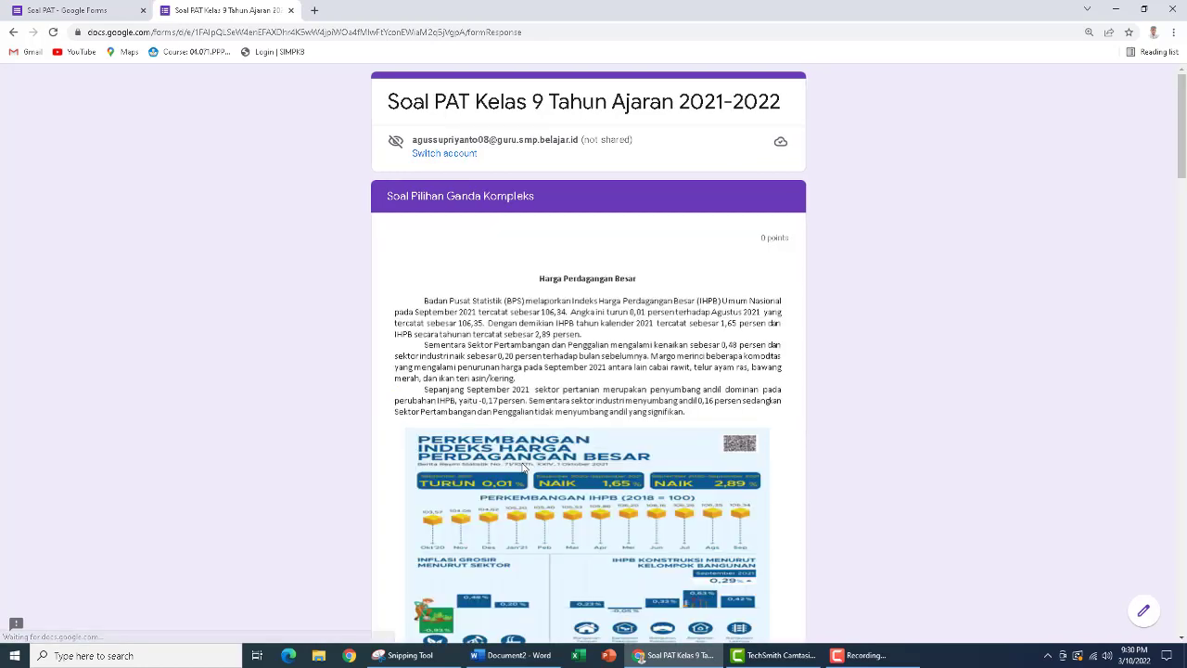
{"action": "scroll", "coordinate": [522, 468], "scroll_direction": "down", "scroll_amount": 5}
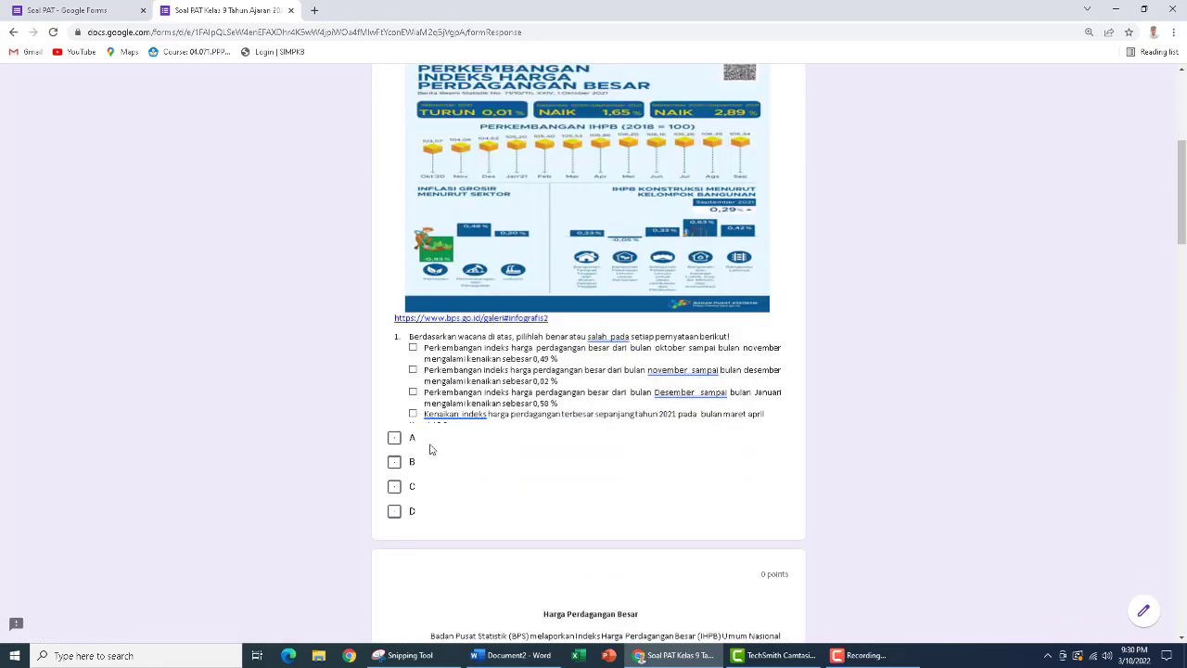
{"action": "left_click", "coordinate": [395, 439]}
{"action": "left_click", "coordinate": [394, 462]}
{"action": "left_click", "coordinate": [394, 486]}
Select all four options, A to D, for complex question 2 in the second response
{"action": "scroll", "coordinate": [501, 471], "scroll_direction": "down", "scroll_amount": 7}
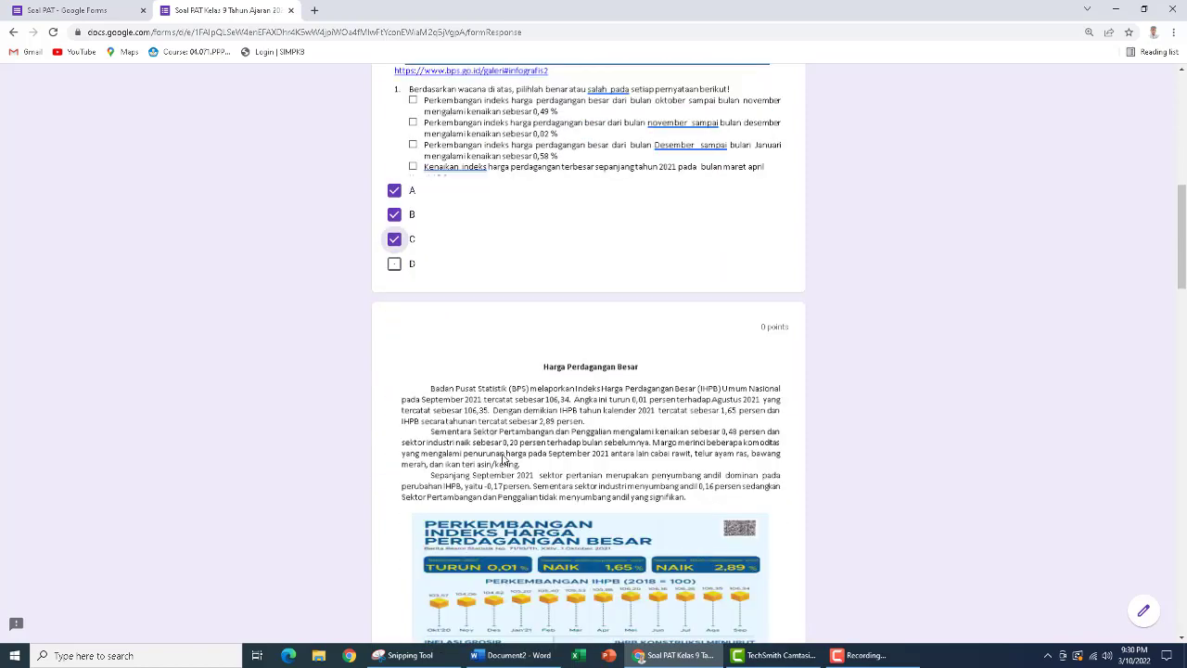
{"action": "scroll", "coordinate": [505, 457], "scroll_direction": "down", "scroll_amount": 1}
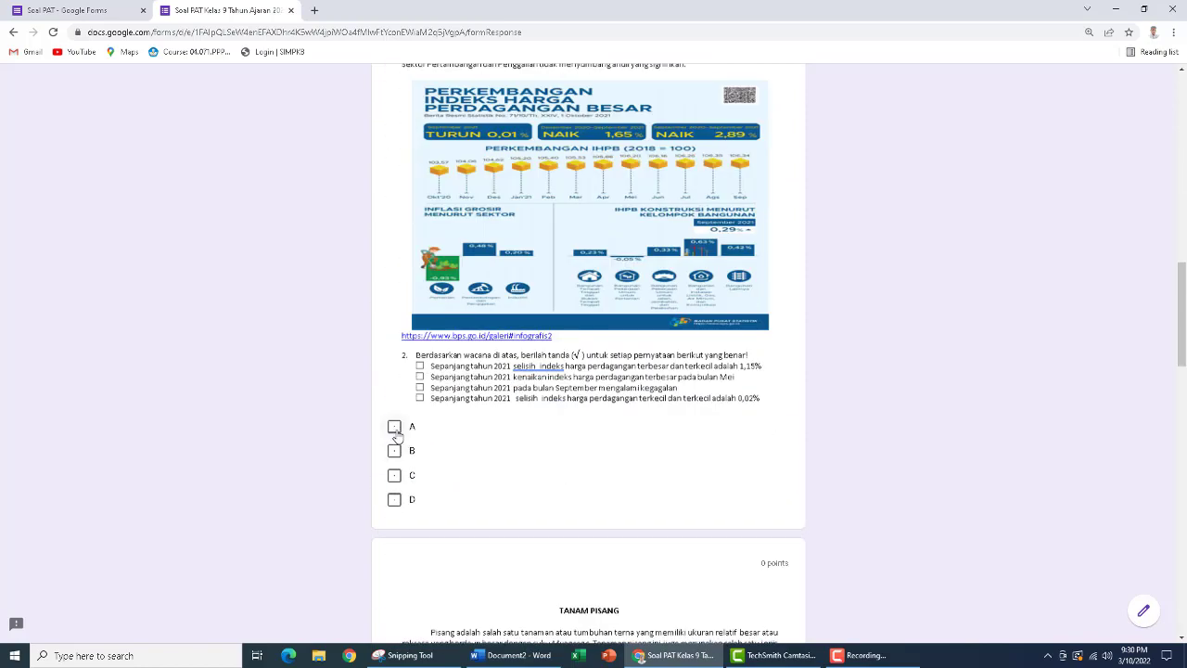
{"action": "left_click", "coordinate": [396, 428]}
{"action": "left_click", "coordinate": [394, 451]}
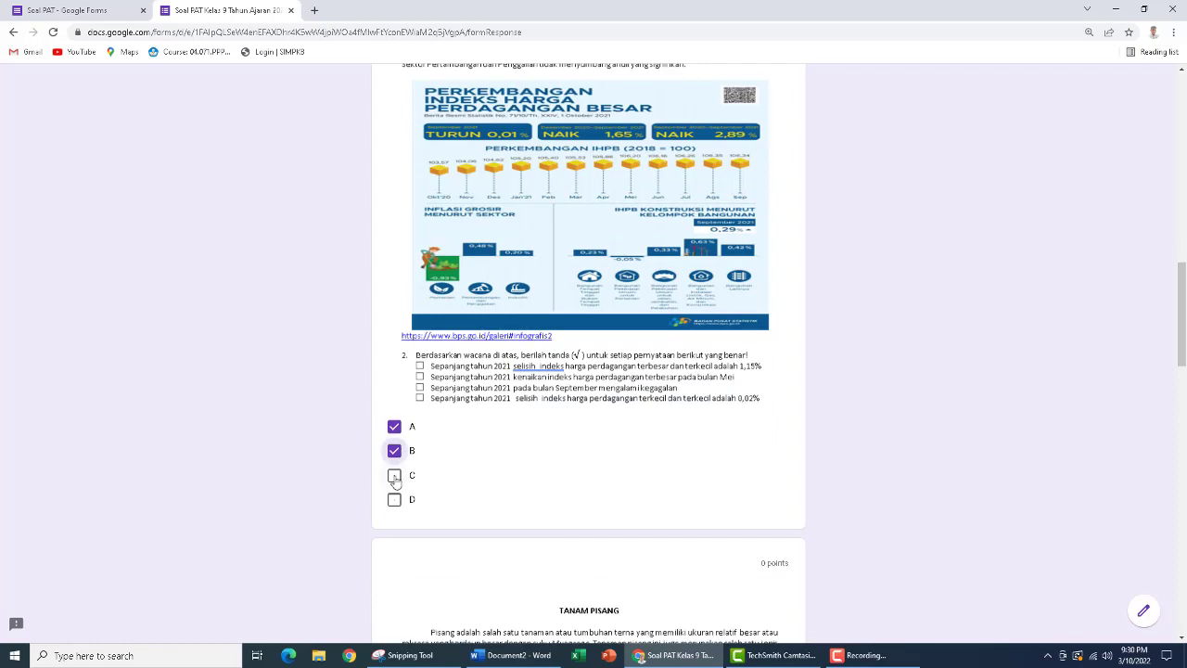
{"action": "left_click", "coordinate": [394, 474]}
{"action": "left_click", "coordinate": [394, 499]}
In the second response, select B for banana planting question 3 and C and D for question 4
{"action": "scroll", "coordinate": [592, 453], "scroll_direction": "down", "scroll_amount": 3}
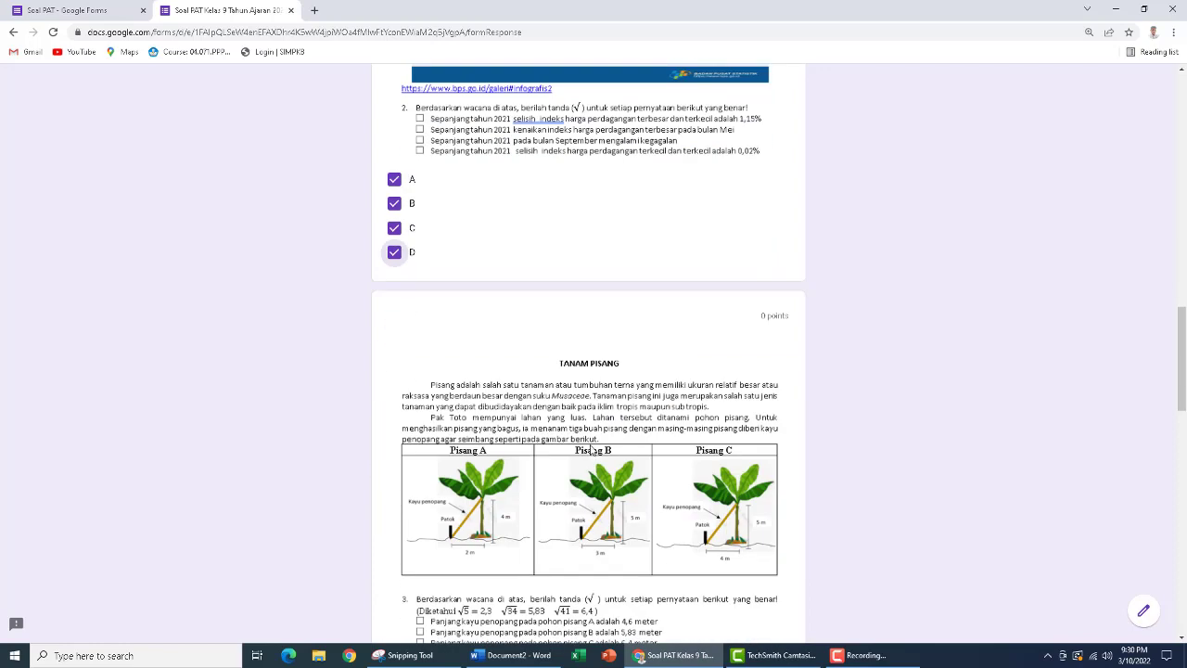
{"action": "scroll", "coordinate": [591, 451], "scroll_direction": "down", "scroll_amount": 1}
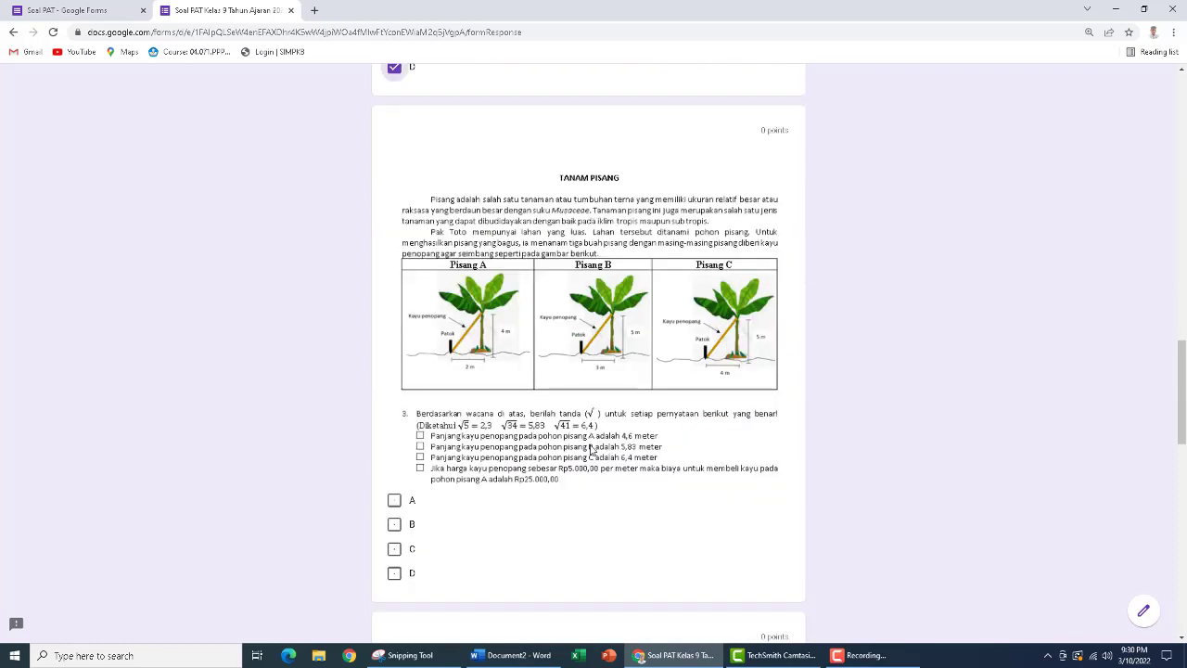
{"action": "scroll", "coordinate": [590, 450], "scroll_direction": "down", "scroll_amount": 1}
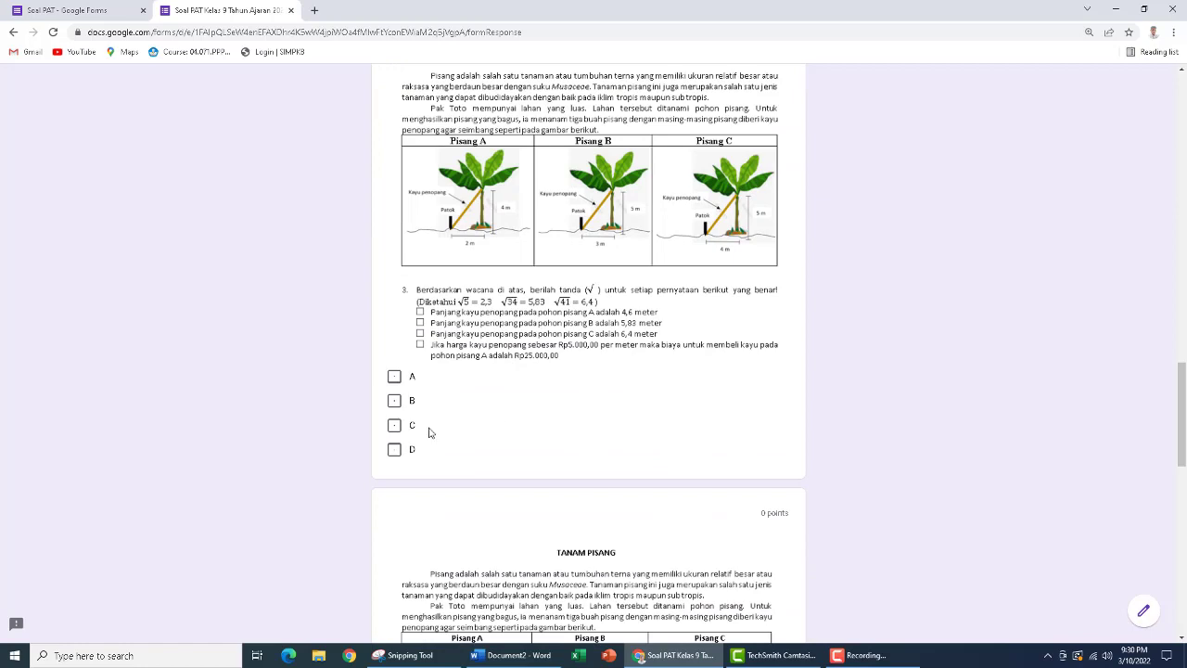
{"action": "left_click", "coordinate": [396, 403]}
{"action": "scroll", "coordinate": [497, 415], "scroll_direction": "down", "scroll_amount": 4}
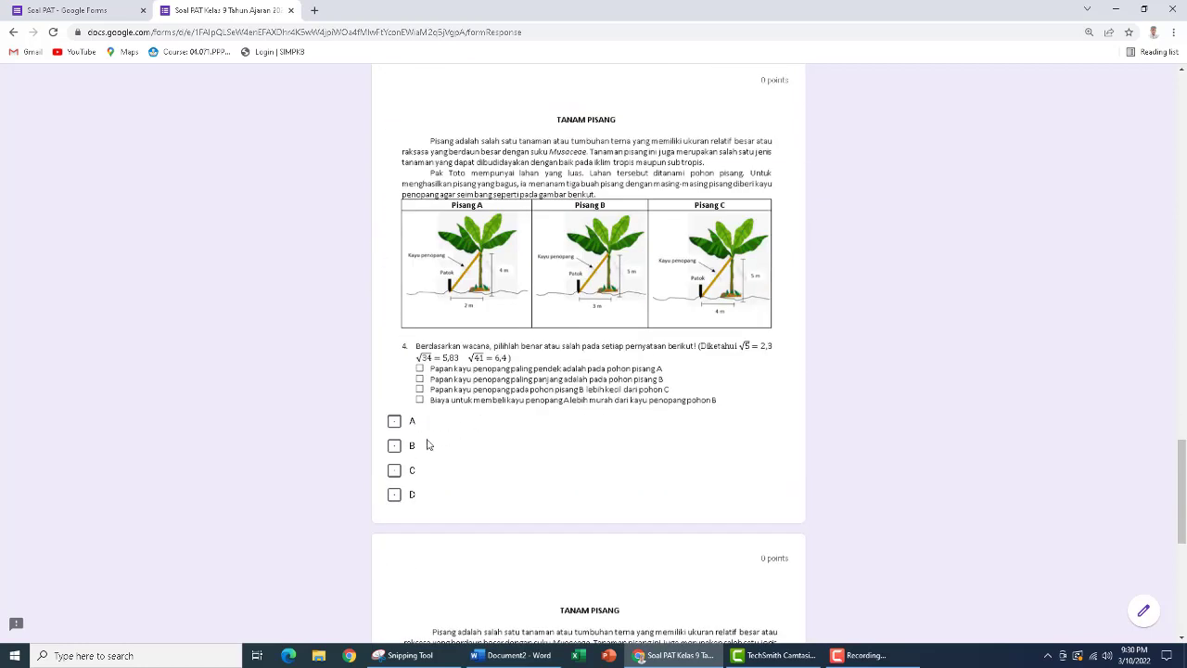
{"action": "left_click", "coordinate": [395, 470]}
{"action": "left_click", "coordinate": [394, 497]}
Select A and D for complex question 5 and submit the second test response
{"action": "scroll", "coordinate": [545, 464], "scroll_direction": "down", "scroll_amount": 4}
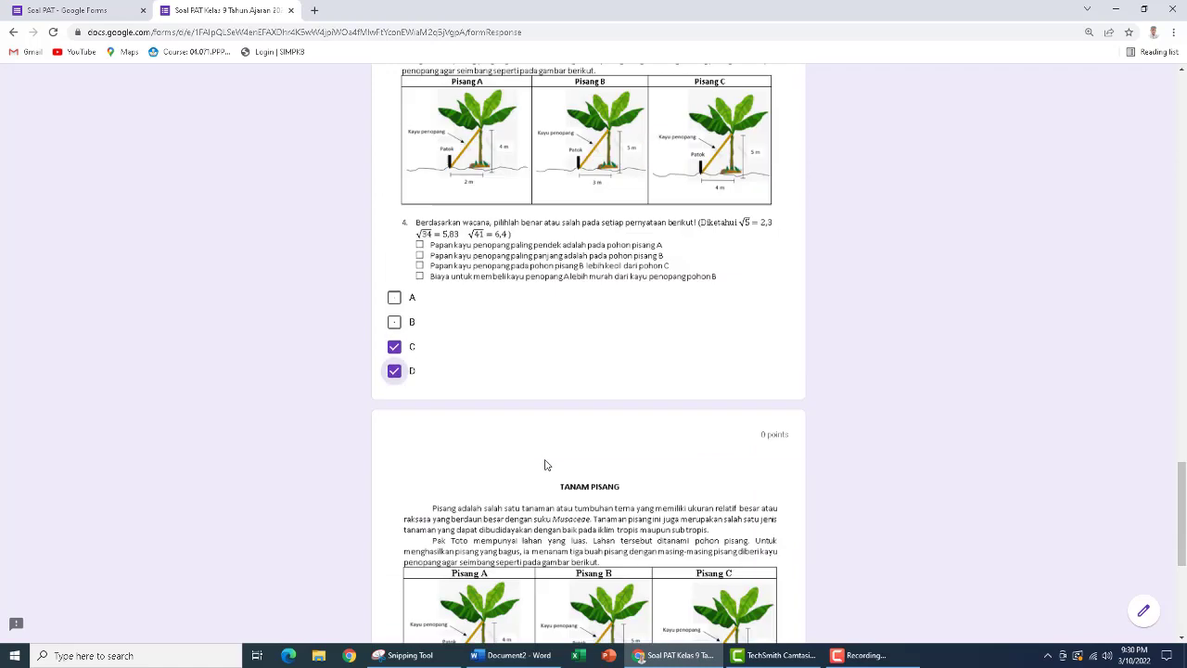
{"action": "left_click", "coordinate": [394, 472]}
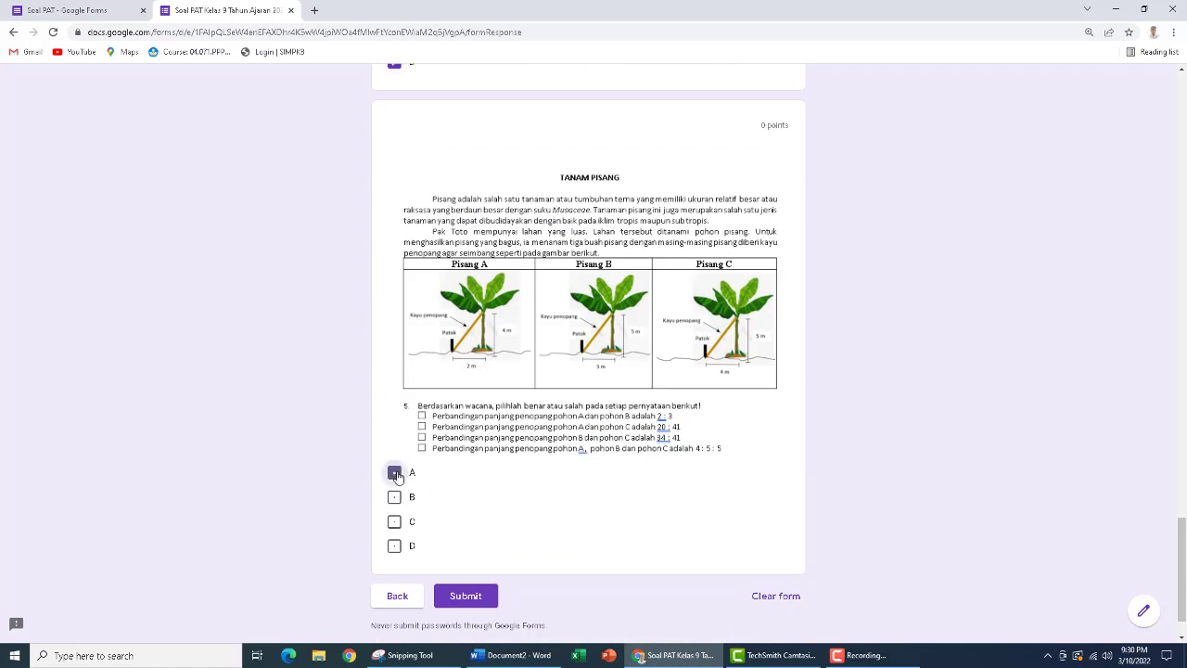
{"action": "left_click", "coordinate": [395, 546]}
{"action": "left_click", "coordinate": [466, 598]}
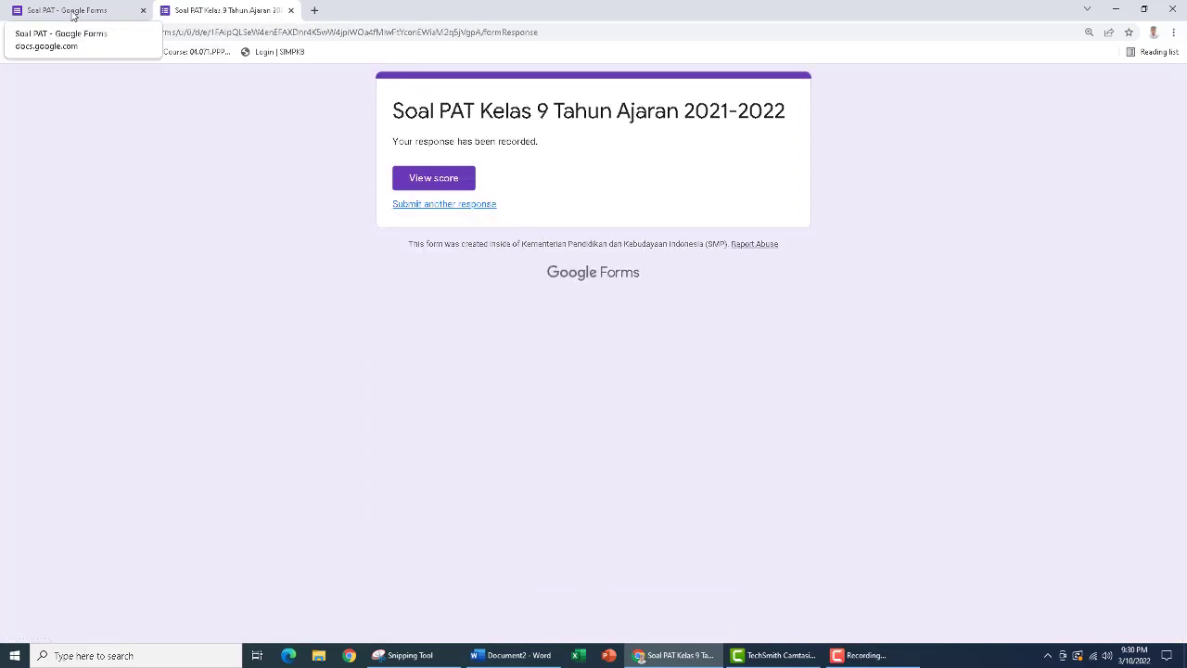
Return to the Soal PAT form editor and view the summary of the submitted responses
{"action": "left_click", "coordinate": [72, 15]}
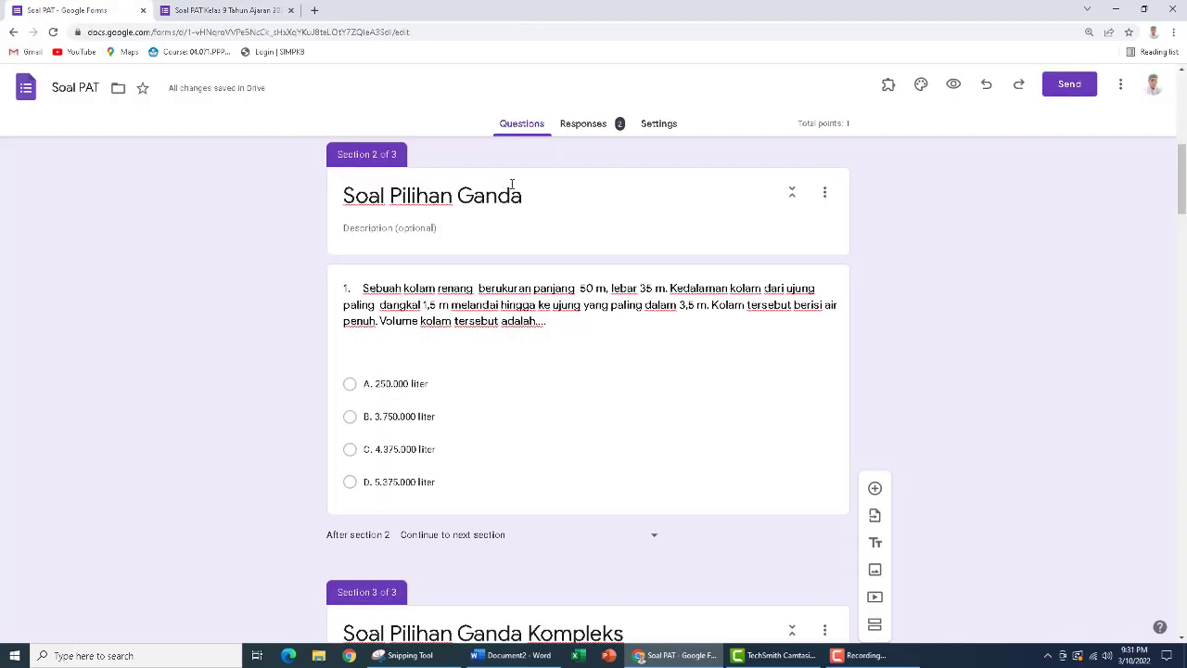
{"action": "left_click", "coordinate": [585, 125]}
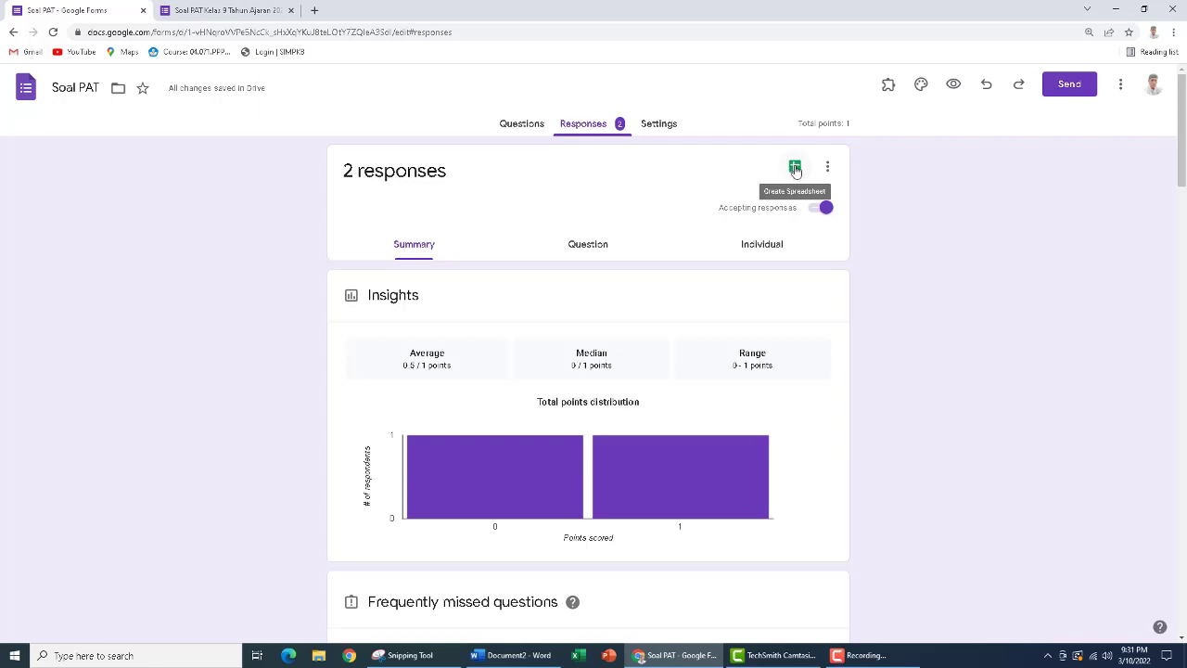
Create a new linked spreadsheet named Soal PAT (Responses) for the form's responses
{"action": "left_click", "coordinate": [795, 169]}
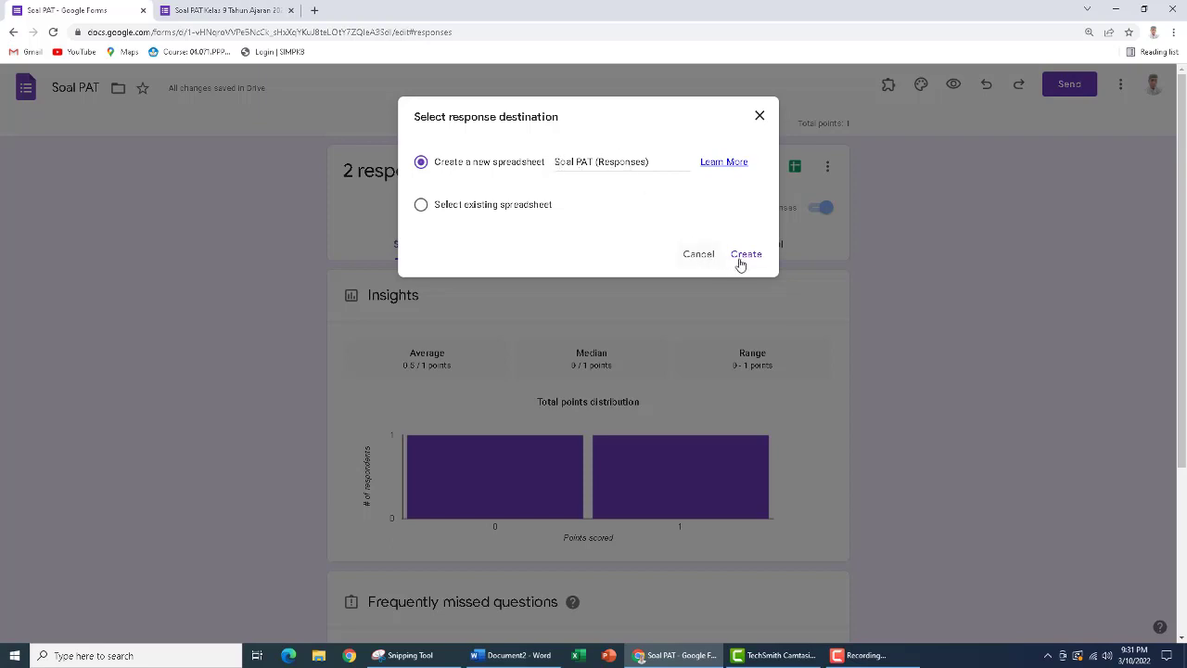
{"action": "left_click", "coordinate": [746, 255]}
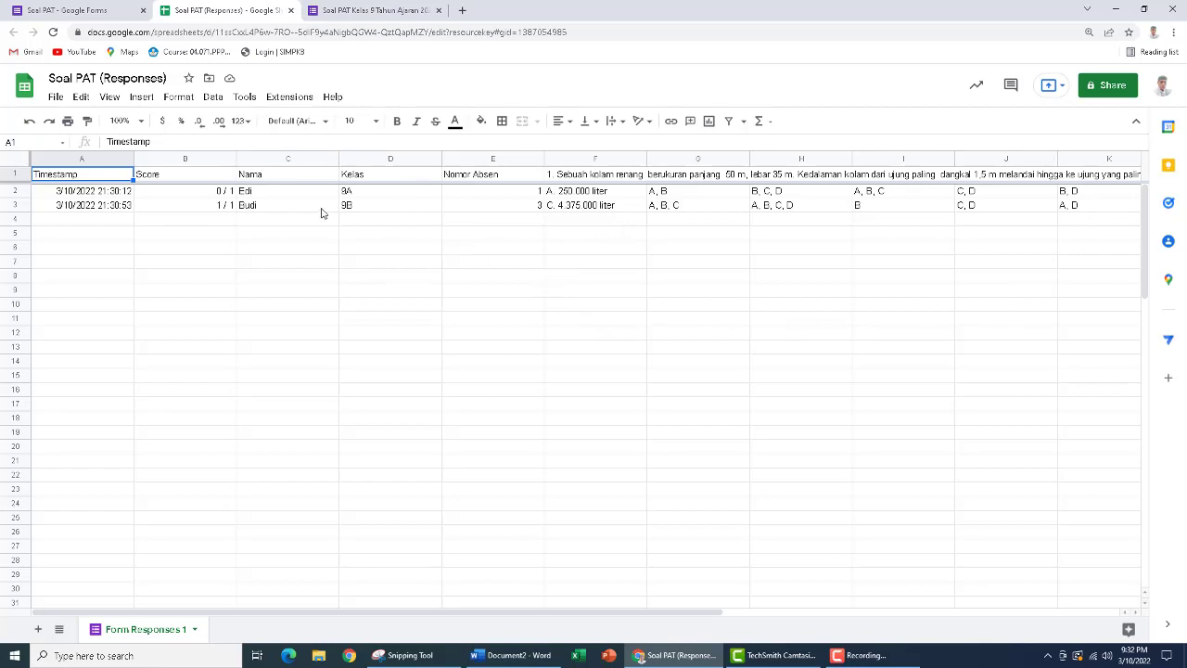
Download the response spreadsheet as a Microsoft Excel (.xlsx) file and open it in Excel with editing enabled
{"action": "left_click", "coordinate": [56, 98]}
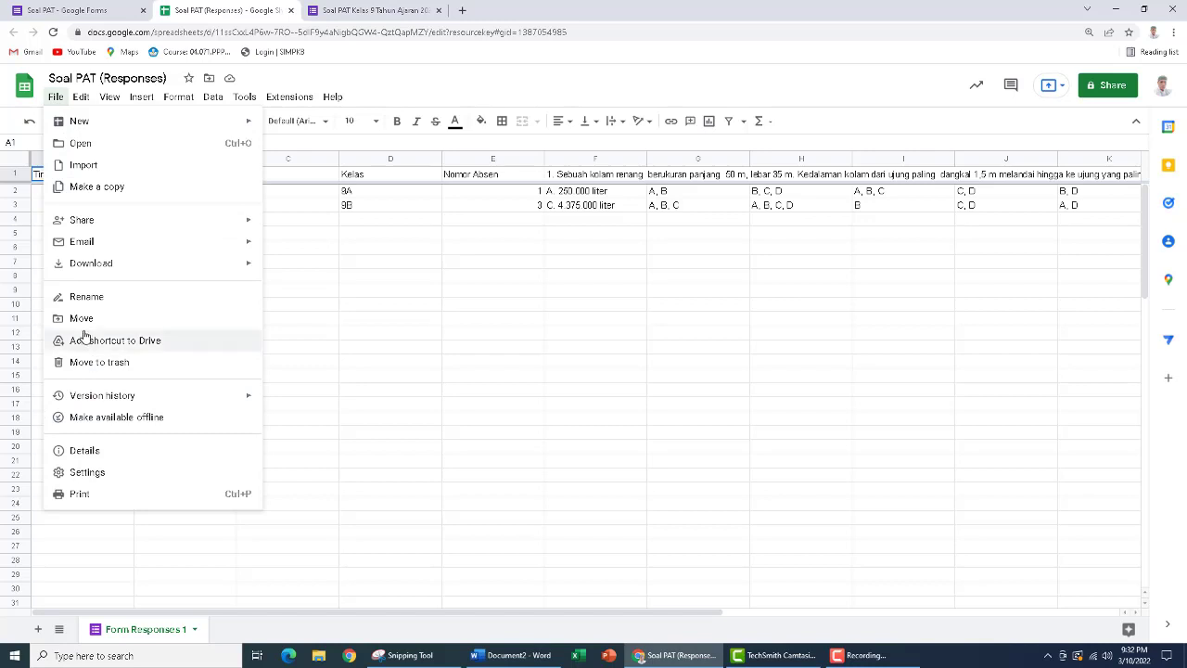
{"action": "mouse_move", "coordinate": [89, 265]}
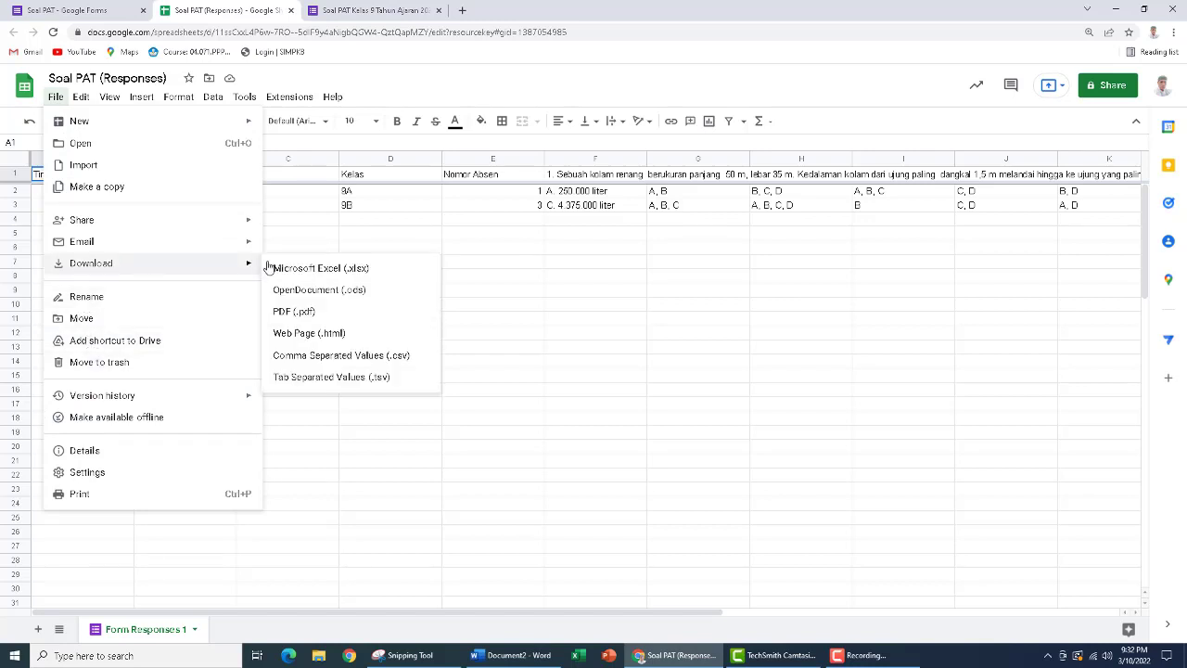
{"action": "left_click", "coordinate": [318, 269]}
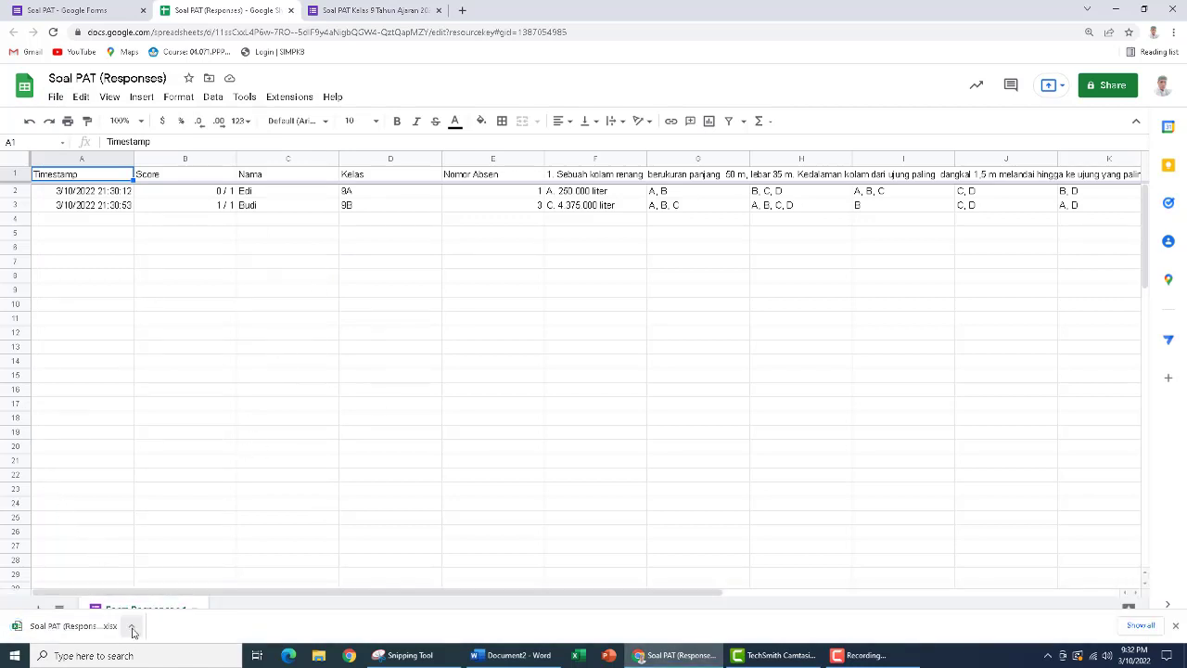
{"action": "left_click", "coordinate": [74, 628]}
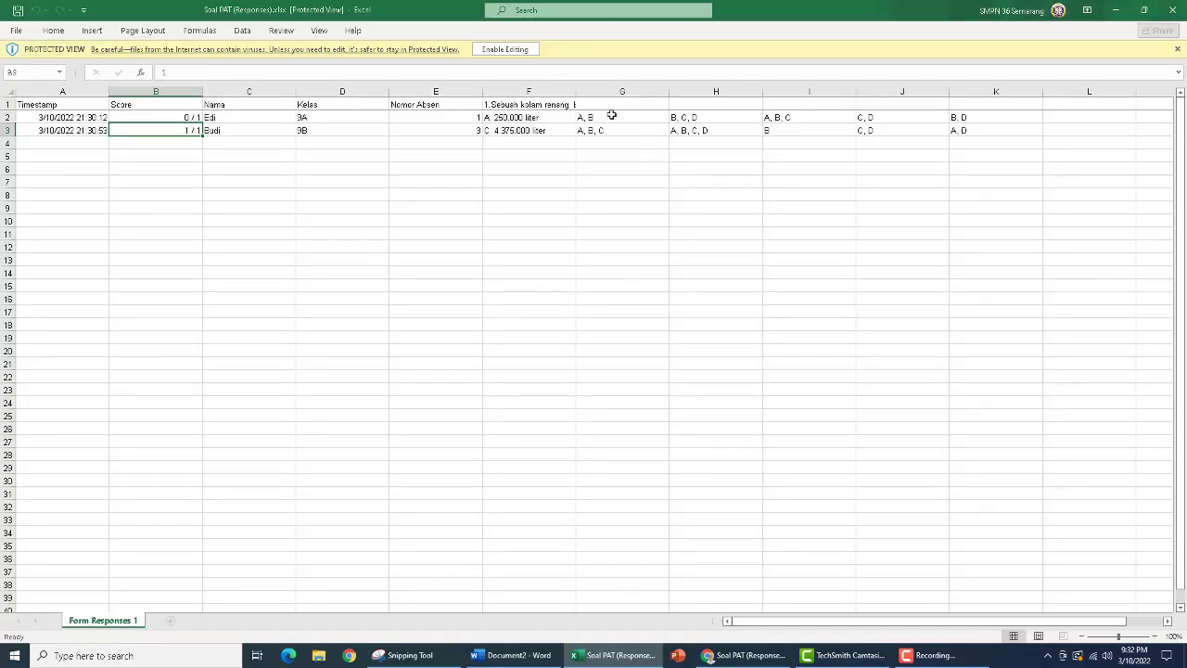
{"action": "left_click", "coordinate": [507, 51]}
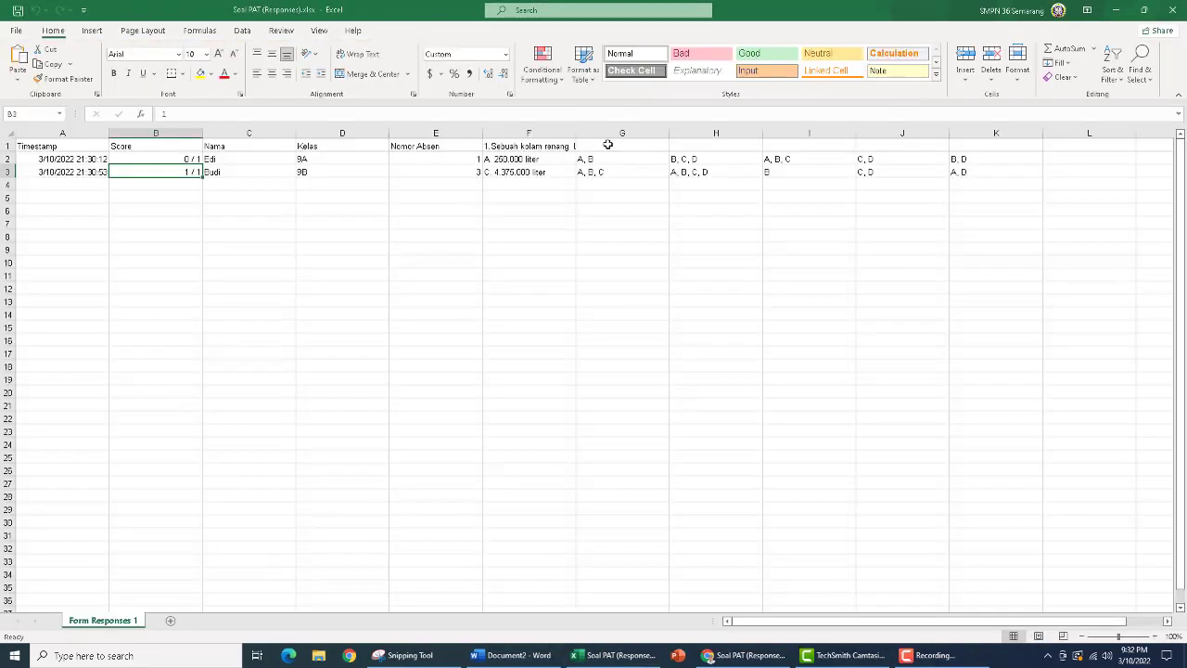
Examine the first respondent's complex multiple-choice answers in cells G2 through K2
{"action": "left_click", "coordinate": [687, 159]}
{"action": "left_click", "coordinate": [792, 158]}
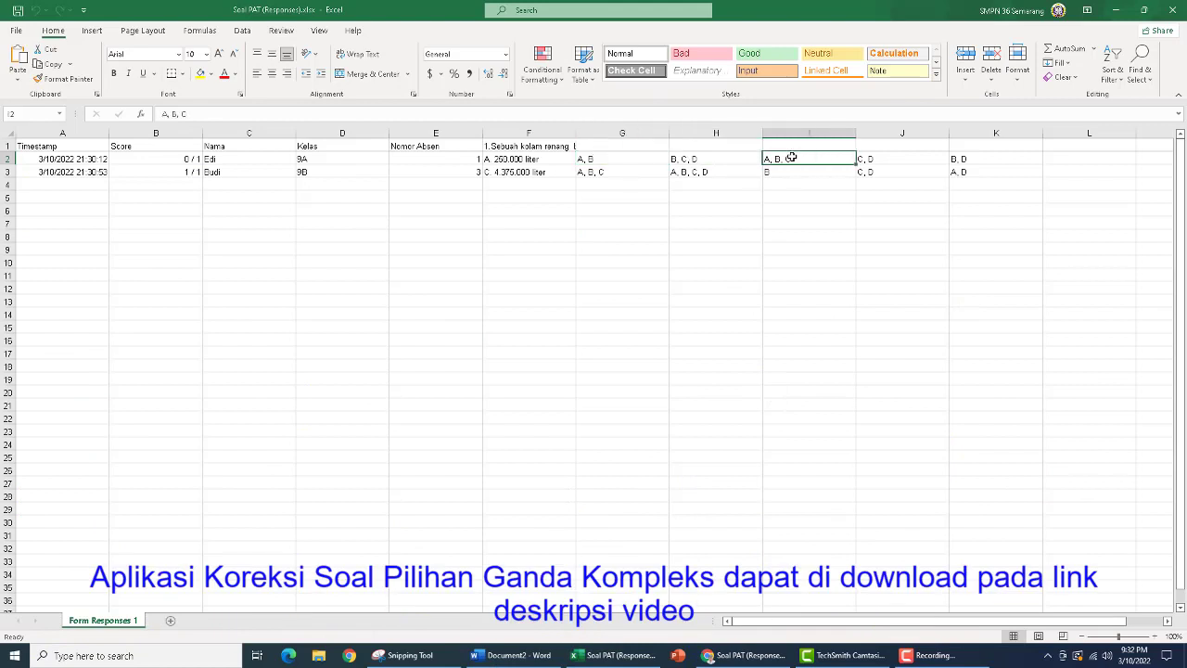
{"action": "left_click", "coordinate": [860, 159]}
{"action": "left_click", "coordinate": [963, 161]}
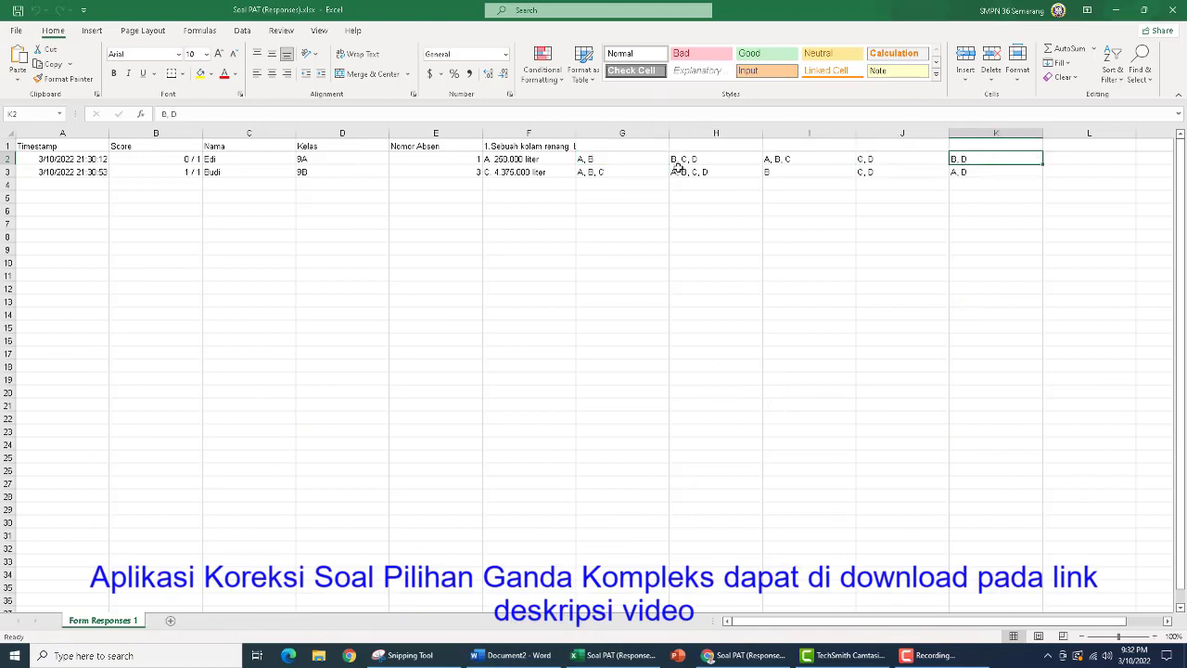
{"action": "left_click", "coordinate": [609, 159]}
{"action": "left_click", "coordinate": [701, 157]}
{"action": "left_click", "coordinate": [783, 158]}
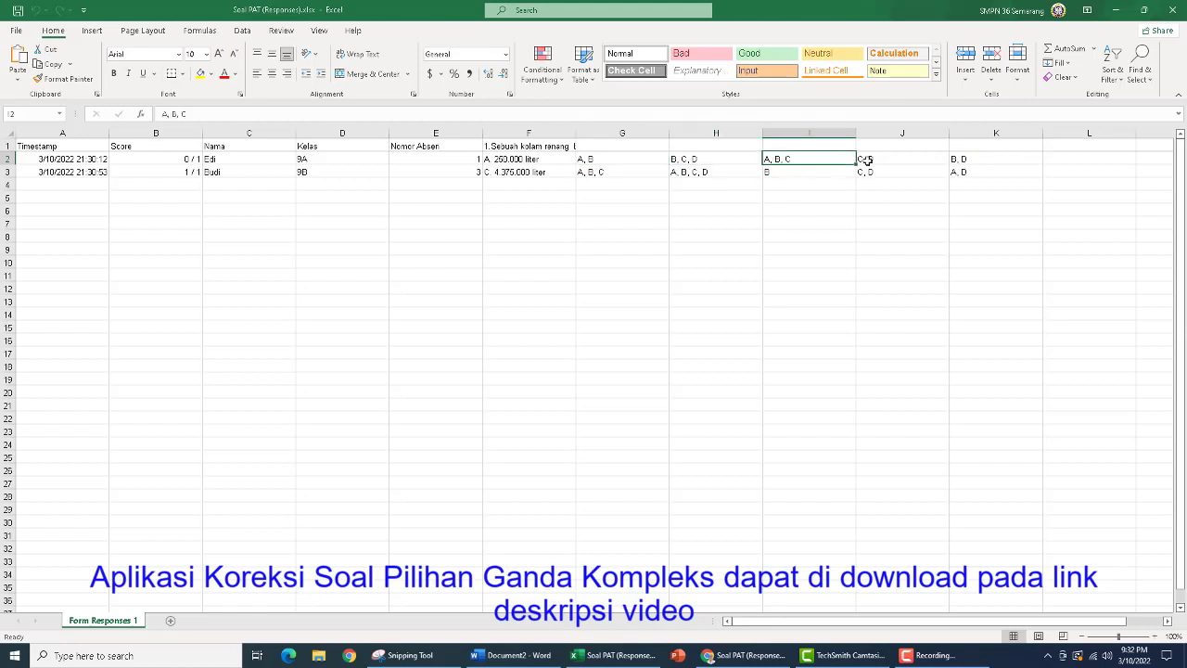
{"action": "left_click", "coordinate": [866, 159]}
{"action": "left_click", "coordinate": [965, 160]}
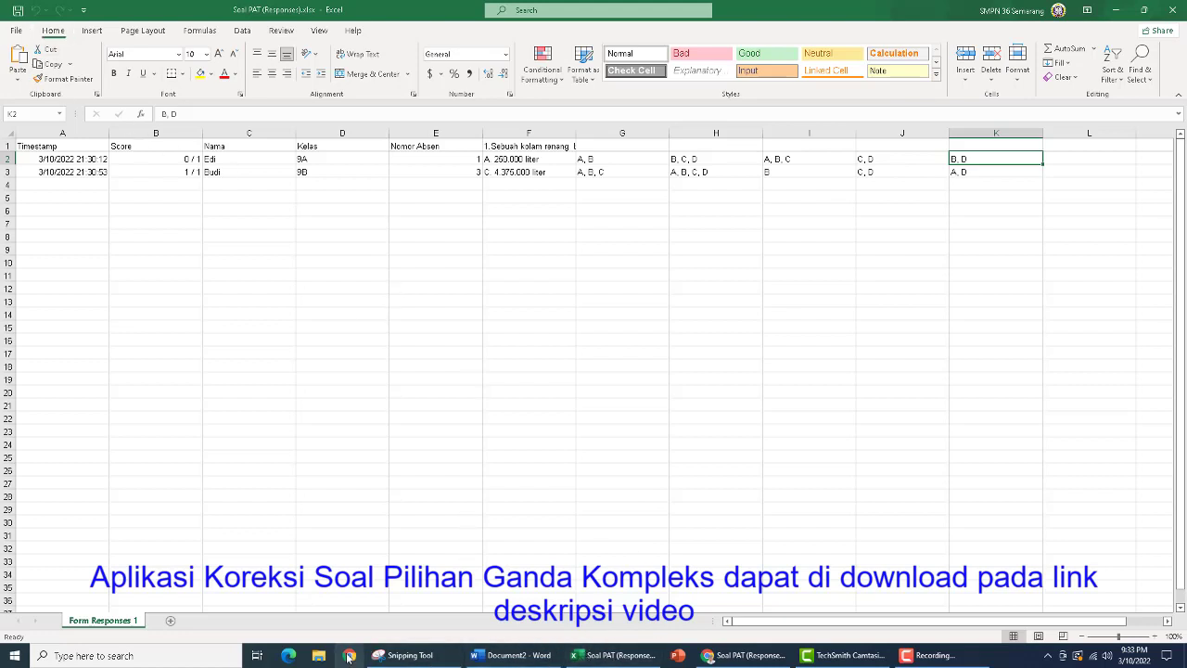
Open the recent workbook Aplikasi Koreksi PG Kompleks.xlsx
{"action": "left_click", "coordinate": [17, 30]}
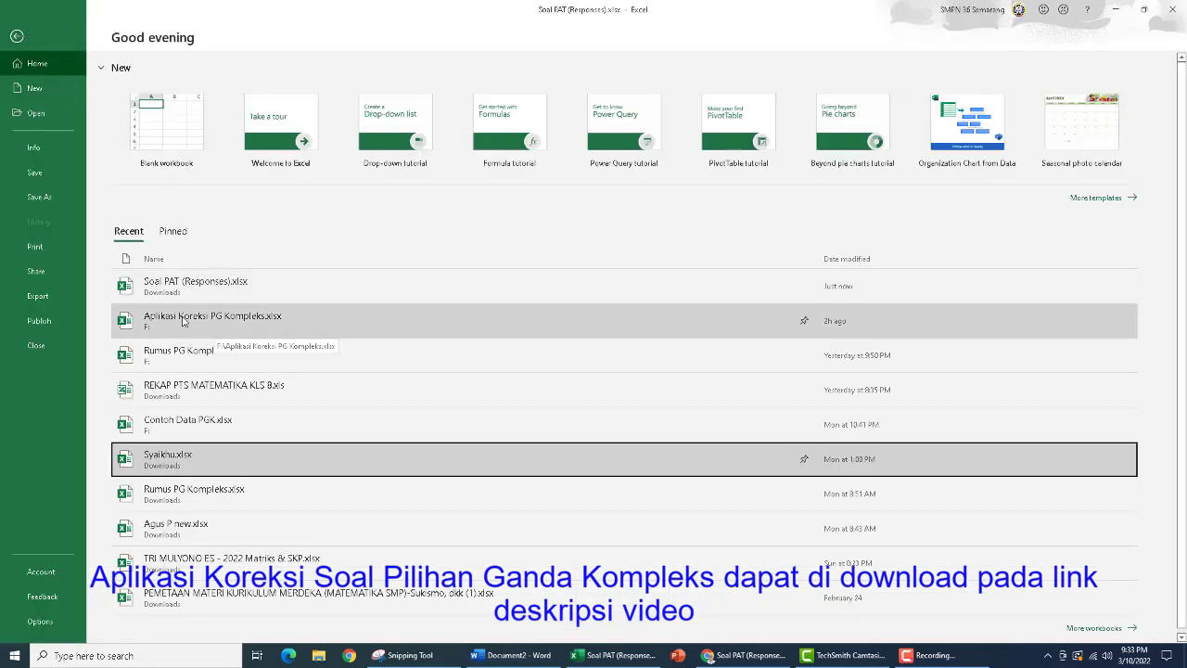
{"action": "key", "text": "Escape"}
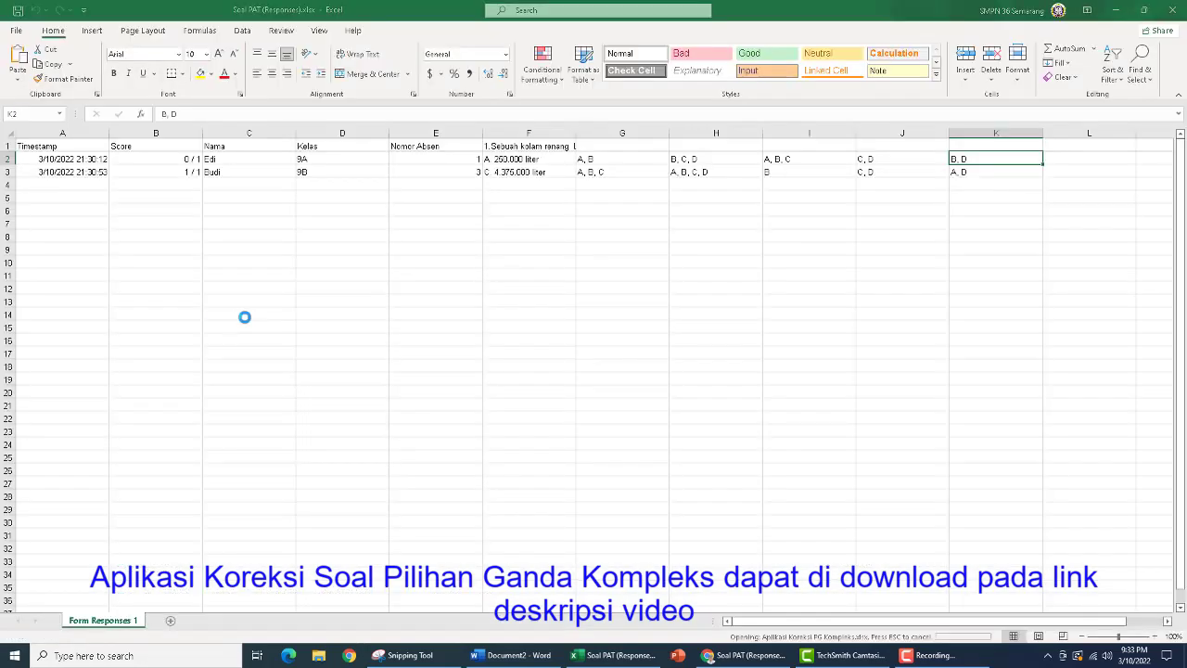
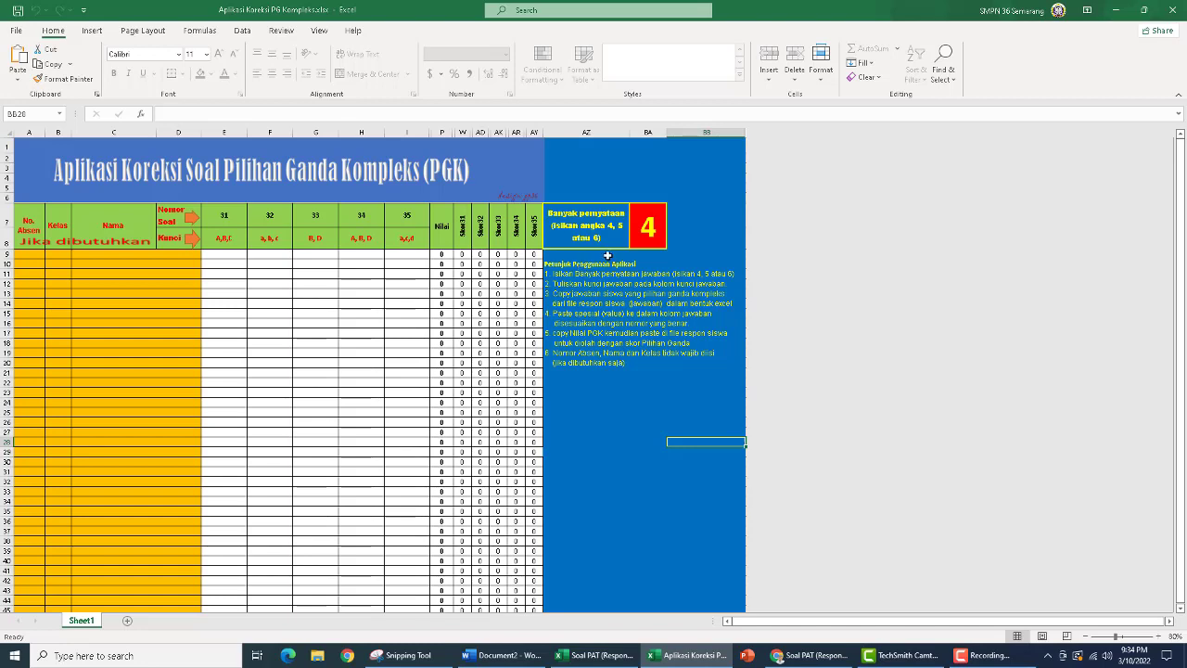
Check the statements under question 5 in the Word document, and enter 4 as the number of statements in BA7 of the correction workbook
{"action": "left_click", "coordinate": [508, 655]}
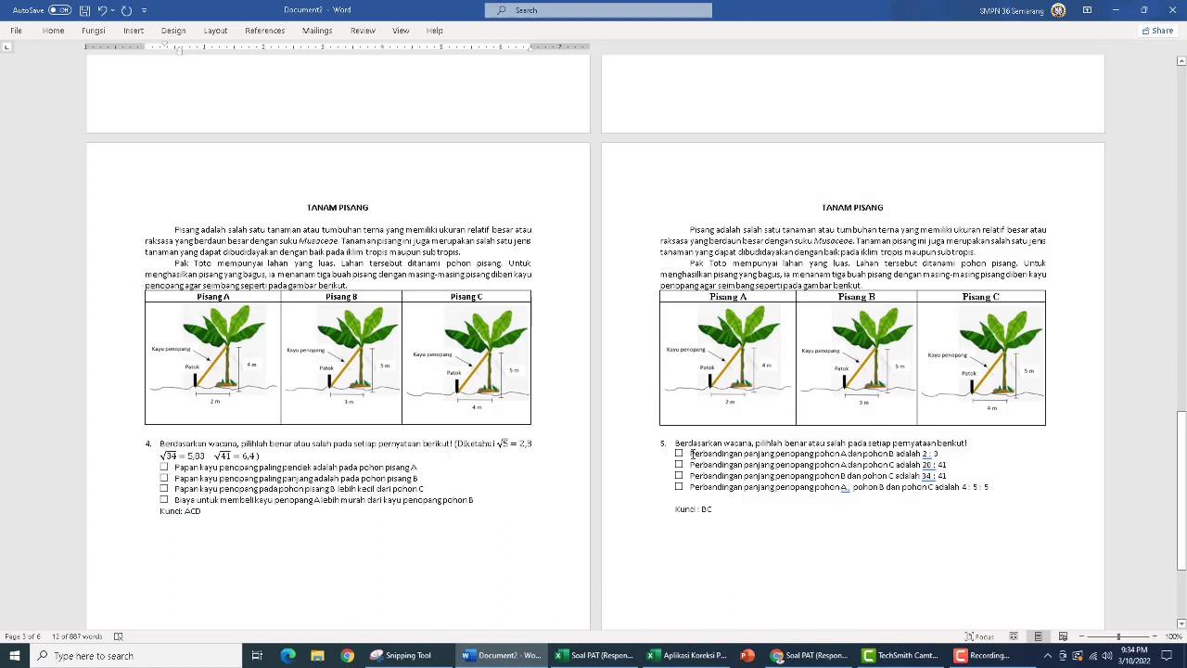
{"action": "left_click_drag", "start_coordinate": [691, 453], "coordinate": [729, 487]}
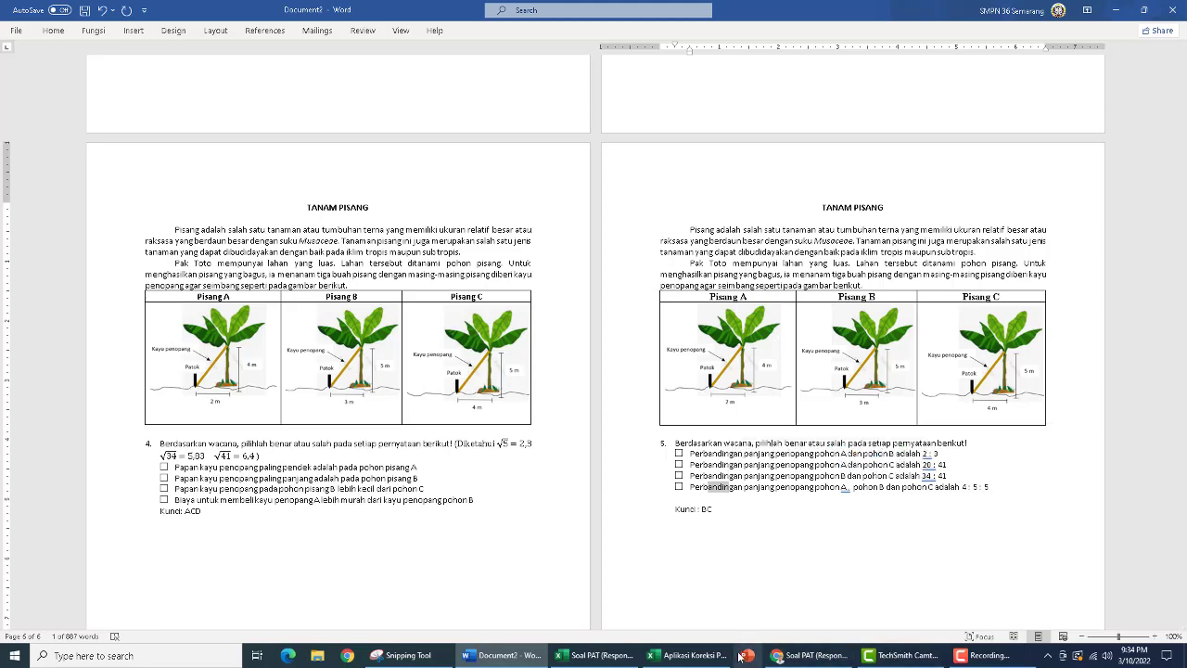
{"action": "left_click", "coordinate": [691, 656]}
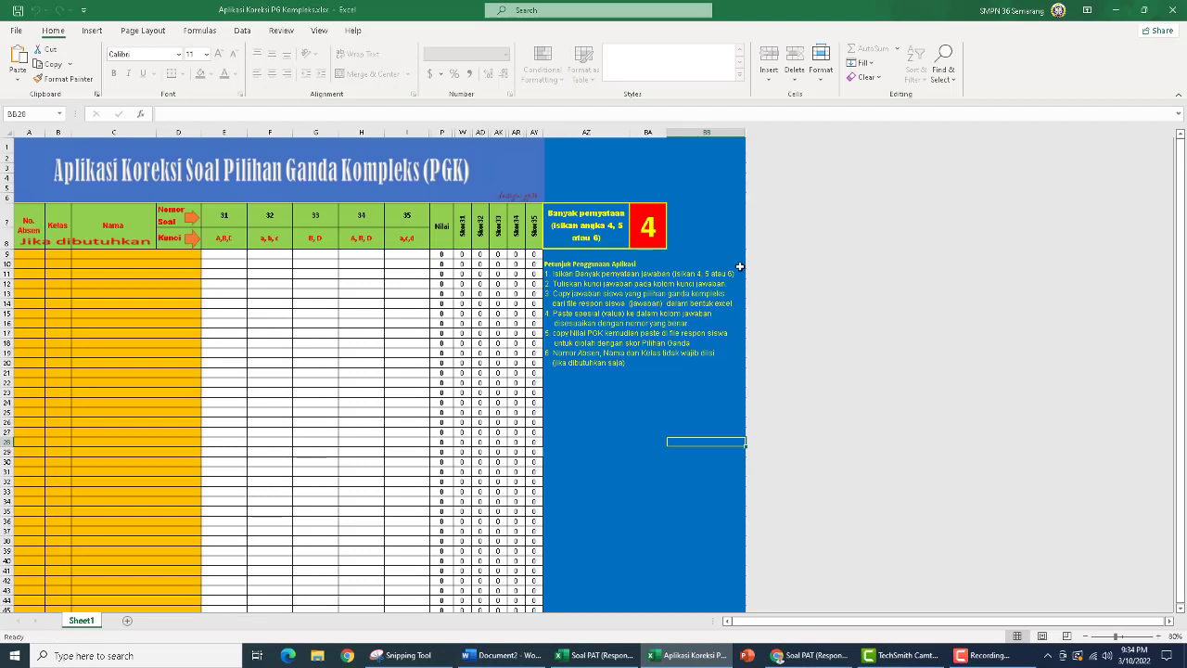
{"action": "left_click", "coordinate": [644, 227]}
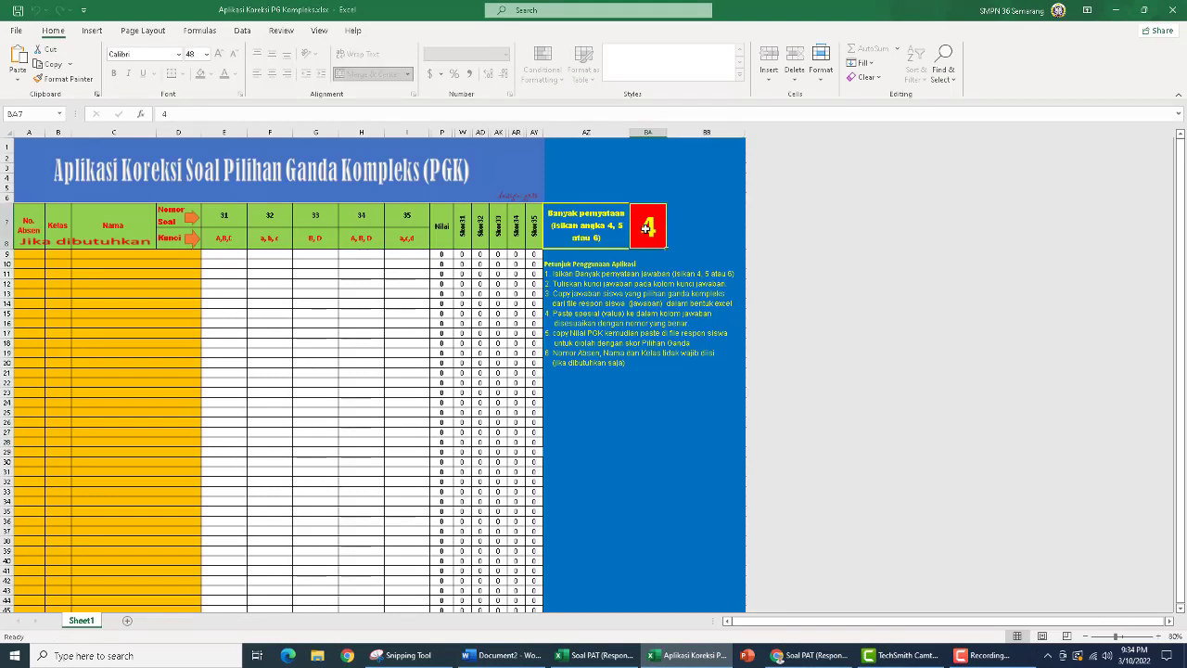
{"action": "key", "text": "BackSpace"}
{"action": "type", "text": "4"}
{"action": "key", "text": "Return"}
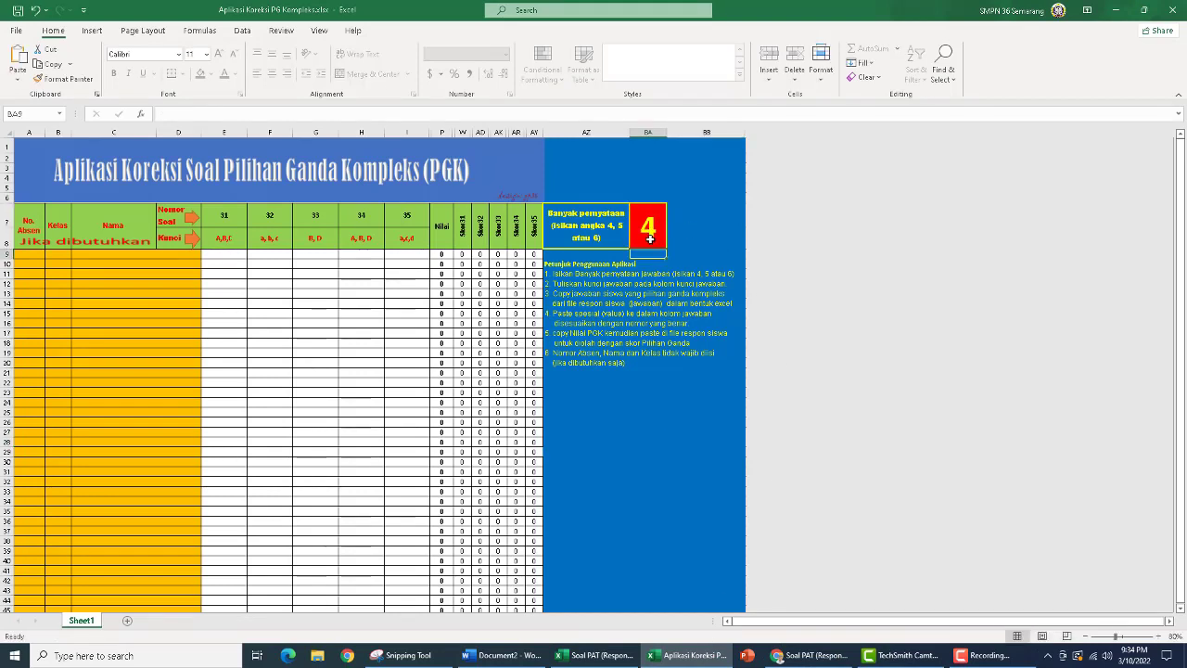
Try 5 and 6 as the number of statements in BA7, and set it back to 4
{"action": "left_click", "coordinate": [649, 228]}
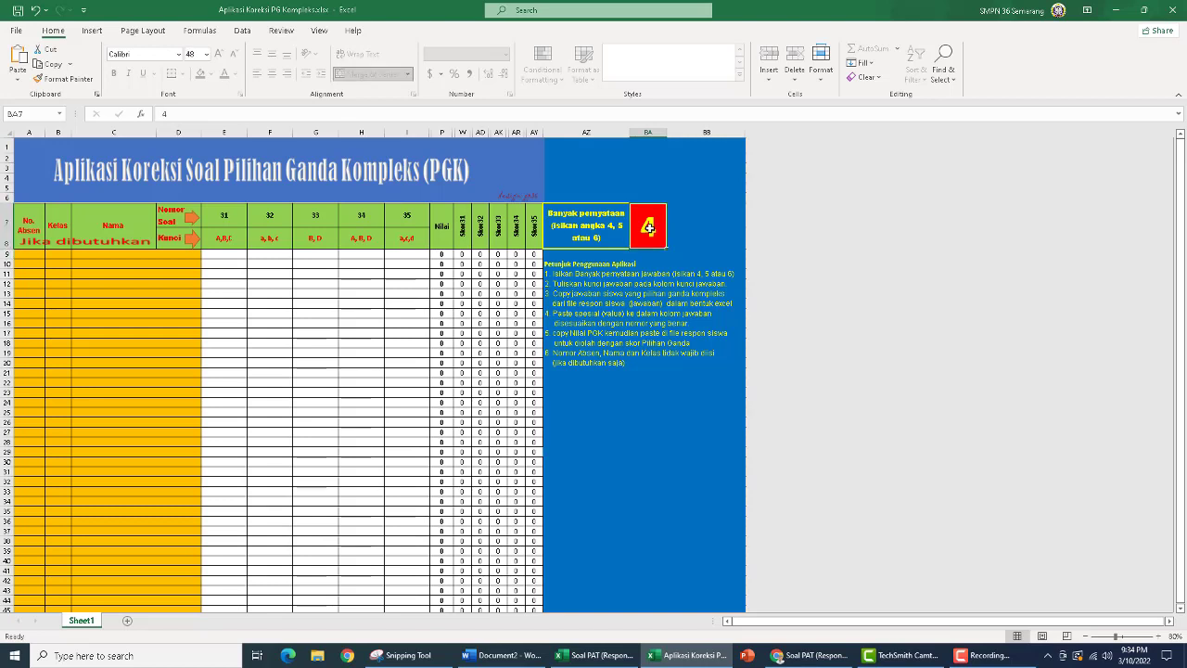
{"action": "type", "text": "5"}
{"action": "key", "text": "Return"}
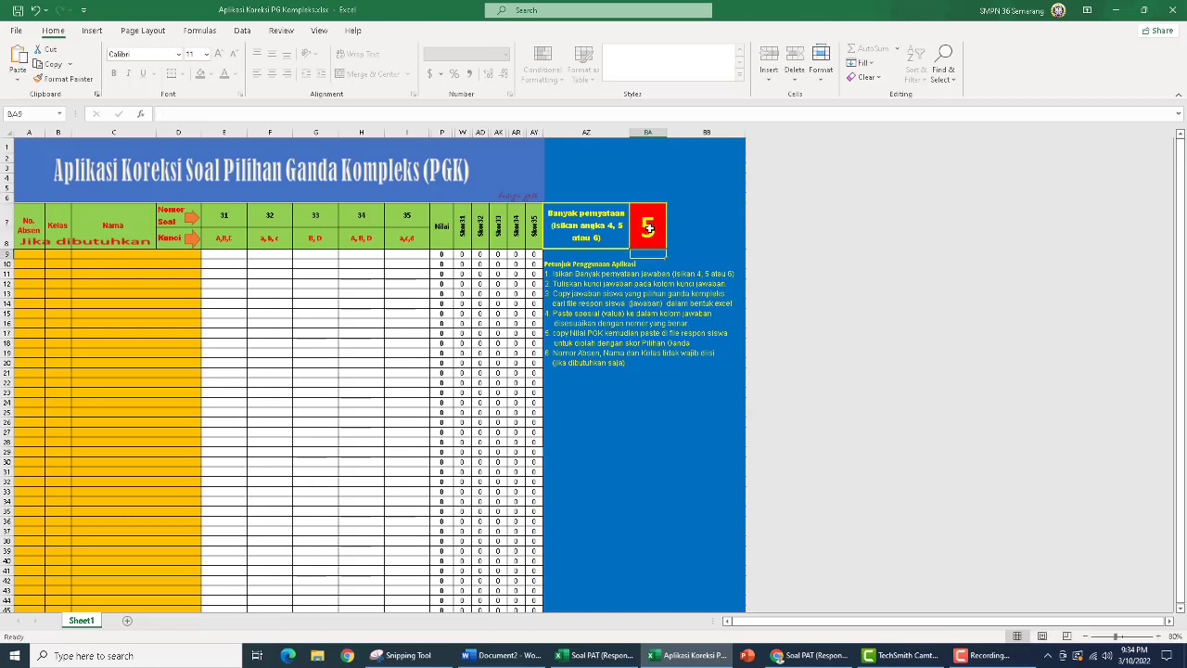
{"action": "left_click", "coordinate": [649, 228]}
{"action": "type", "text": "6"}
{"action": "key", "text": "Return"}
{"action": "left_click", "coordinate": [649, 228]}
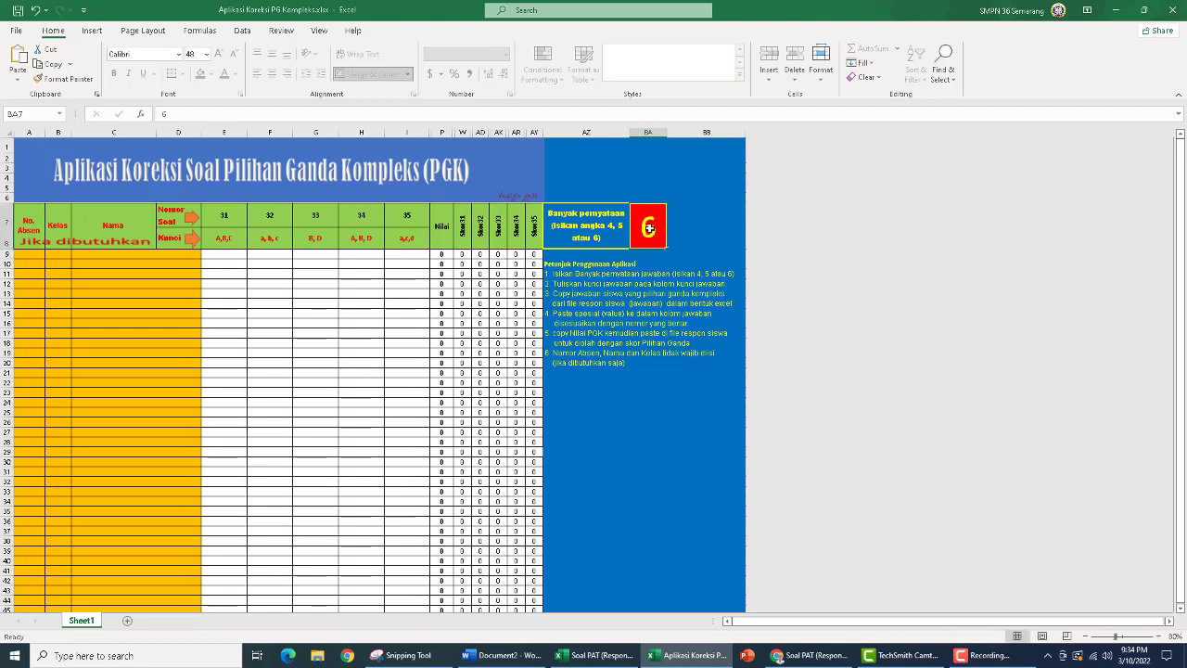
{"action": "type", "text": "4"}
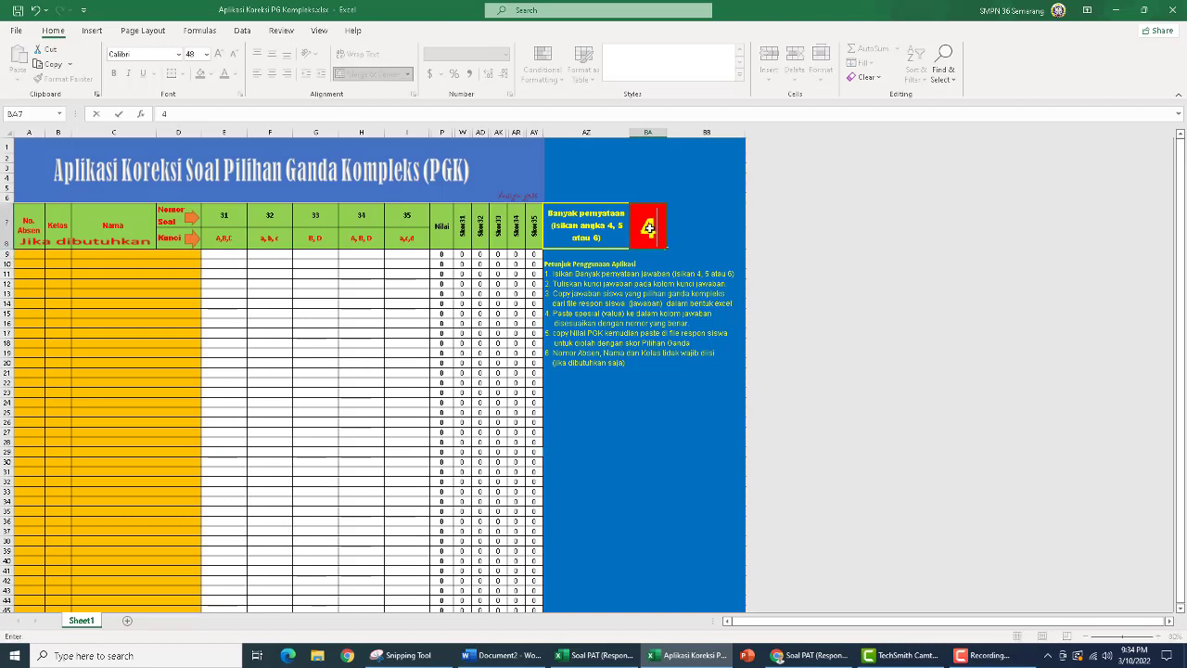
{"action": "key", "text": "Return"}
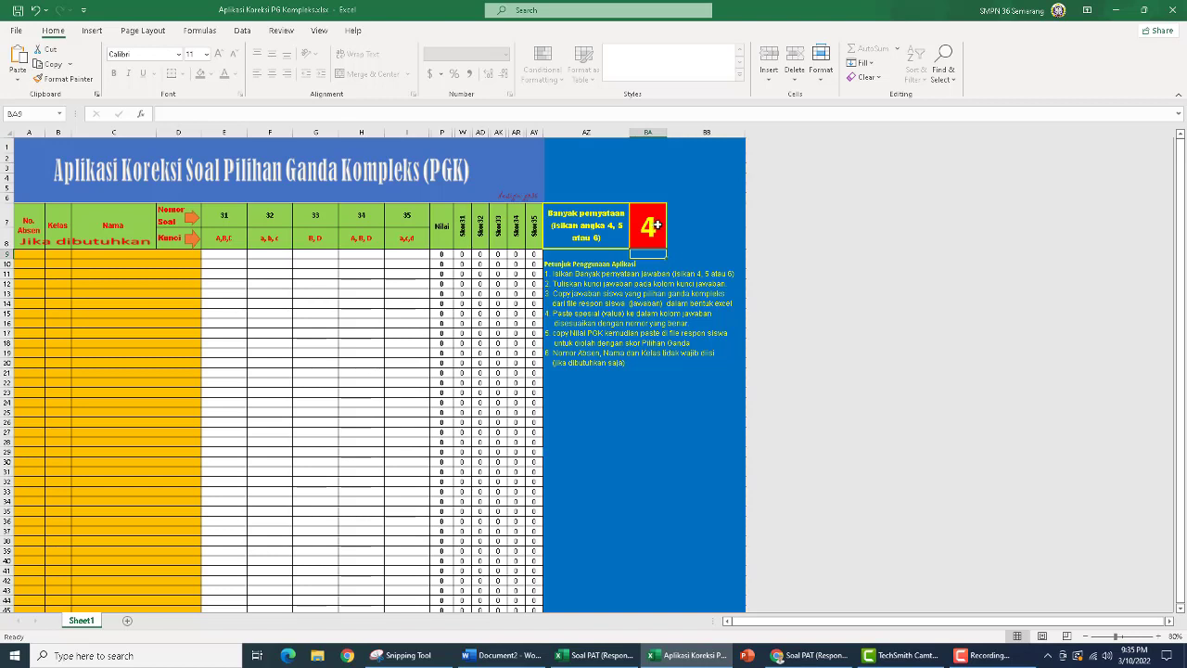
Look up the key of question 1 in the Word document and enter a,b,c as the key for question 31 in E8
{"action": "left_click", "coordinate": [223, 238]}
{"action": "left_click_drag", "start_coordinate": [267, 236], "coordinate": [408, 237]}
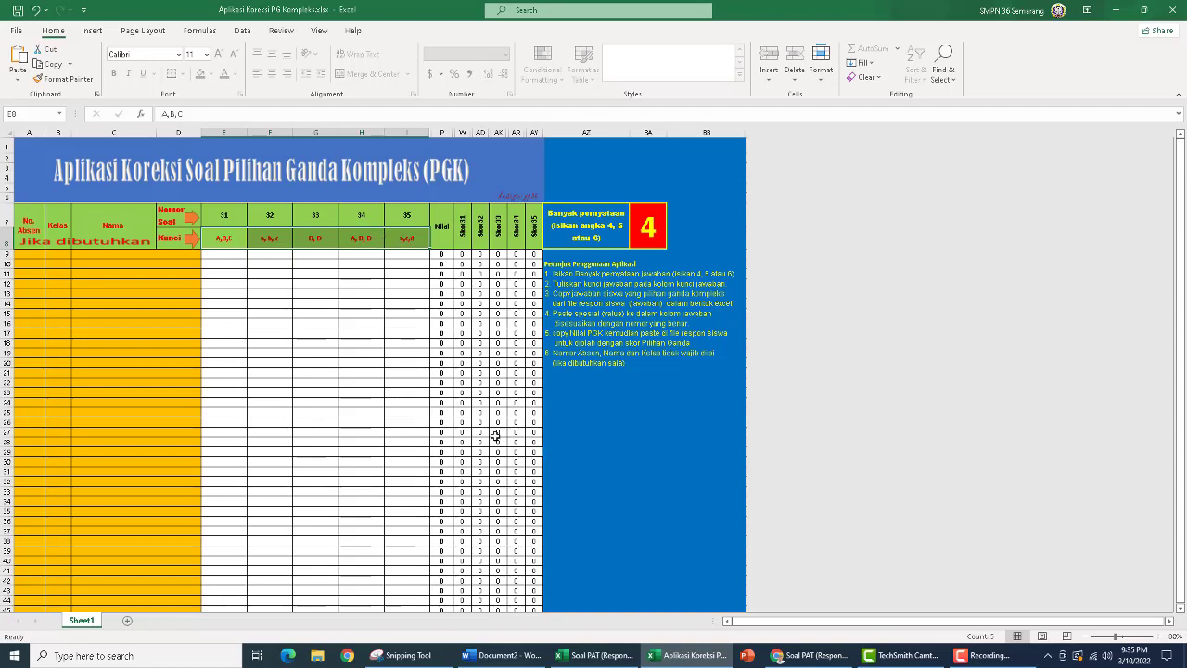
{"action": "left_click", "coordinate": [502, 655]}
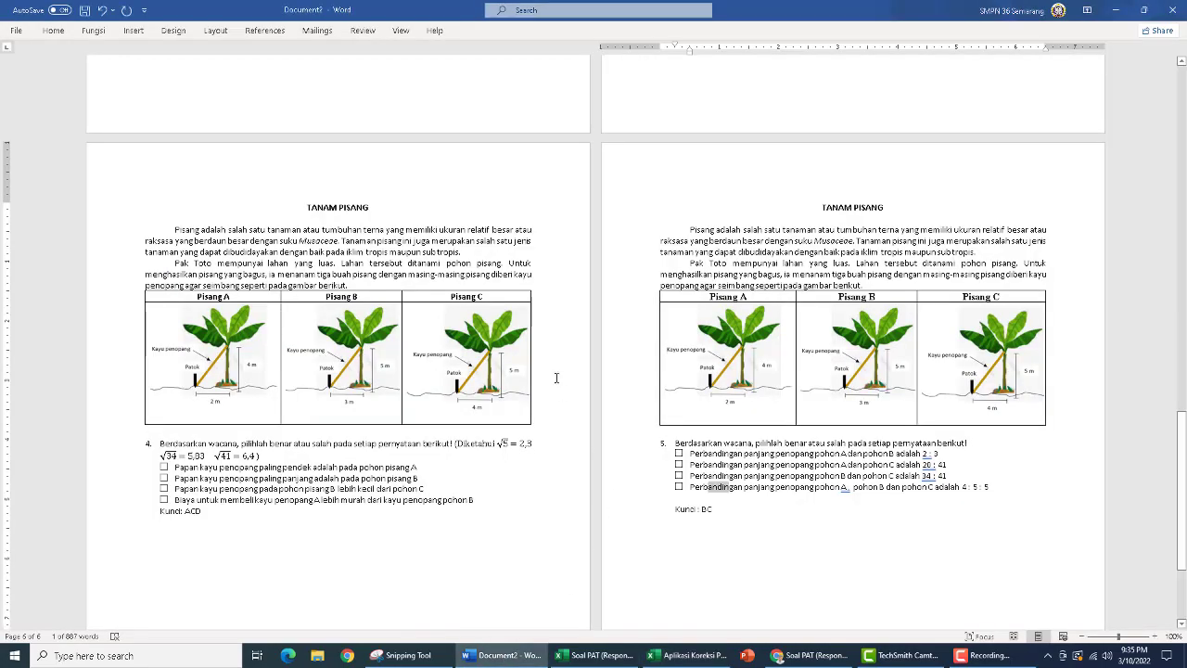
{"action": "scroll", "coordinate": [556, 351], "scroll_direction": "up", "scroll_amount": 10}
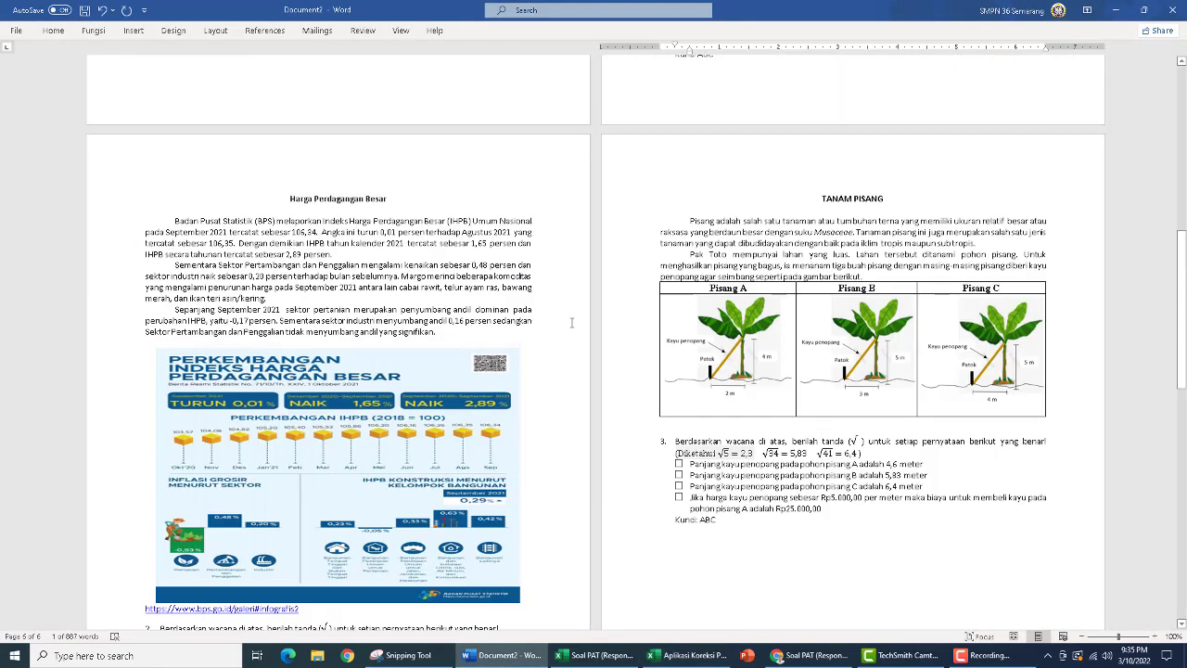
{"action": "scroll", "coordinate": [578, 299], "scroll_direction": "up", "scroll_amount": 5}
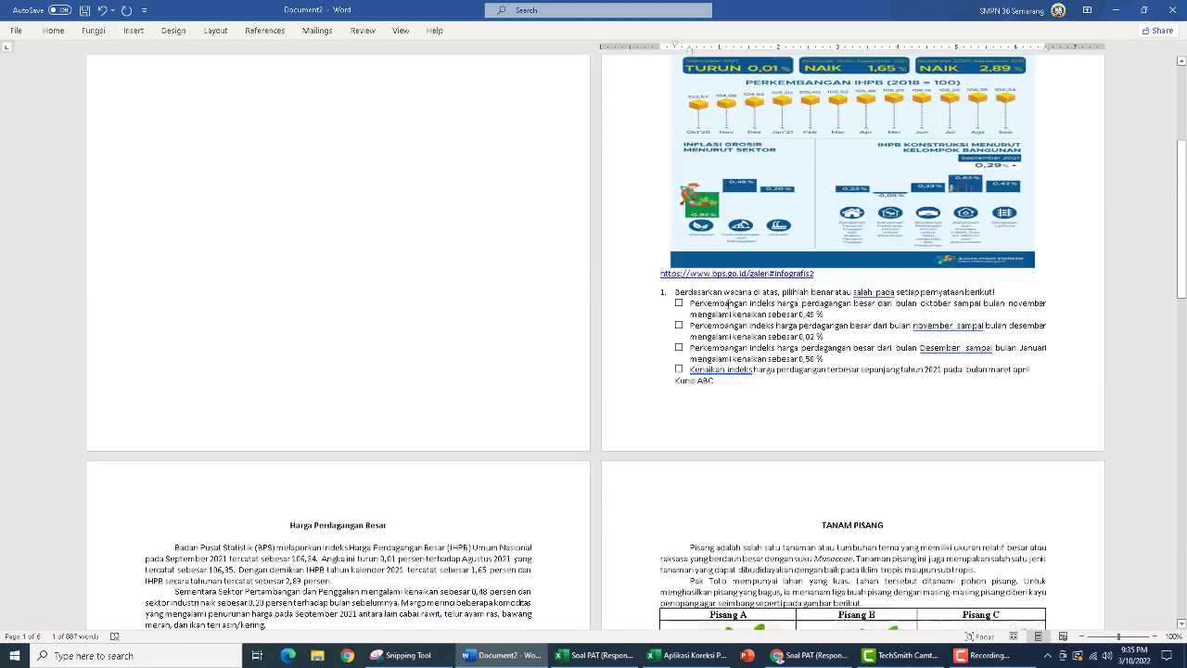
{"action": "scroll", "coordinate": [735, 291], "scroll_direction": "up", "scroll_amount": 3}
{"action": "scroll", "coordinate": [746, 249], "scroll_direction": "down", "scroll_amount": 4}
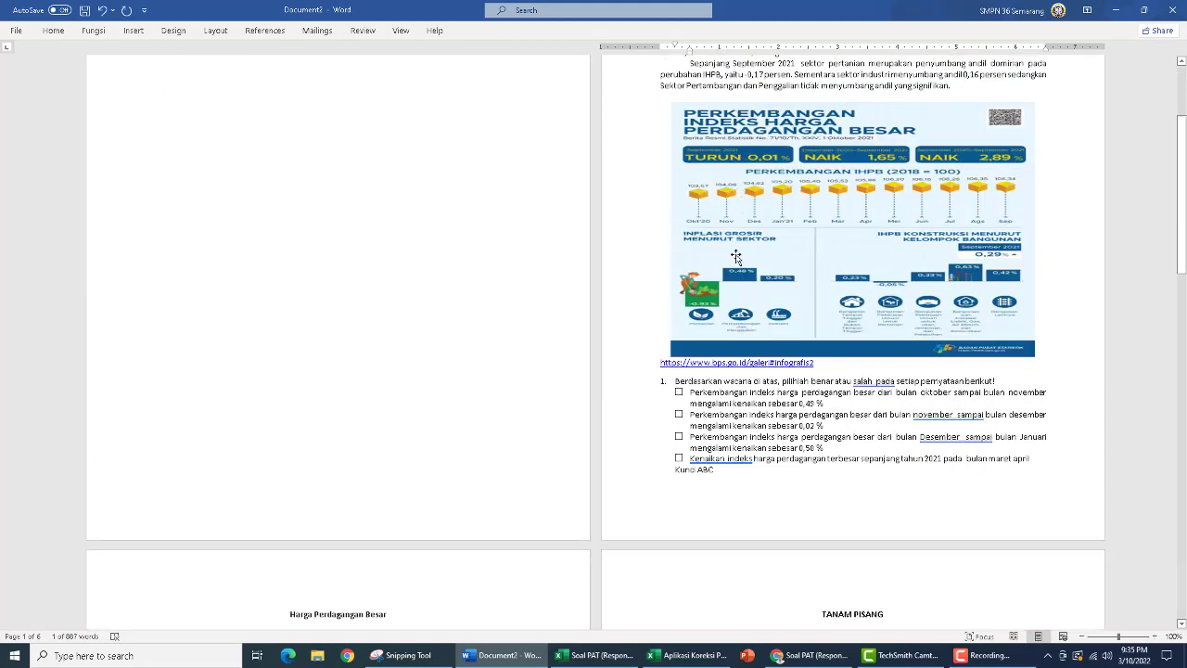
{"action": "left_click", "coordinate": [676, 656]}
{"action": "left_click", "coordinate": [223, 236]}
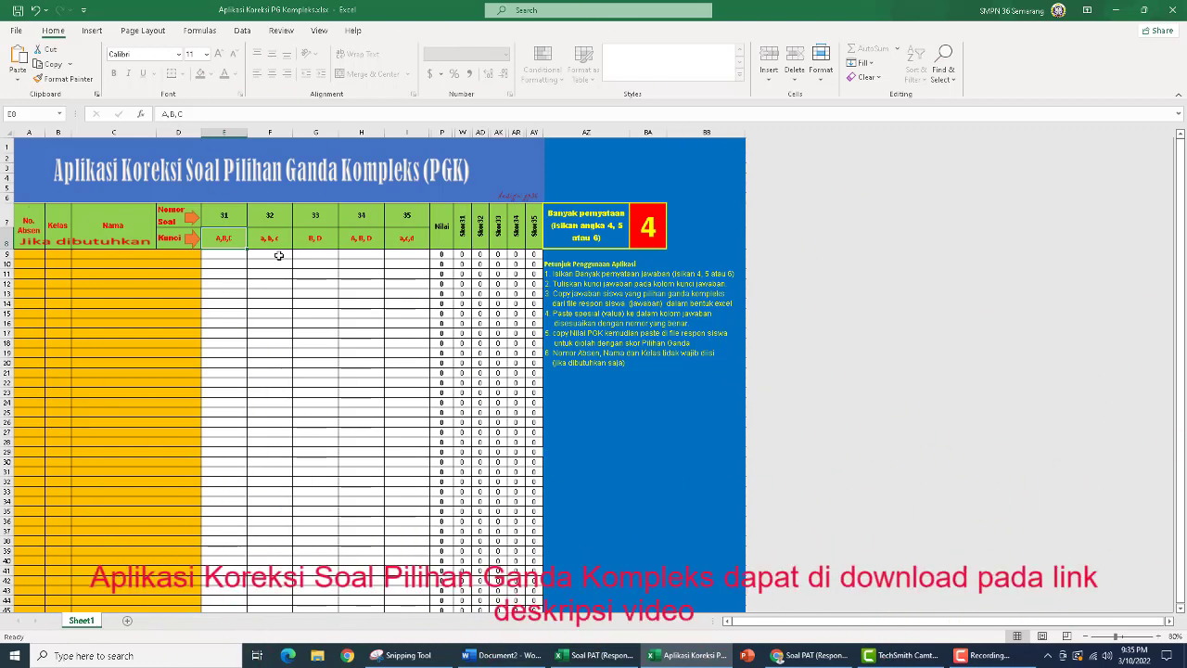
{"action": "type", "text": "a,b,c"}
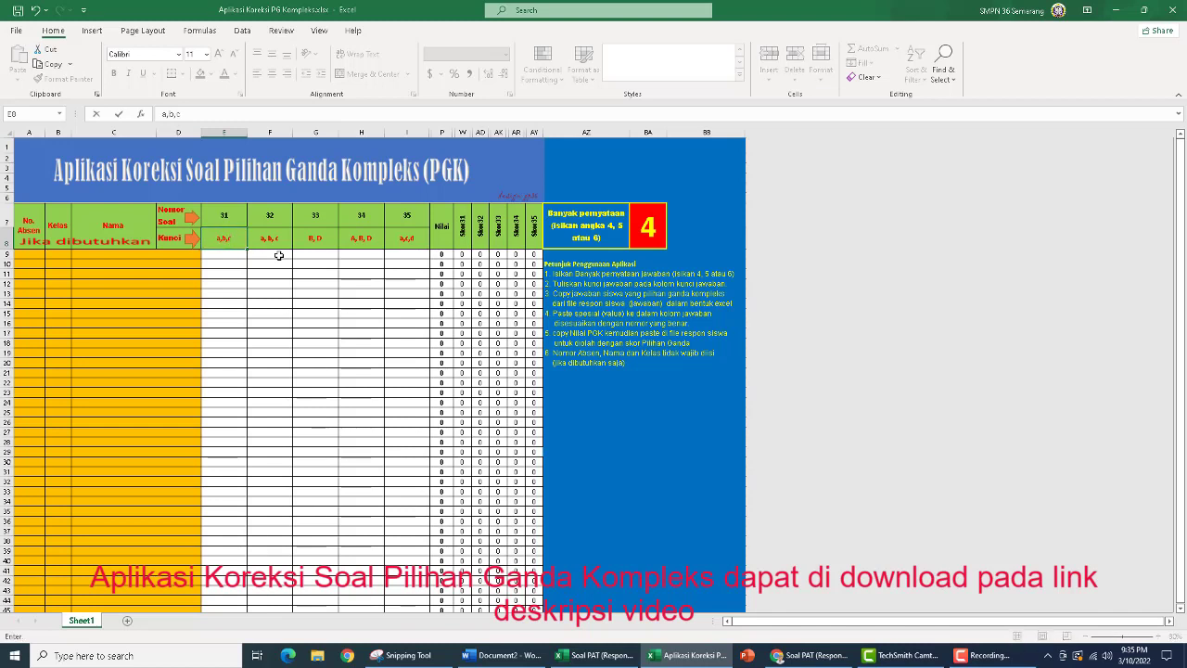
{"action": "key", "text": "Return"}
{"action": "key", "text": "Up"}
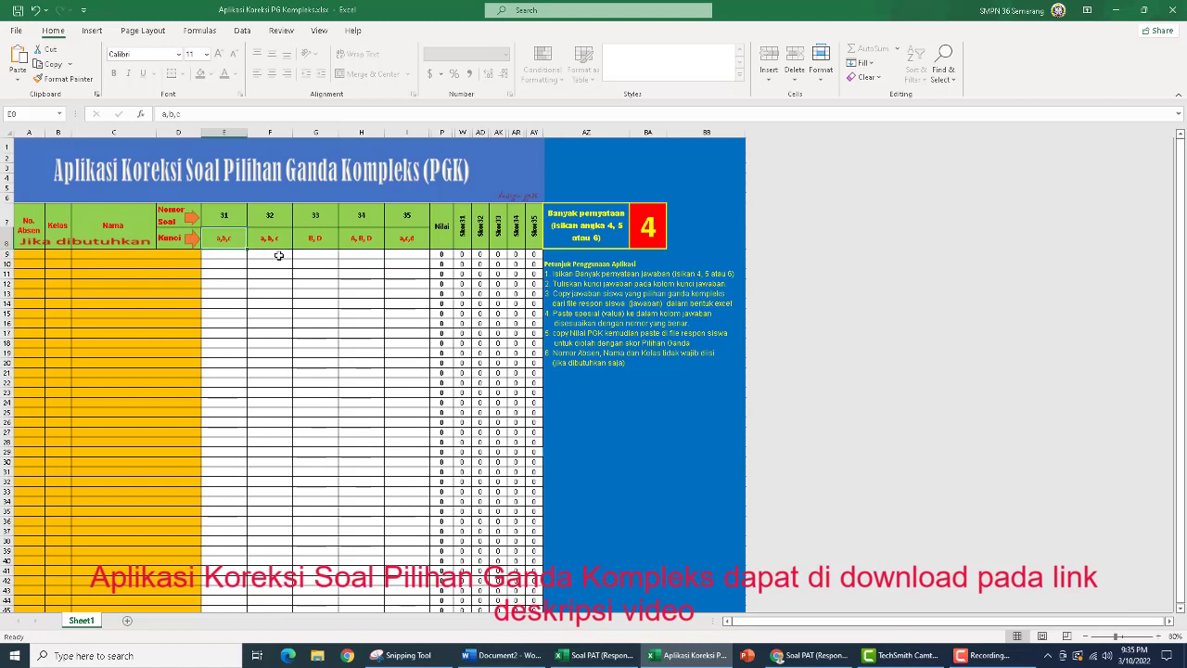
Look up the key of question 2 in the Word document and enter A,D as the key for question 32 in F8
{"action": "key", "text": "Right"}
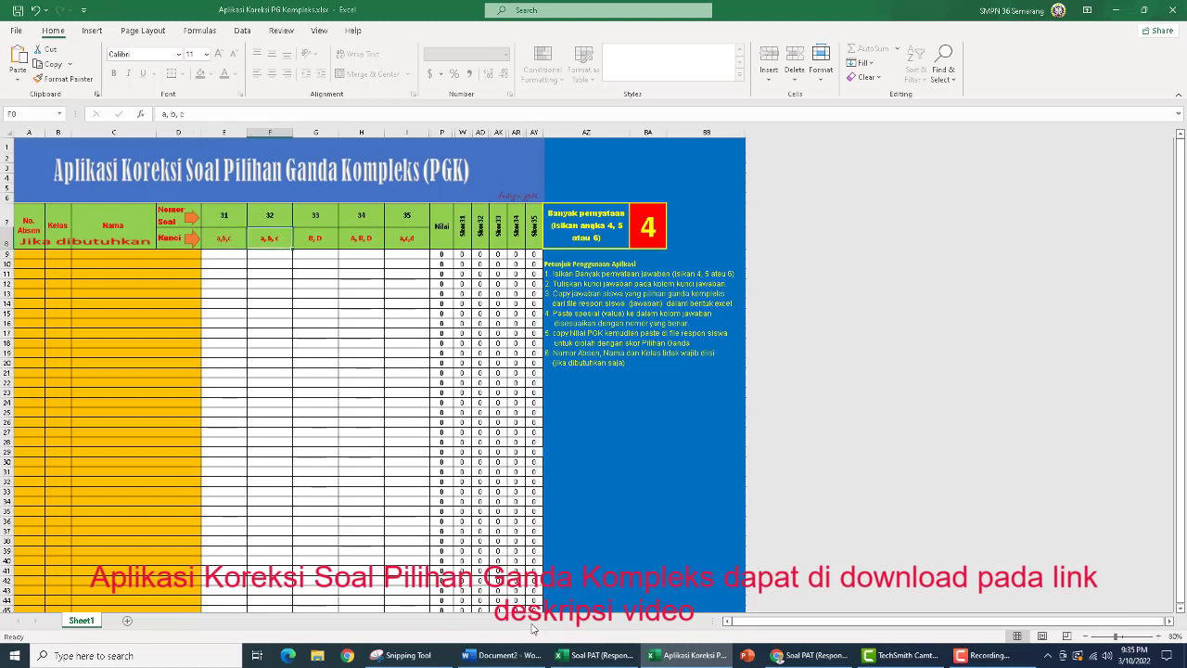
{"action": "left_click", "coordinate": [521, 659]}
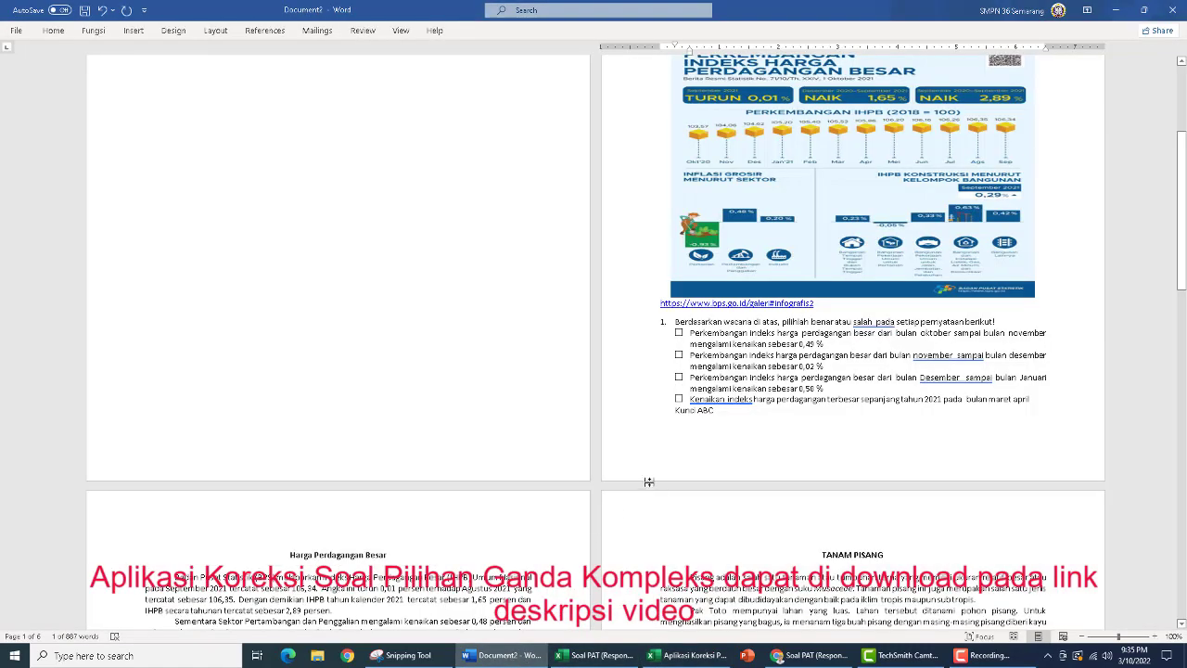
{"action": "scroll", "coordinate": [387, 413], "scroll_direction": "down", "scroll_amount": 4}
{"action": "scroll", "coordinate": [388, 404], "scroll_direction": "down", "scroll_amount": 5}
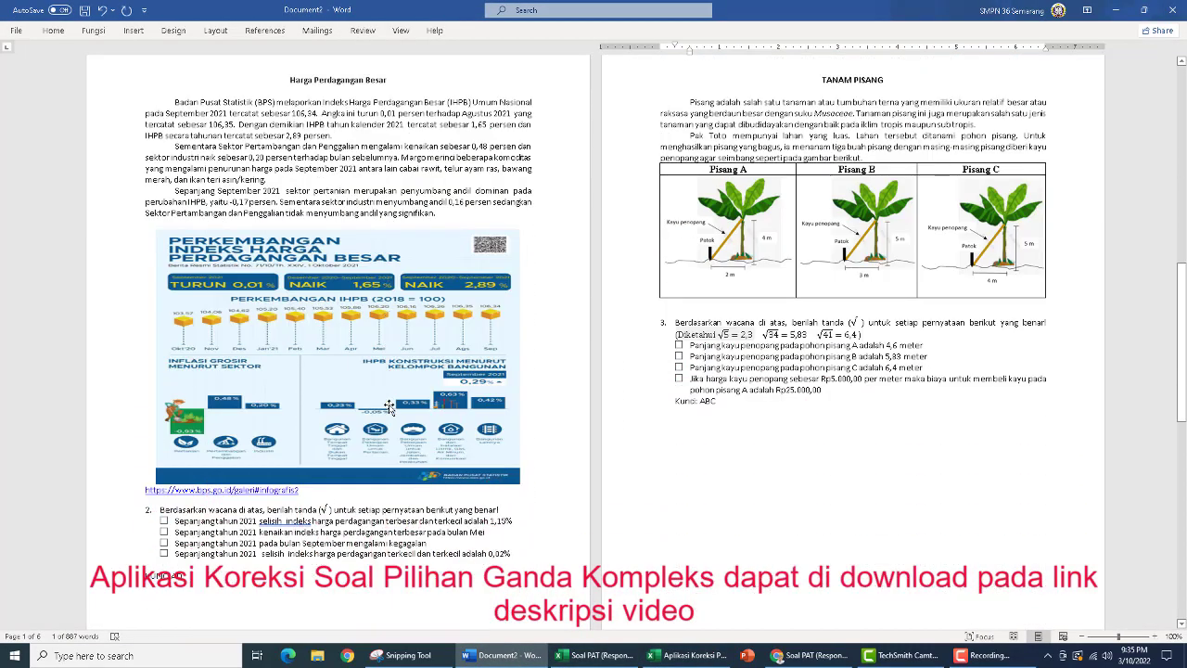
{"action": "left_click", "coordinate": [688, 655]}
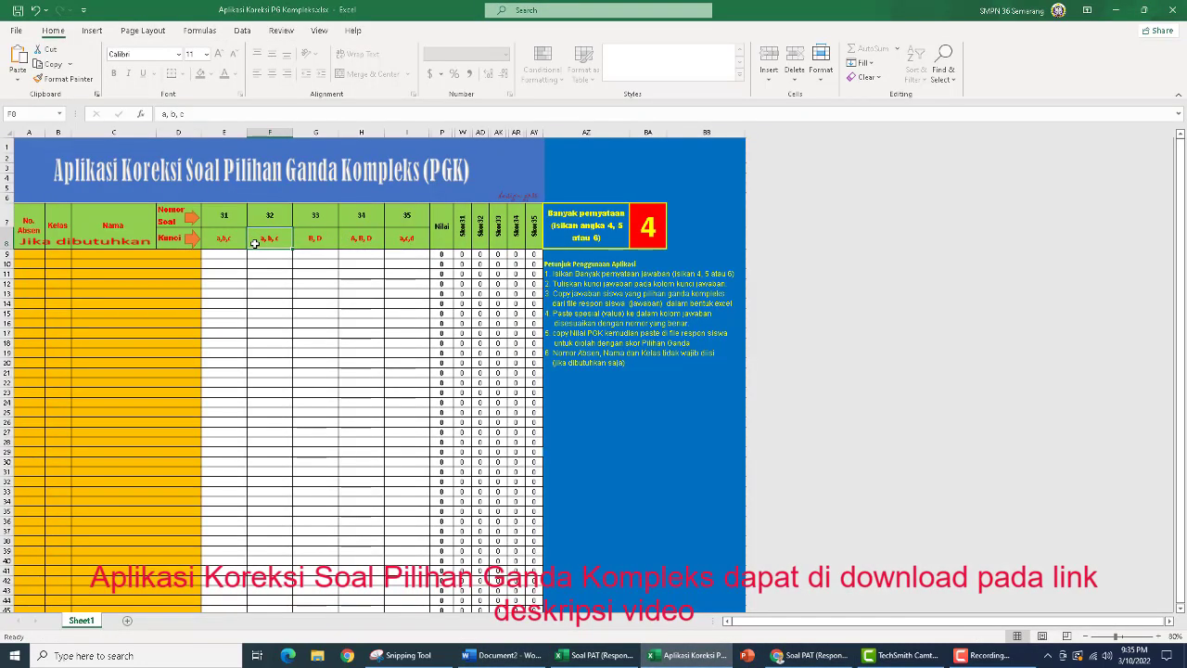
{"action": "type", "text": "A,D"}
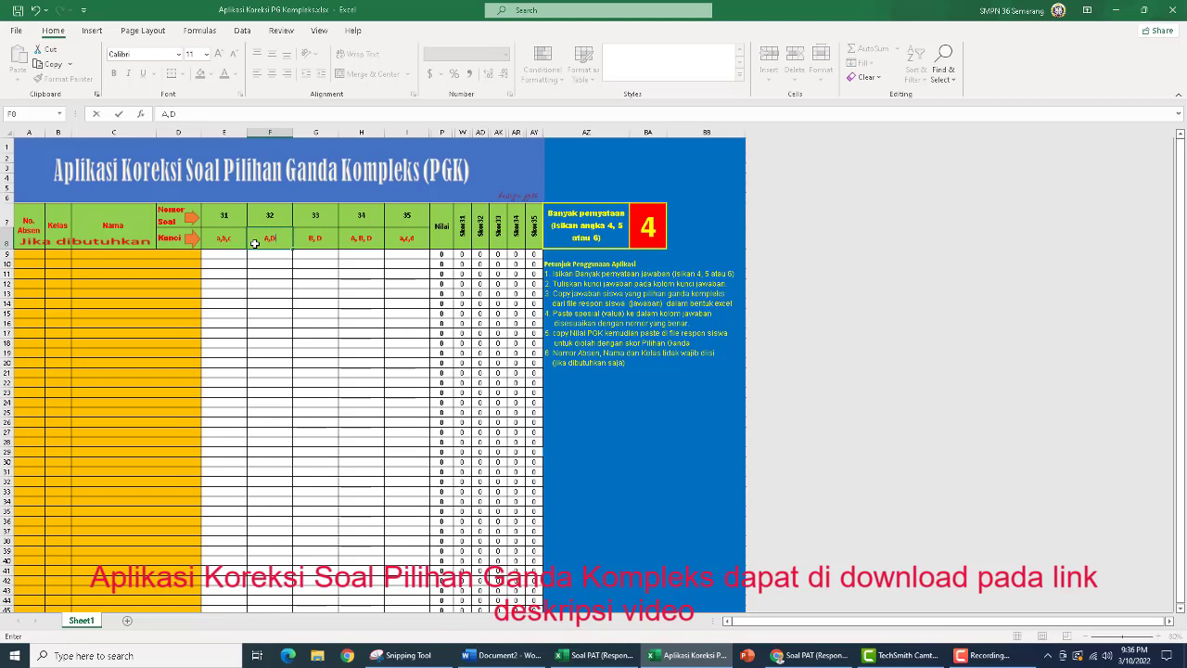
{"action": "key", "text": "Return"}
Look up the key of question 3 in the Word document and enter A, B, C as the key for question 33 in G8
{"action": "key", "text": "Right"}
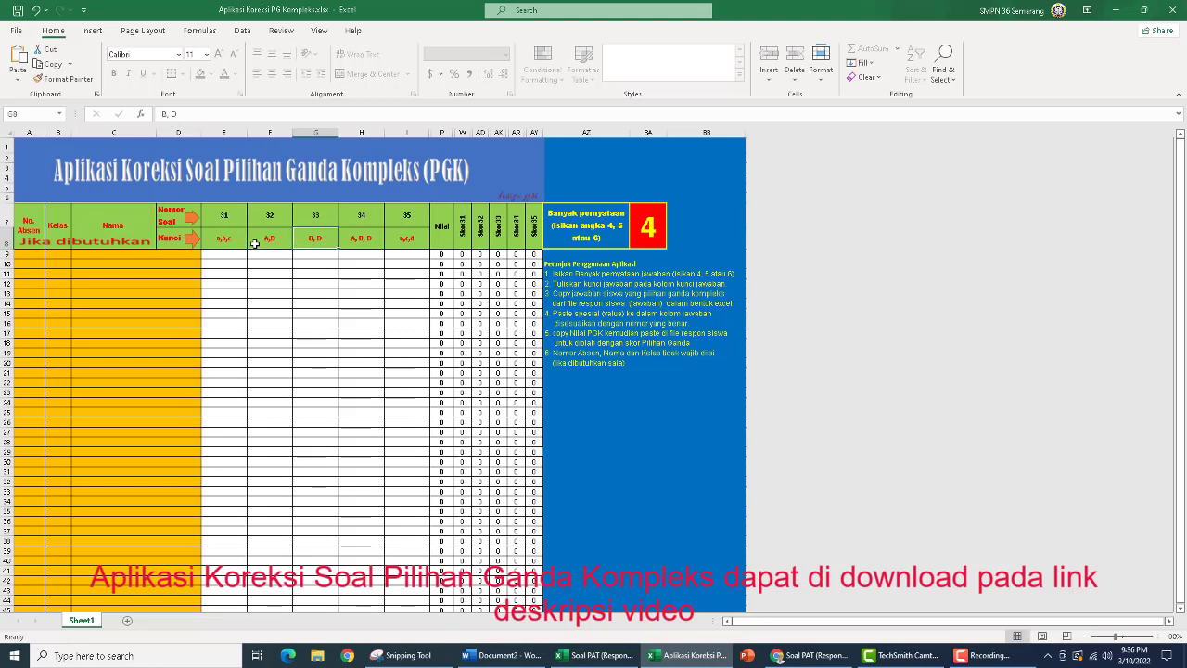
{"action": "left_click", "coordinate": [501, 656]}
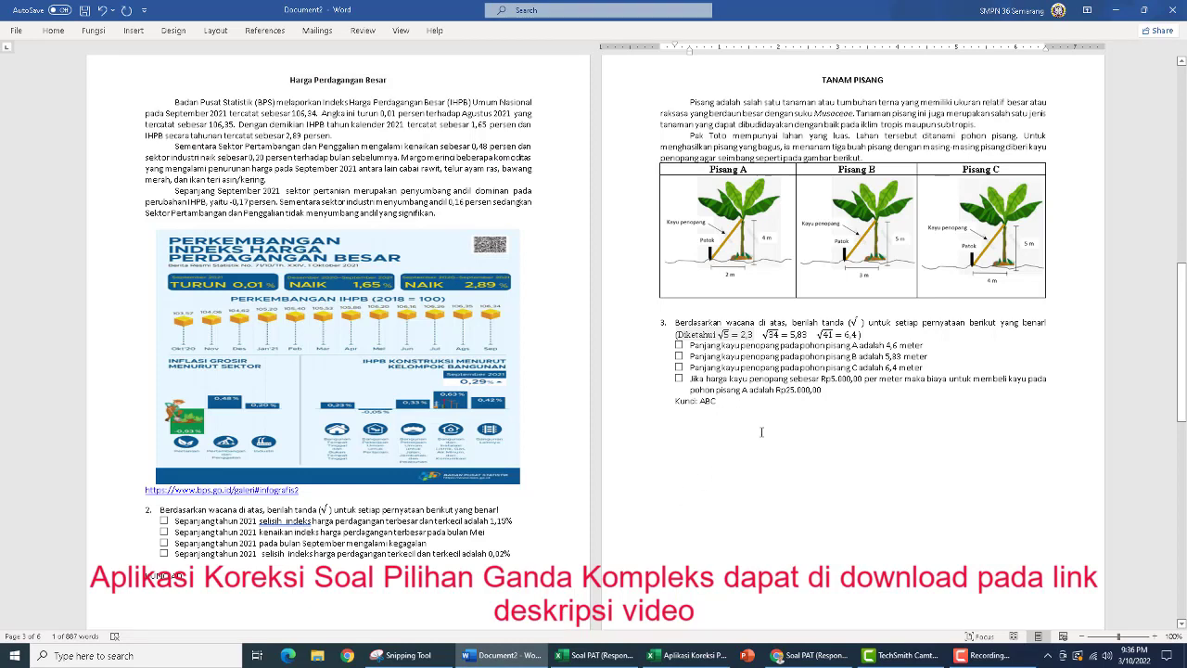
{"action": "scroll", "coordinate": [742, 408], "scroll_direction": "down", "scroll_amount": 1}
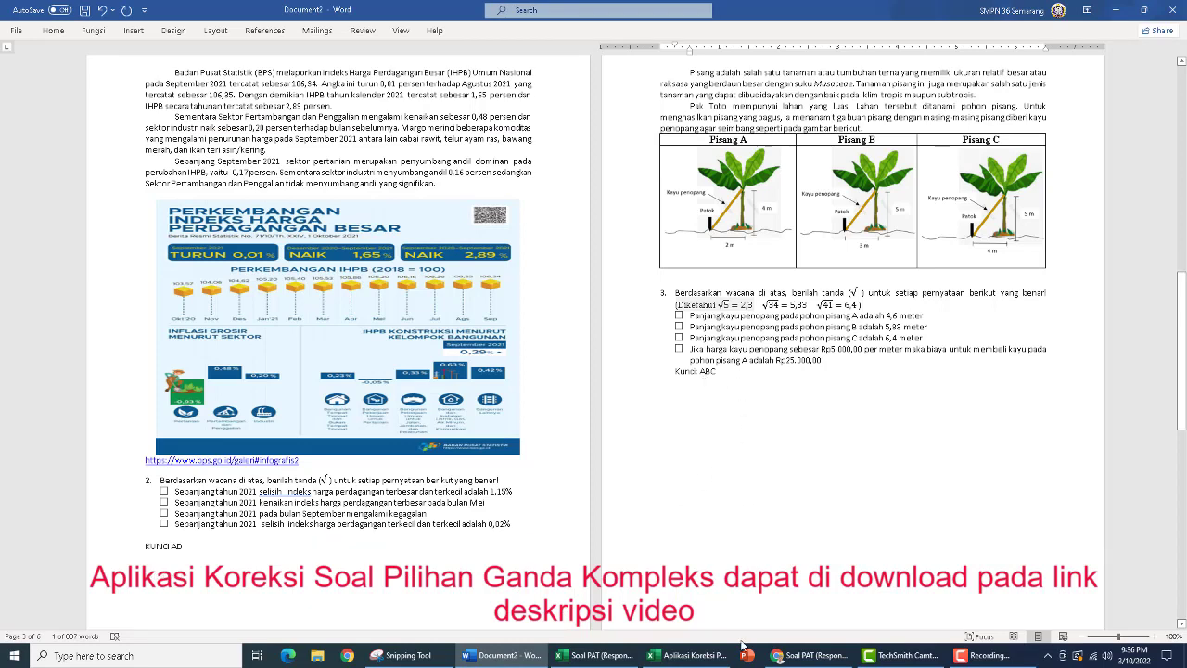
{"action": "left_click", "coordinate": [691, 656]}
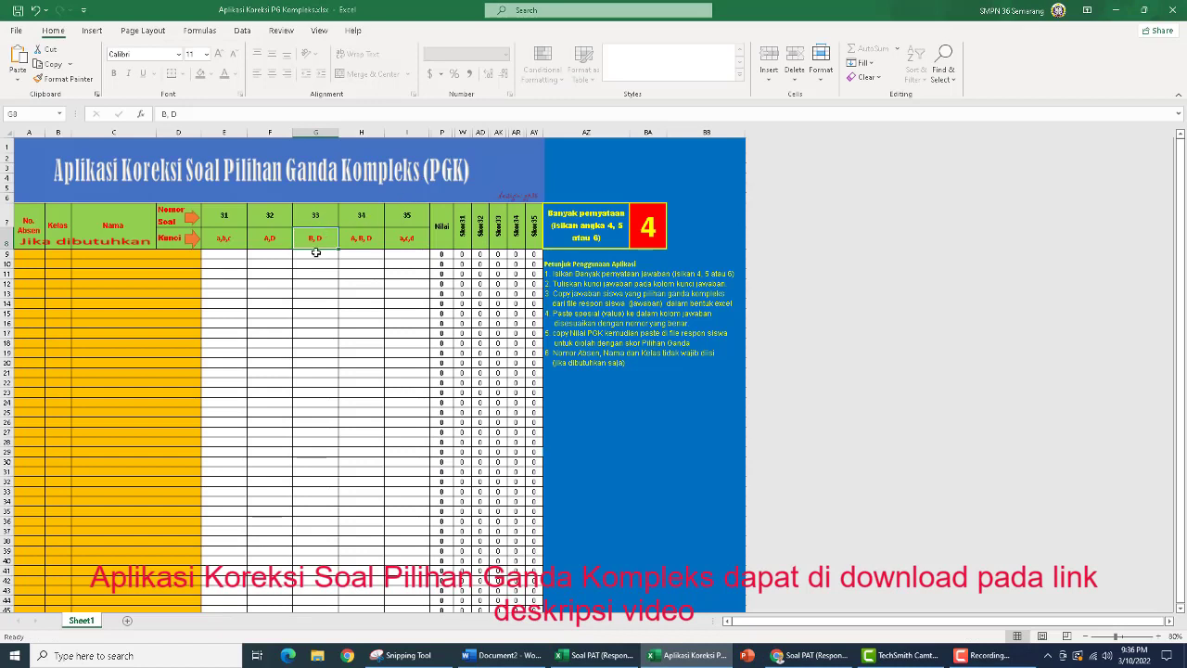
{"action": "type", "text": "A,"}
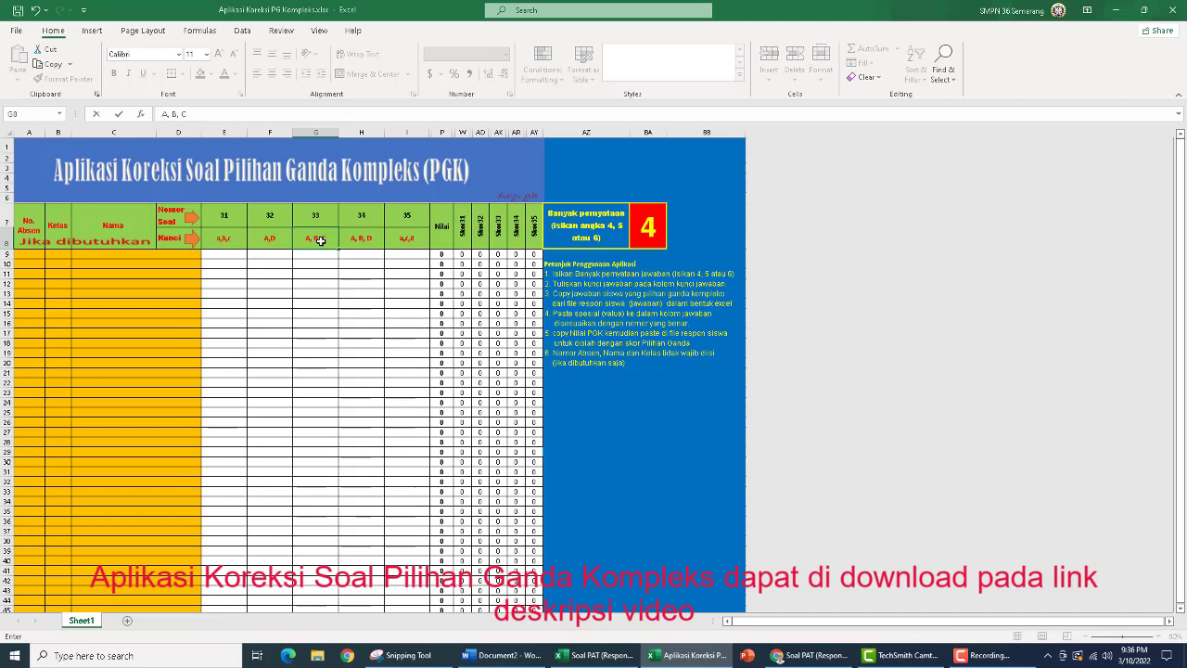
{"action": "key", "text": "ctrl+Return"}
Look up the key of question 4 in the Word document and enter A,C,D as the key for question 34 in H8
{"action": "key", "text": "Right"}
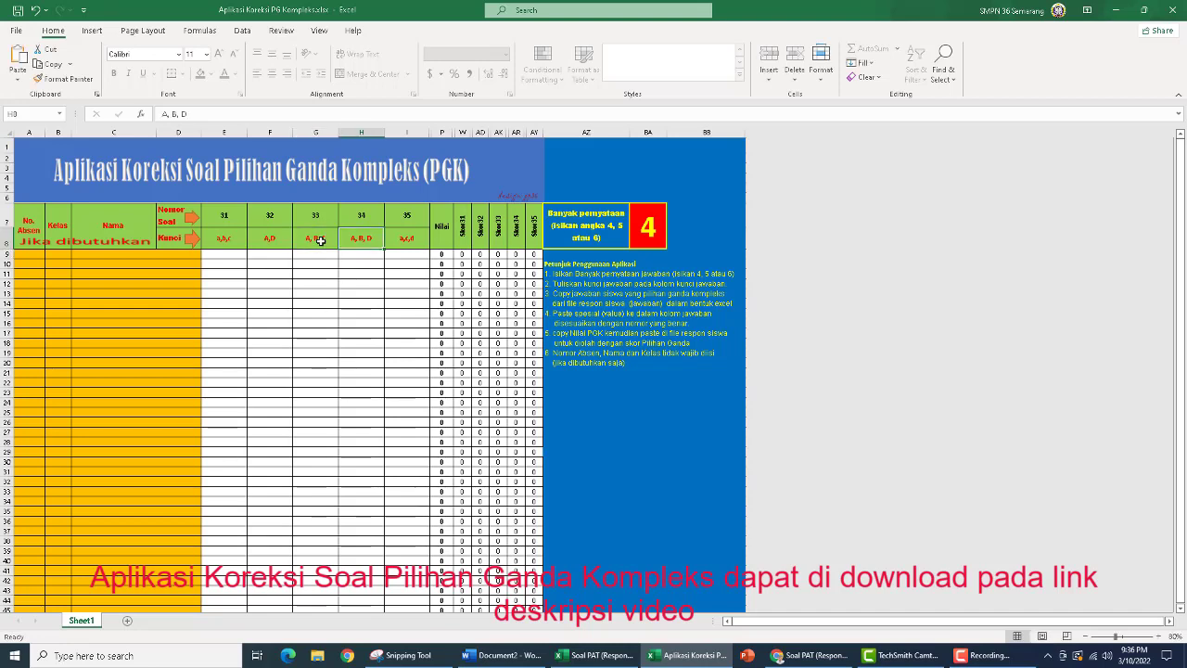
{"action": "left_click", "coordinate": [507, 660]}
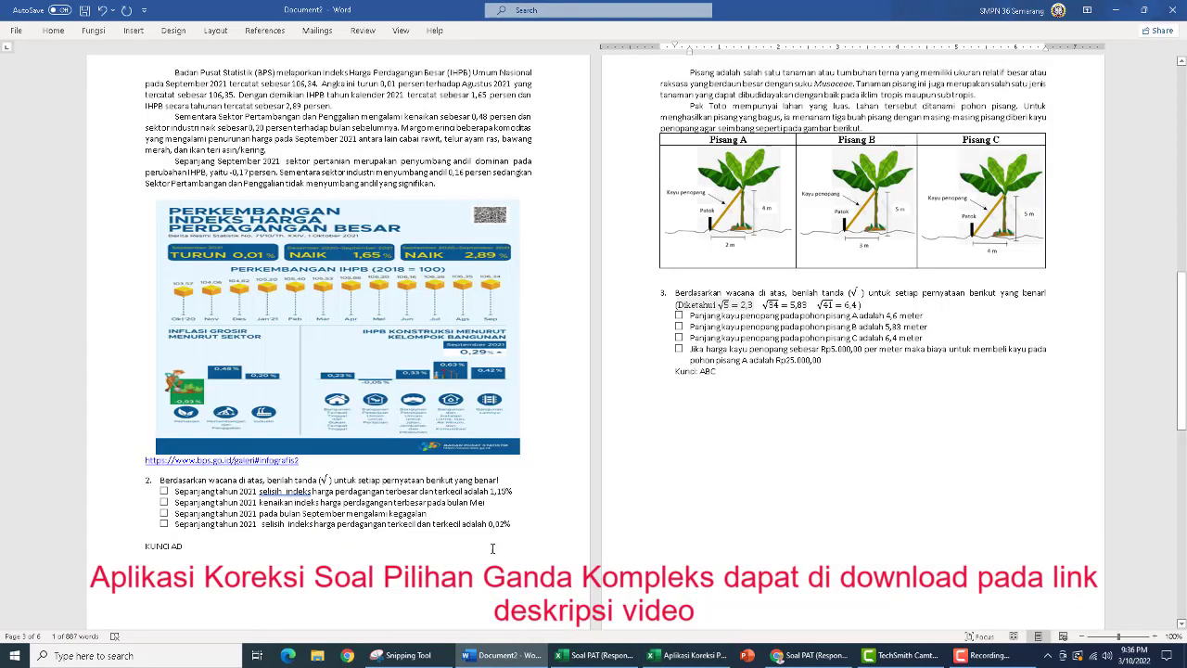
{"action": "scroll", "coordinate": [466, 352], "scroll_direction": "down", "scroll_amount": 10}
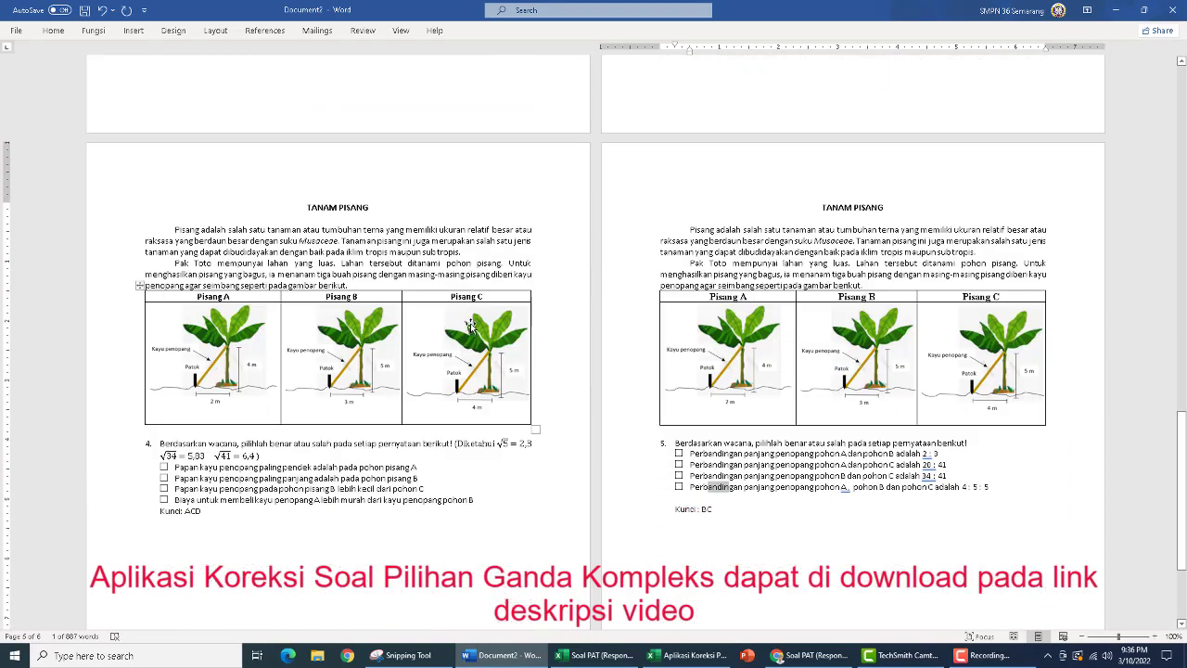
{"action": "left_click", "coordinate": [678, 659]}
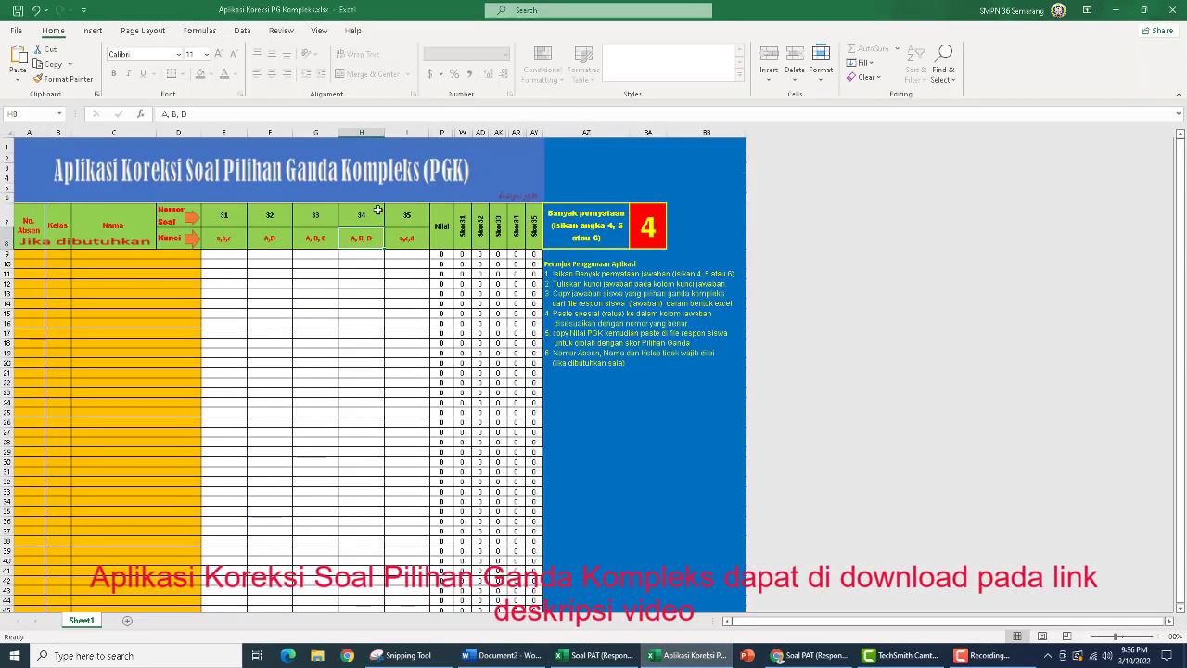
{"action": "type", "text": "A,C,"}
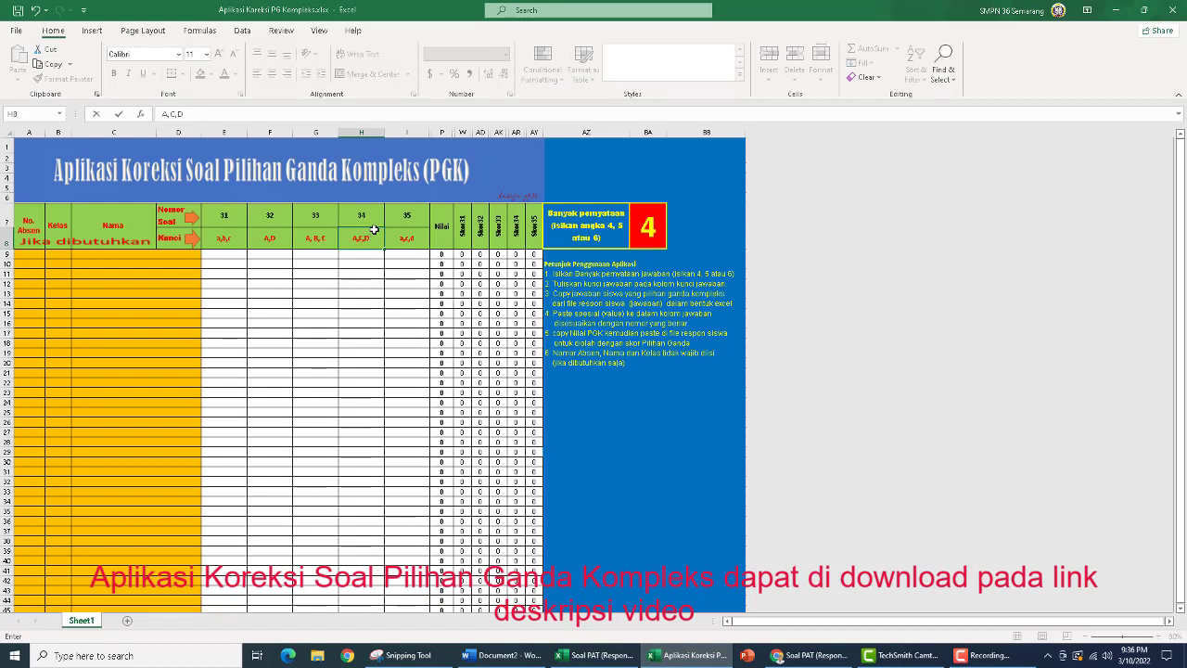
{"action": "type", "text": "D"}
{"action": "key", "text": "Tab"}
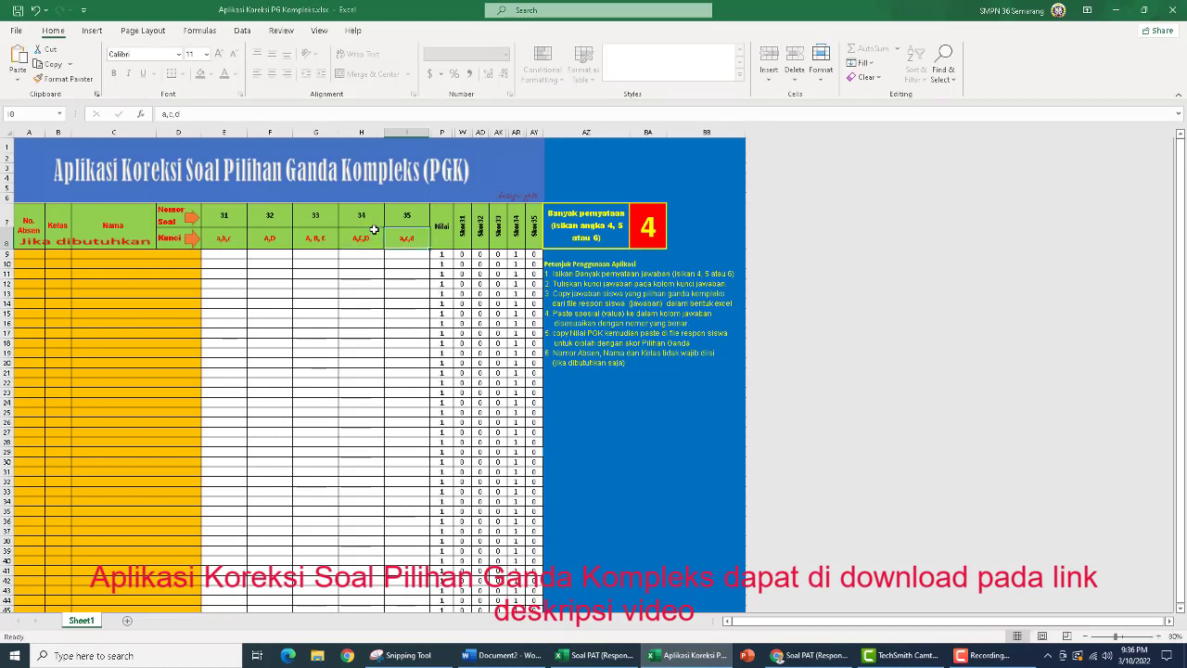
Look up the key of question 5 in the Word document and enter BC as the key for question 35 in I8
{"action": "left_click", "coordinate": [526, 652]}
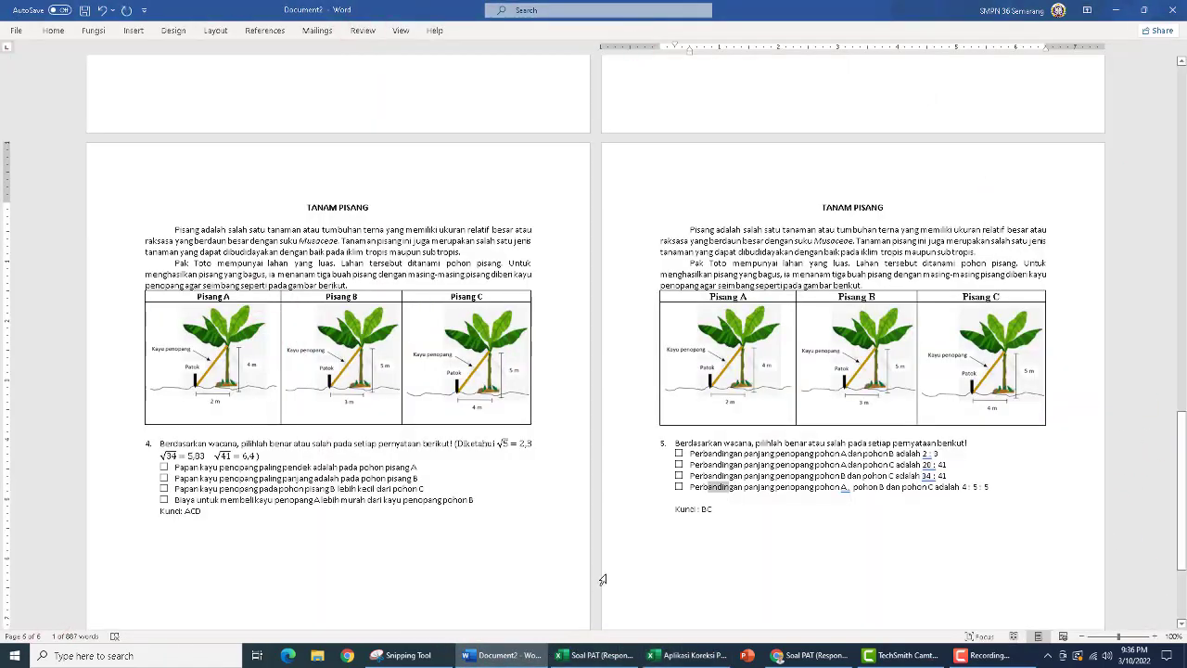
{"action": "left_click", "coordinate": [694, 654]}
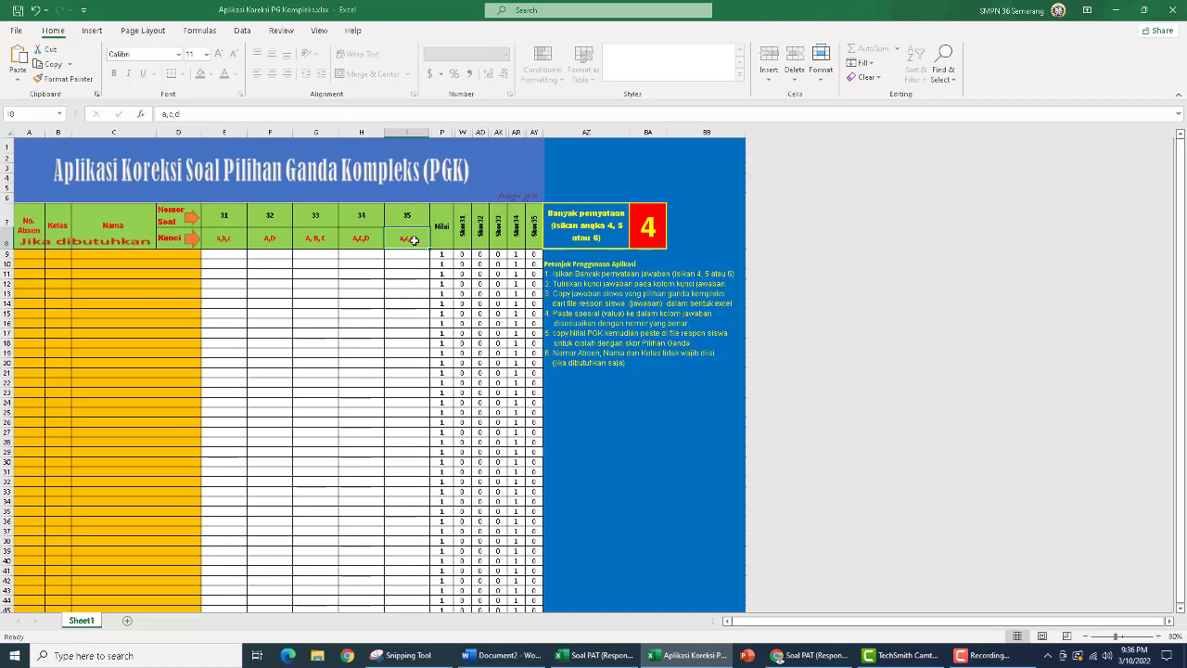
{"action": "left_click", "coordinate": [475, 658]}
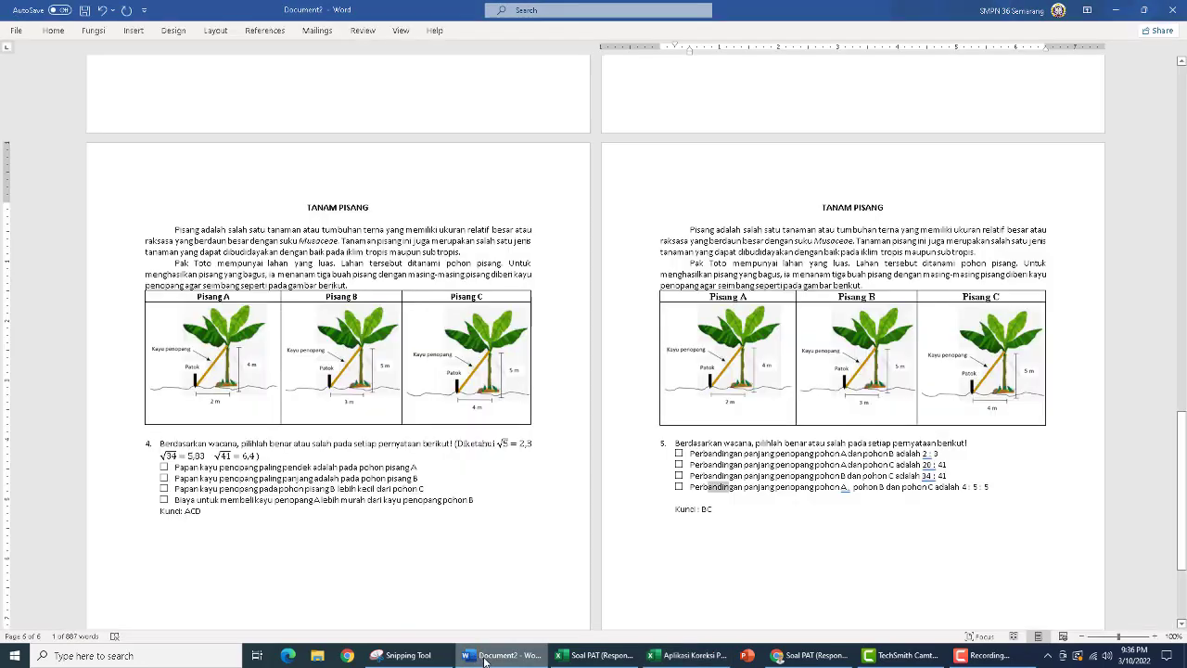
{"action": "left_click", "coordinate": [476, 656]}
{"action": "left_click", "coordinate": [482, 659]}
{"action": "left_click", "coordinate": [484, 658]}
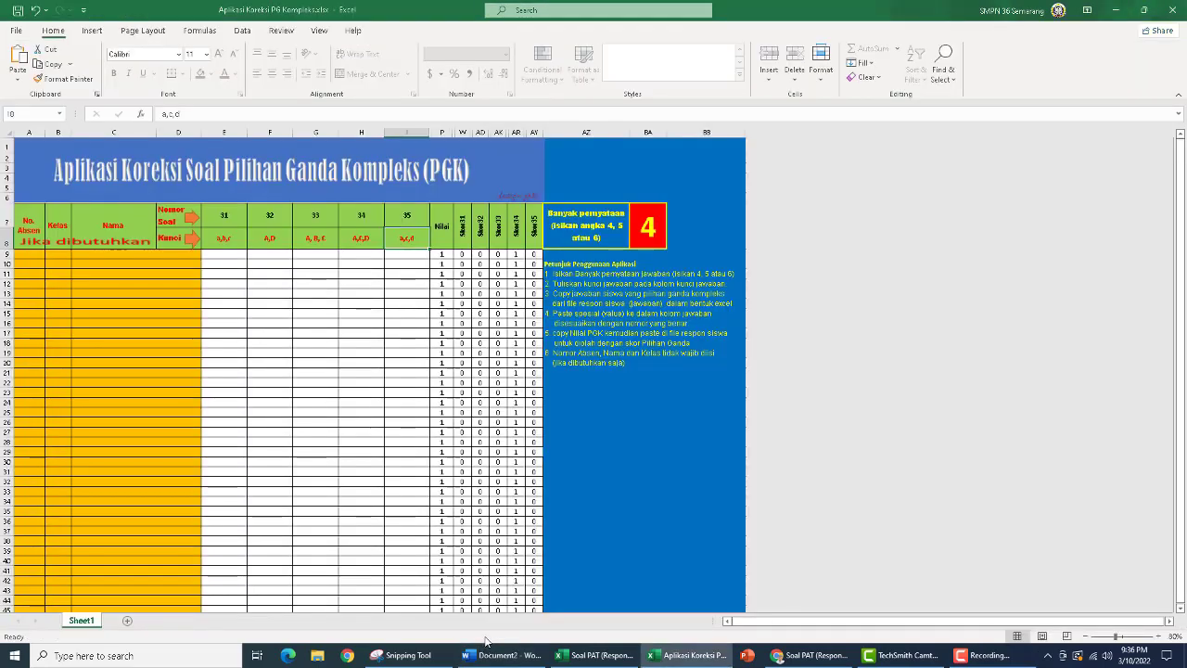
{"action": "type", "text": "B,C"}
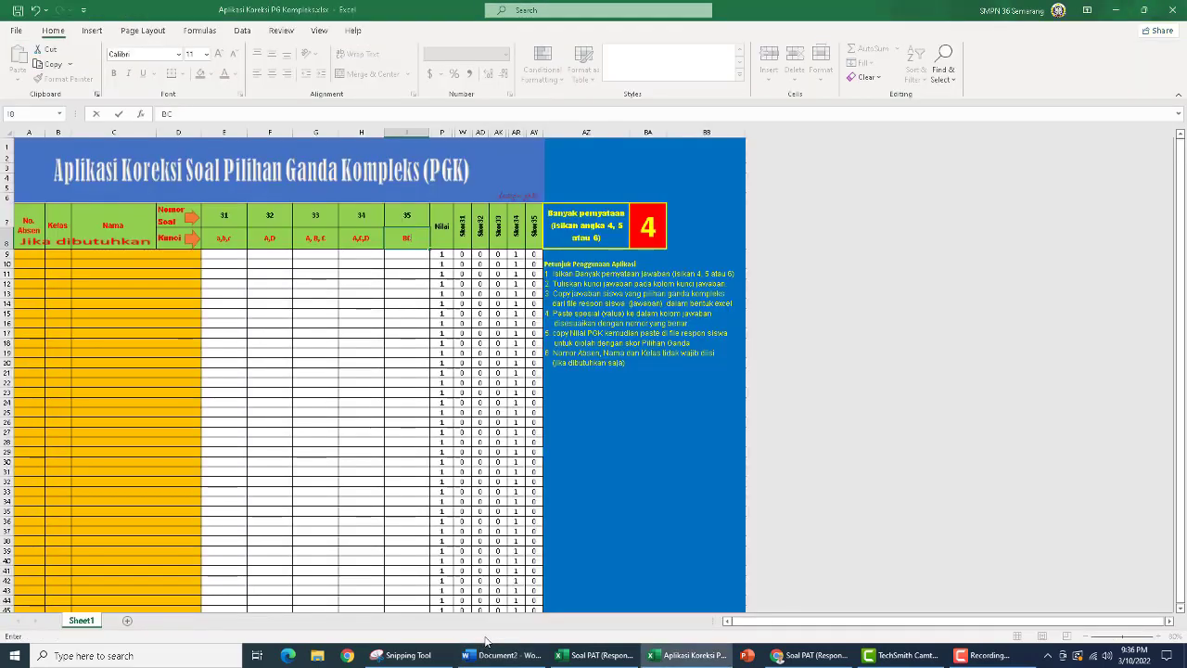
{"action": "key", "text": "Return"}
{"action": "key", "text": "Up"}
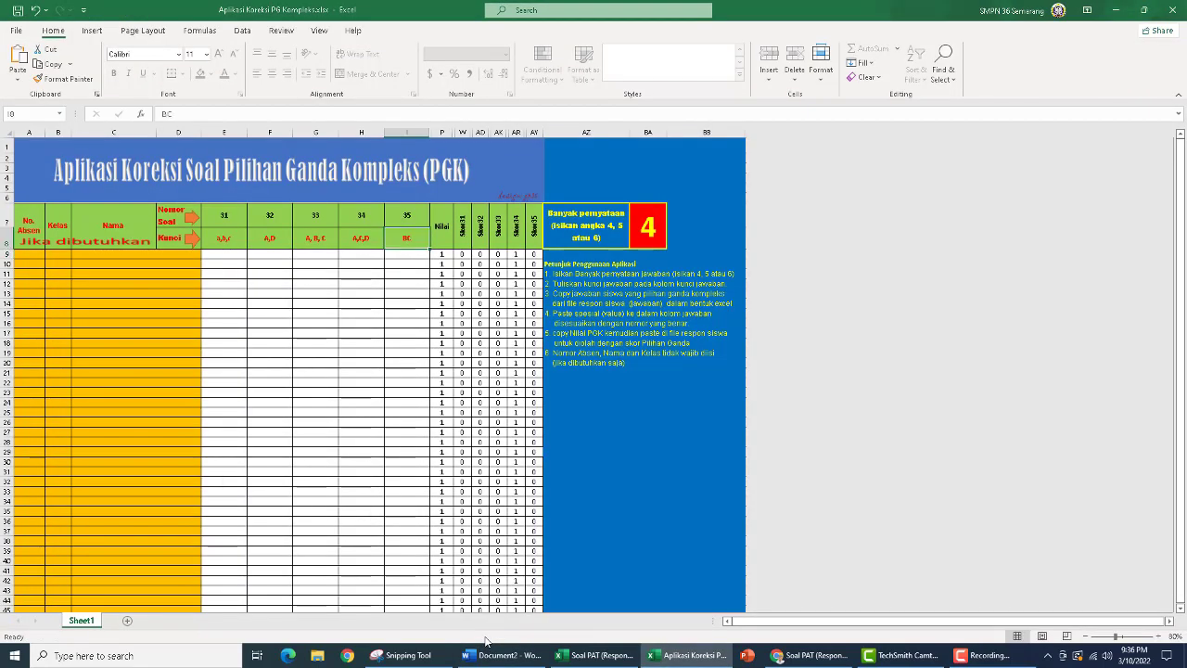
{"action": "key", "text": "Left"}
{"action": "key", "text": "Left"}
{"action": "key", "text": "Left"}
{"action": "key", "text": "Left"}
{"action": "key", "text": "Left"}
{"action": "key", "text": "Right"}
{"action": "key", "text": "Right"}
{"action": "key", "text": "Right"}
{"action": "key", "text": "Right"}
{"action": "key", "text": "Right"}
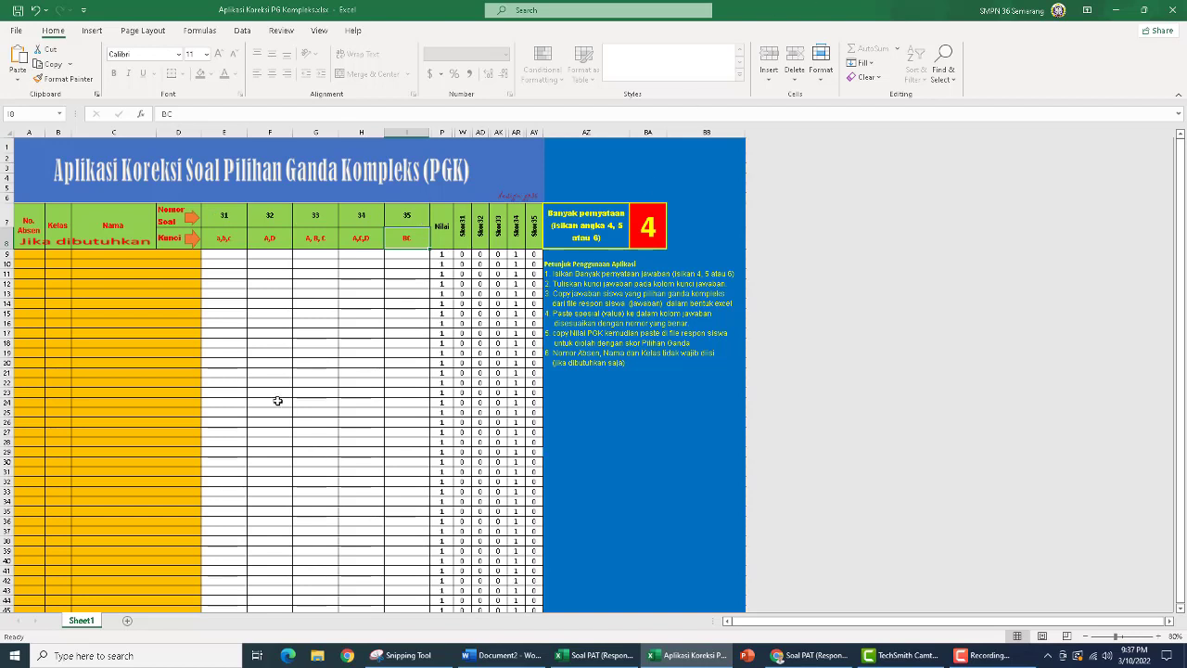
Switch to the Soal PAT (Responses) workbook and copy both students' complex multiple-choice answers in G2:K3
{"action": "left_click", "coordinate": [590, 654]}
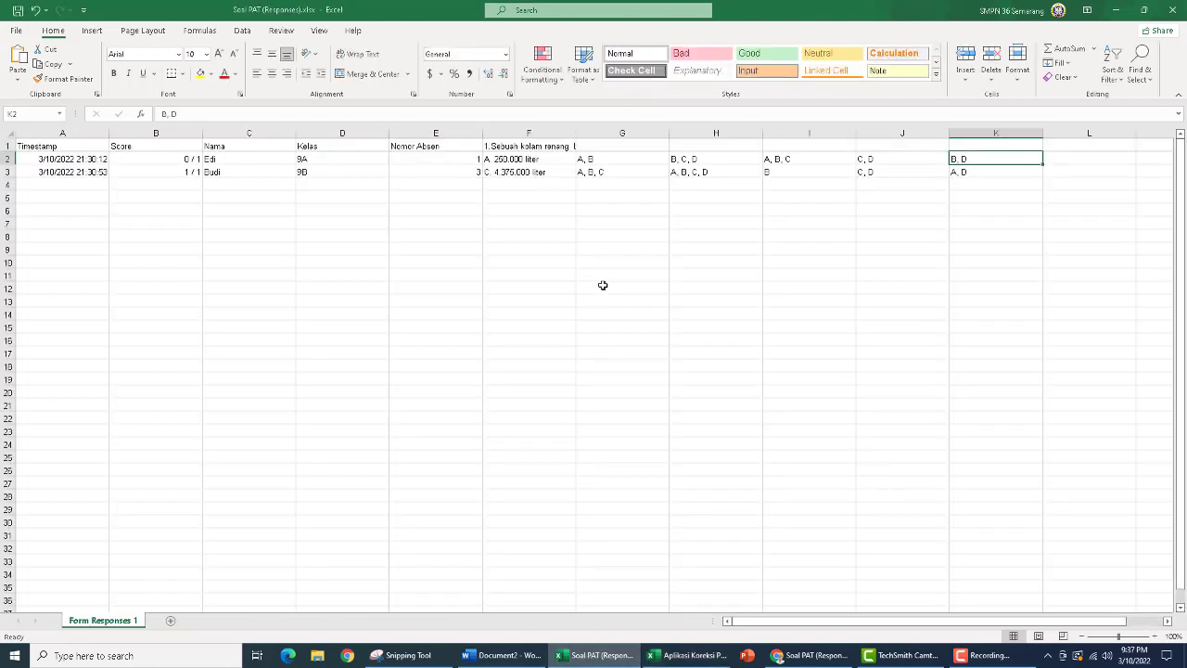
{"action": "left_click", "coordinate": [594, 160]}
{"action": "left_click_drag", "start_coordinate": [594, 160], "coordinate": [950, 178]}
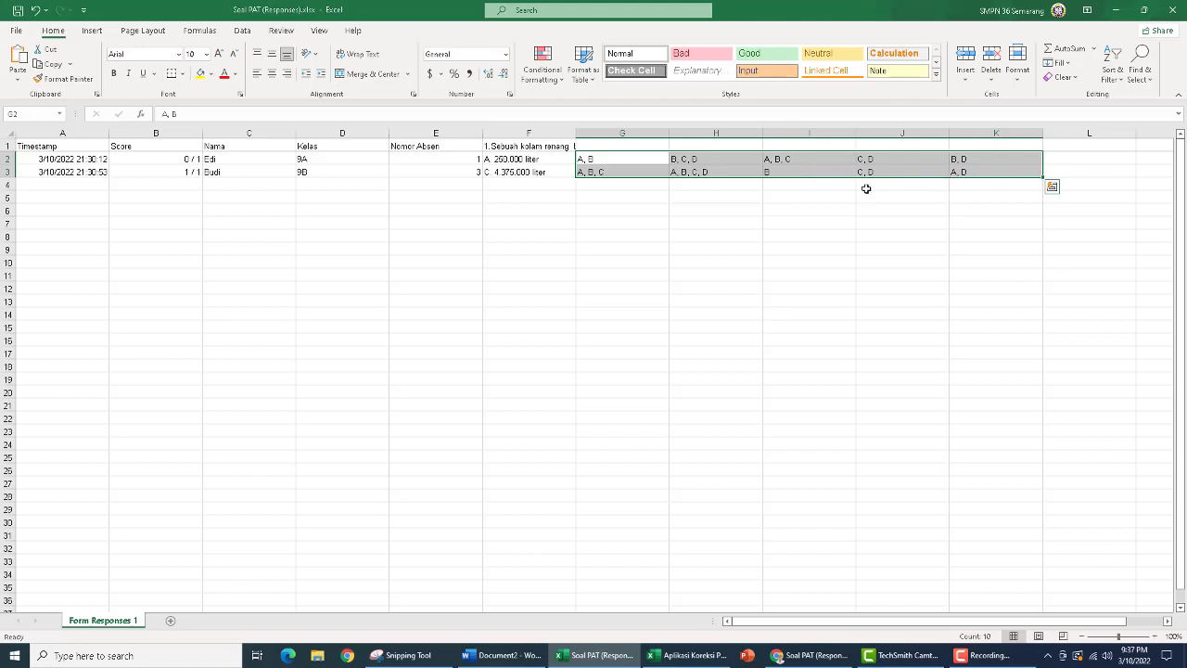
{"action": "left_click", "coordinate": [51, 65]}
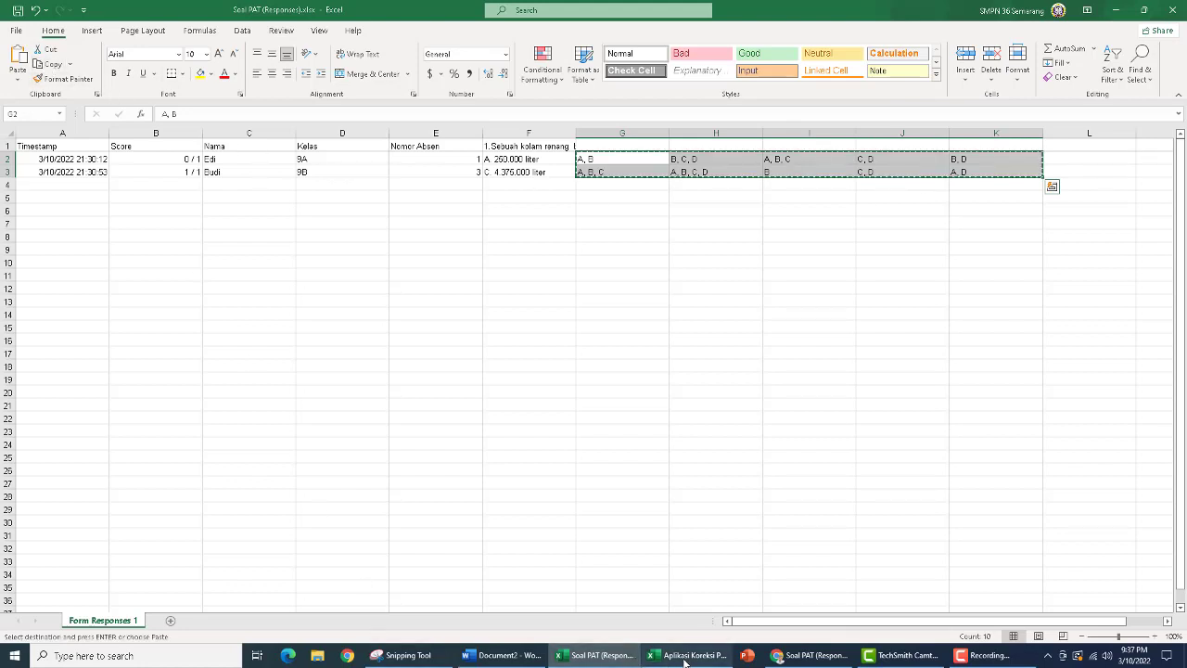
Paste the copied answers as values only into the Aplikasi Koreksi PG Kompleks workbook, starting at E9 under question 31
{"action": "mouse_move", "coordinate": [685, 661]}
{"action": "left_click", "coordinate": [705, 604]}
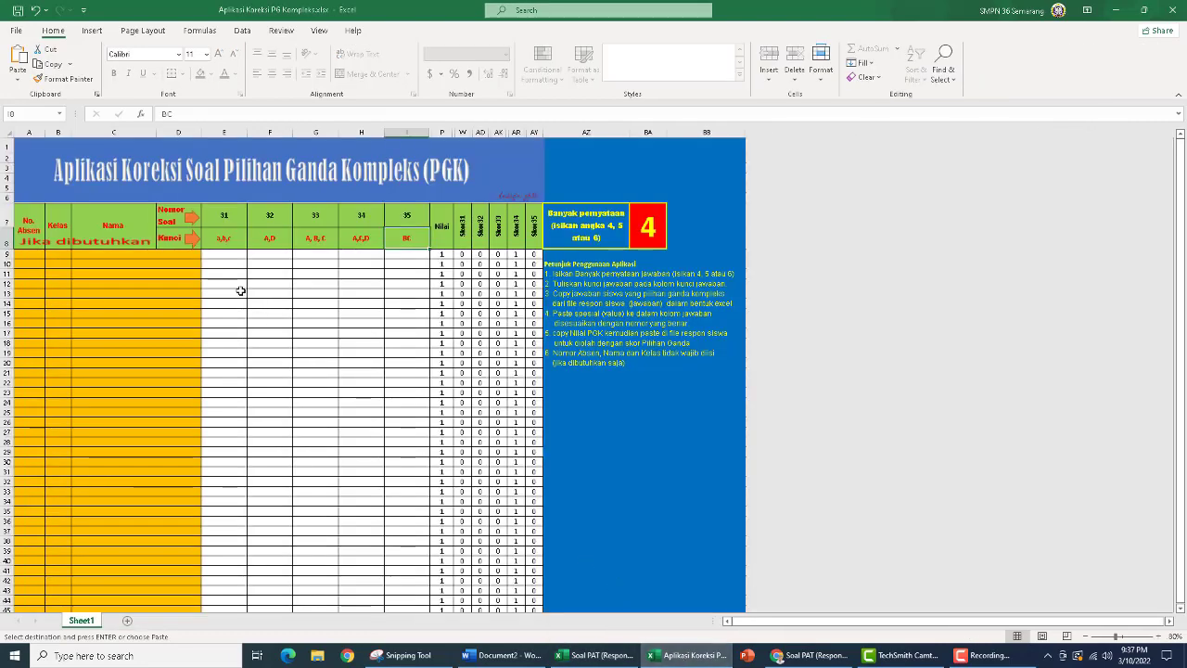
{"action": "left_click", "coordinate": [225, 254]}
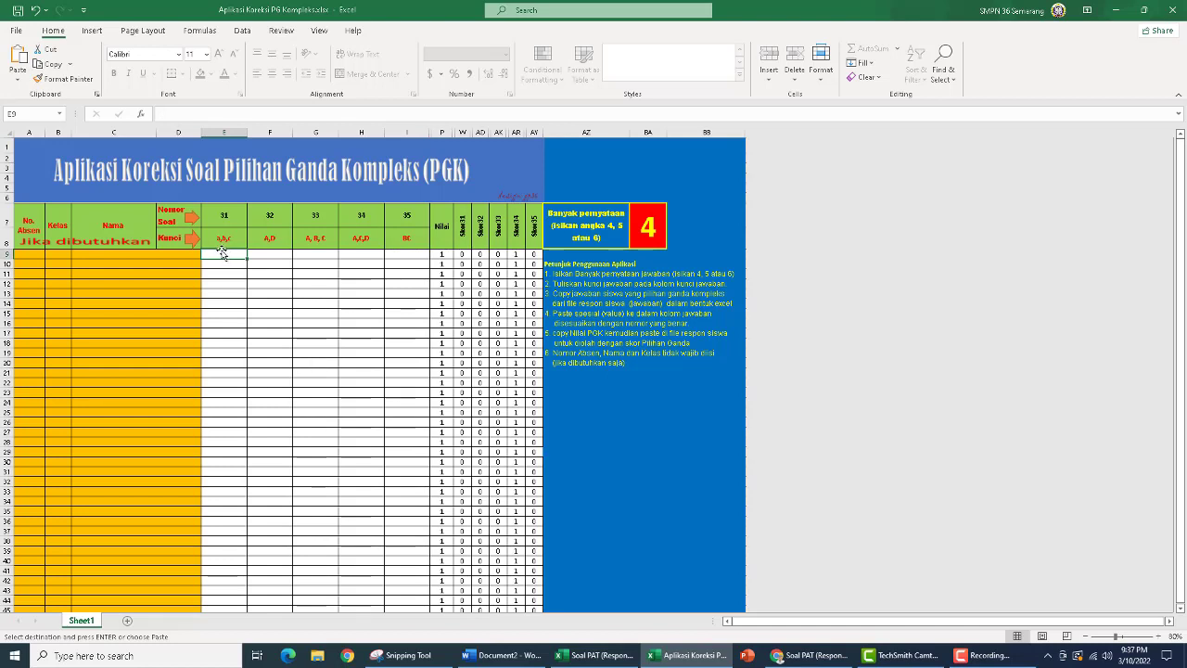
{"action": "left_click", "coordinate": [16, 83]}
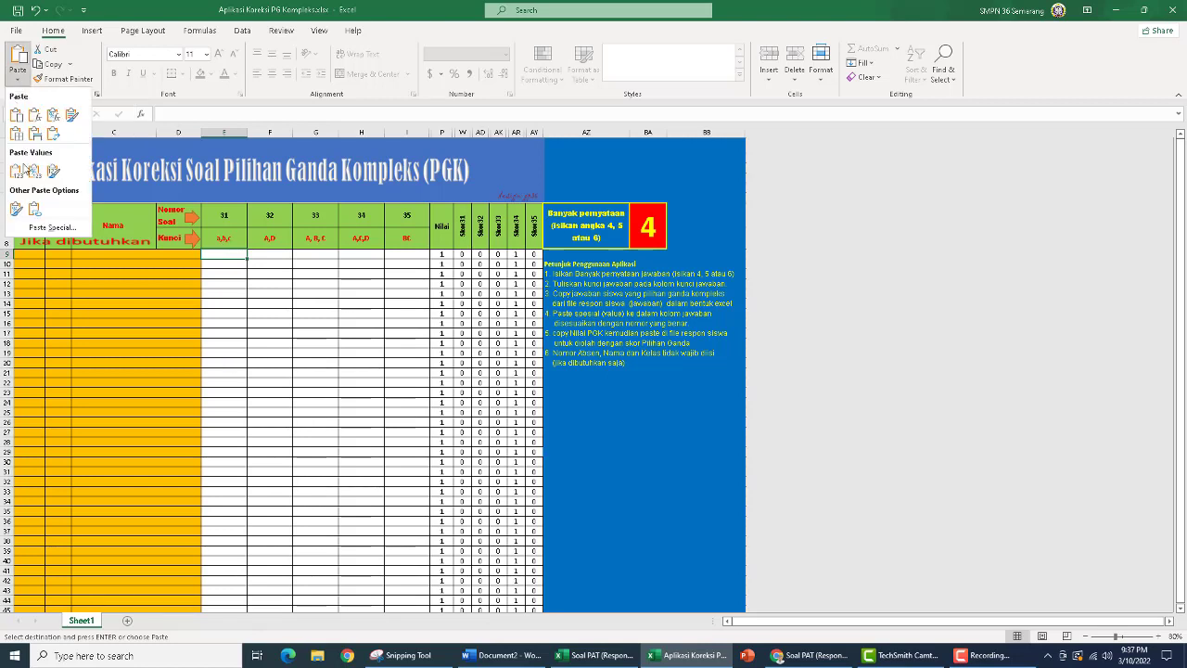
{"action": "left_click", "coordinate": [54, 227]}
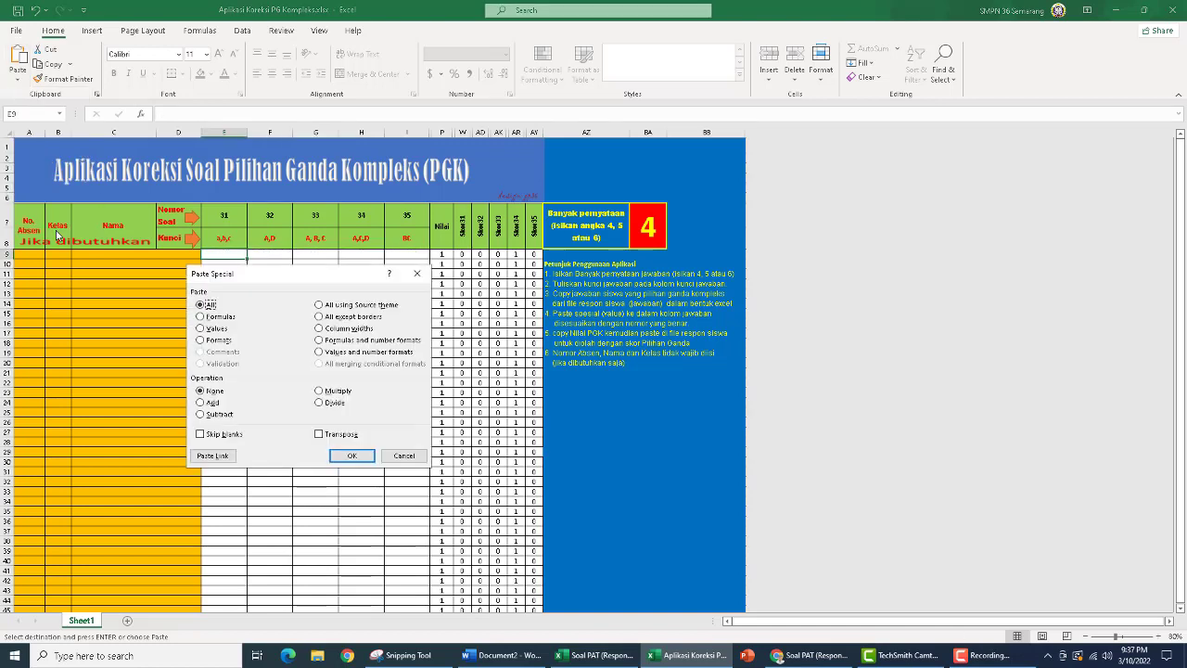
{"action": "left_click", "coordinate": [203, 329]}
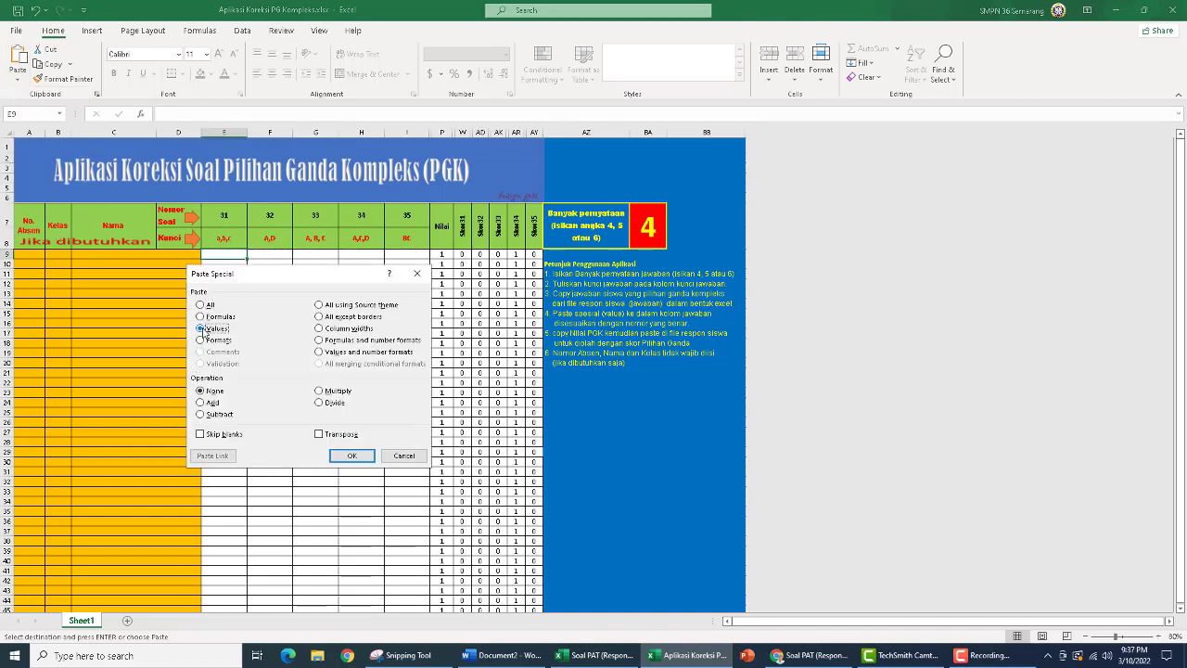
{"action": "left_click", "coordinate": [353, 455]}
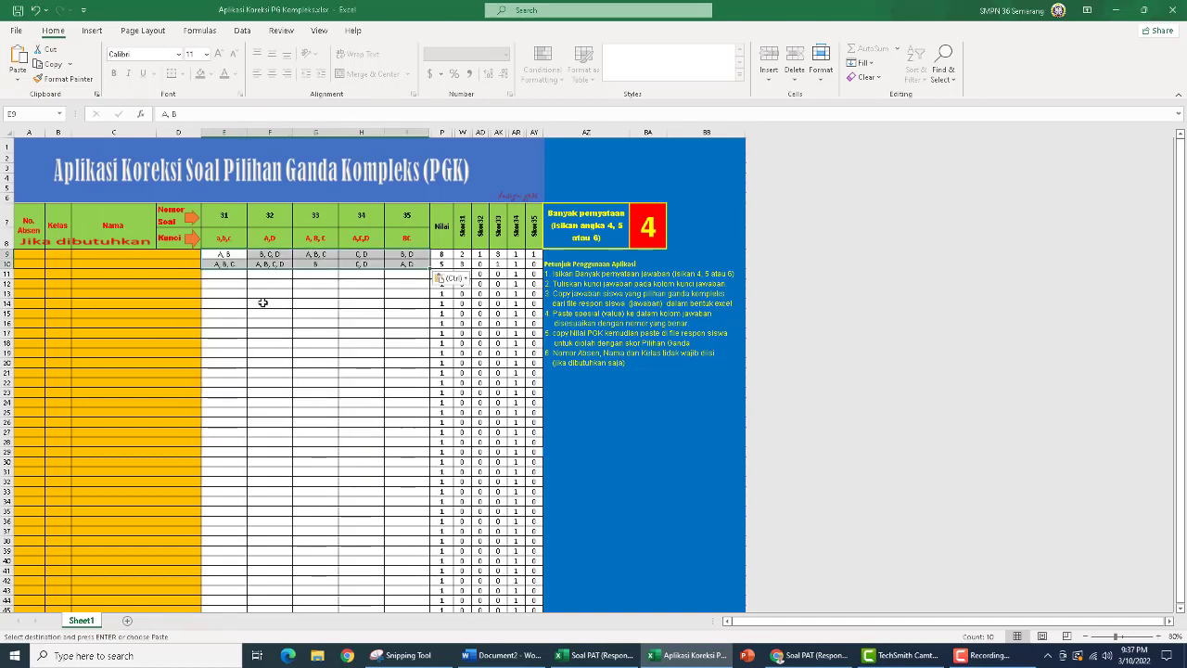
Compare the first student's answers in row 9 with the keys in row 8, checking each question's score and the Nilai total
{"action": "left_click", "coordinate": [226, 276]}
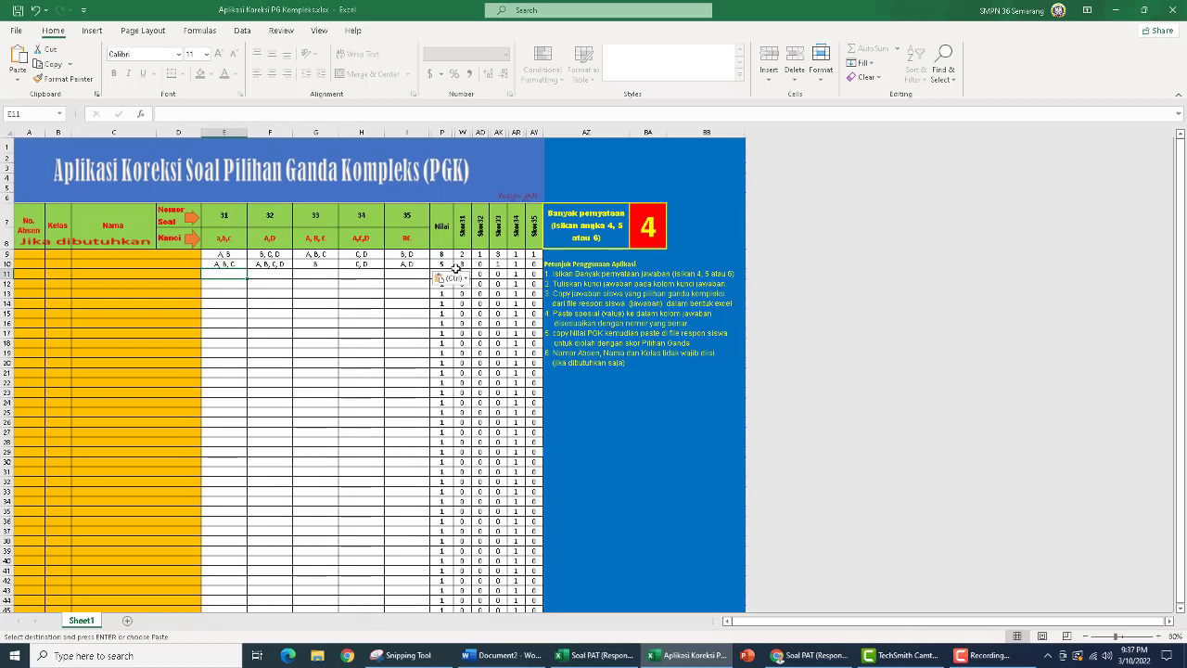
{"action": "left_click", "coordinate": [230, 254]}
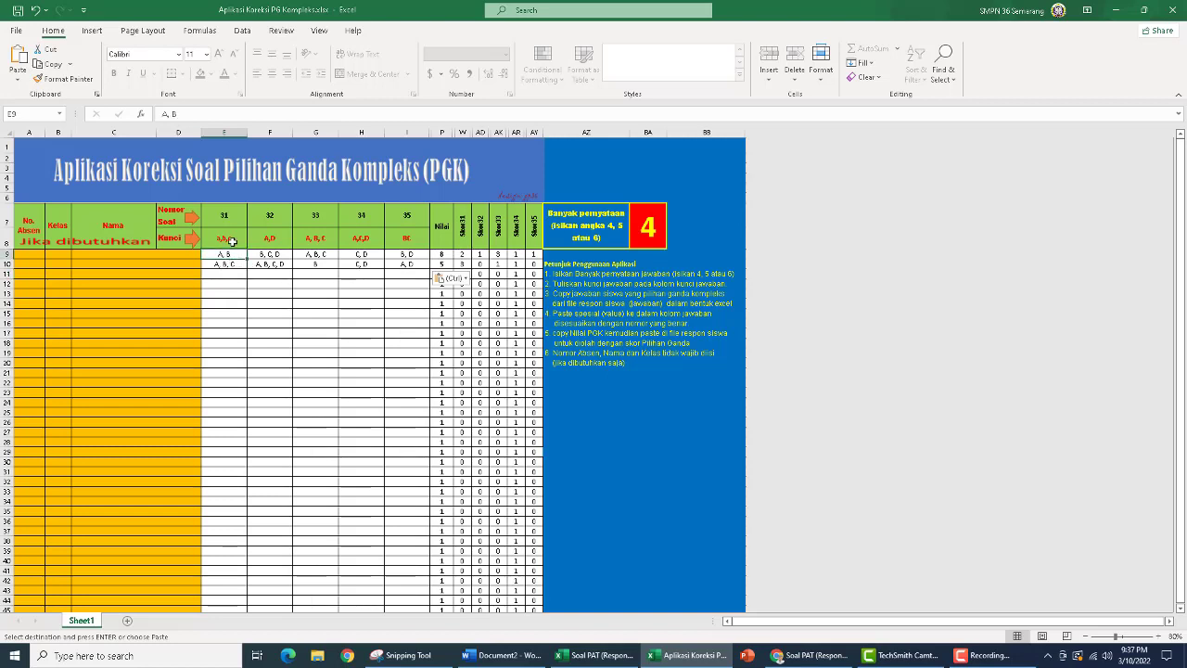
{"action": "left_click", "coordinate": [232, 239]}
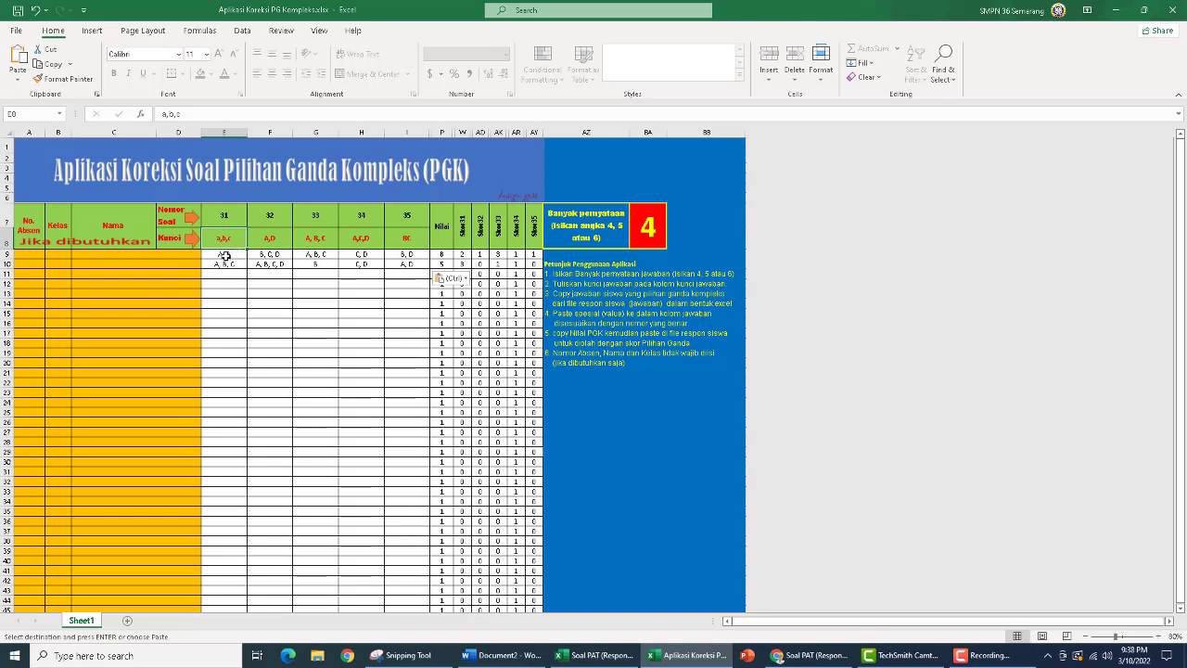
{"action": "left_click", "coordinate": [225, 255]}
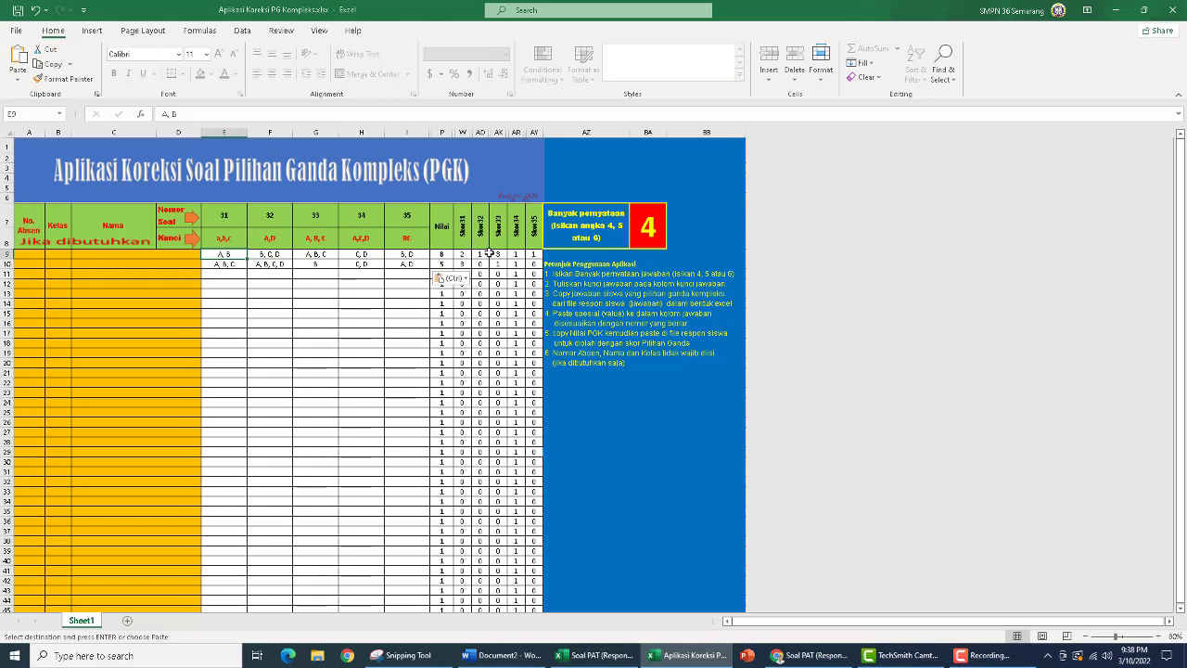
{"action": "left_click", "coordinate": [460, 255]}
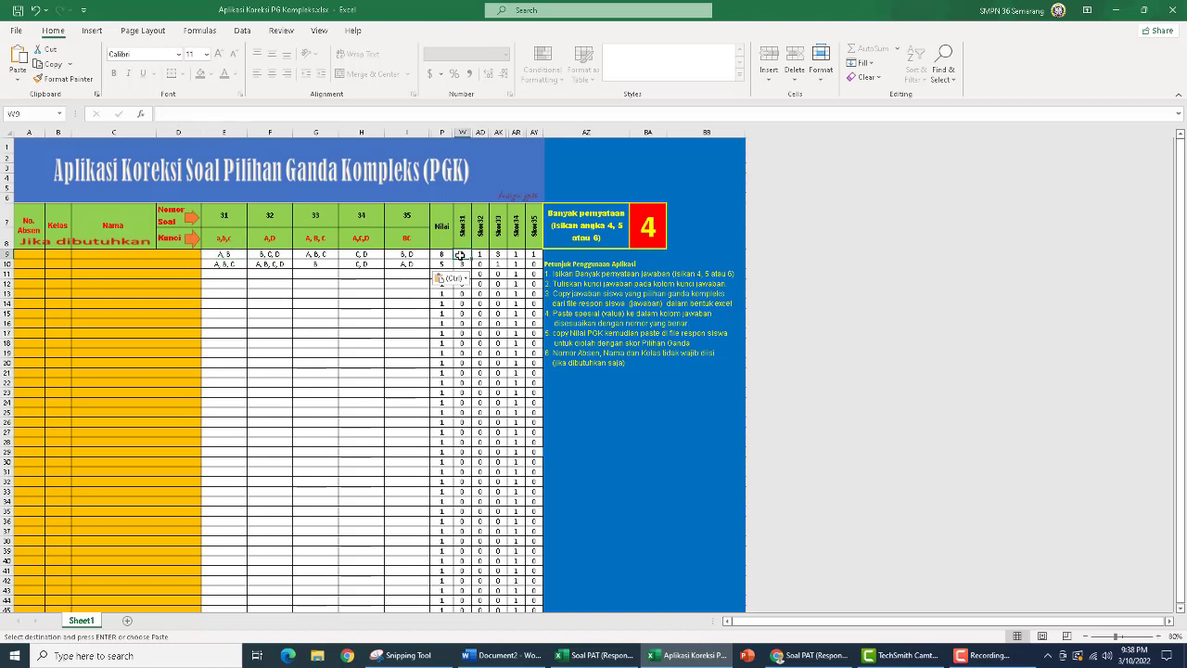
{"action": "left_click", "coordinate": [271, 254]}
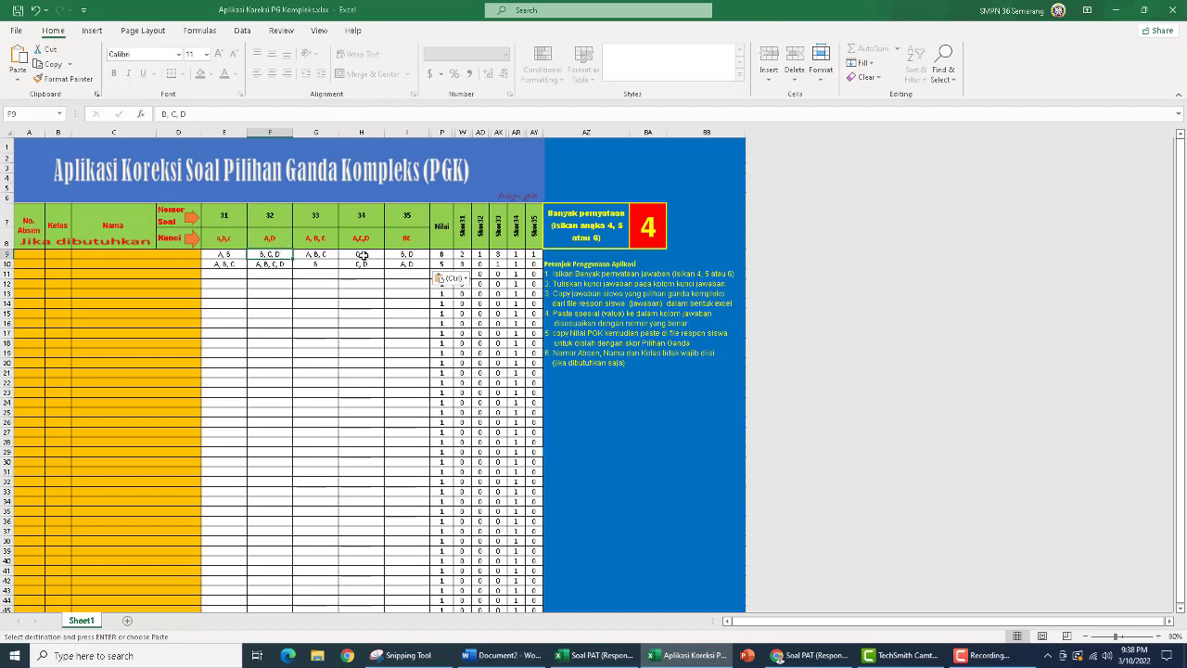
{"action": "left_click", "coordinate": [481, 256]}
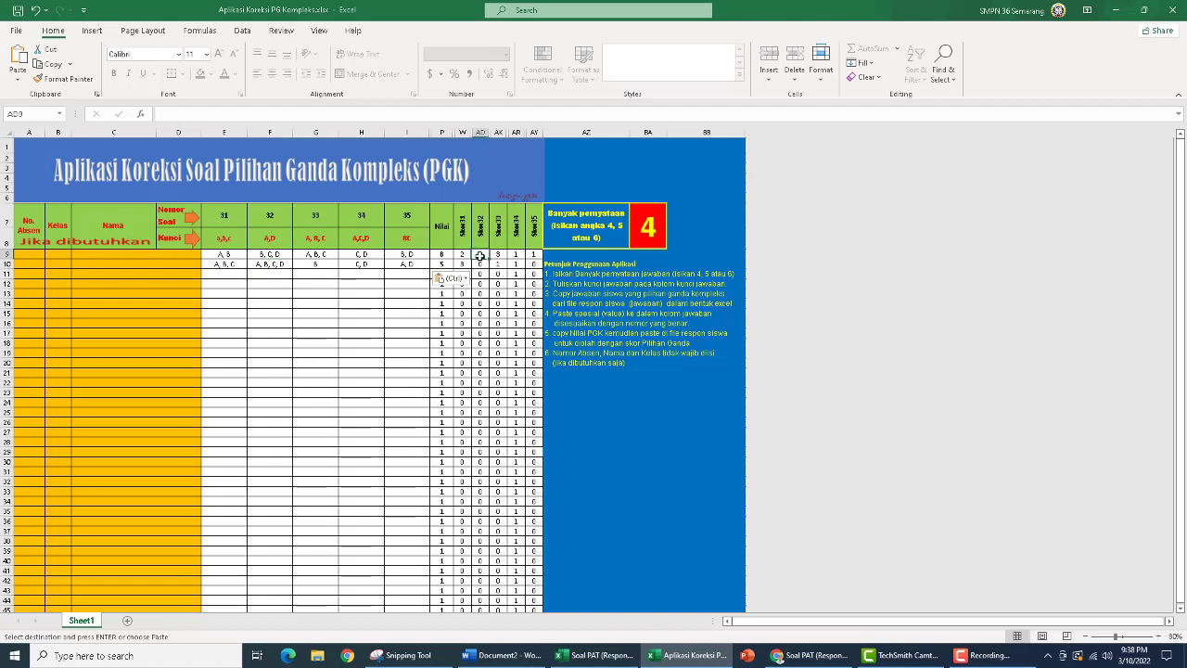
{"action": "left_click", "coordinate": [319, 254]}
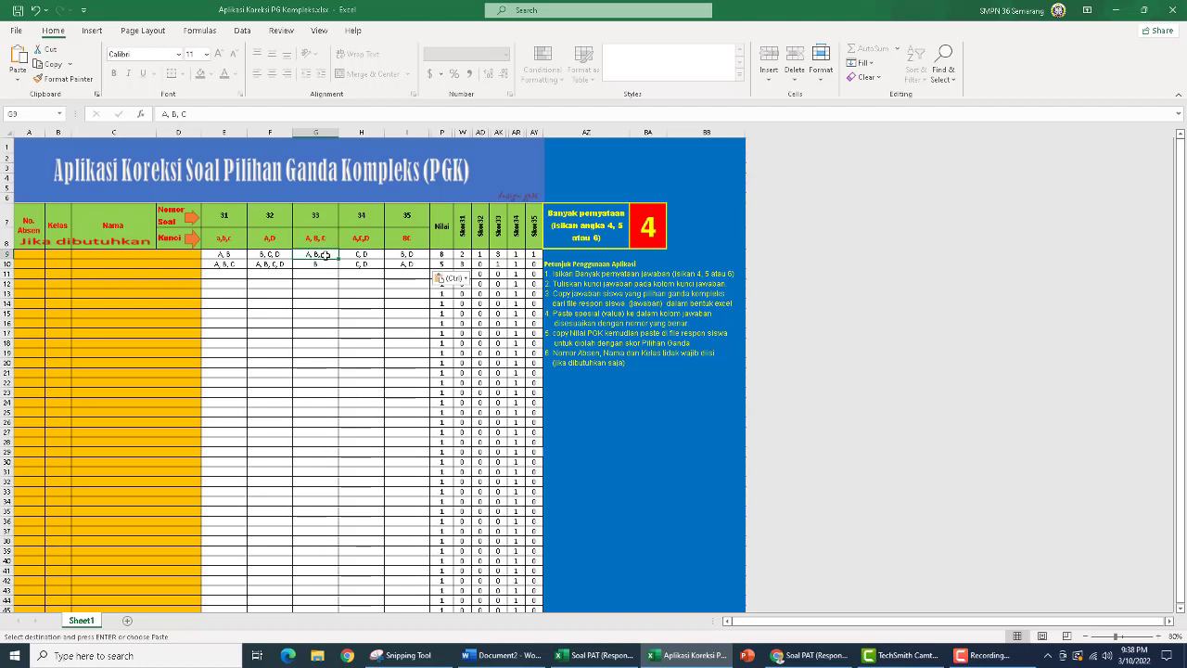
{"action": "left_click", "coordinate": [497, 255]}
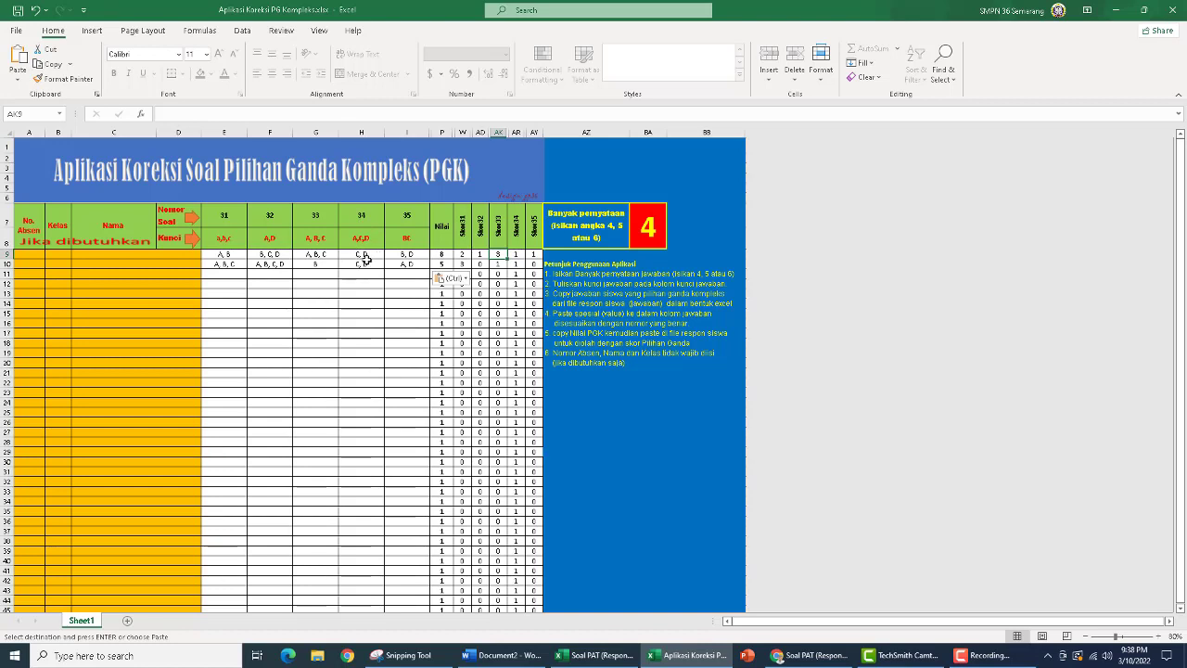
{"action": "left_click", "coordinate": [514, 254]}
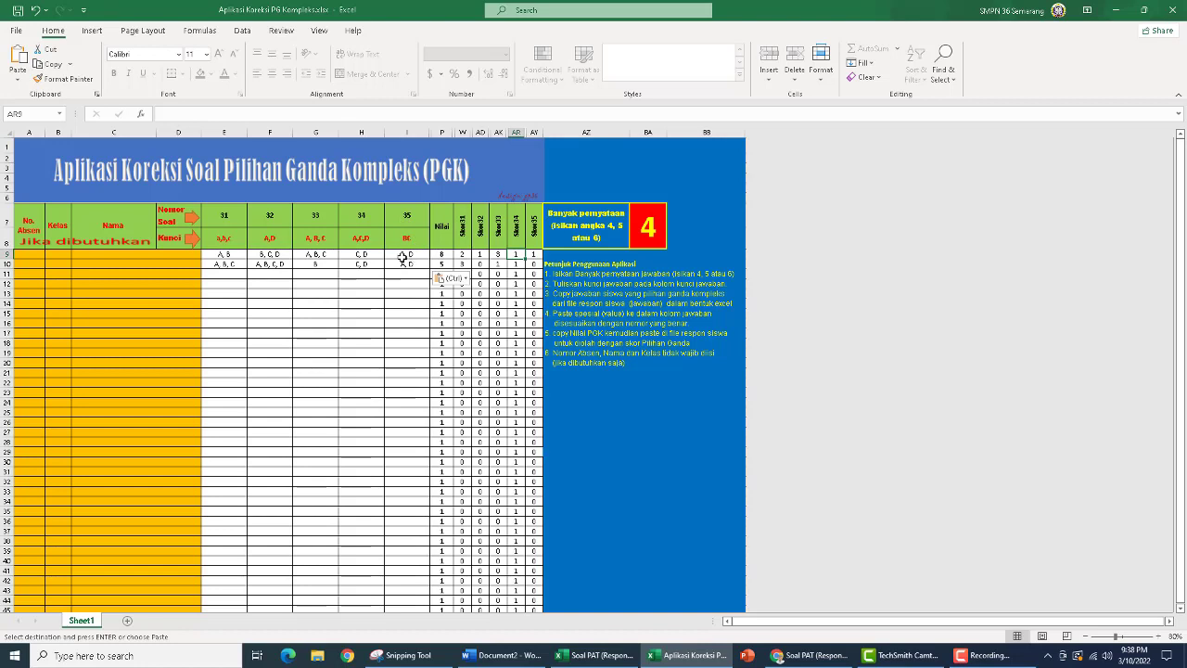
{"action": "left_click", "coordinate": [533, 254]}
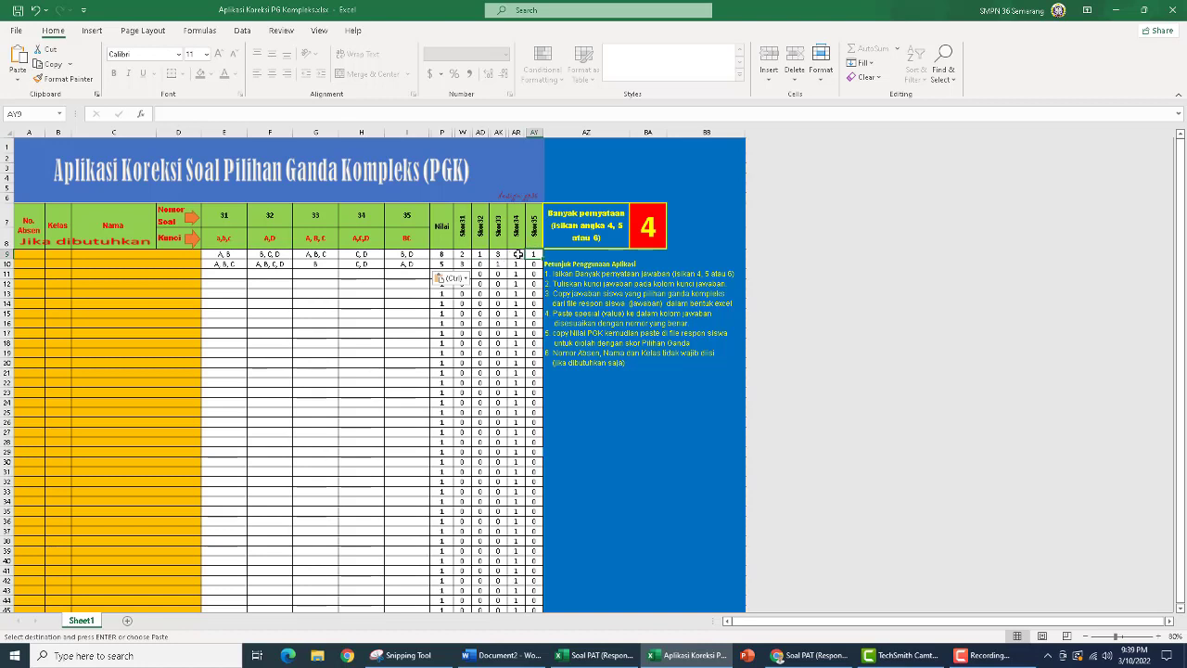
{"action": "left_click", "coordinate": [444, 255]}
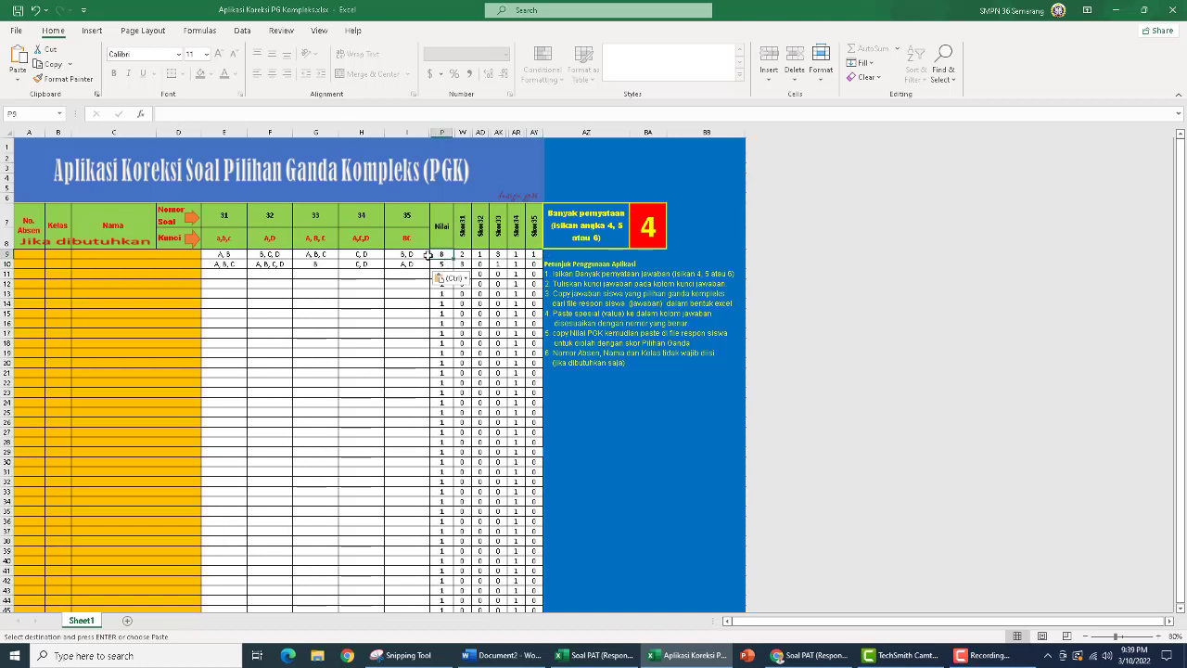
Check the second student's answers in row 10 against the keys and the scores for questions 31 to 35
{"action": "left_click", "coordinate": [227, 266]}
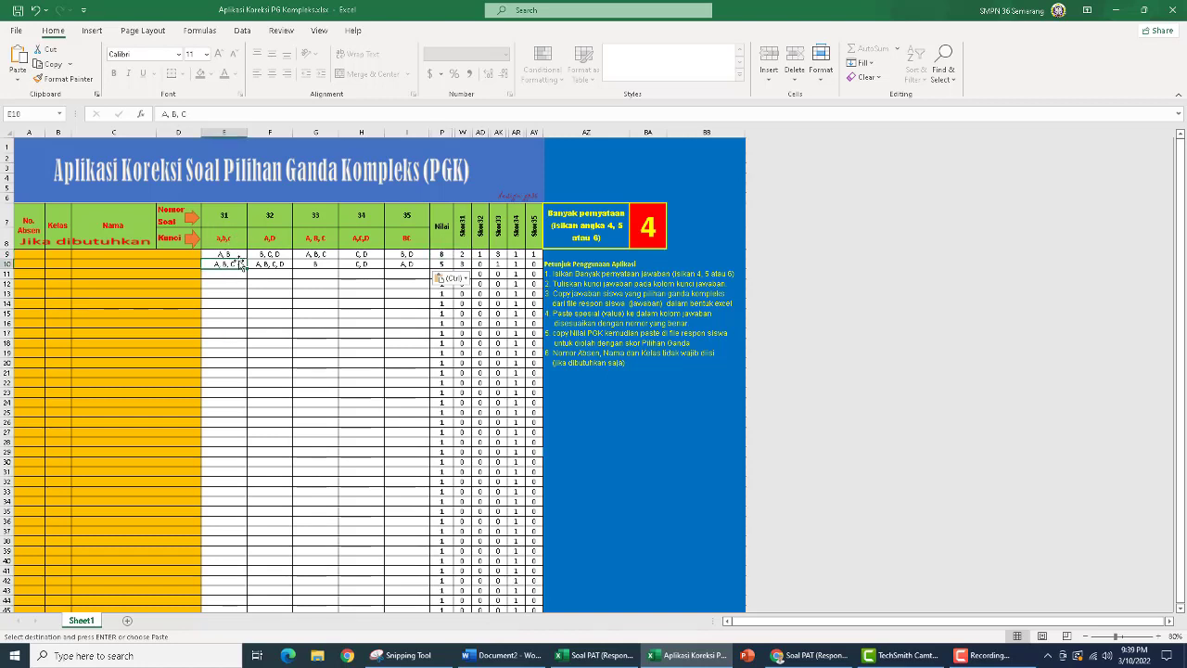
{"action": "left_click", "coordinate": [464, 264]}
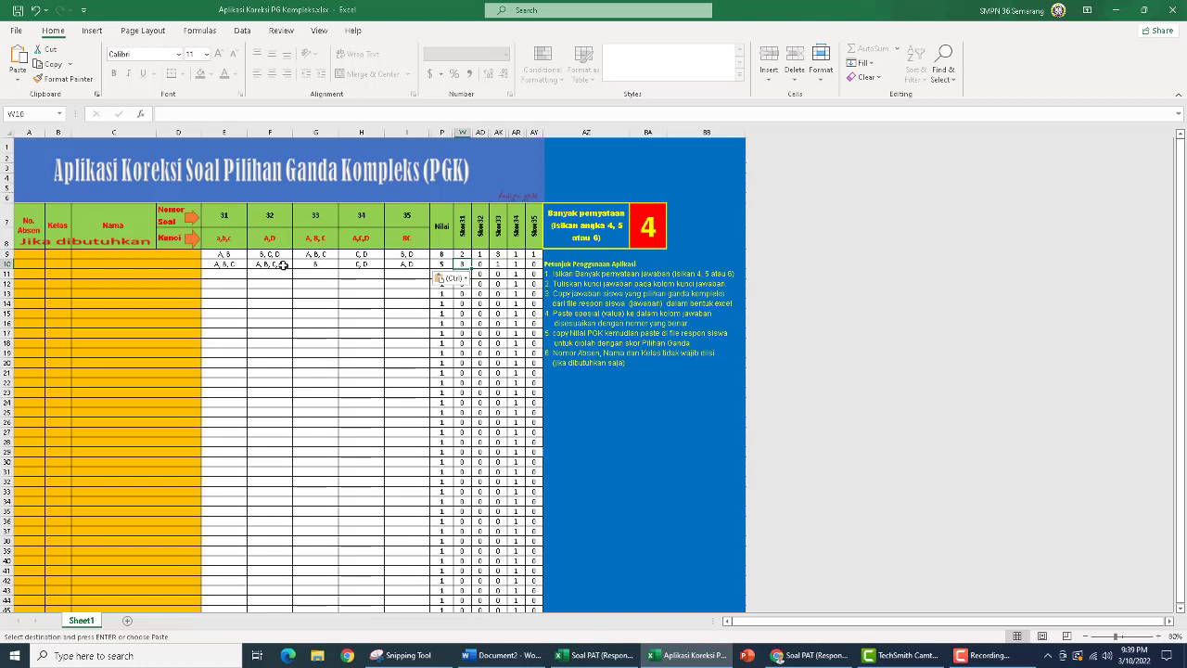
{"action": "left_click", "coordinate": [480, 264]}
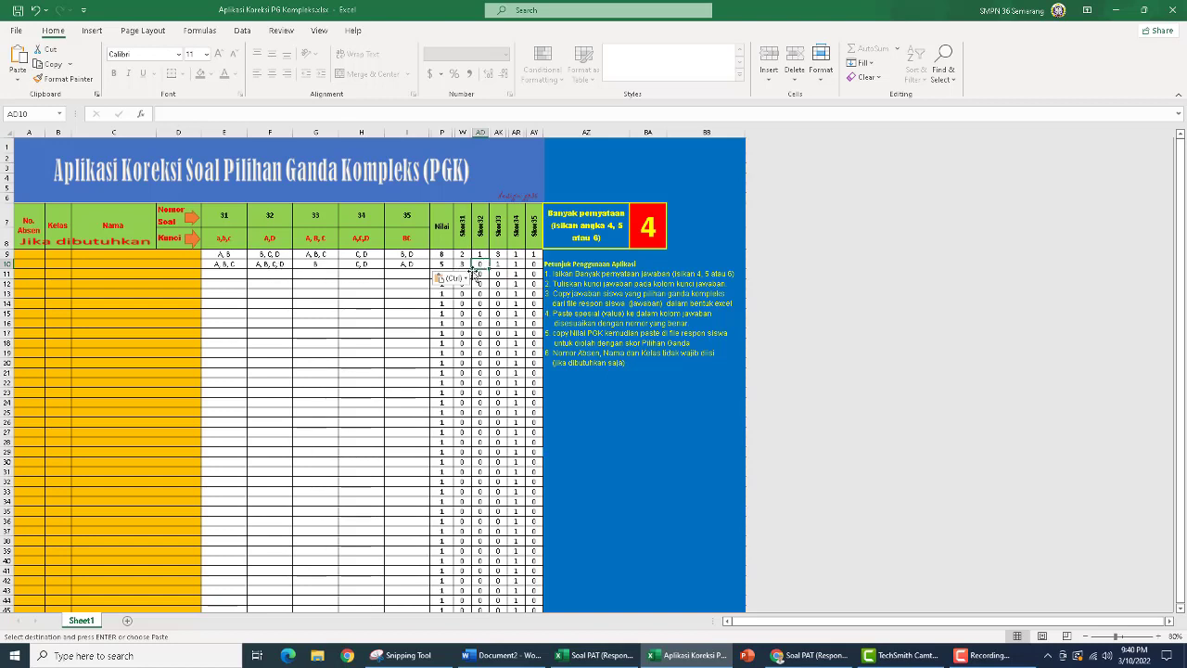
{"action": "left_click", "coordinate": [320, 264]}
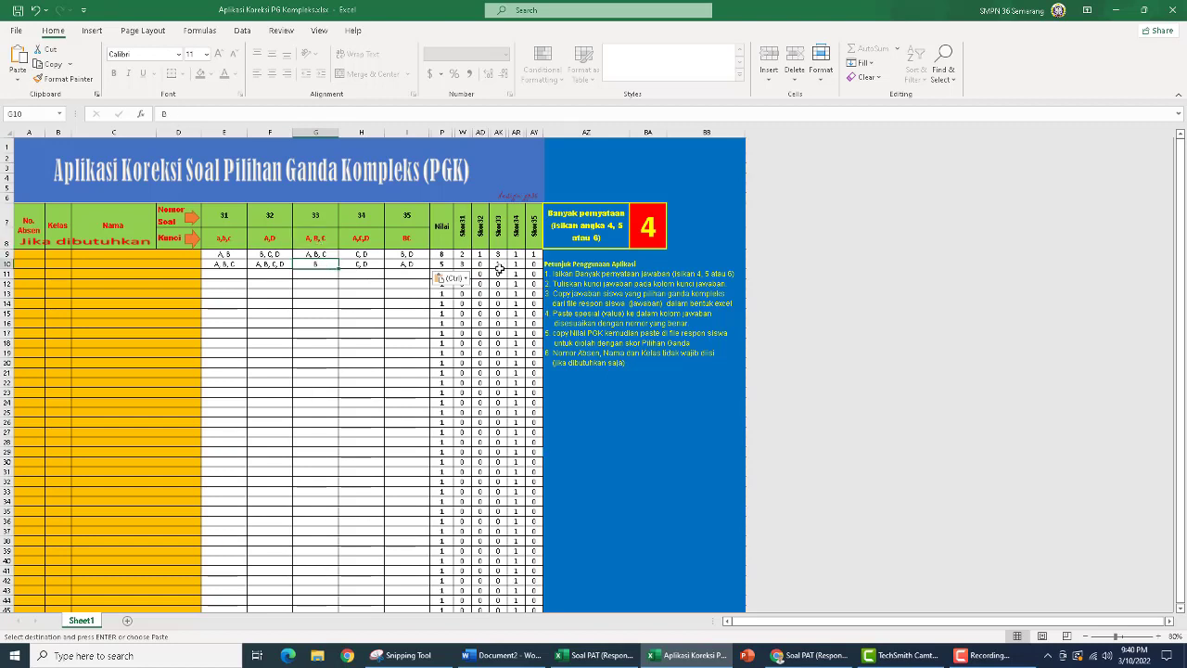
{"action": "left_click", "coordinate": [499, 268]}
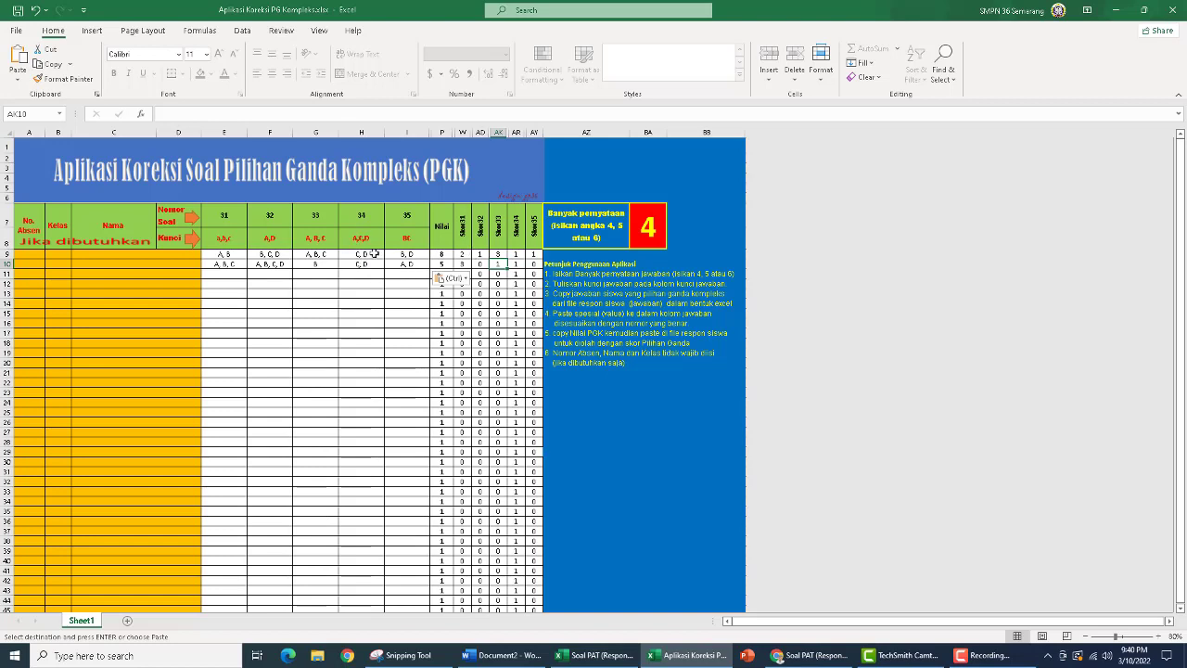
{"action": "left_click", "coordinate": [516, 264]}
{"action": "left_click", "coordinate": [533, 265]}
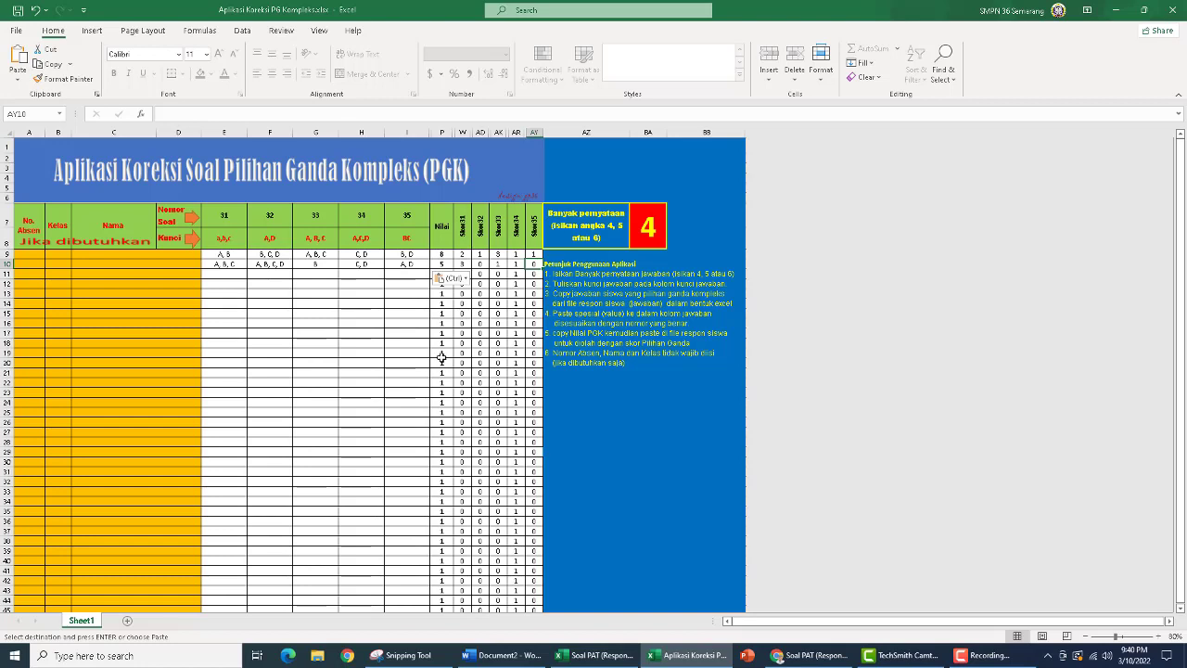
Copy both students' Nilai scores in P9:P10
{"action": "left_click", "coordinate": [442, 254]}
{"action": "left_click_drag", "start_coordinate": [441, 258], "coordinate": [442, 265]}
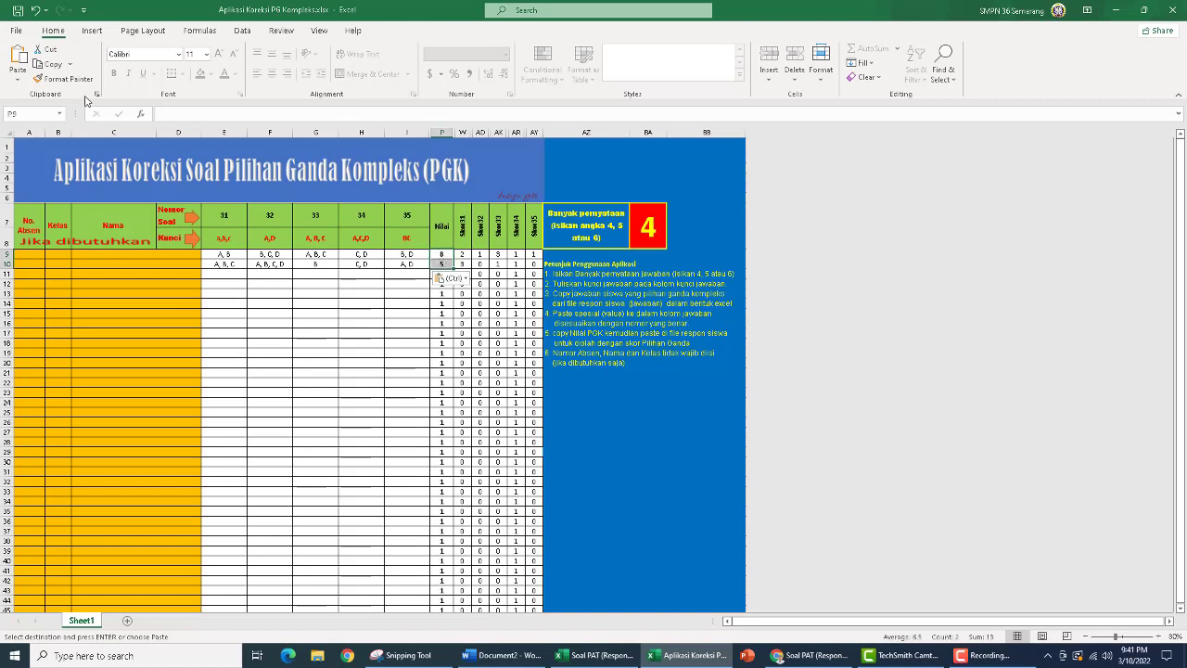
{"action": "left_click", "coordinate": [44, 65]}
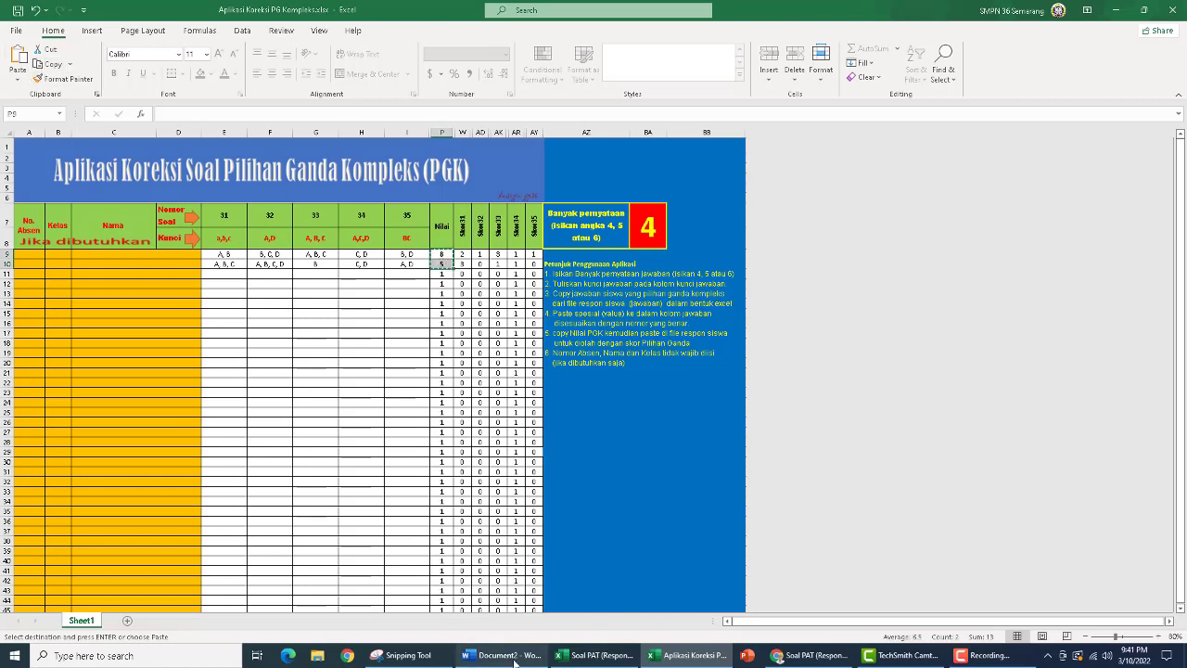
Switch to the Soal PAT (Responses) workbook and enter the heading Skor PGK in L1
{"action": "left_click", "coordinate": [593, 656]}
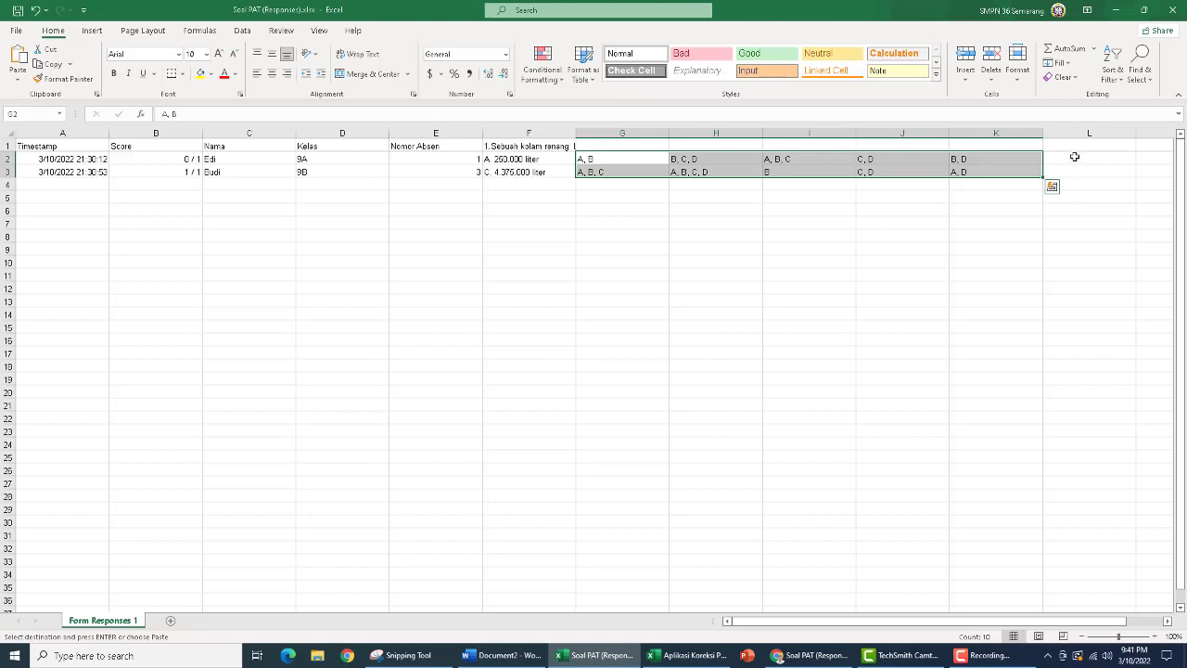
{"action": "left_click", "coordinate": [1073, 148]}
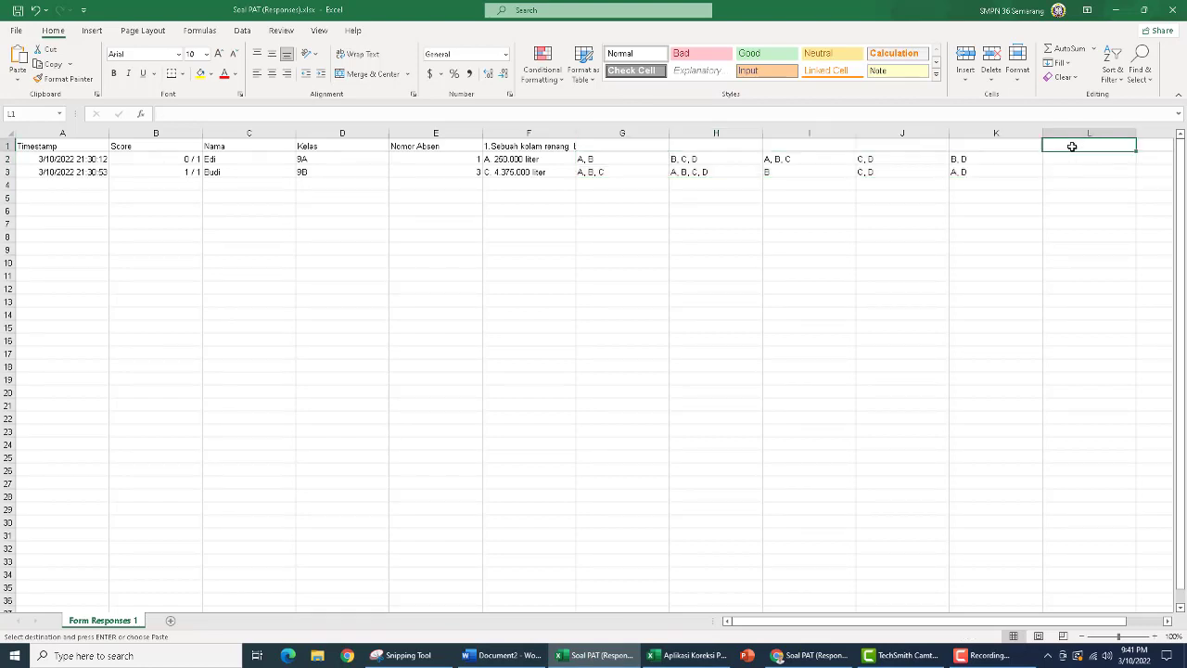
{"action": "type", "text": "Skor PGK"}
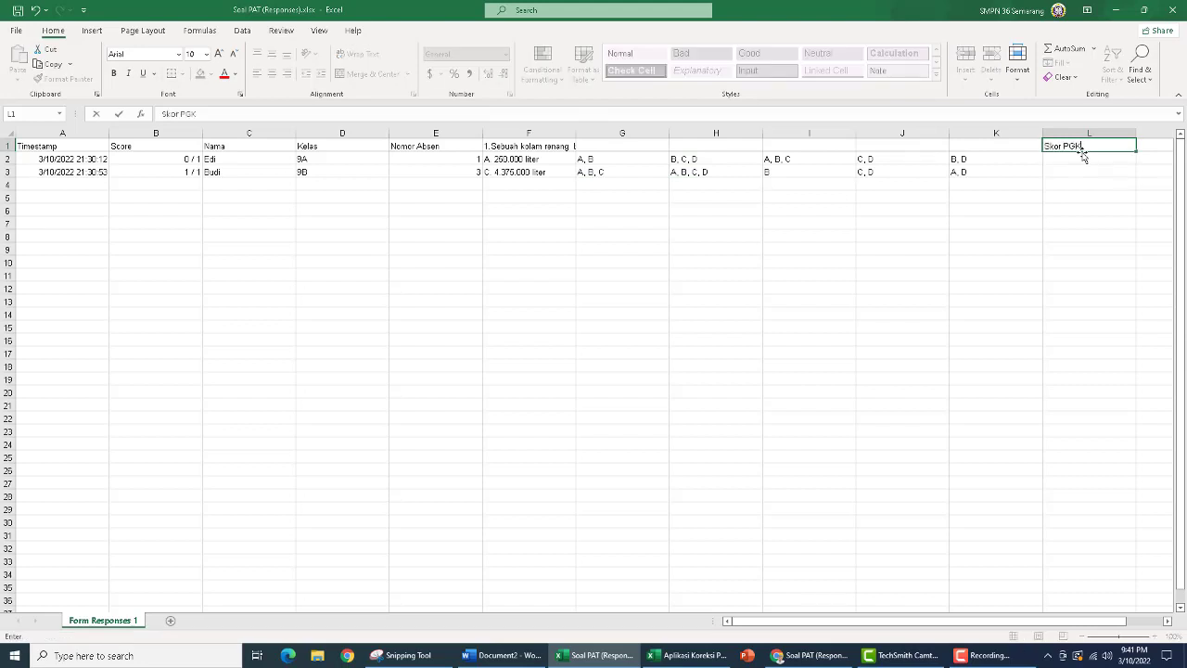
{"action": "key", "text": "Return"}
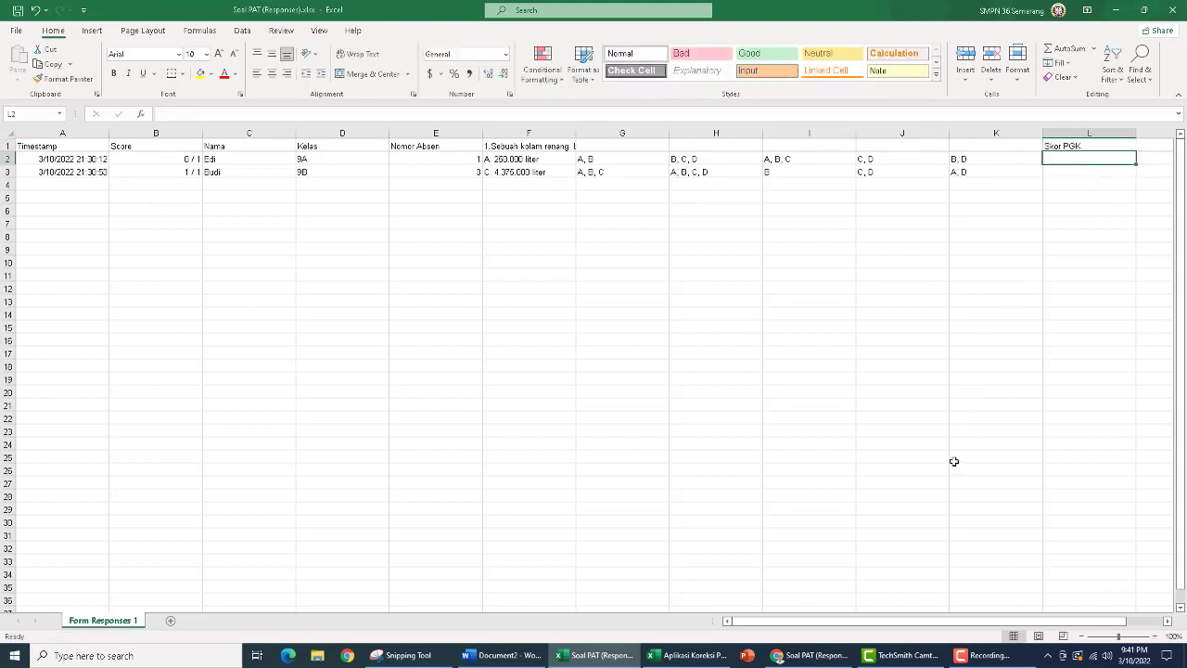
Copy the selected Nilai scores again from the Aplikasi Koreksi PG Kompleks workbook and paste them as values only under Skor PGK in Soal PAT (Responses)
{"action": "left_click", "coordinate": [707, 655]}
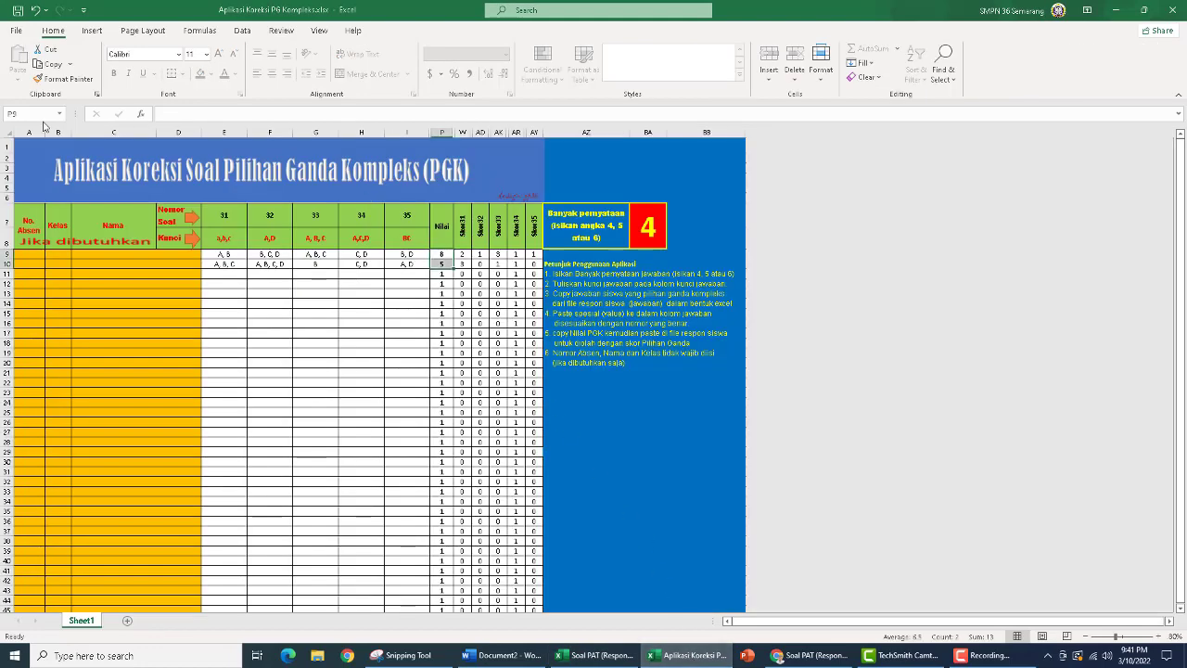
{"action": "key", "text": "ctrl+c"}
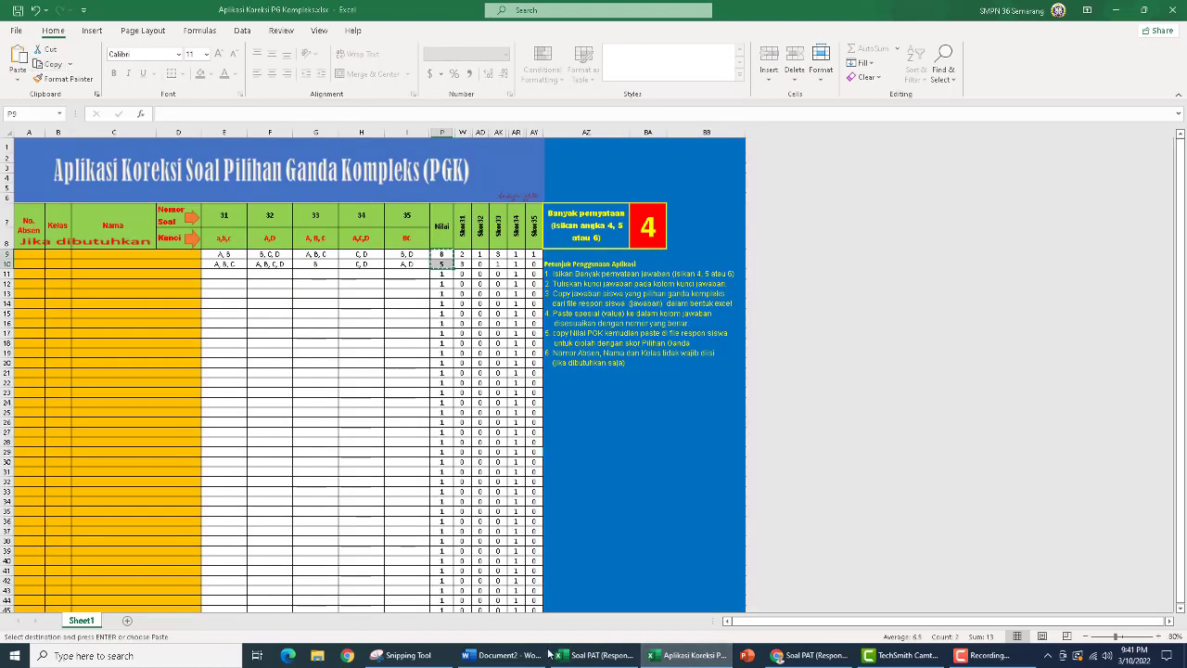
{"action": "left_click", "coordinate": [620, 644]}
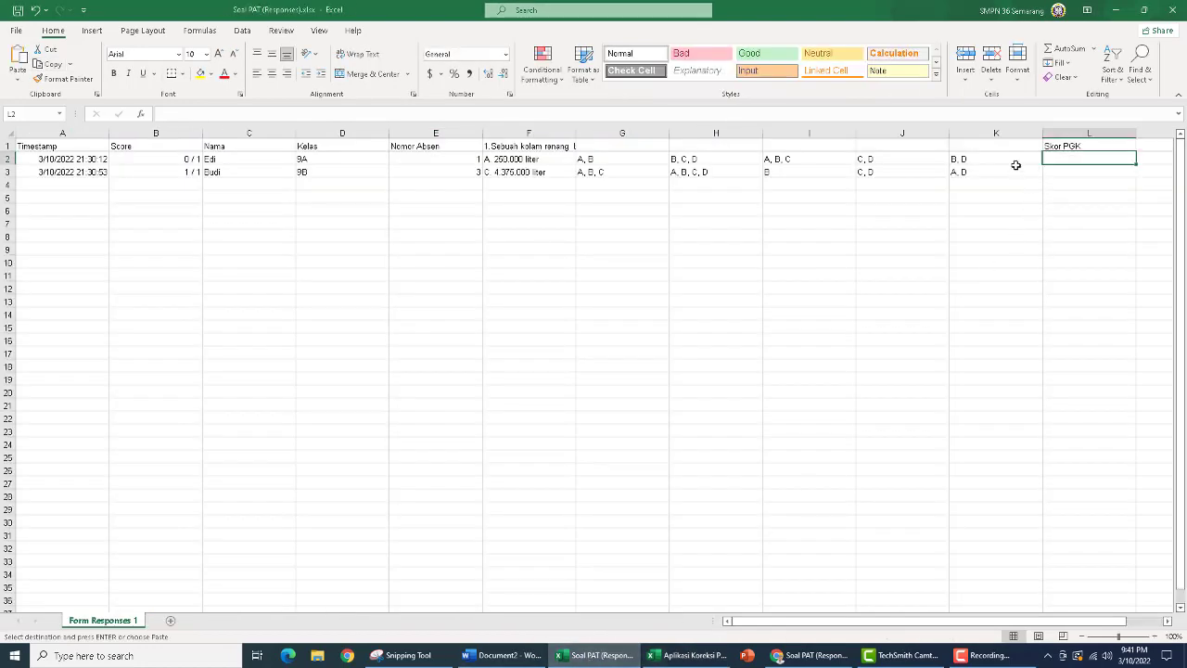
{"action": "left_click", "coordinate": [14, 83]}
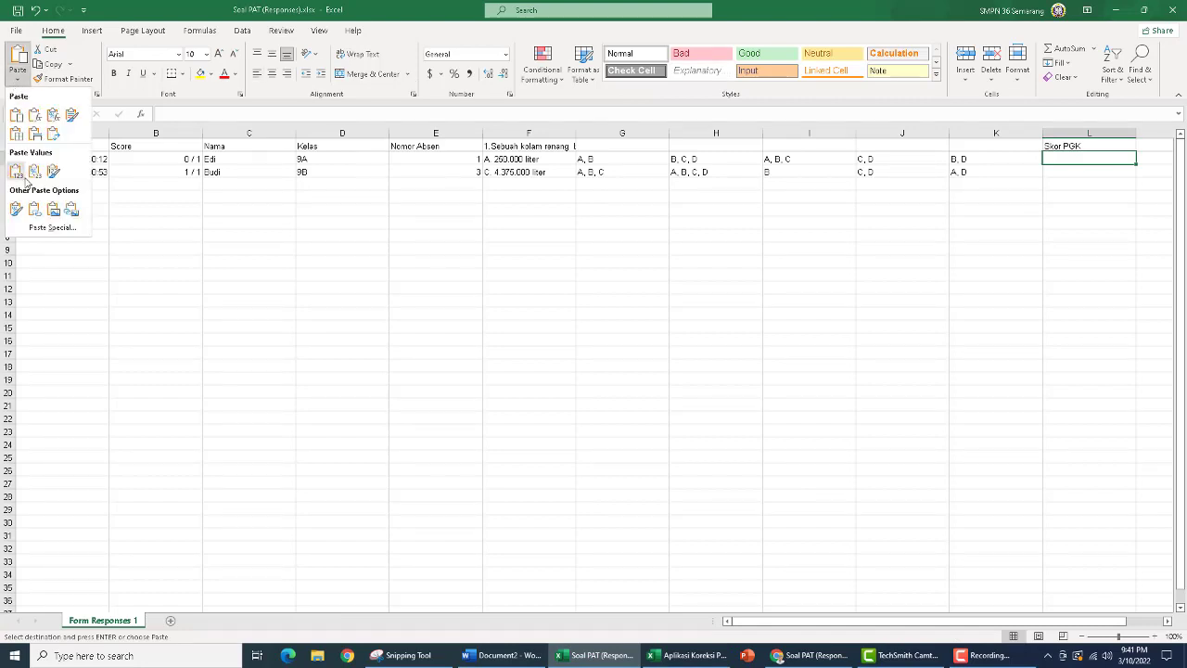
{"action": "left_click", "coordinate": [43, 229]}
{"action": "left_click", "coordinate": [202, 329]}
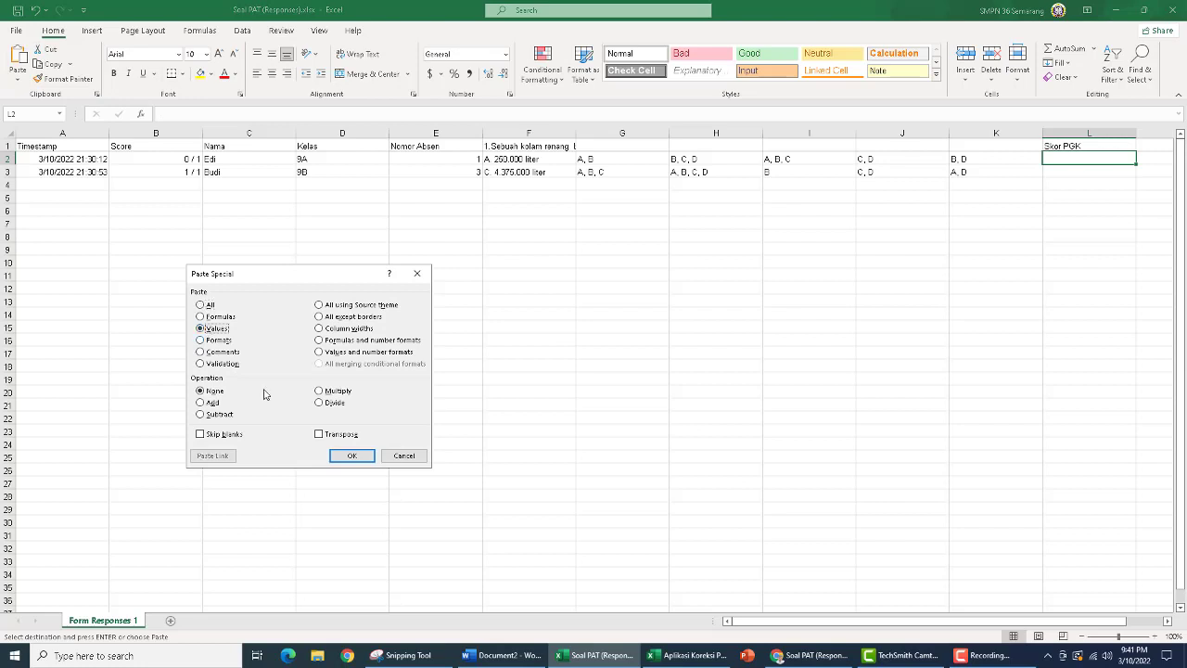
{"action": "left_click", "coordinate": [351, 456]}
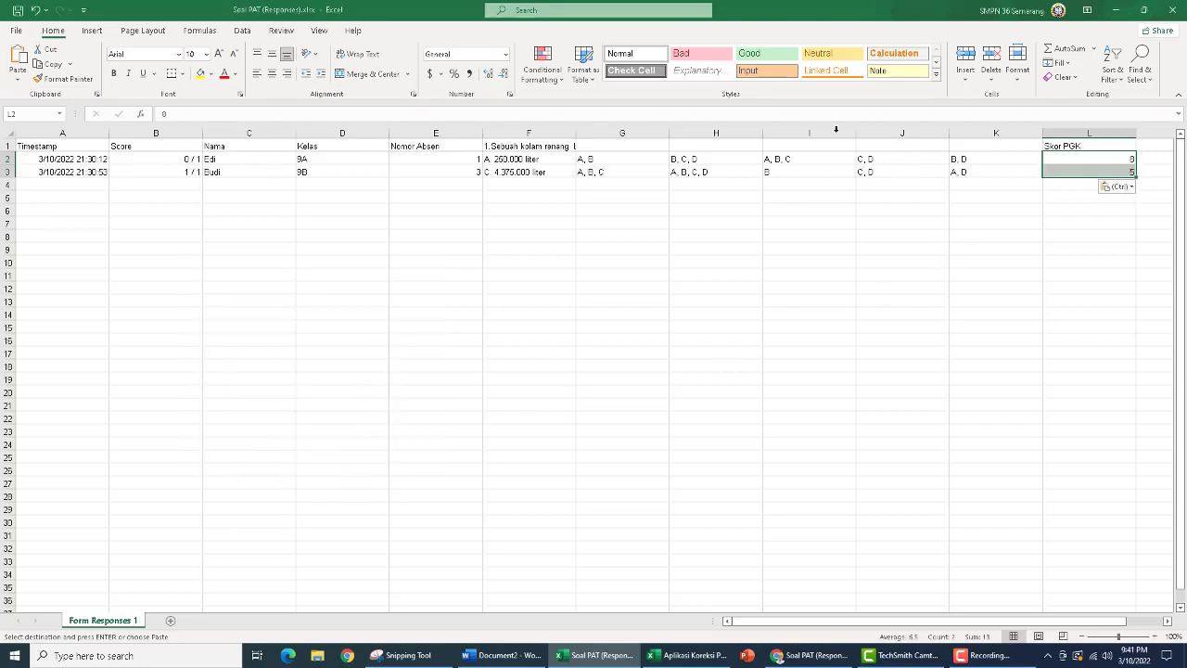
Centre the pasted scores in L2:L3 and narrow column L and the answer columns G to K
{"action": "left_click", "coordinate": [272, 73]}
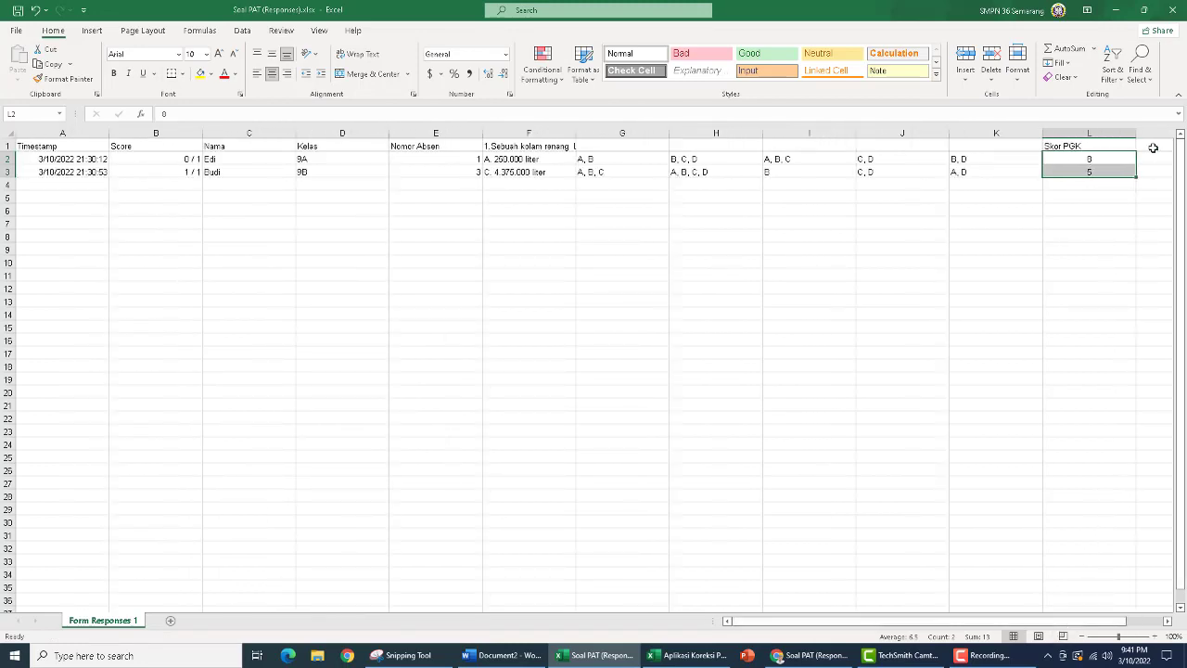
{"action": "left_click_drag", "start_coordinate": [1137, 132], "coordinate": [1094, 133]}
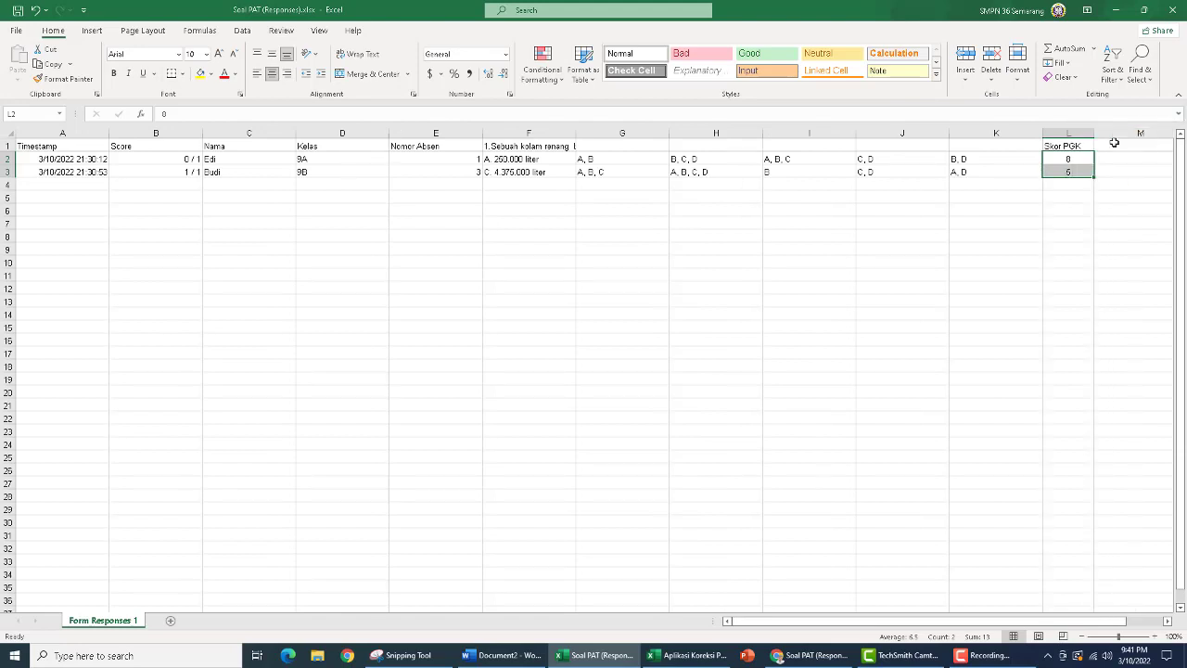
{"action": "left_click", "coordinate": [1114, 145]}
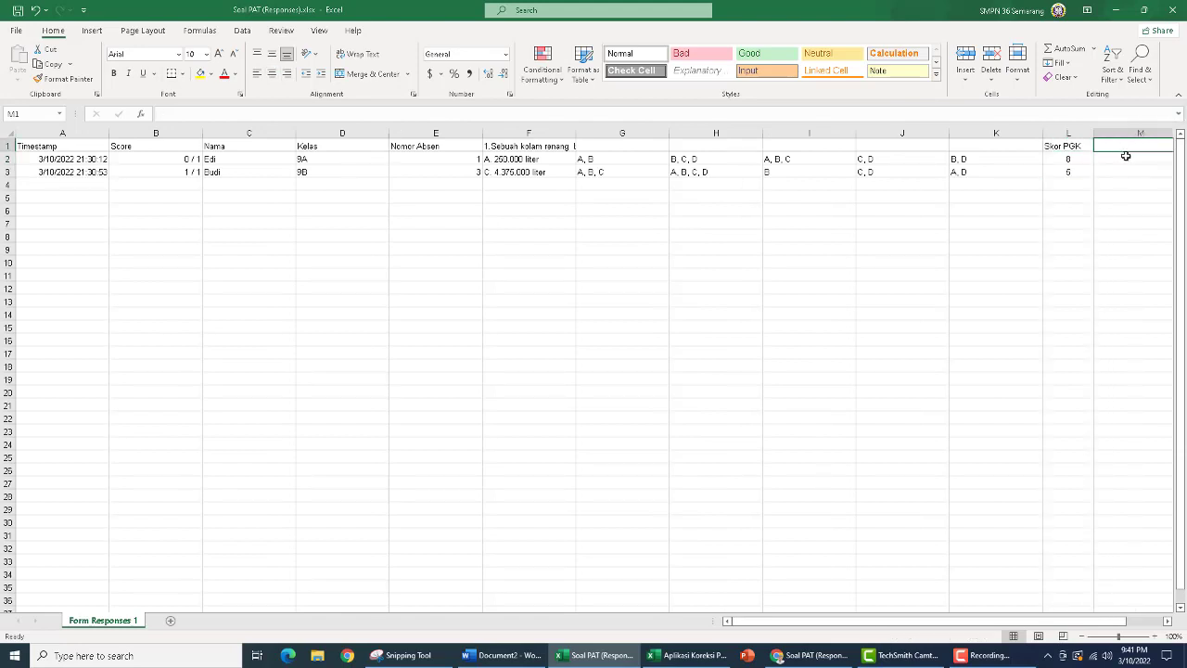
{"action": "left_click_drag", "start_coordinate": [644, 133], "coordinate": [903, 135]}
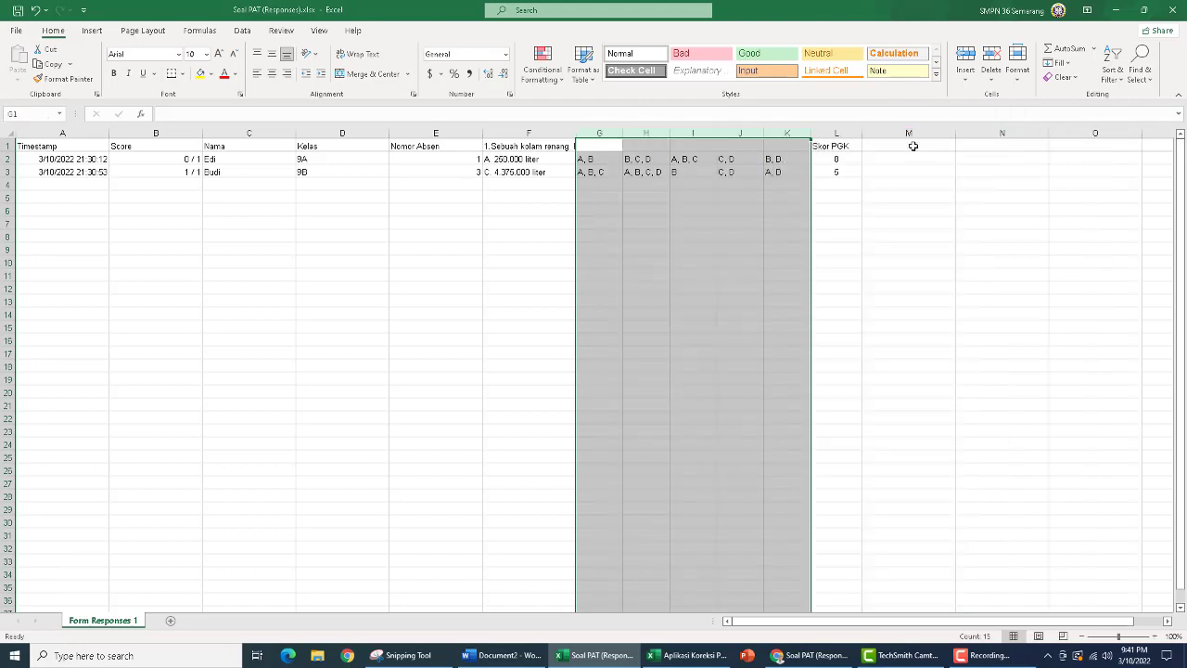
Enter the heading Nilai in M1, beside Skor PGK
{"action": "left_click", "coordinate": [917, 148]}
{"action": "type", "text": "Nilai"}
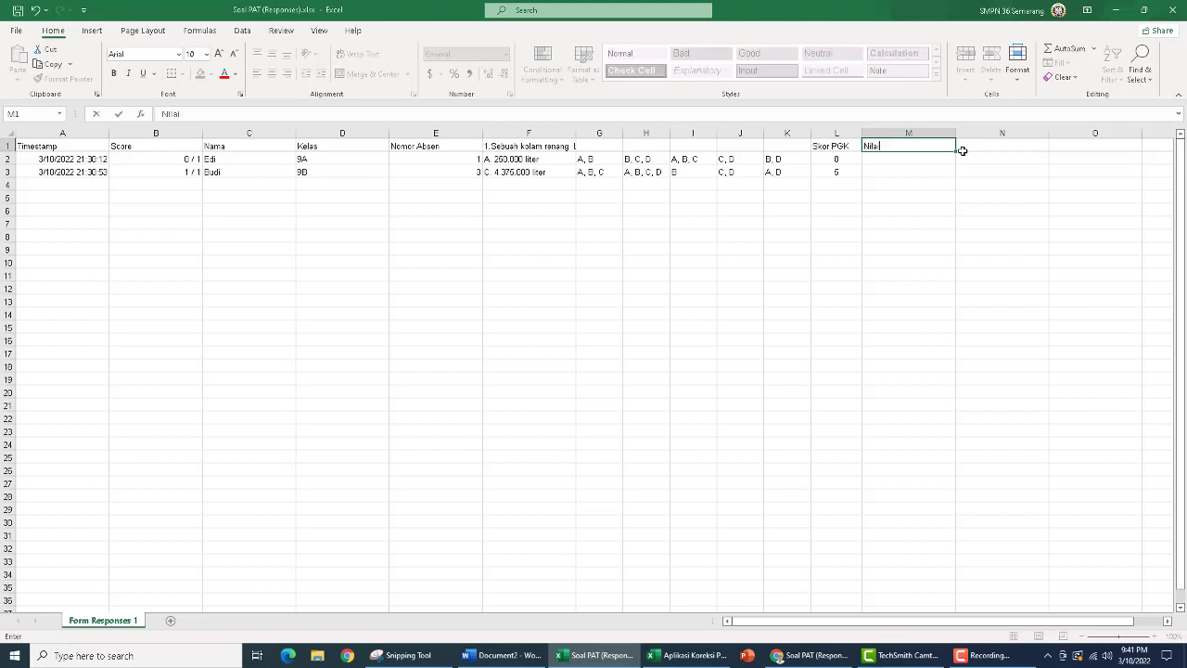
{"action": "key", "text": "Return"}
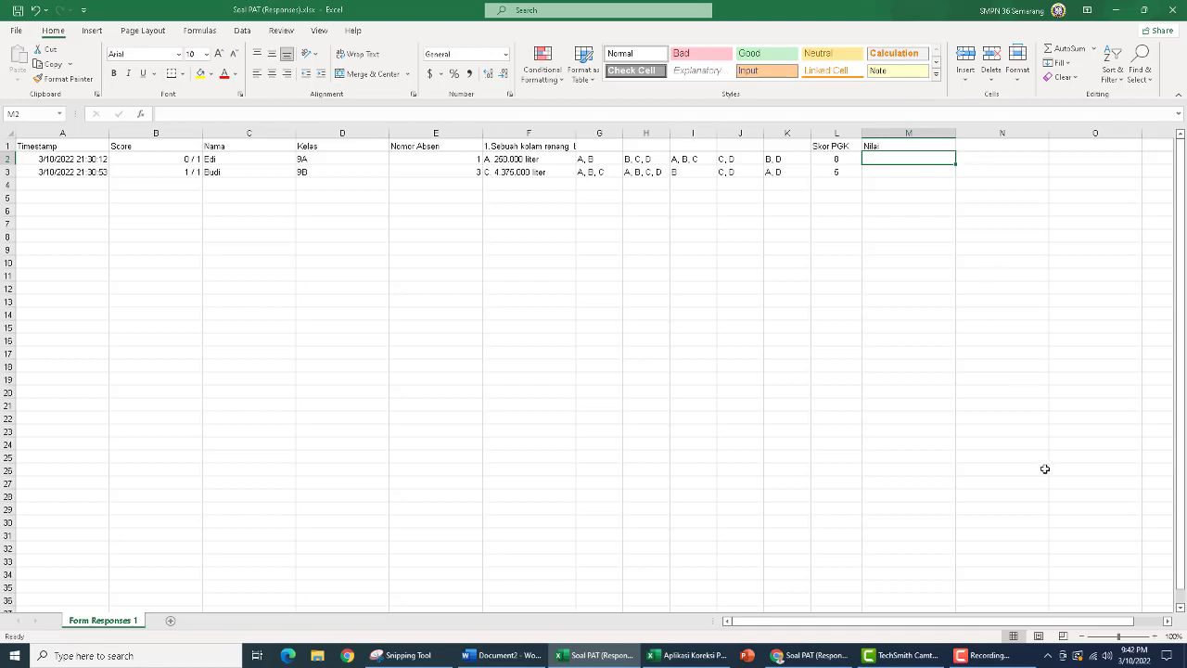
{"action": "left_click", "coordinate": [712, 657]}
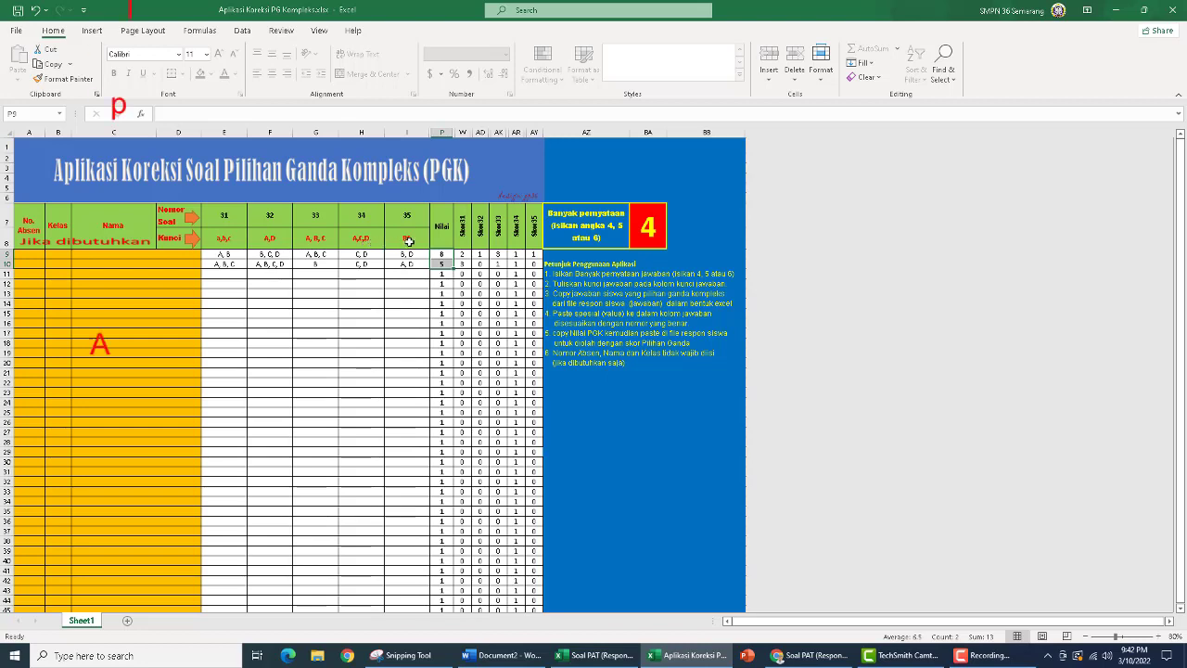
{"action": "left_click", "coordinate": [596, 656]}
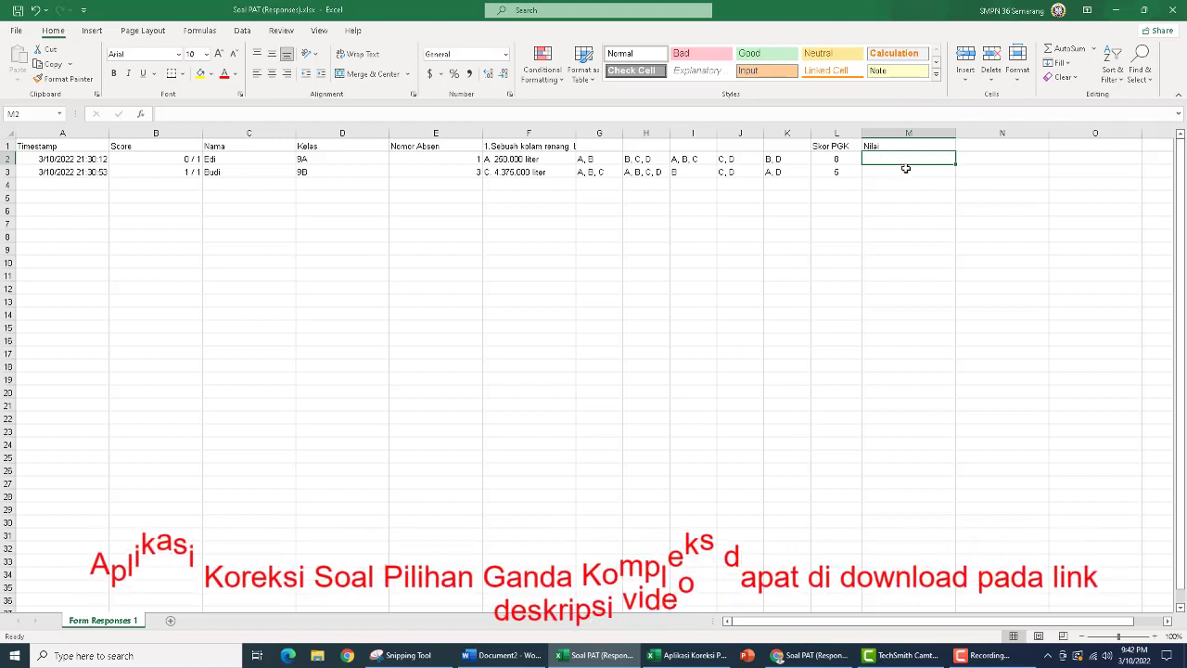
Enter the formula =(B2+L2)/(1+13) in M2 to combine the first student's Score and Skor PGK
{"action": "type", "text": "="}
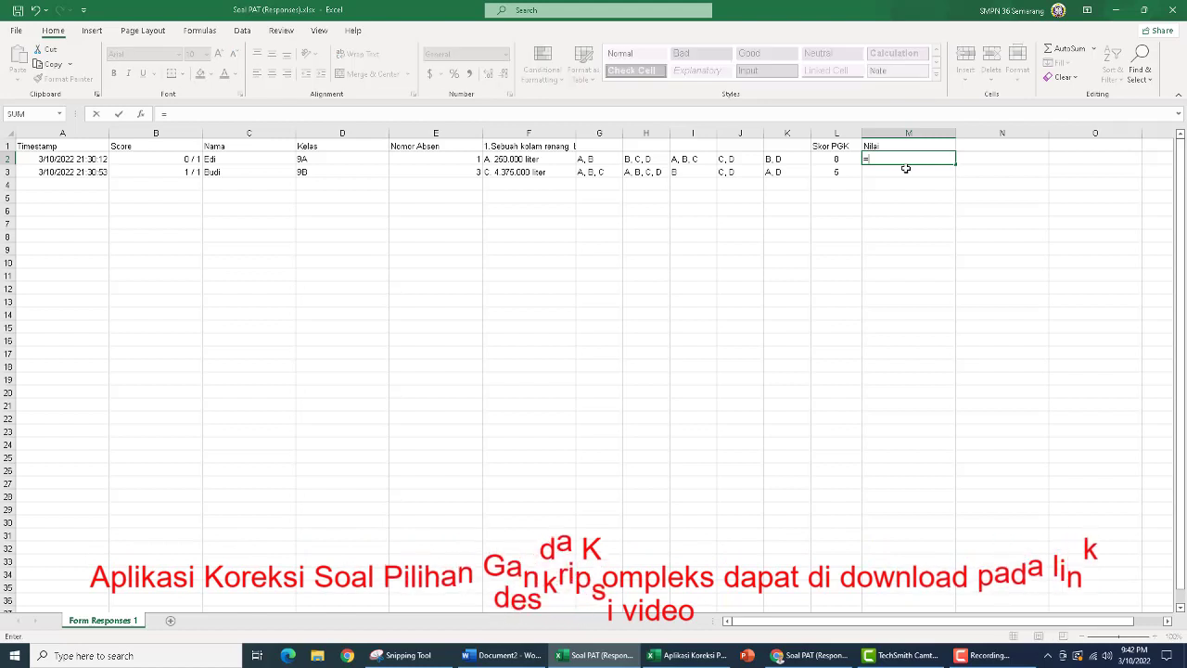
{"action": "left_click", "coordinate": [172, 163]}
{"action": "type", "text": "+"}
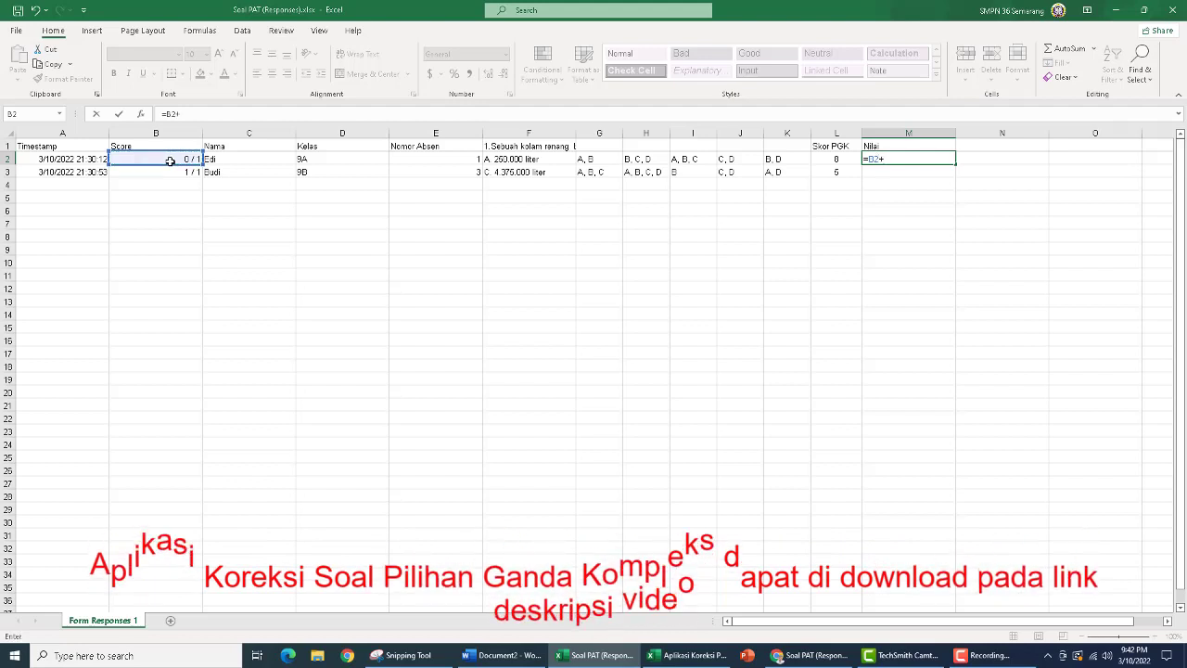
{"action": "left_click", "coordinate": [826, 160]}
{"action": "type", "text": ")"}
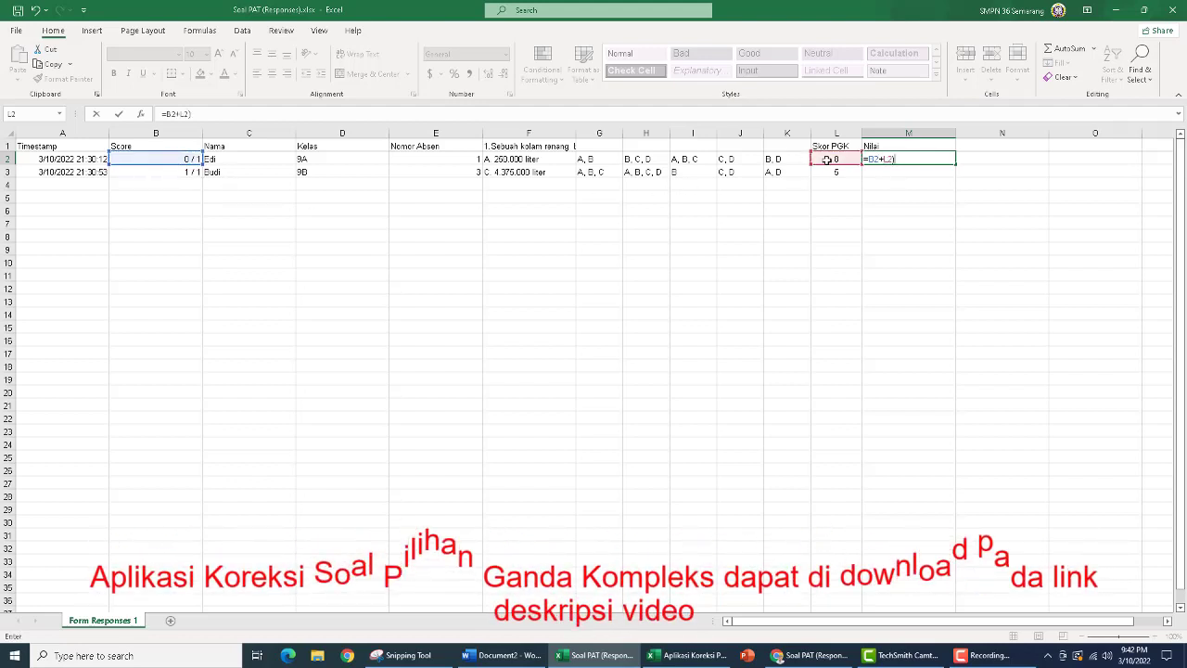
{"action": "left_click", "coordinate": [166, 114]}
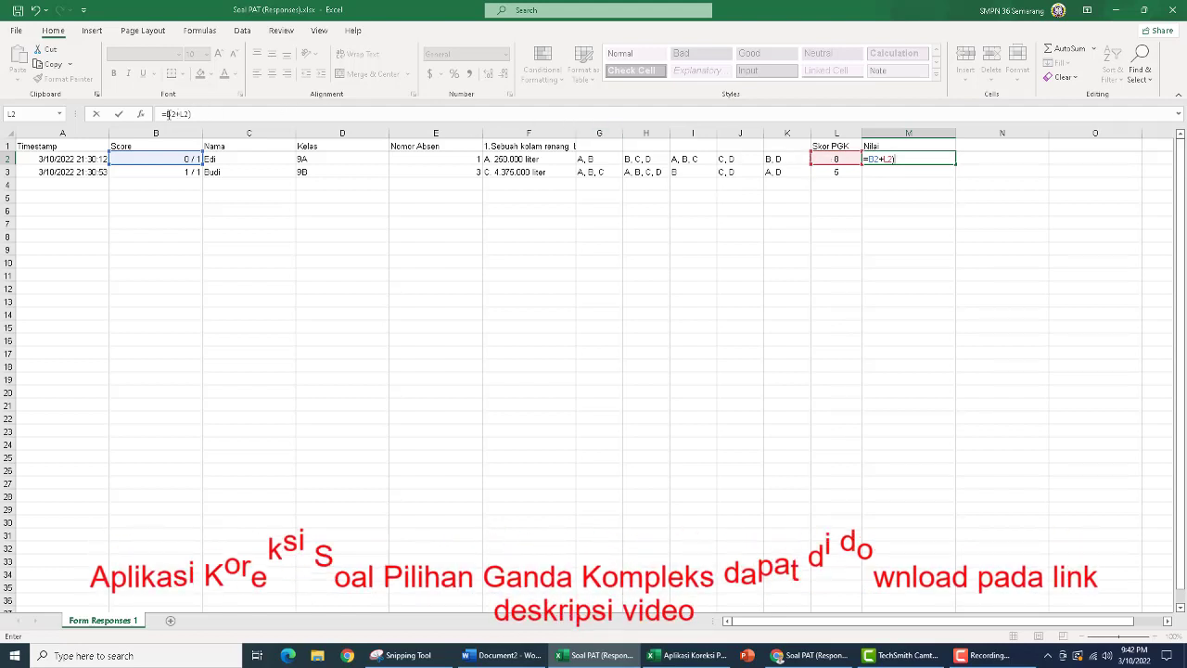
{"action": "type", "text": "("}
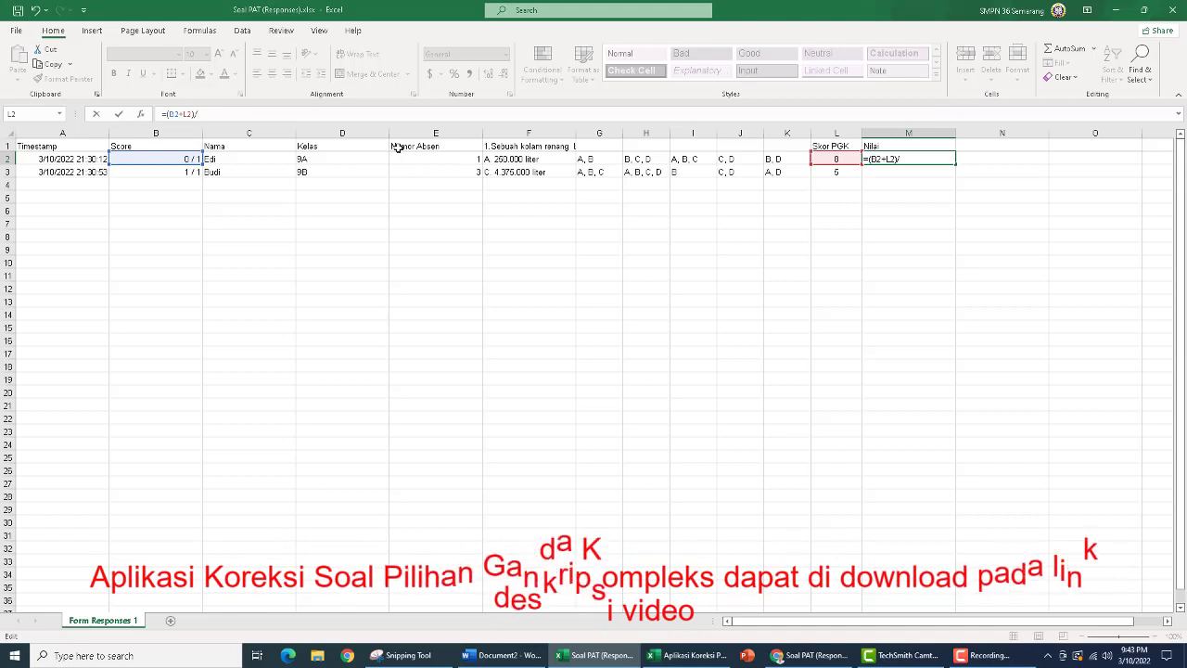
{"action": "type", "text": "1+13"}
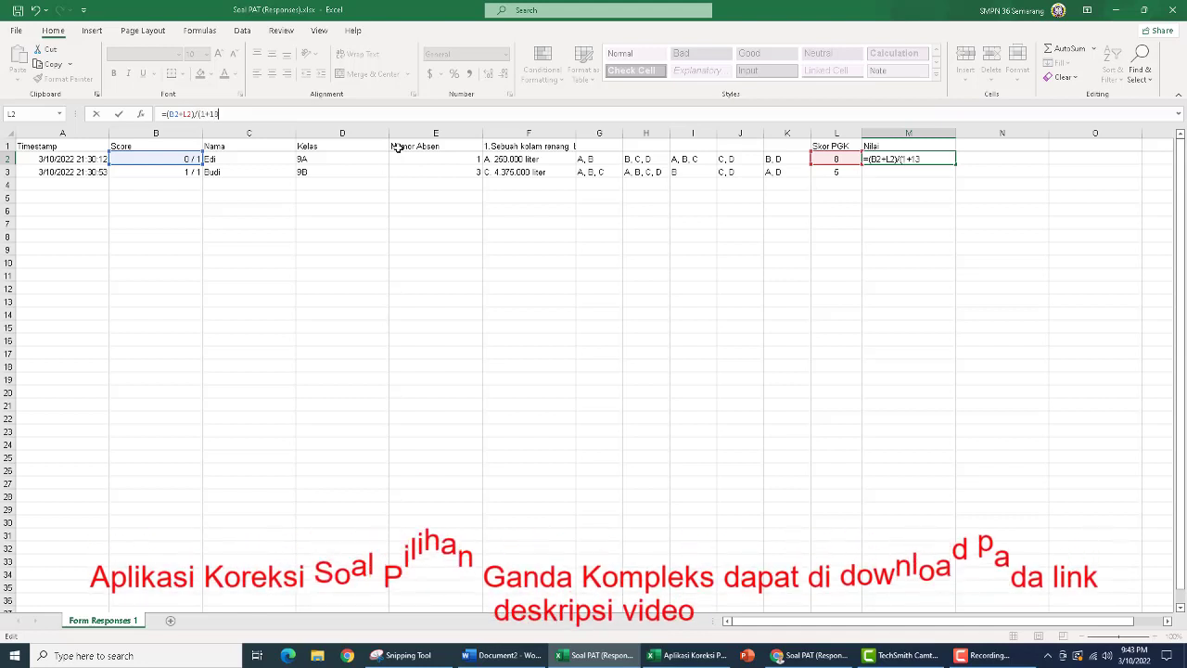
{"action": "type", "text": ")"}
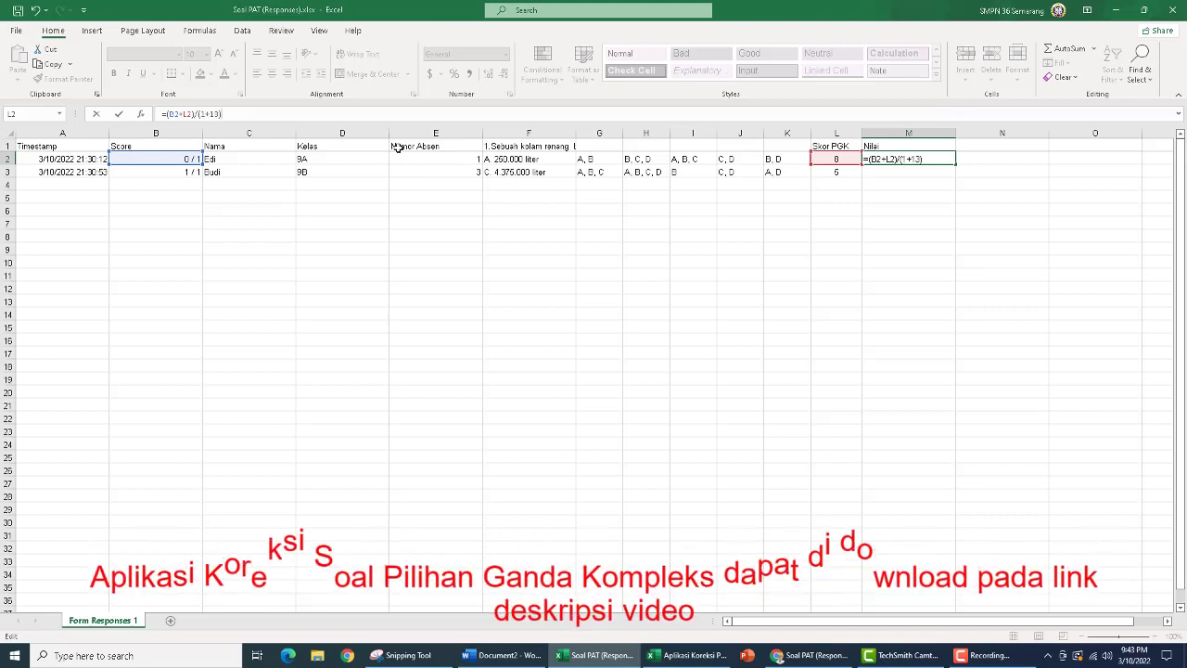
{"action": "key", "text": "ctrl+Return"}
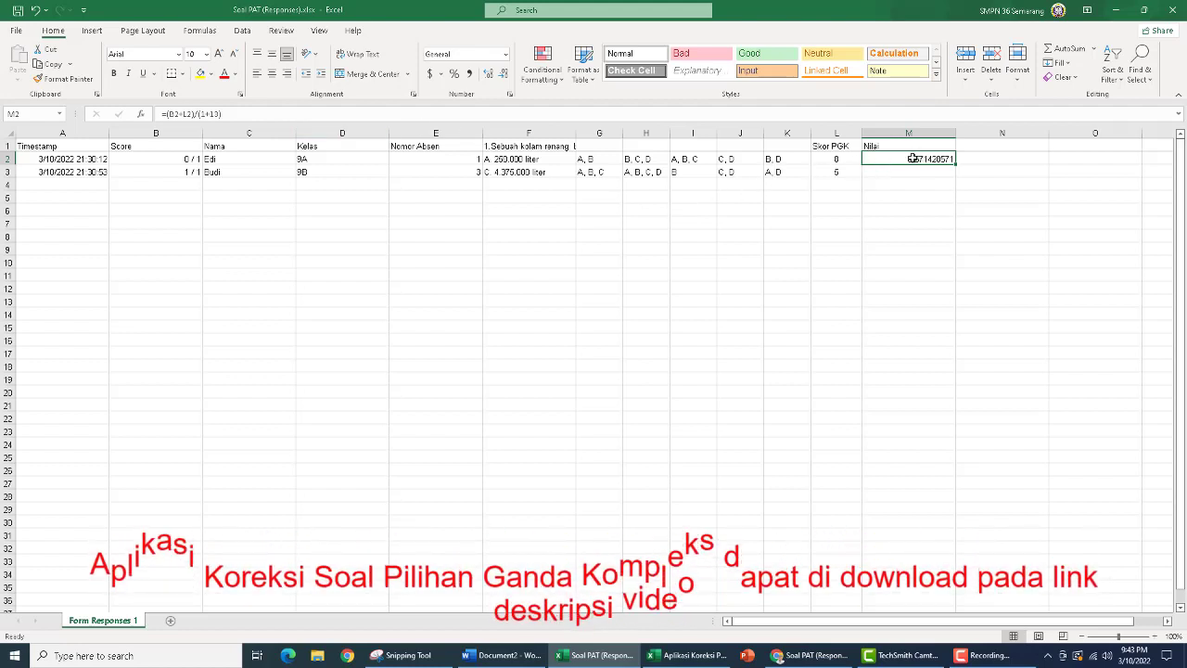
Extend the formula in M2 to =(B2+L2)/(1+13)*100
{"action": "left_click", "coordinate": [248, 114]}
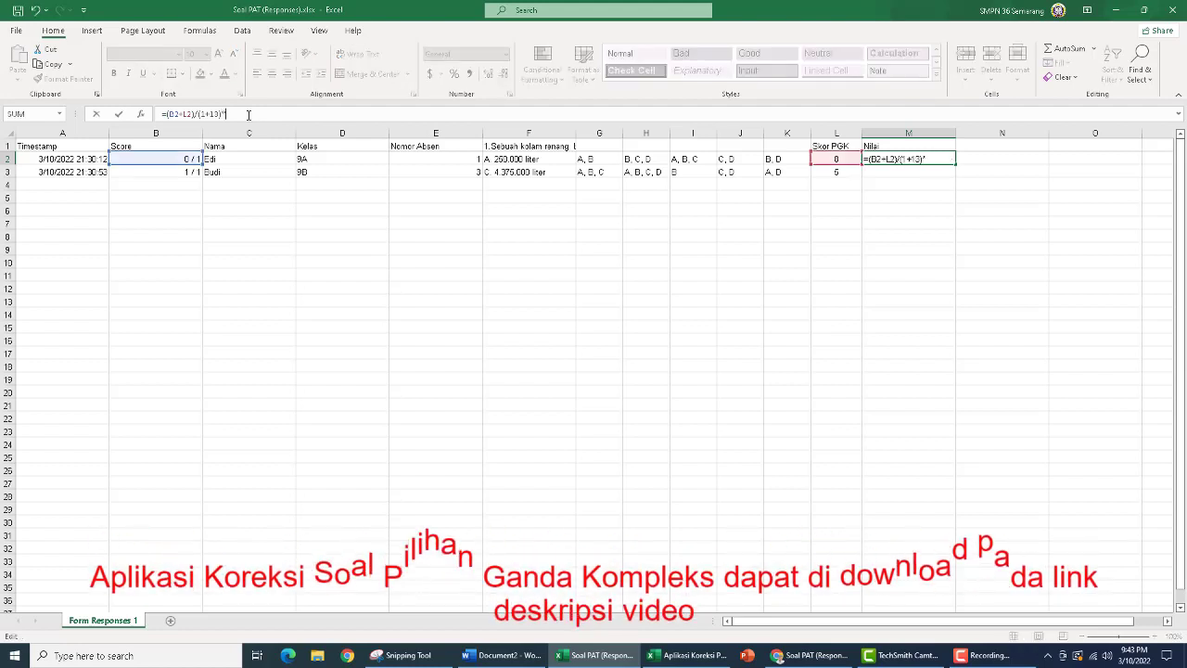
{"action": "type", "text": "*100"}
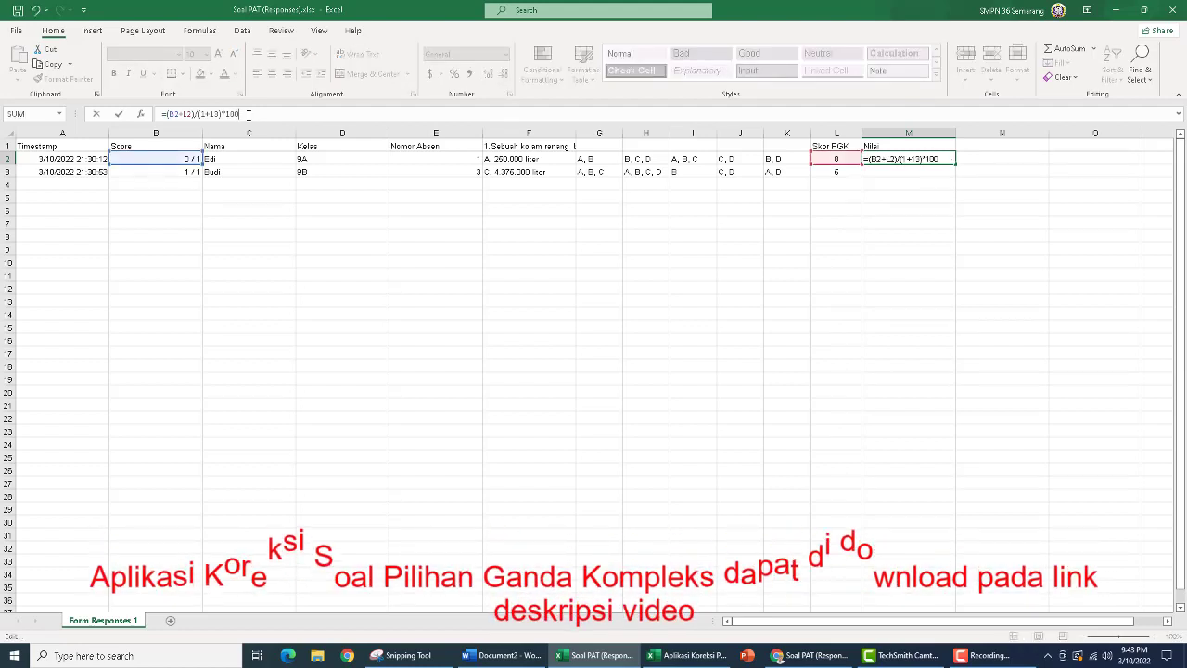
{"action": "key", "text": "ctrl+Return"}
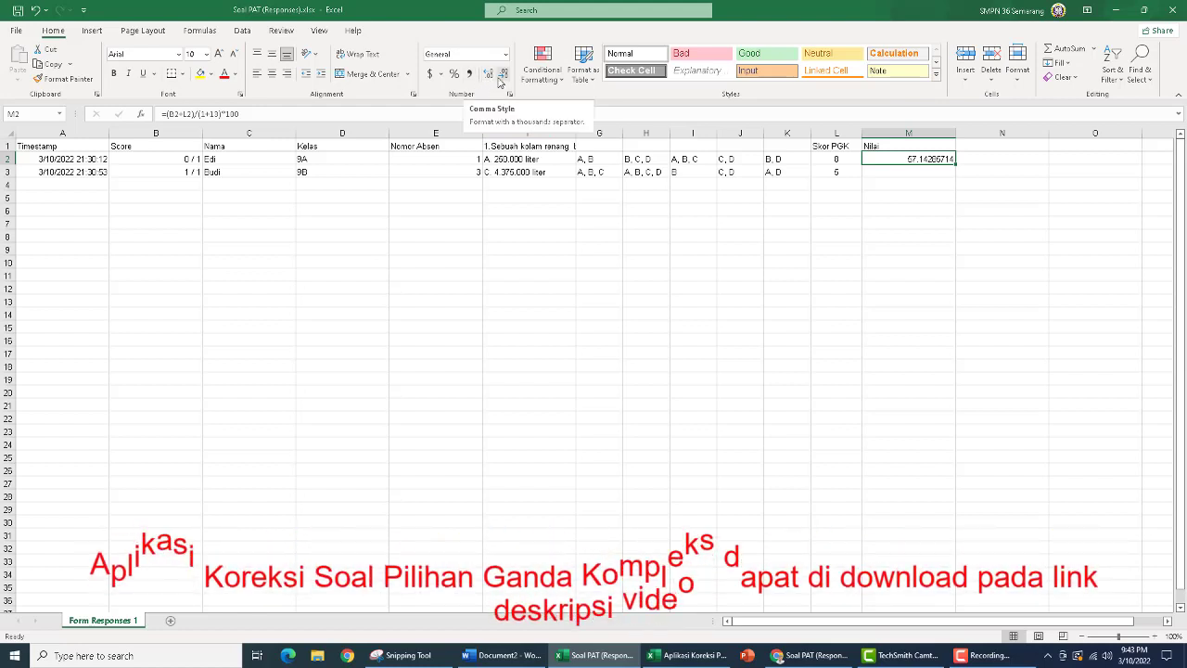
Format the Nilai result in M2 to two decimal places and centre it in the cell
{"action": "left_click", "coordinate": [502, 77]}
{"action": "left_click", "coordinate": [501, 78]}
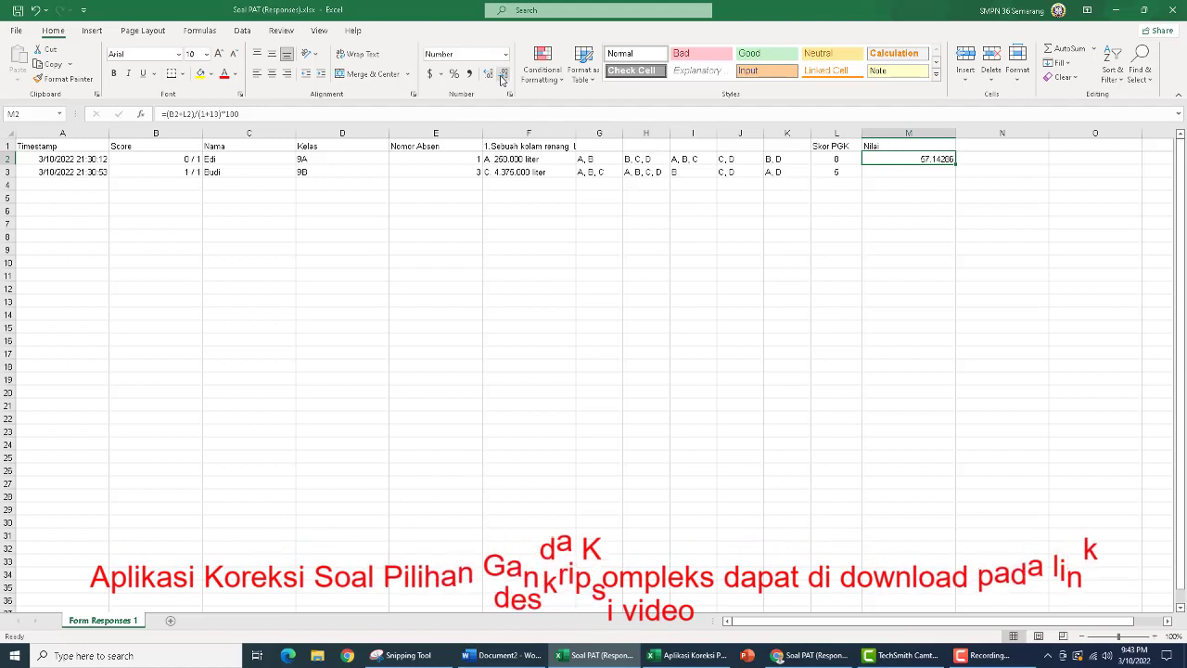
{"action": "left_click", "coordinate": [502, 78]}
{"action": "left_click", "coordinate": [501, 78]}
{"action": "left_click", "coordinate": [501, 78]}
{"action": "left_click", "coordinate": [502, 78]}
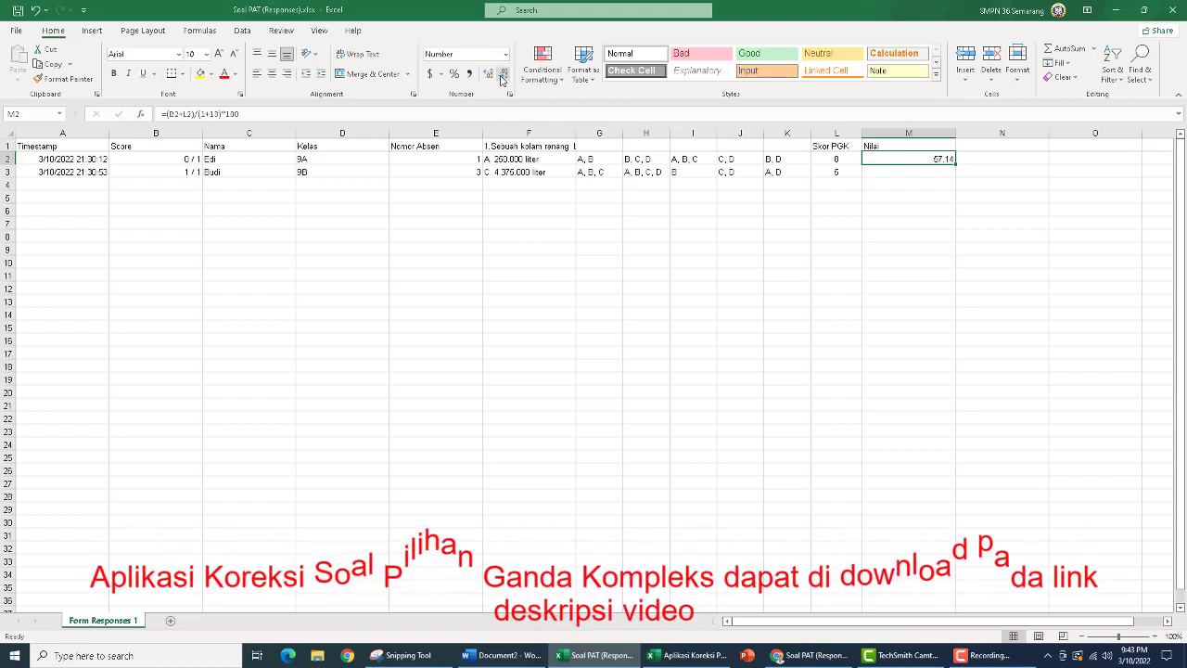
{"action": "left_click", "coordinate": [272, 73]}
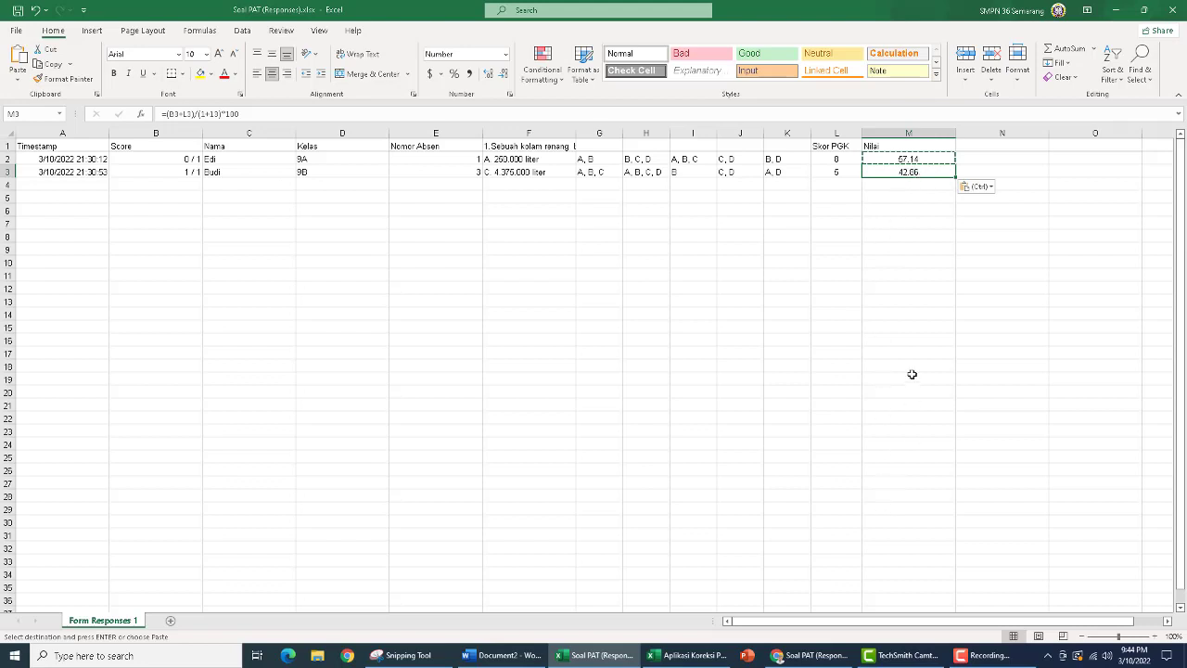
{"action": "left_click", "coordinate": [692, 658]}
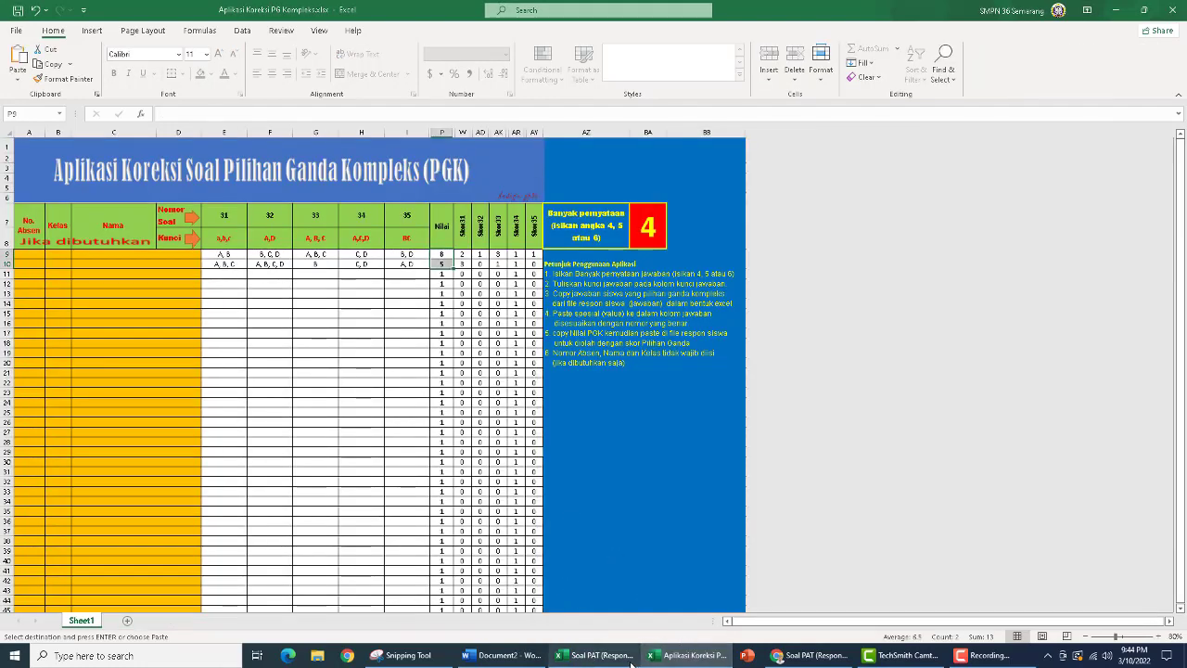
{"action": "mouse_move", "coordinate": [804, 661]}
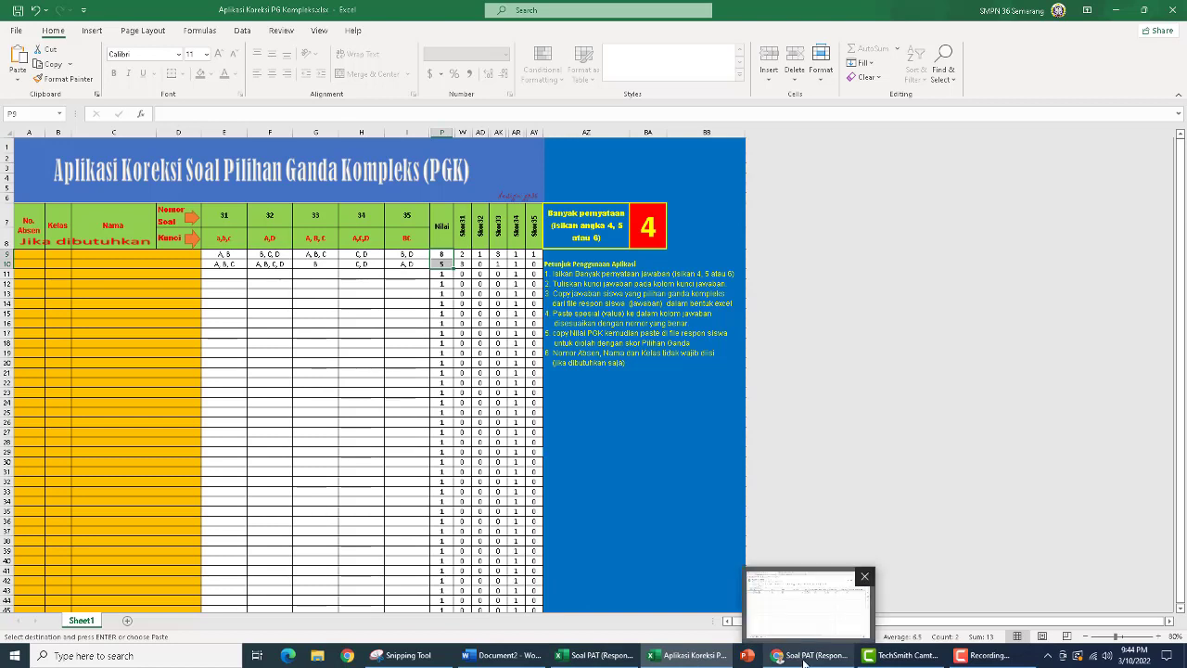
{"action": "mouse_move", "coordinate": [702, 662]}
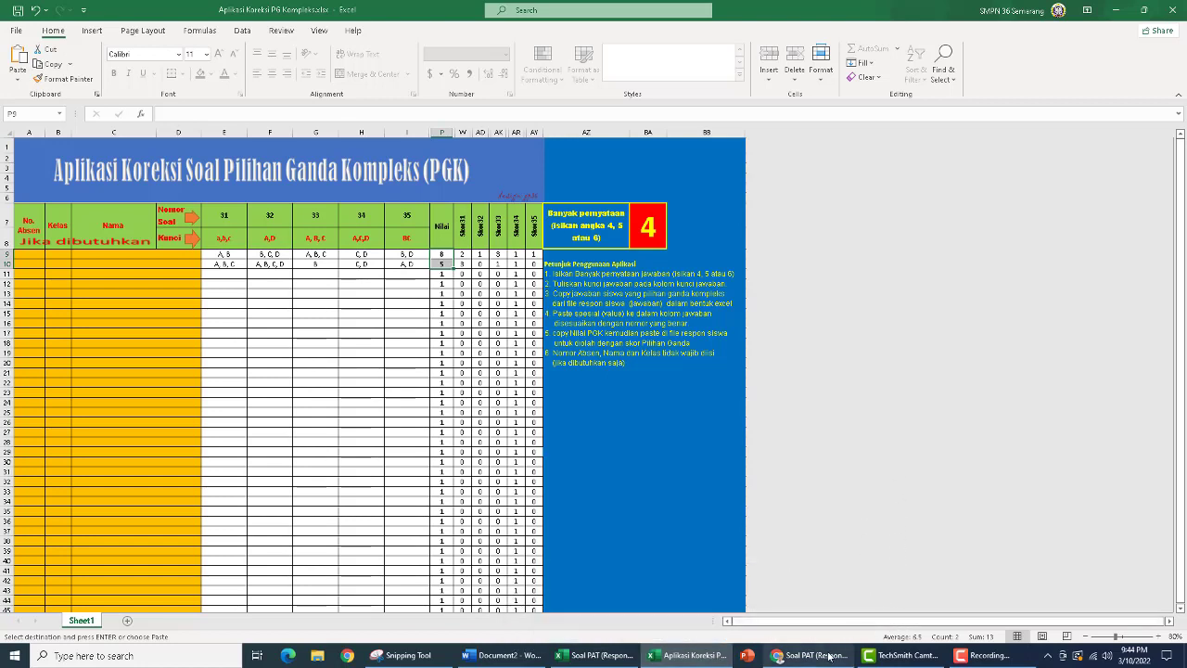
{"action": "left_click", "coordinate": [988, 657]}
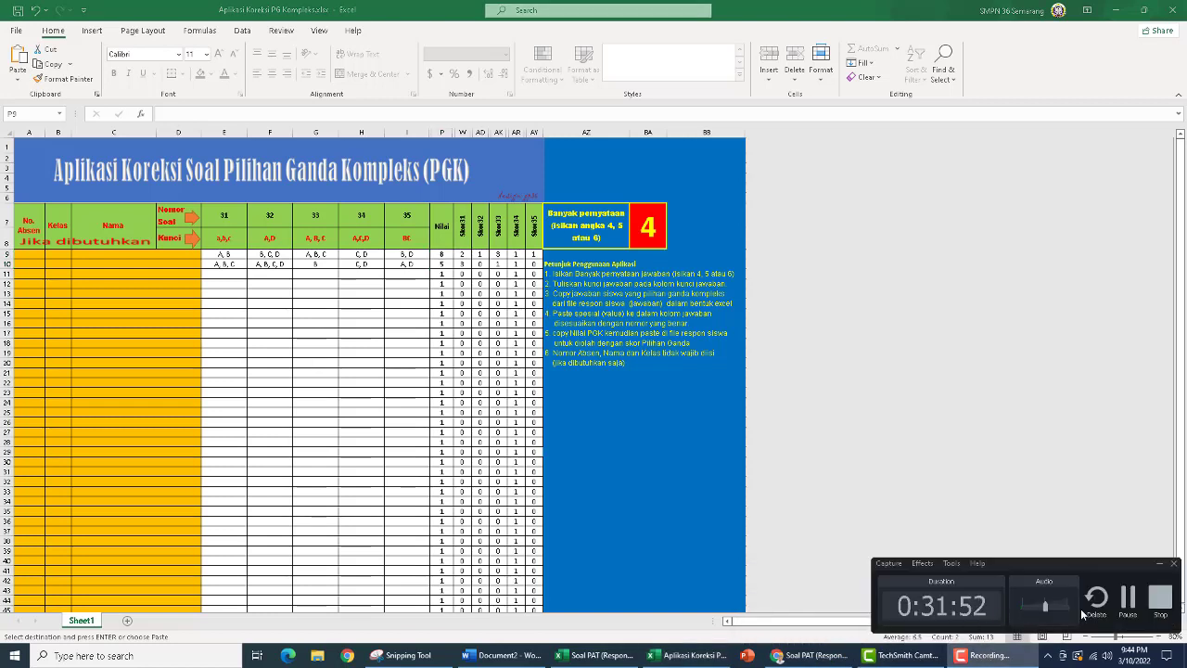